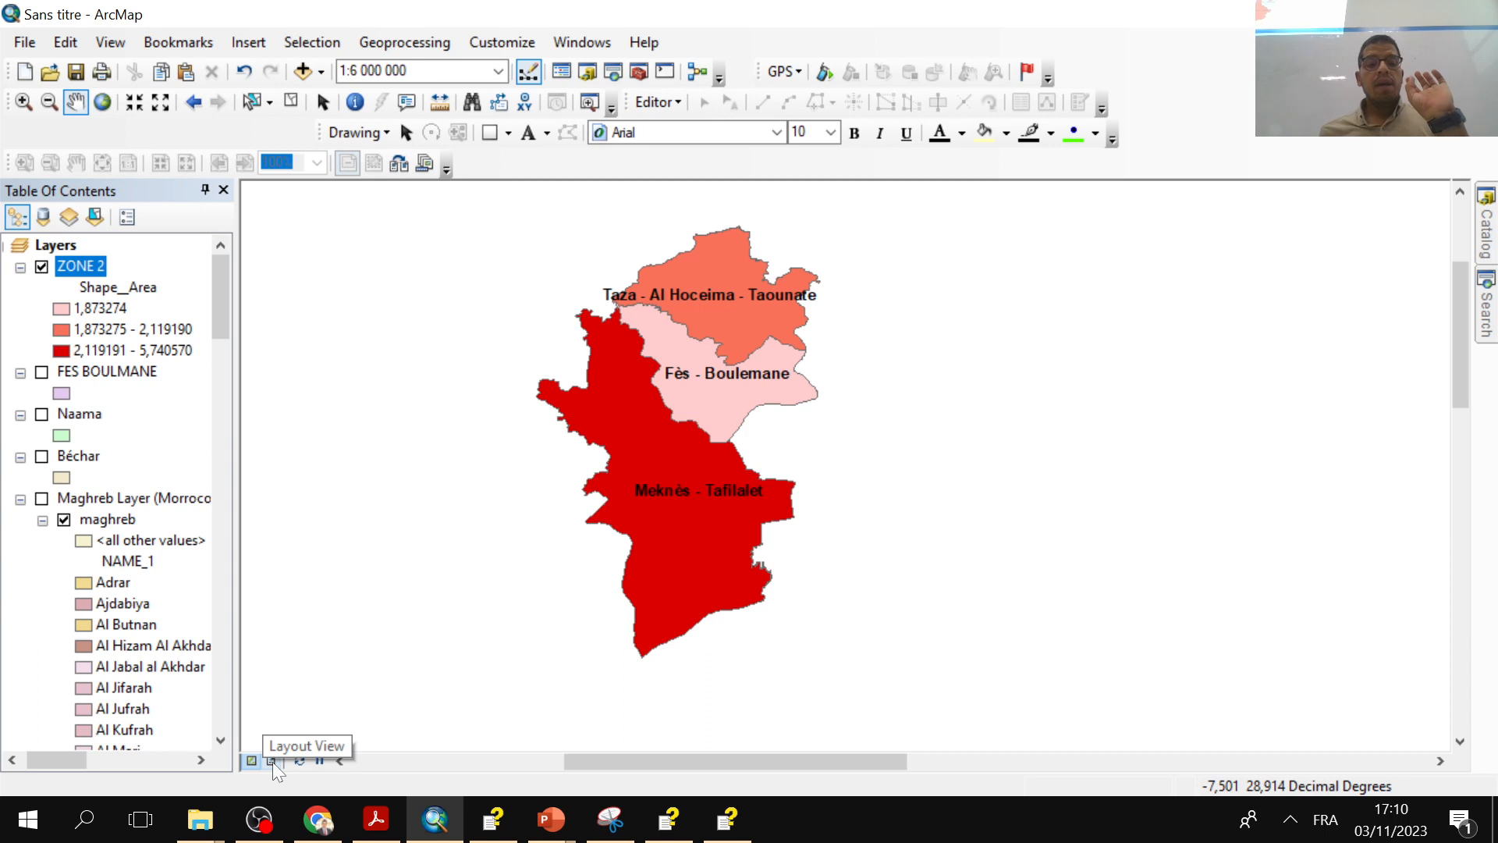
- Switch the map display from data view to layout view
left_click(273, 761)
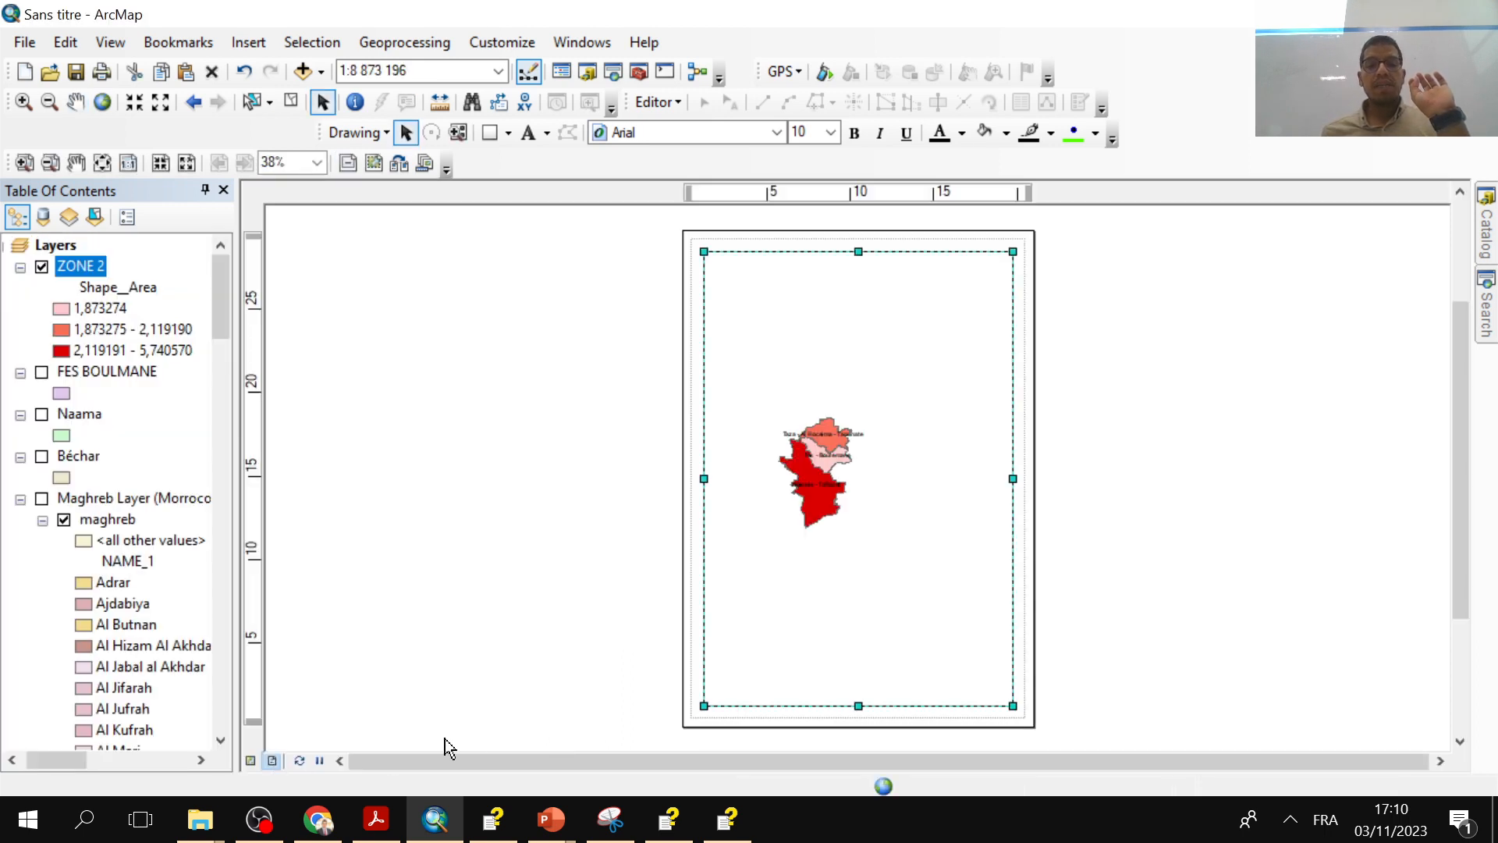
left_click(1190, 605)
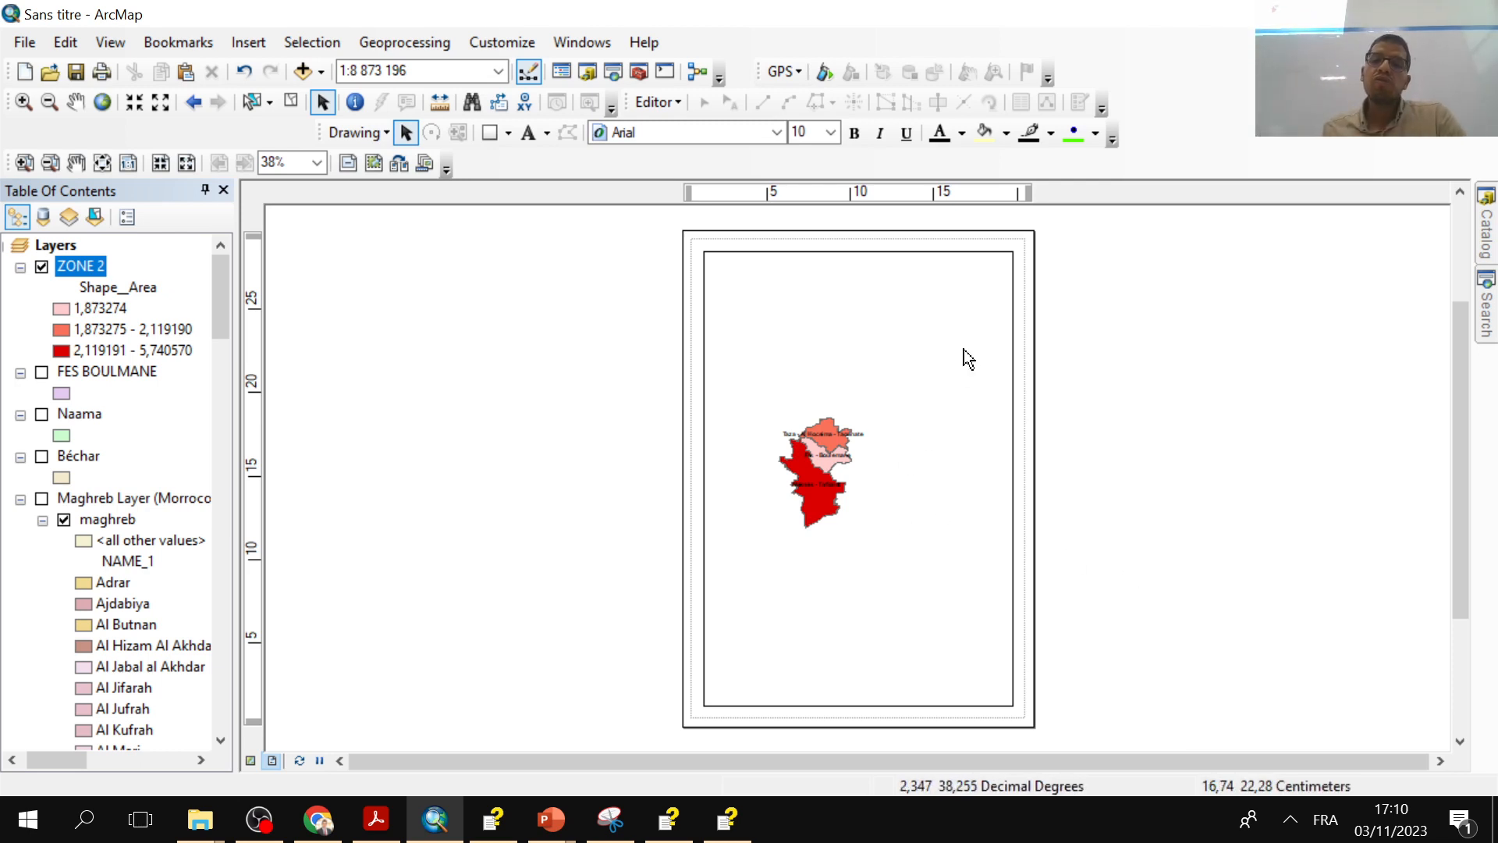
left_click(994, 301)
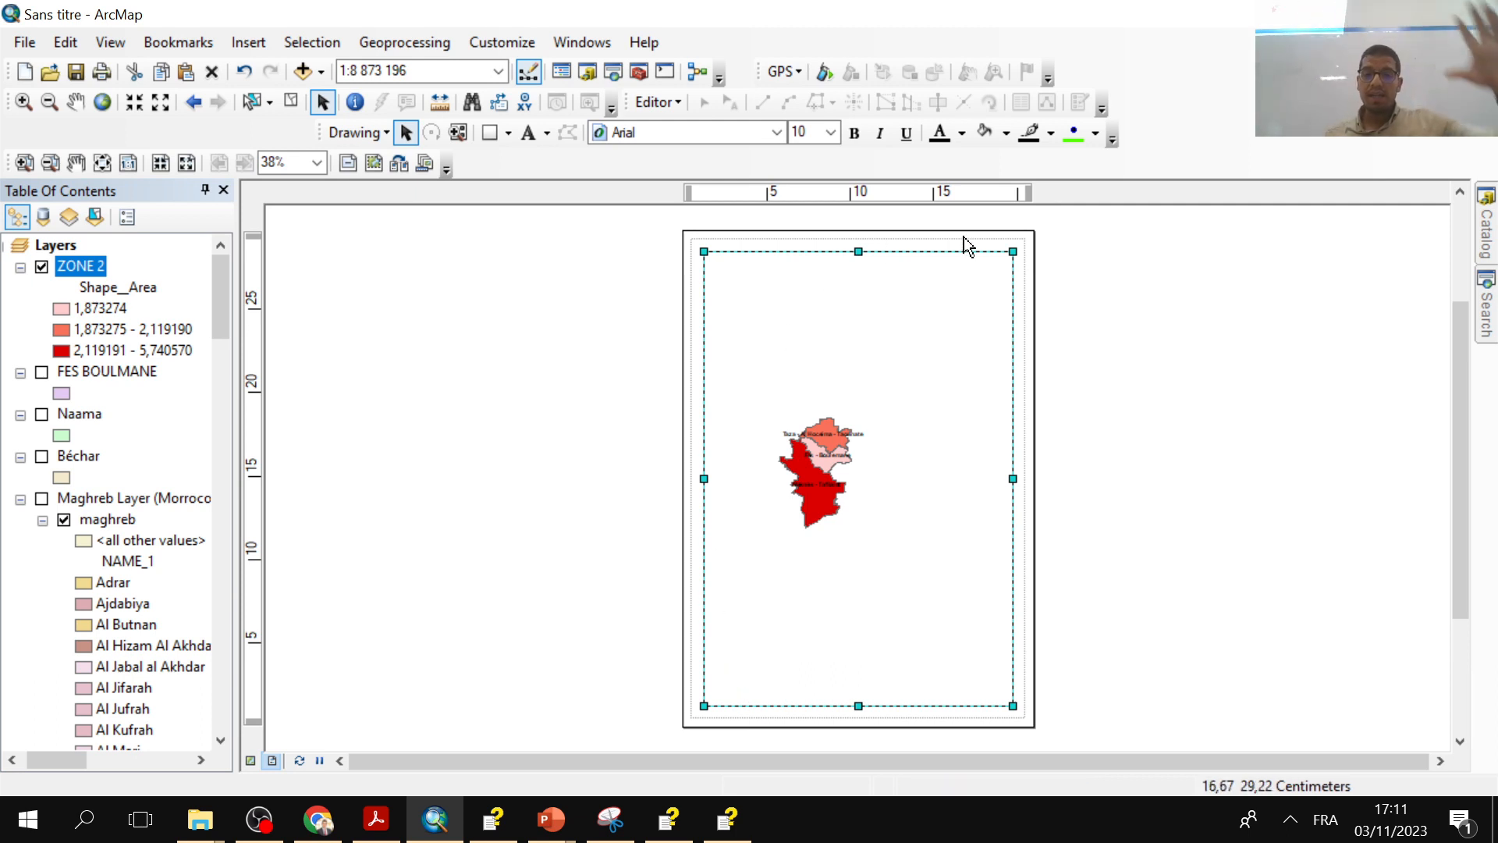
left_click(1083, 354)
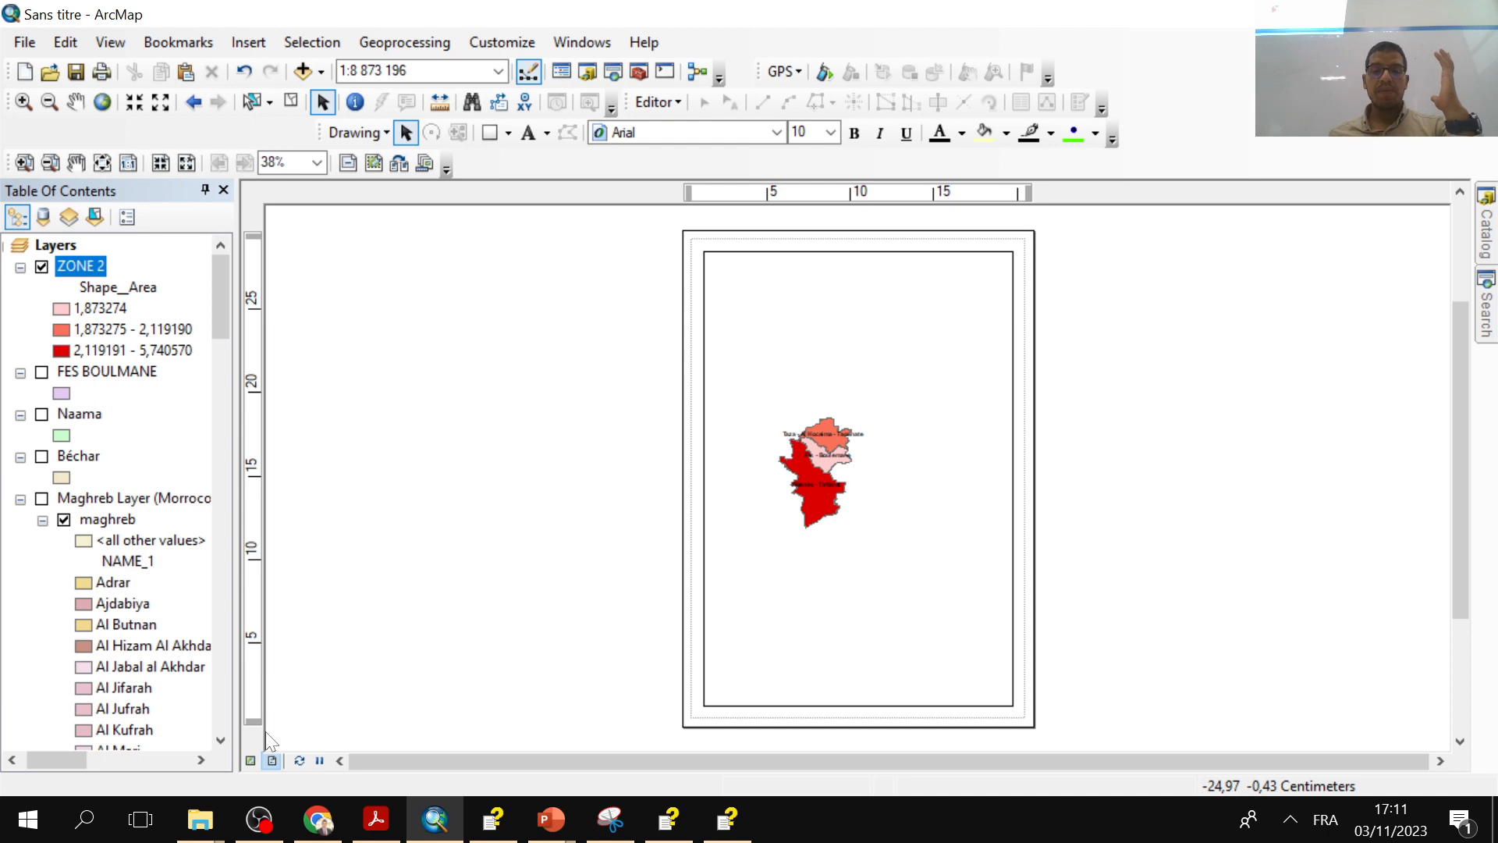
left_click_drag(1010, 586, 967, 594)
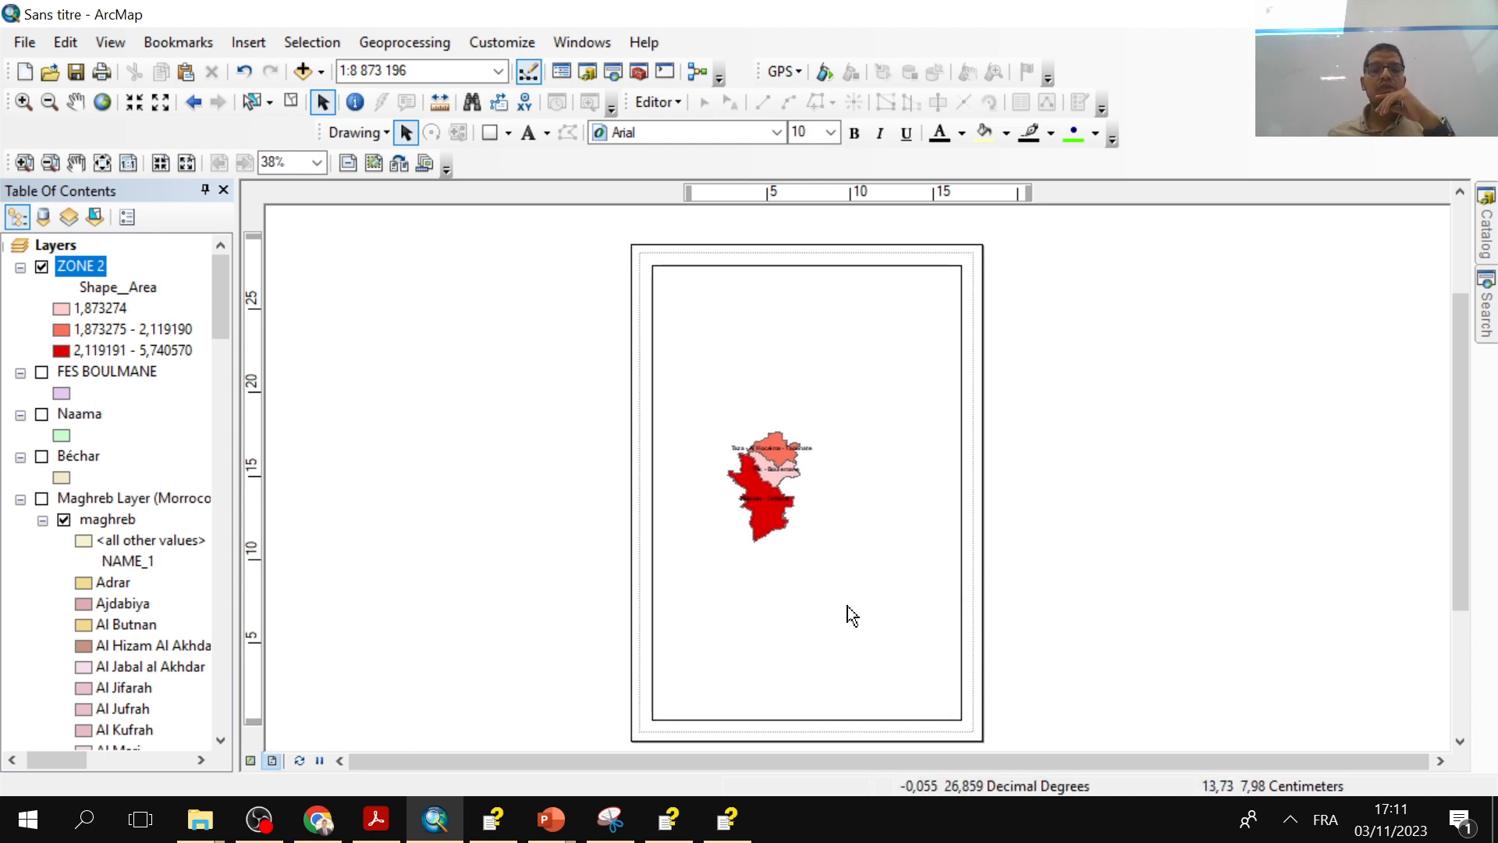
- Browse the architectural and ISO (A) page size templates and apply ISO A3 Landscape to the layout
left_click(401, 165)
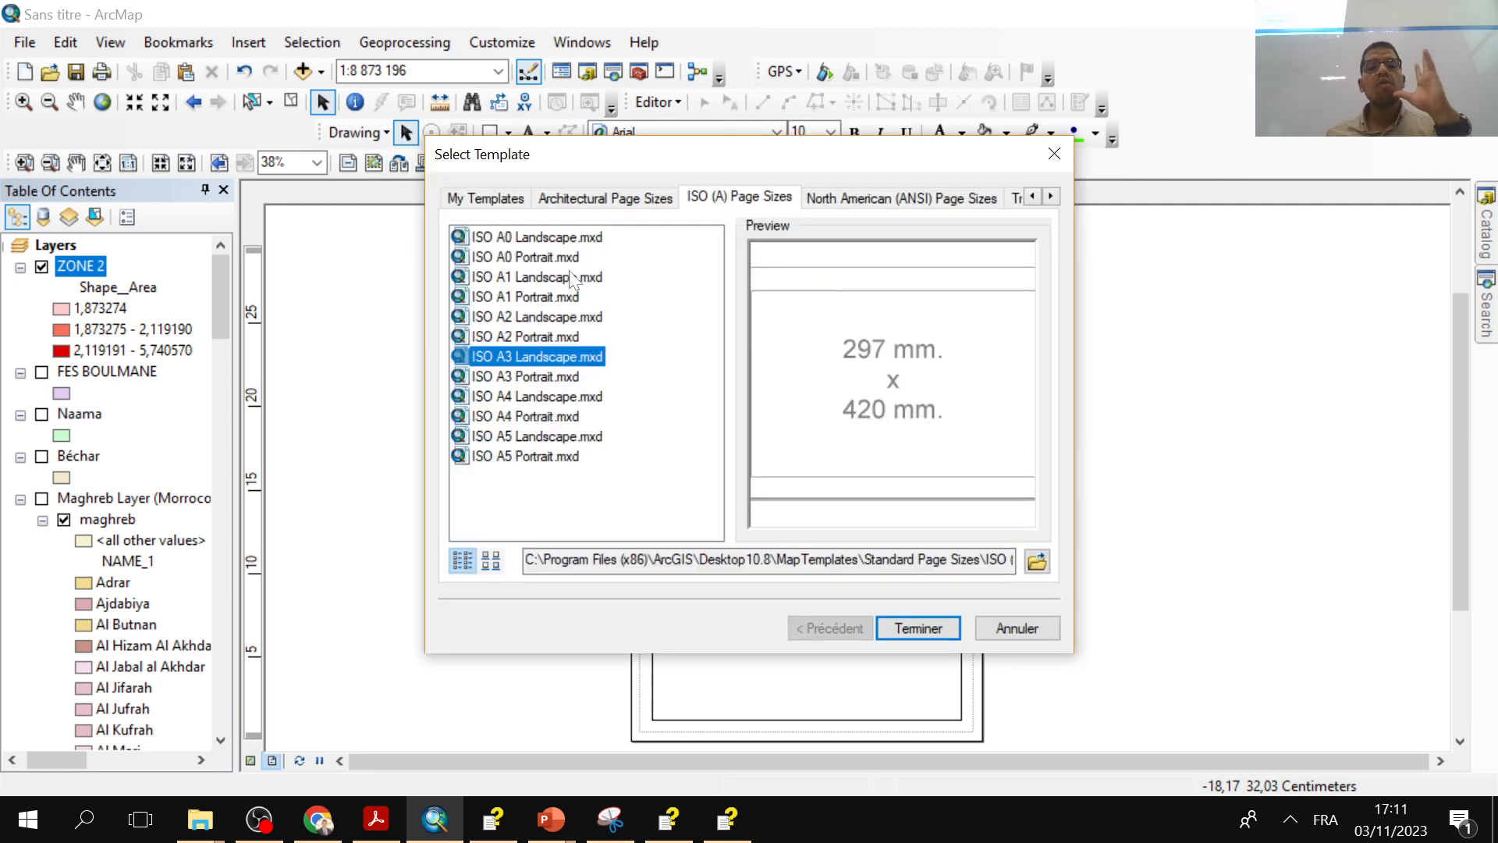
left_click(634, 205)
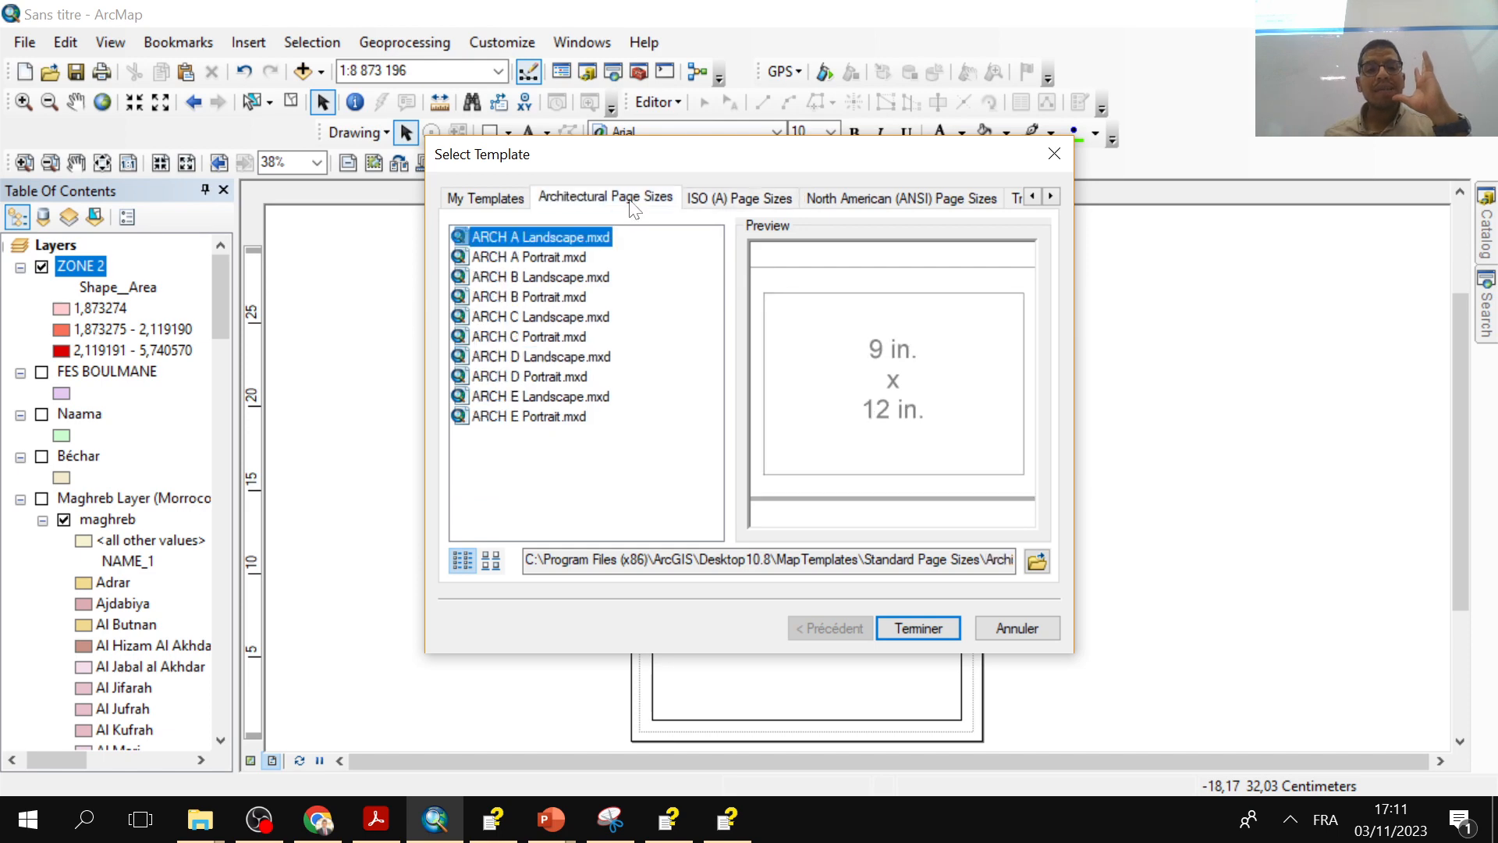
left_click(518, 200)
left_click(754, 204)
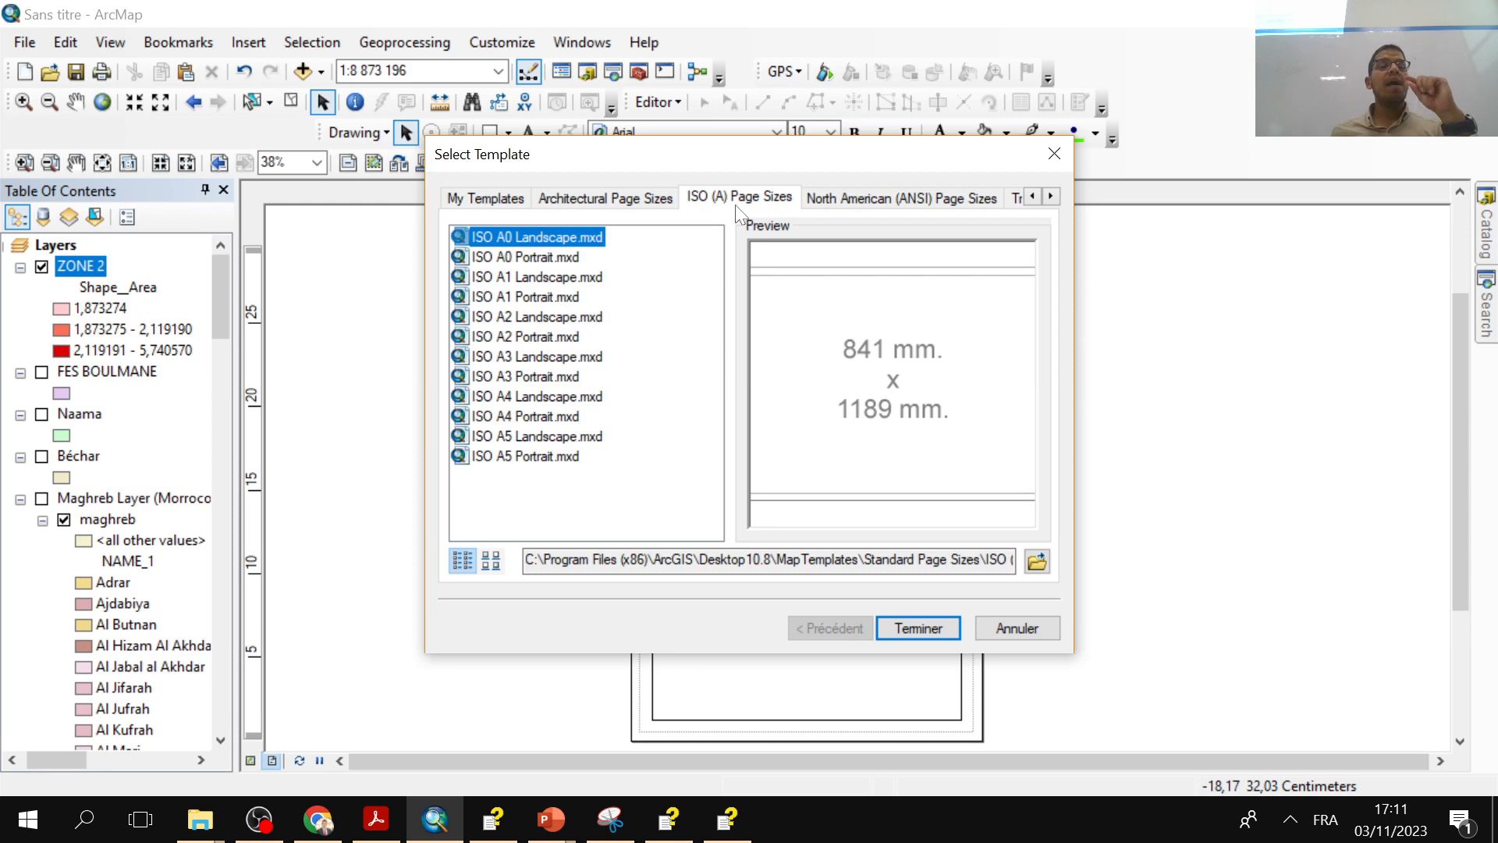
left_click(544, 264)
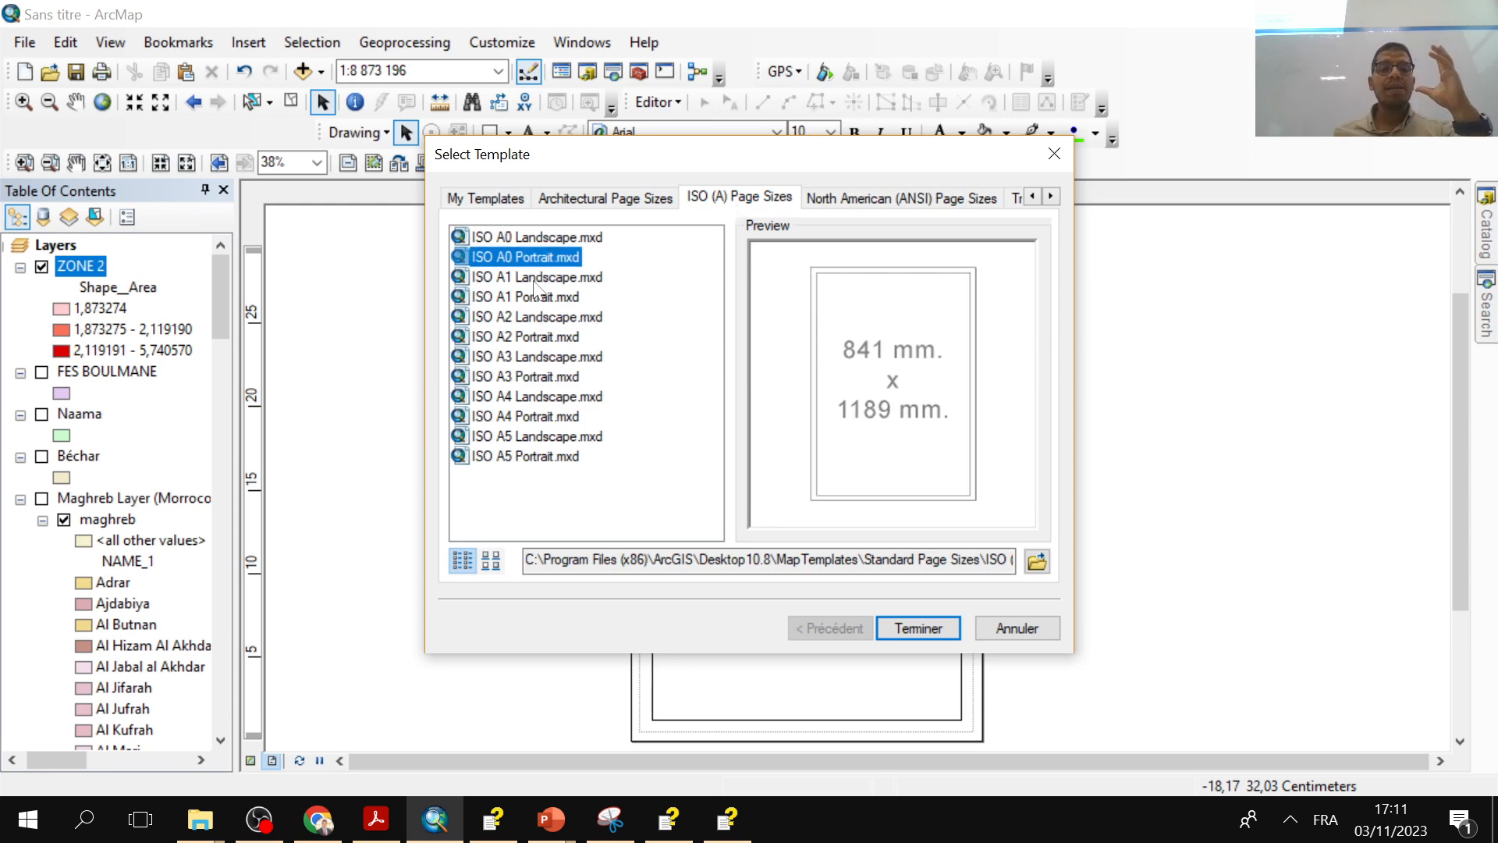
left_click(538, 278)
left_click(532, 298)
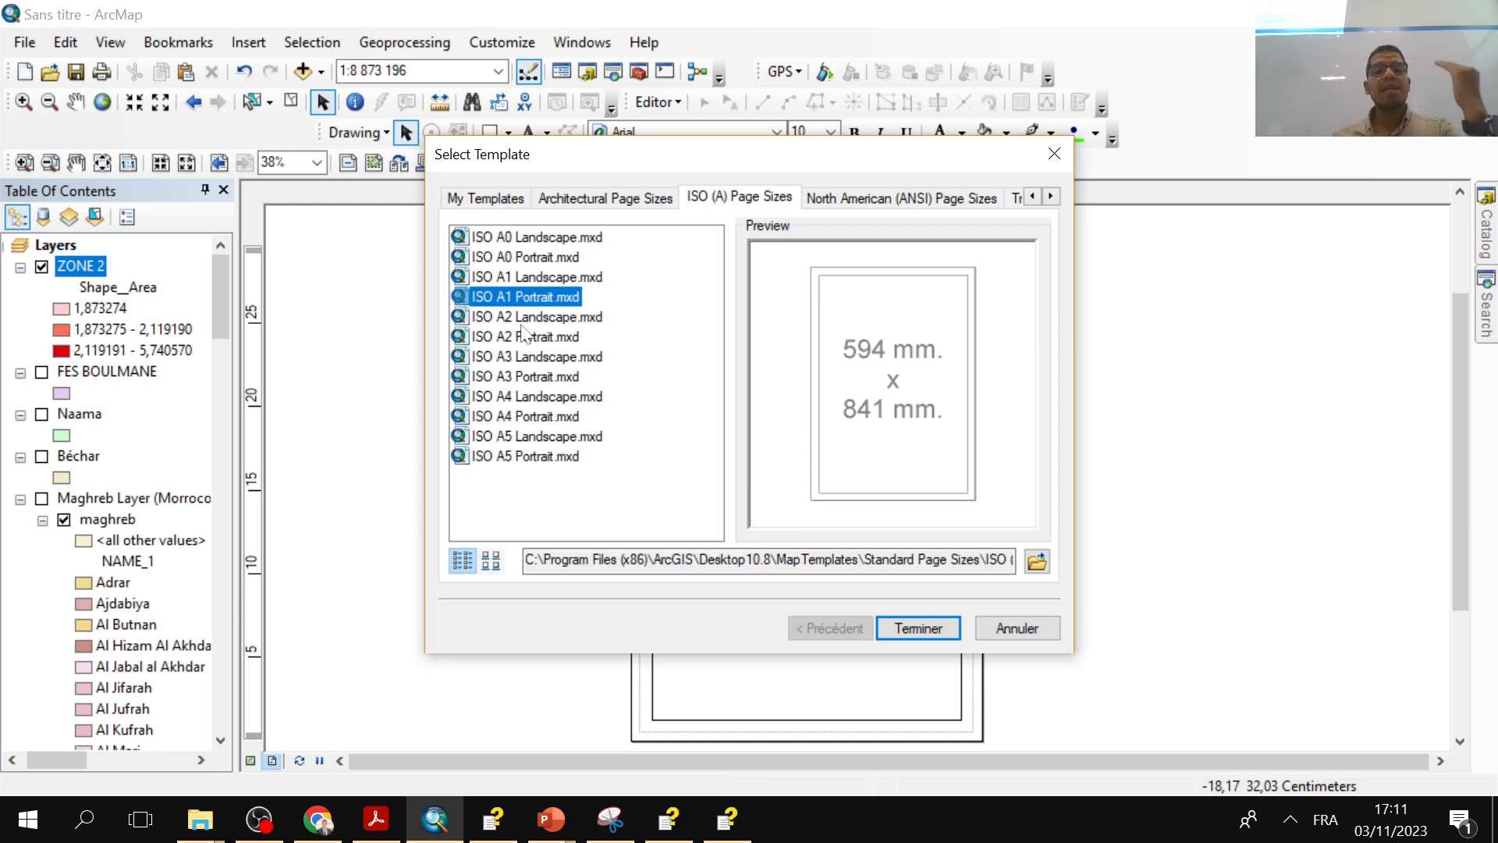
left_click(527, 358)
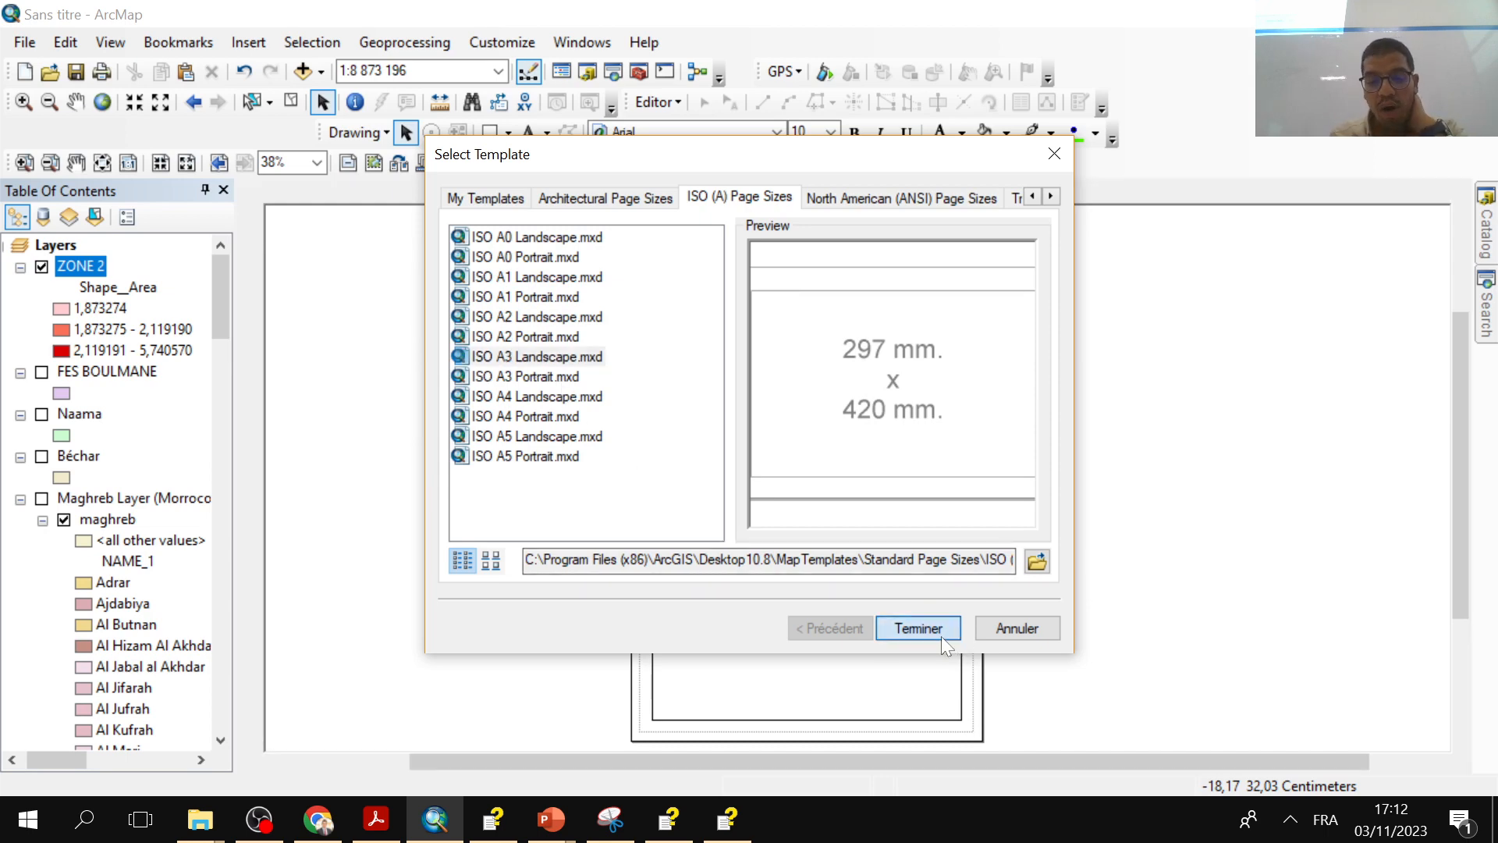
left_click(896, 634)
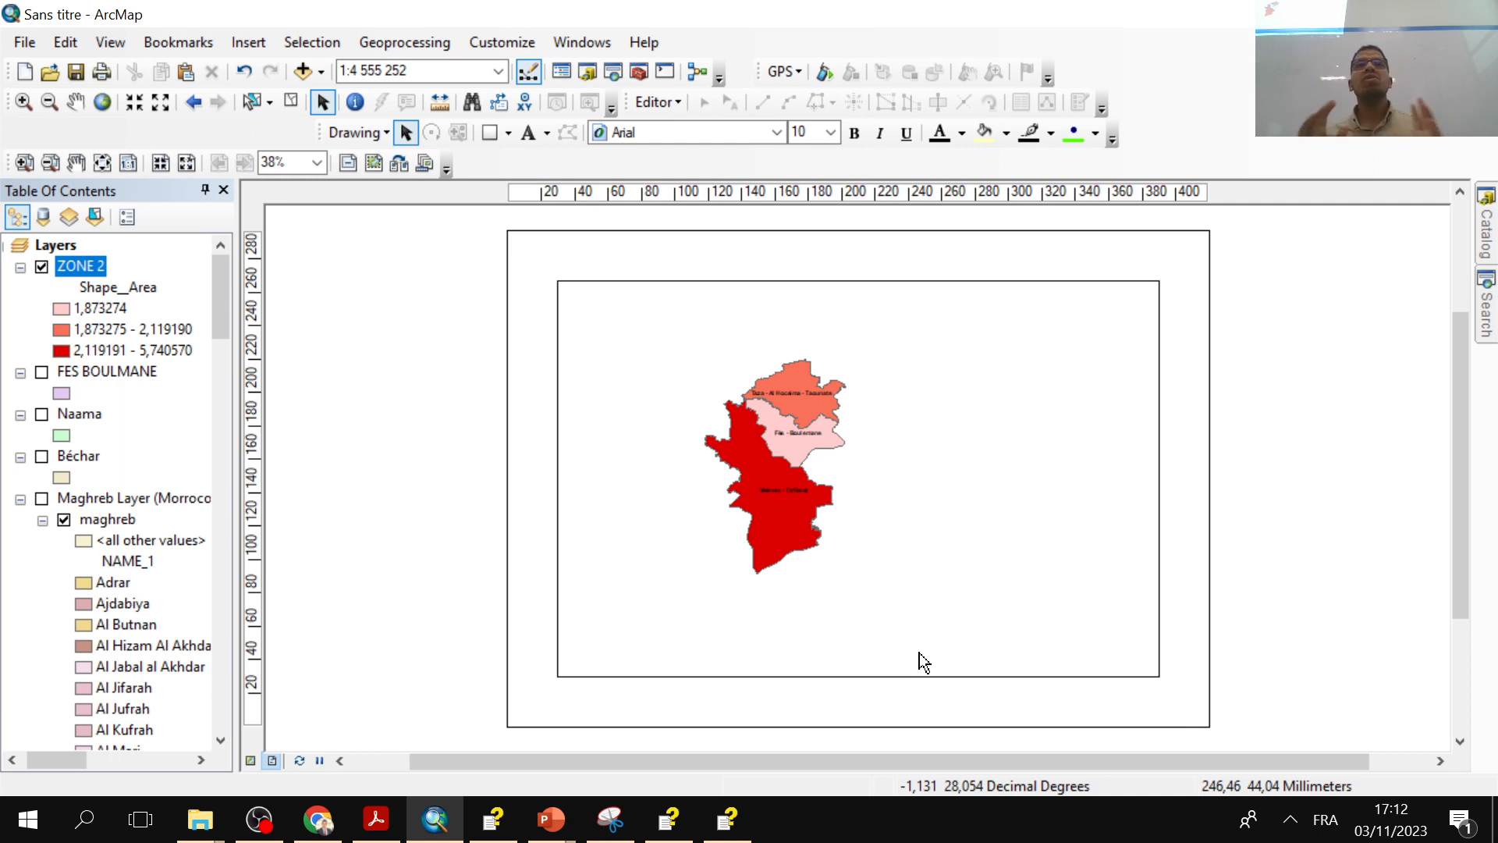
- Preview the ISO A5, A4 and A3 page templates in both orientations and reapply ISO A3 Landscape
left_click_drag(856, 687, 826, 685)
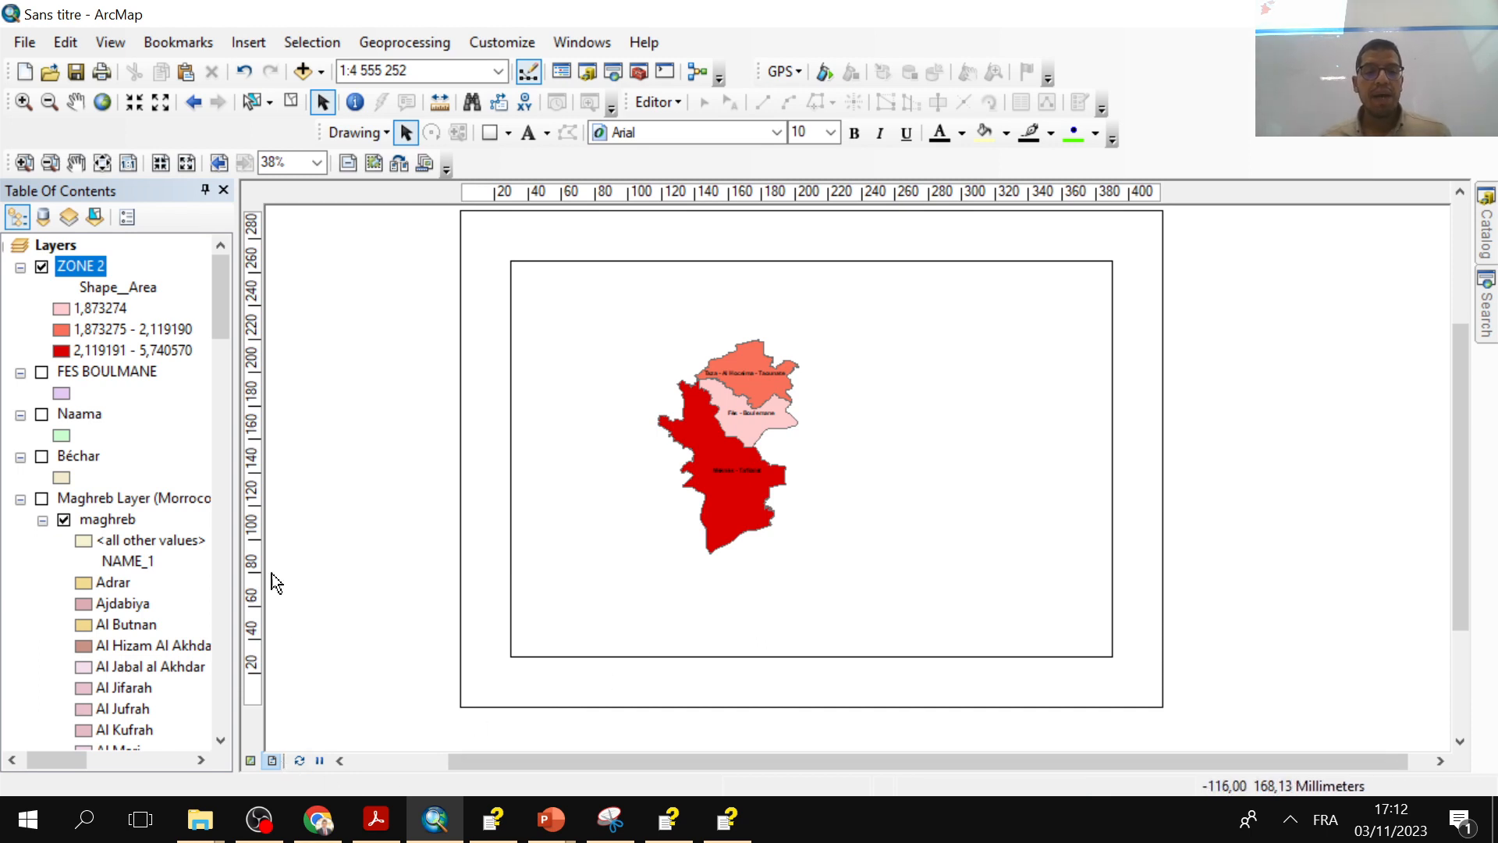
left_click(400, 163)
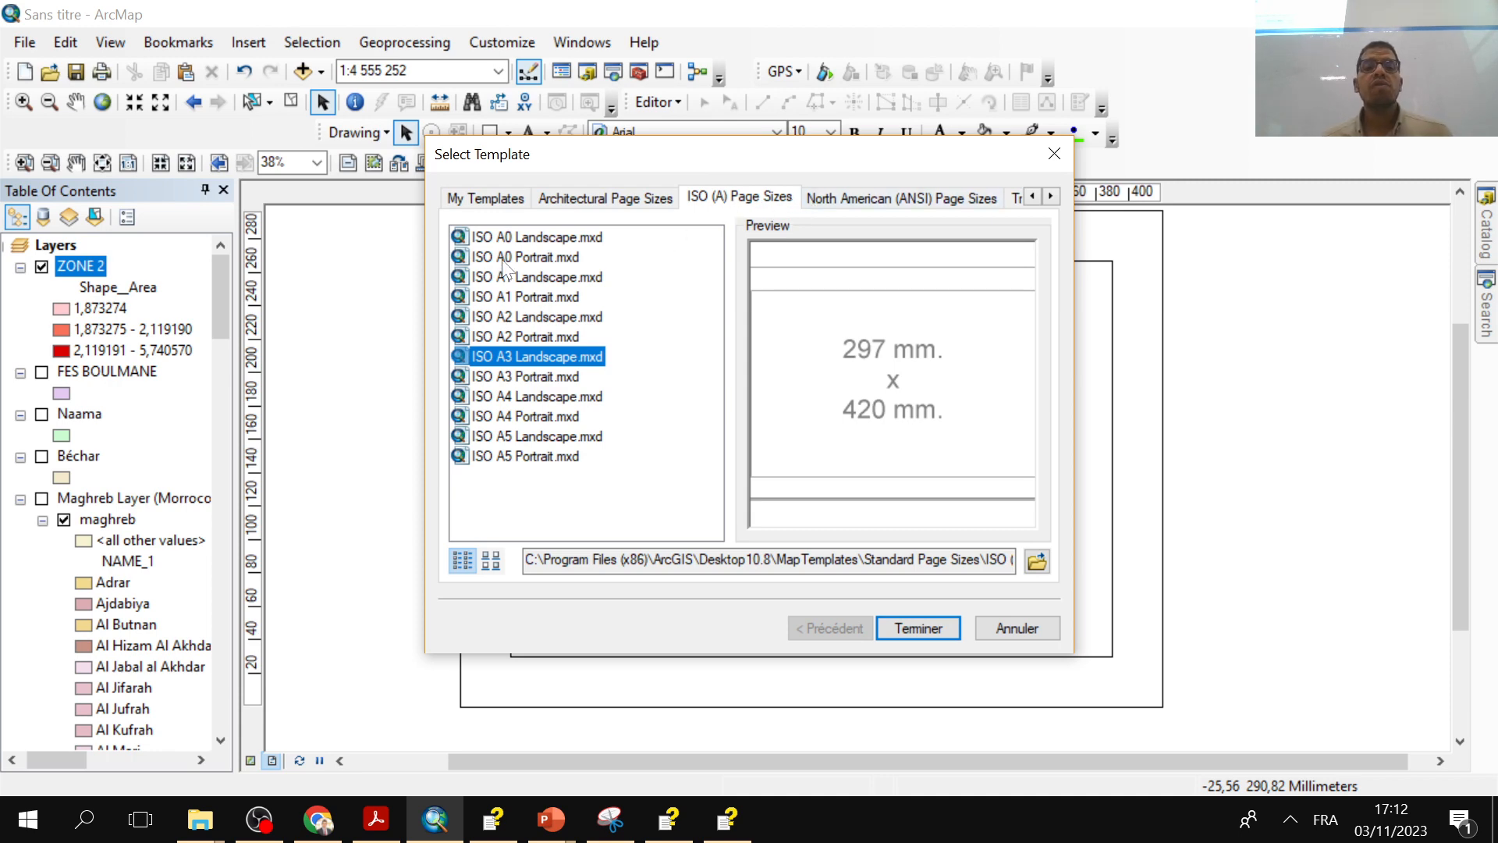
left_click(509, 439)
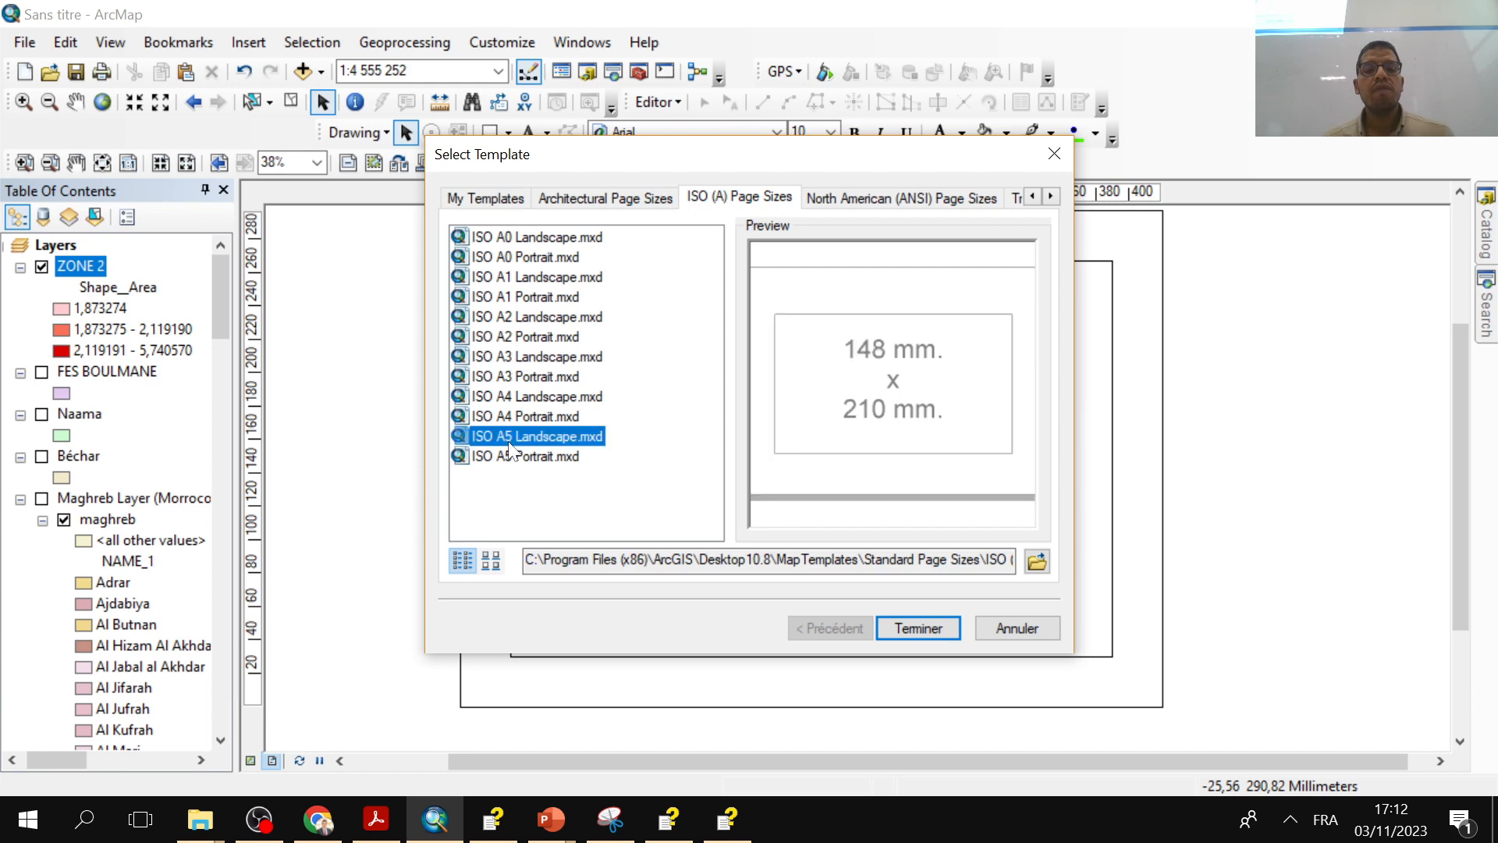
left_click(507, 456)
left_click(502, 417)
left_click(504, 398)
left_click(505, 378)
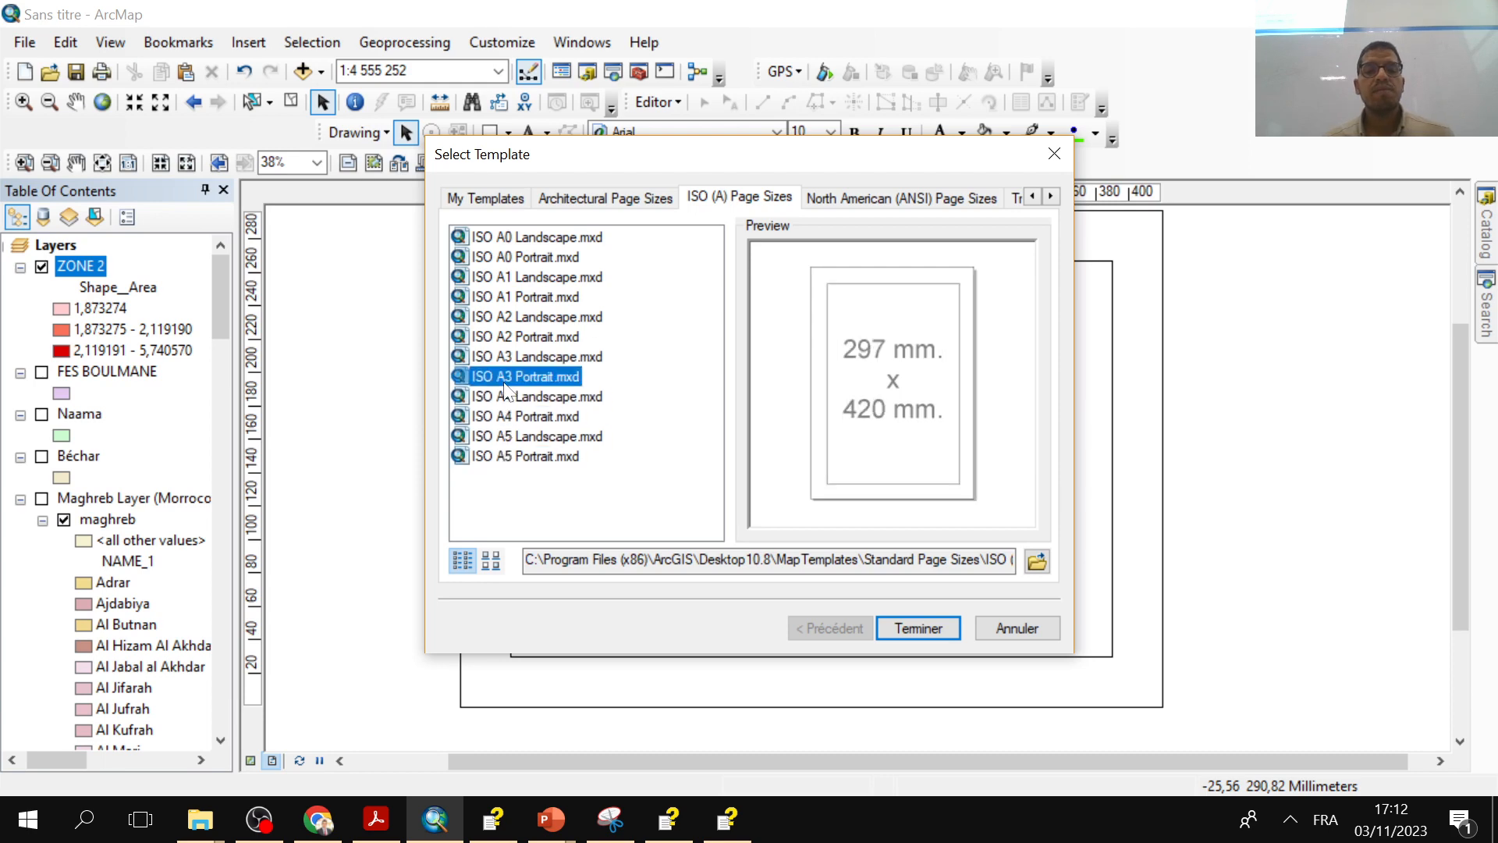
left_click(504, 361)
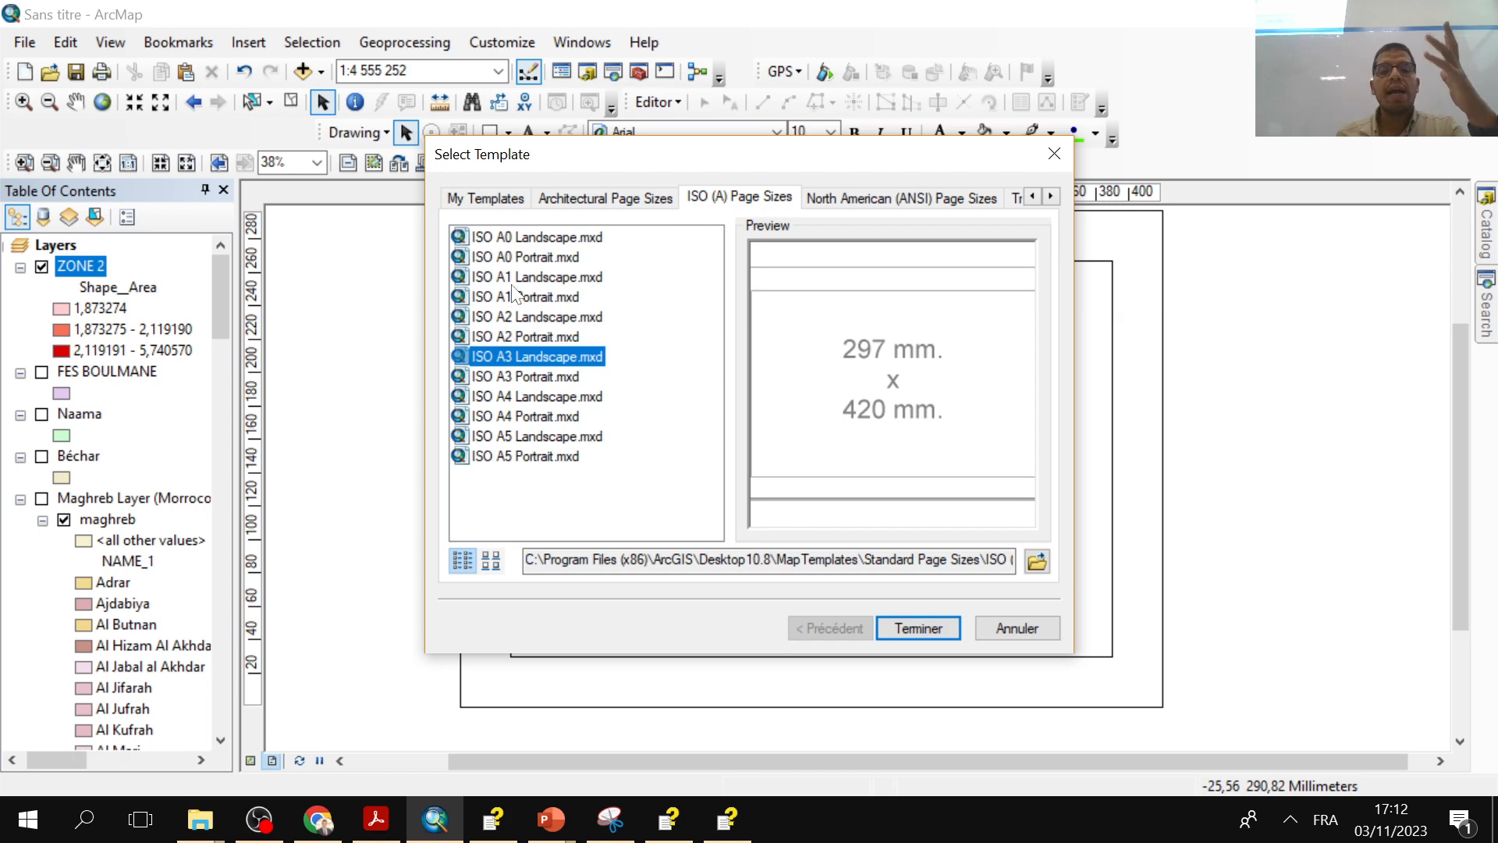
left_click(515, 418)
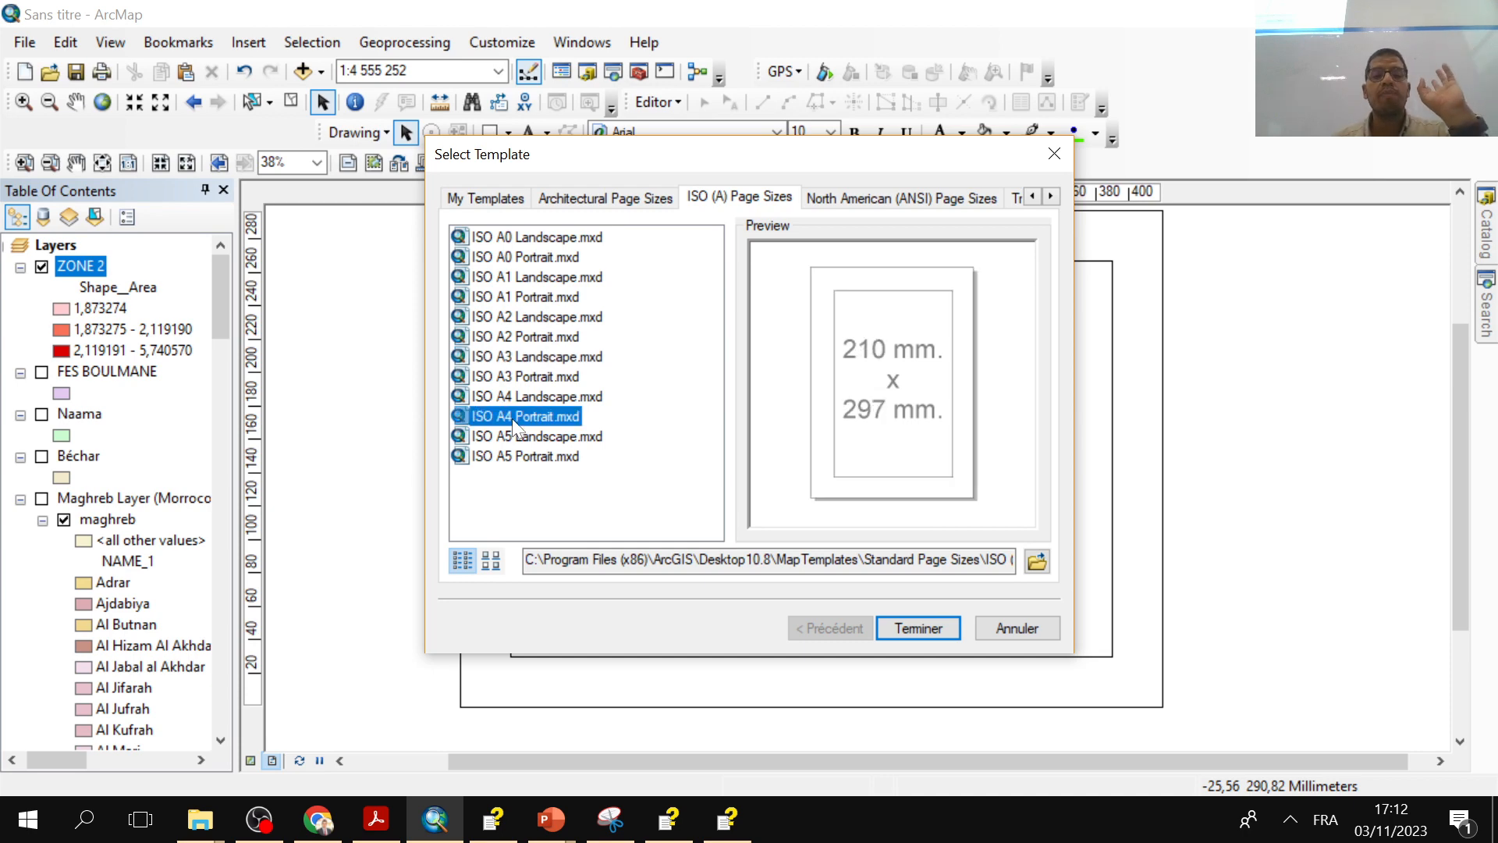
left_click(517, 404)
left_click(518, 418)
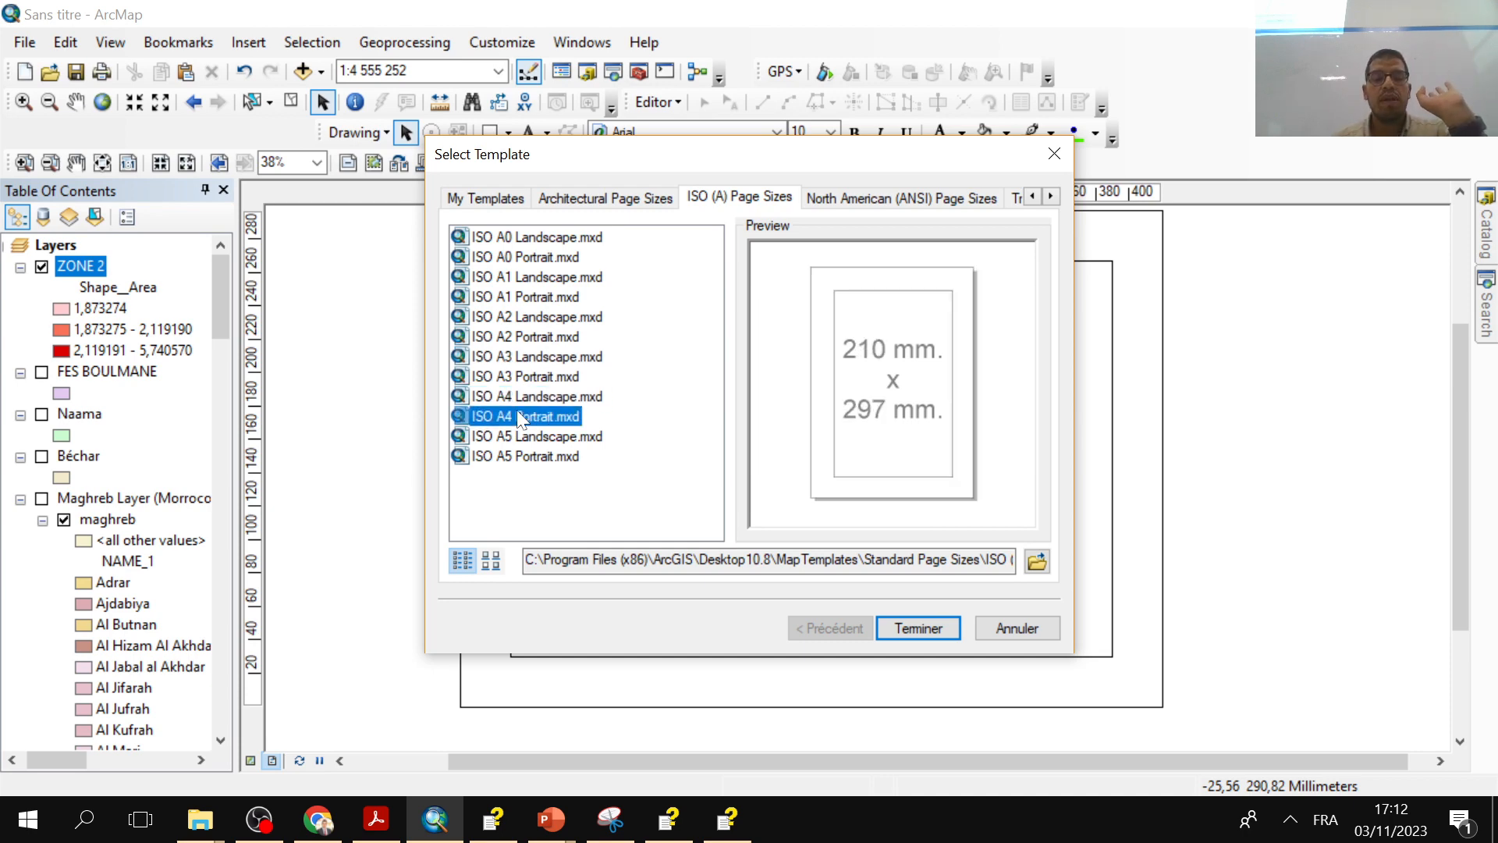
left_click(508, 356)
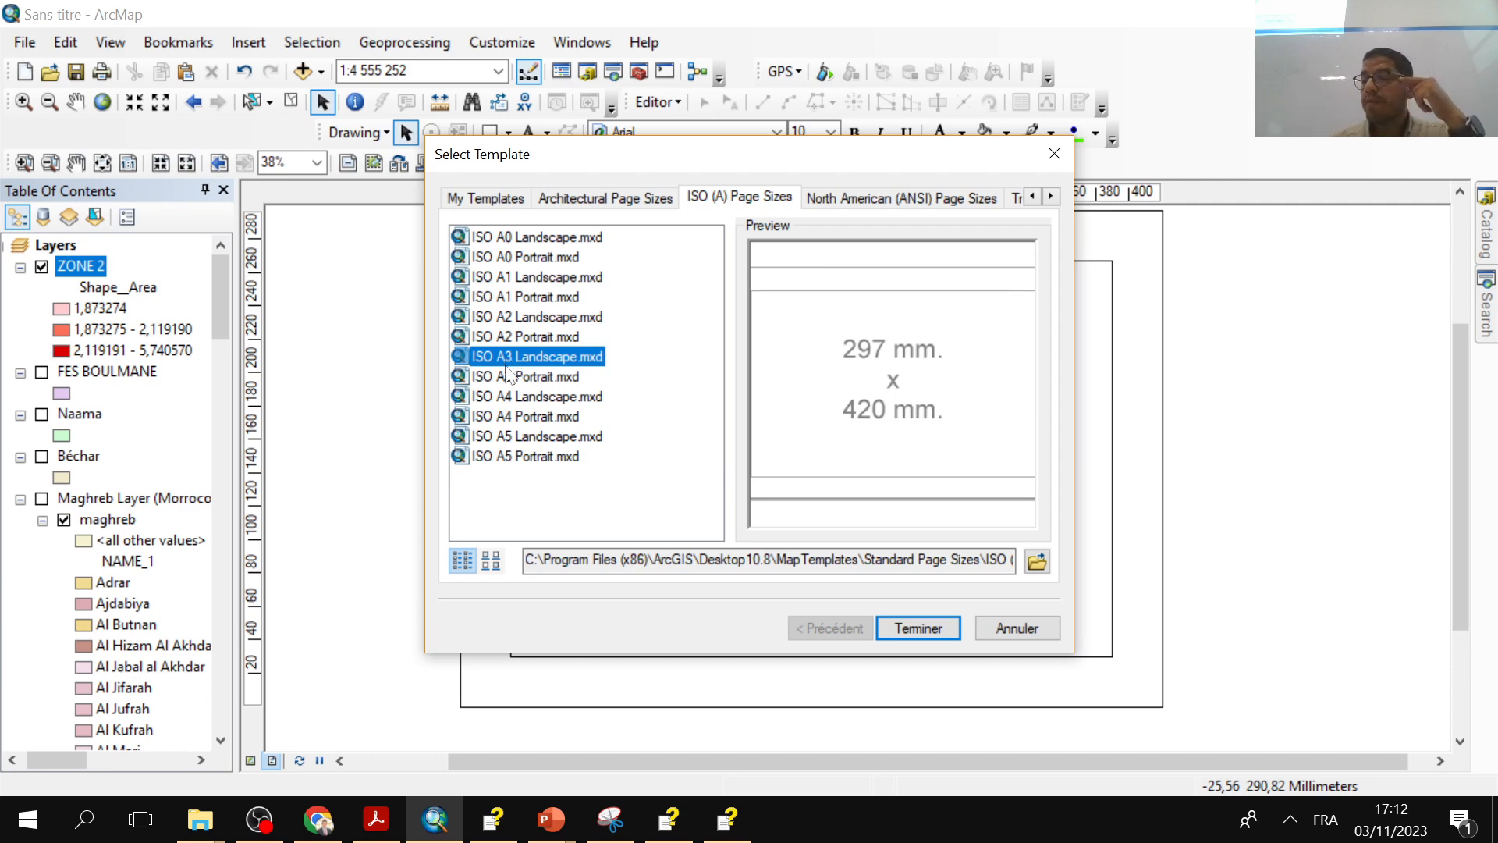
left_click(907, 624)
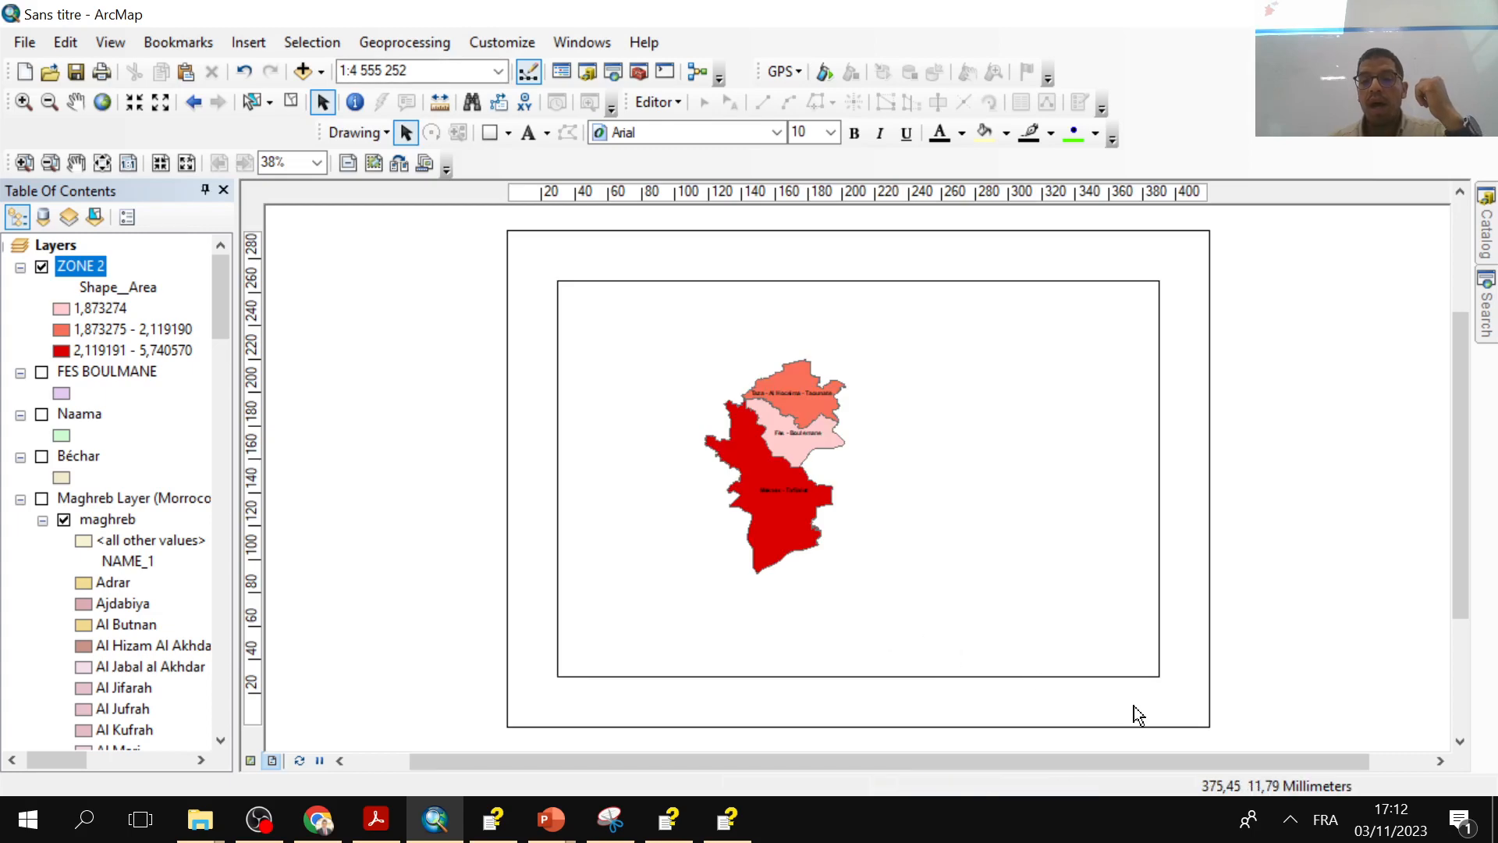
- Shrink the data frame to about 240 by 185 mm and place it near the page's upper-left corner
left_click_drag(1184, 703, 1147, 673)
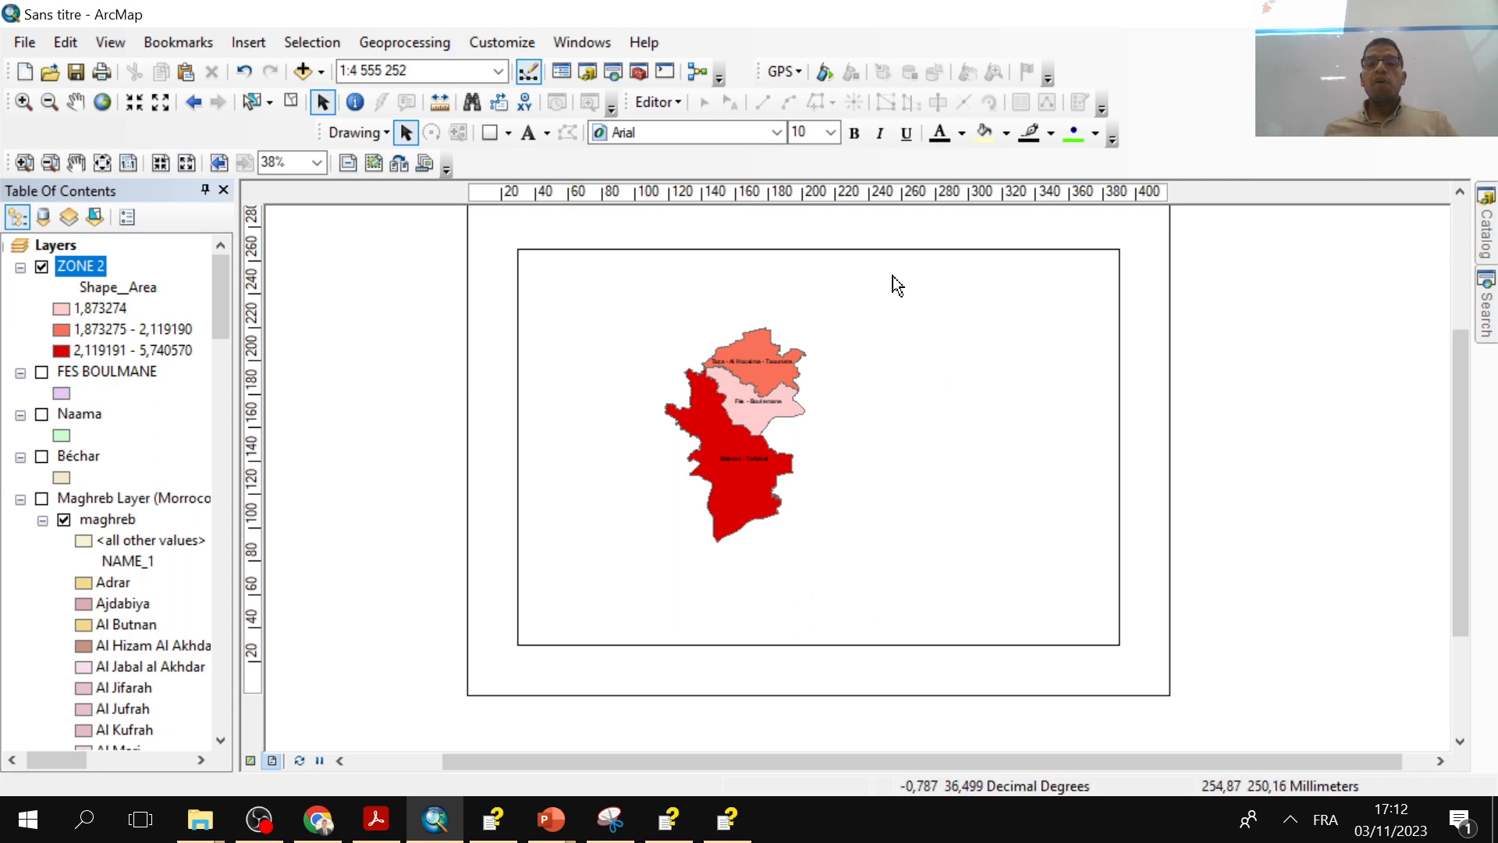
left_click(874, 248)
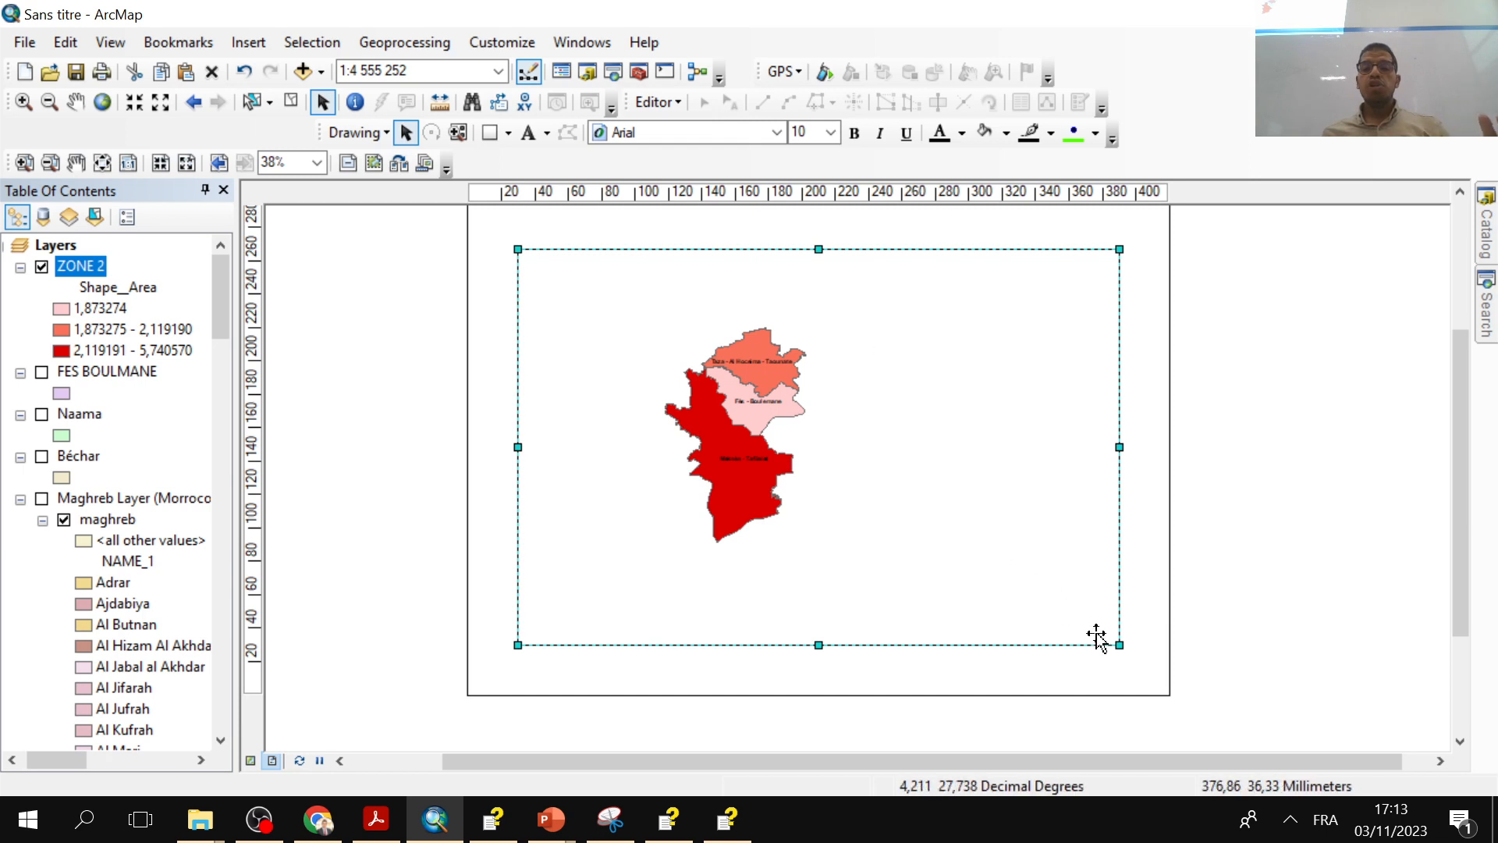
left_click_drag(1119, 644, 905, 591)
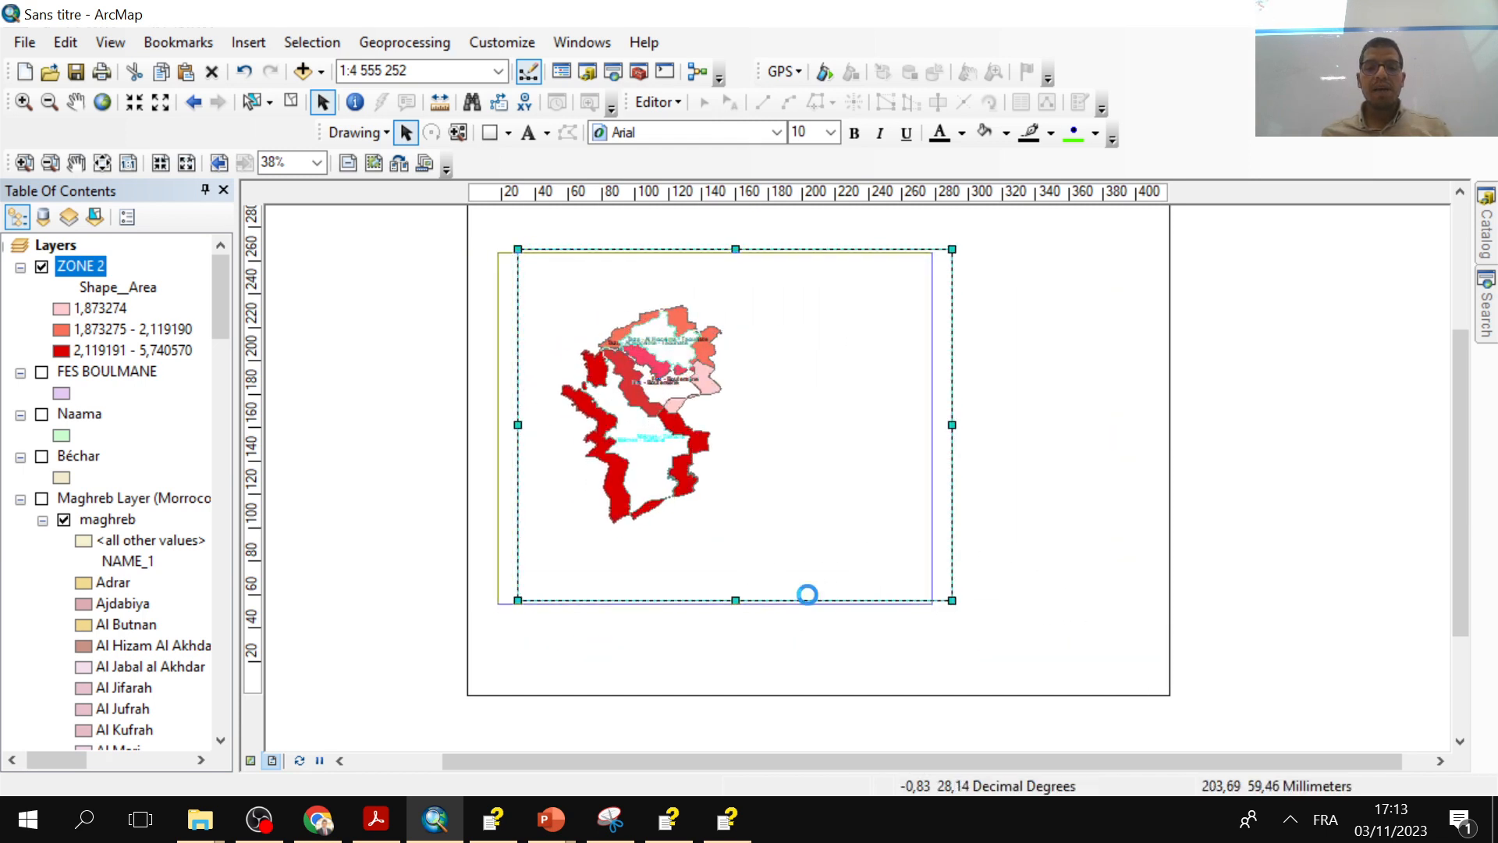
left_click_drag(931, 603, 856, 570)
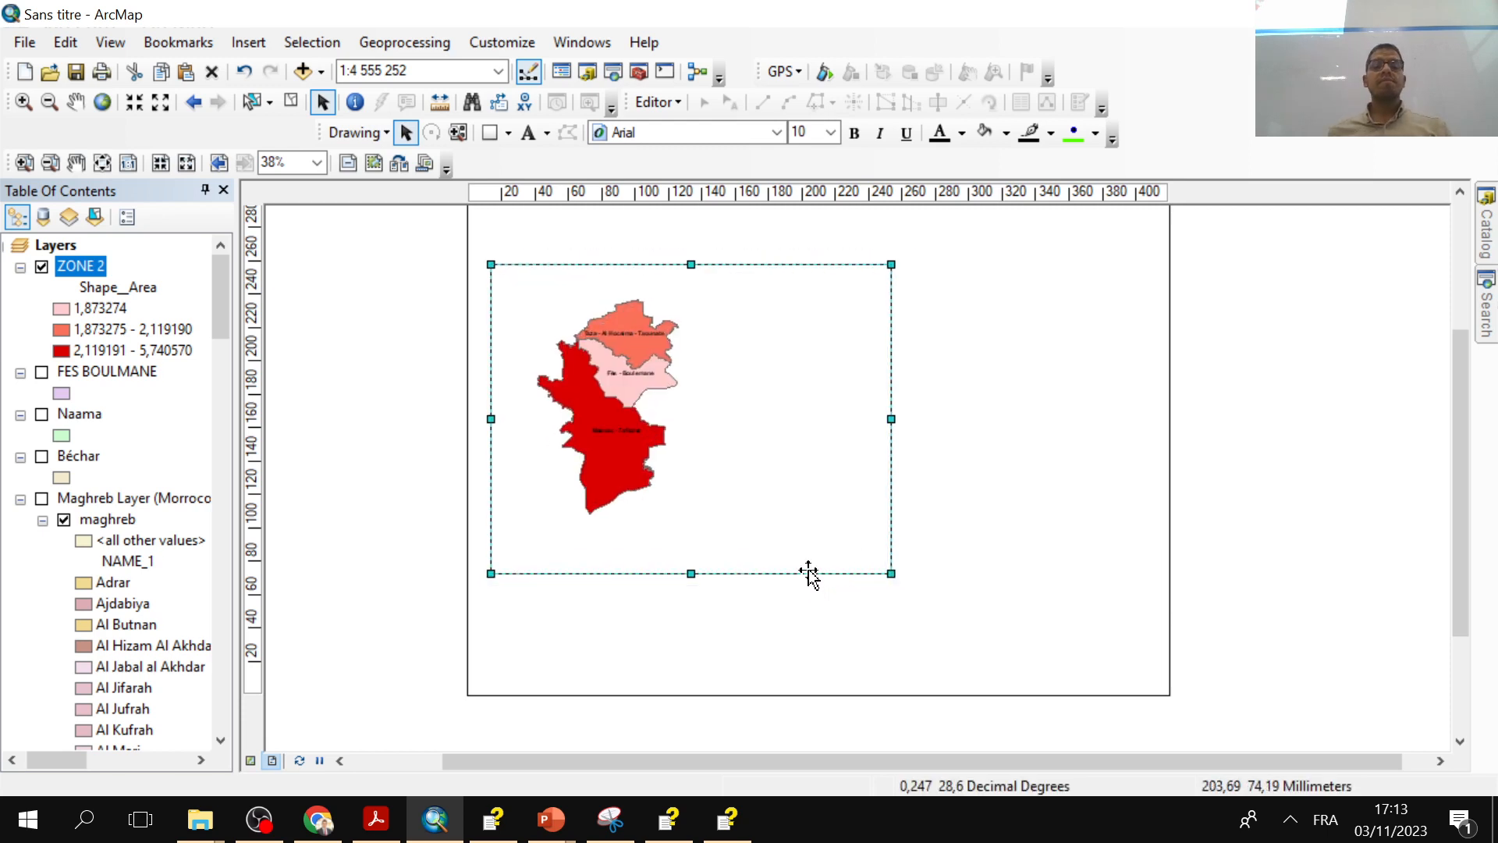
left_click(1002, 531)
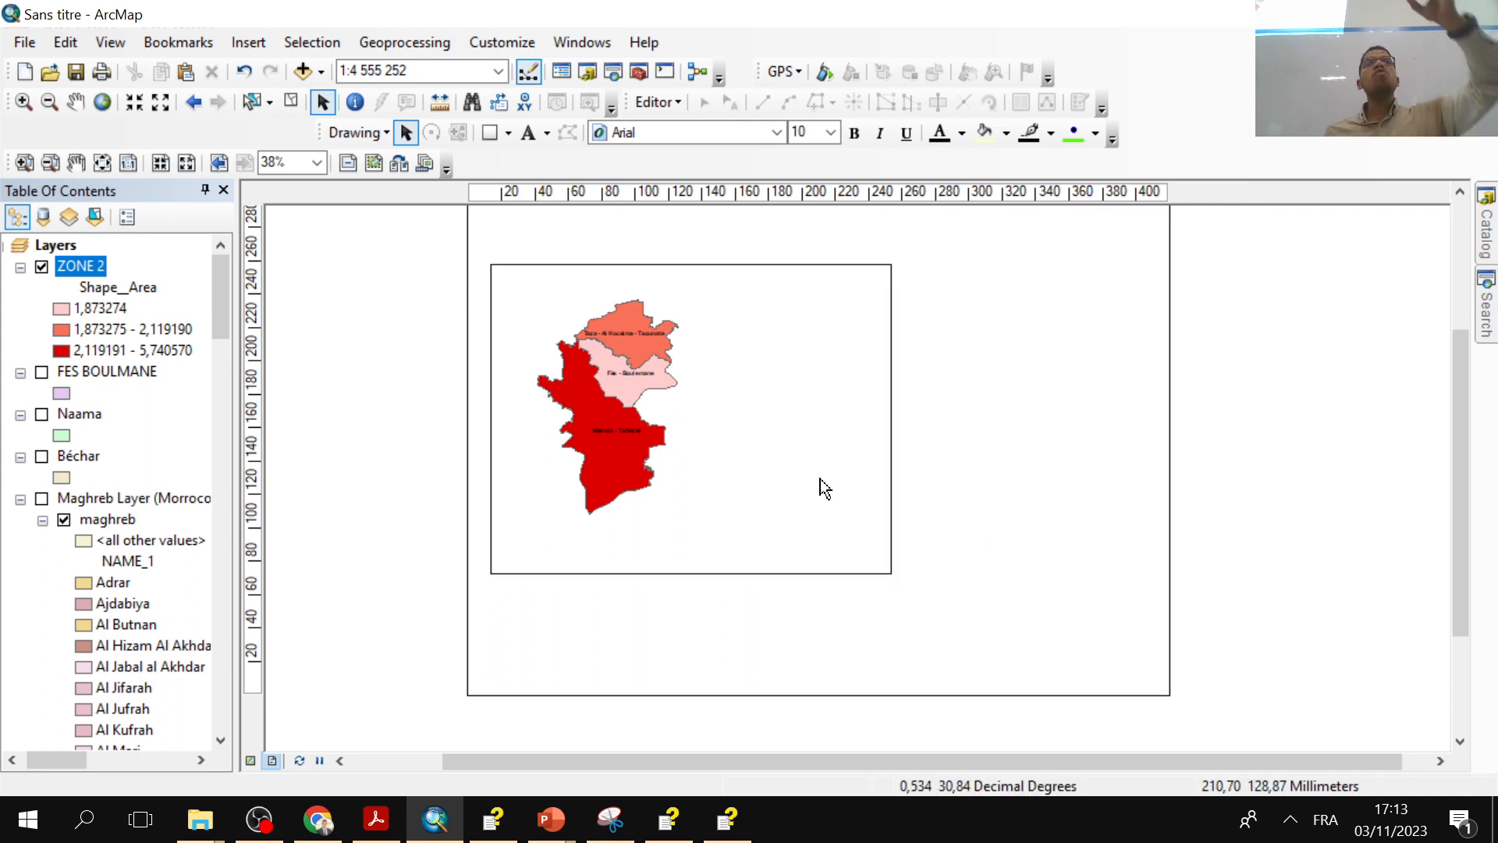
- Activate the data frame for editing and enlarge the three ZONE 2 regions inside it
double_click(820, 479)
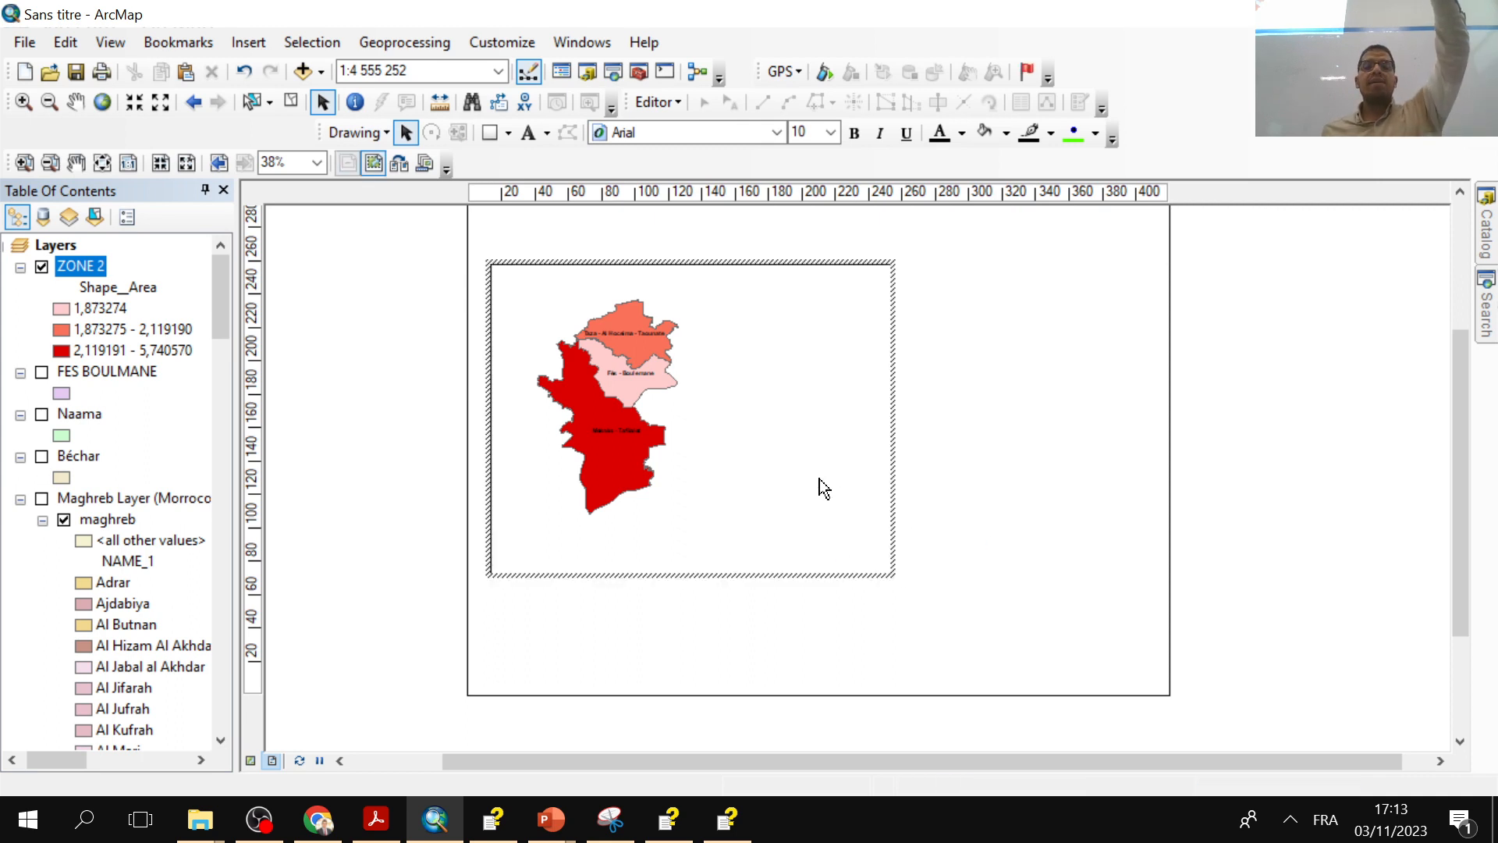
scroll(693, 495, "down", 1)
scroll(693, 495, "up", 1)
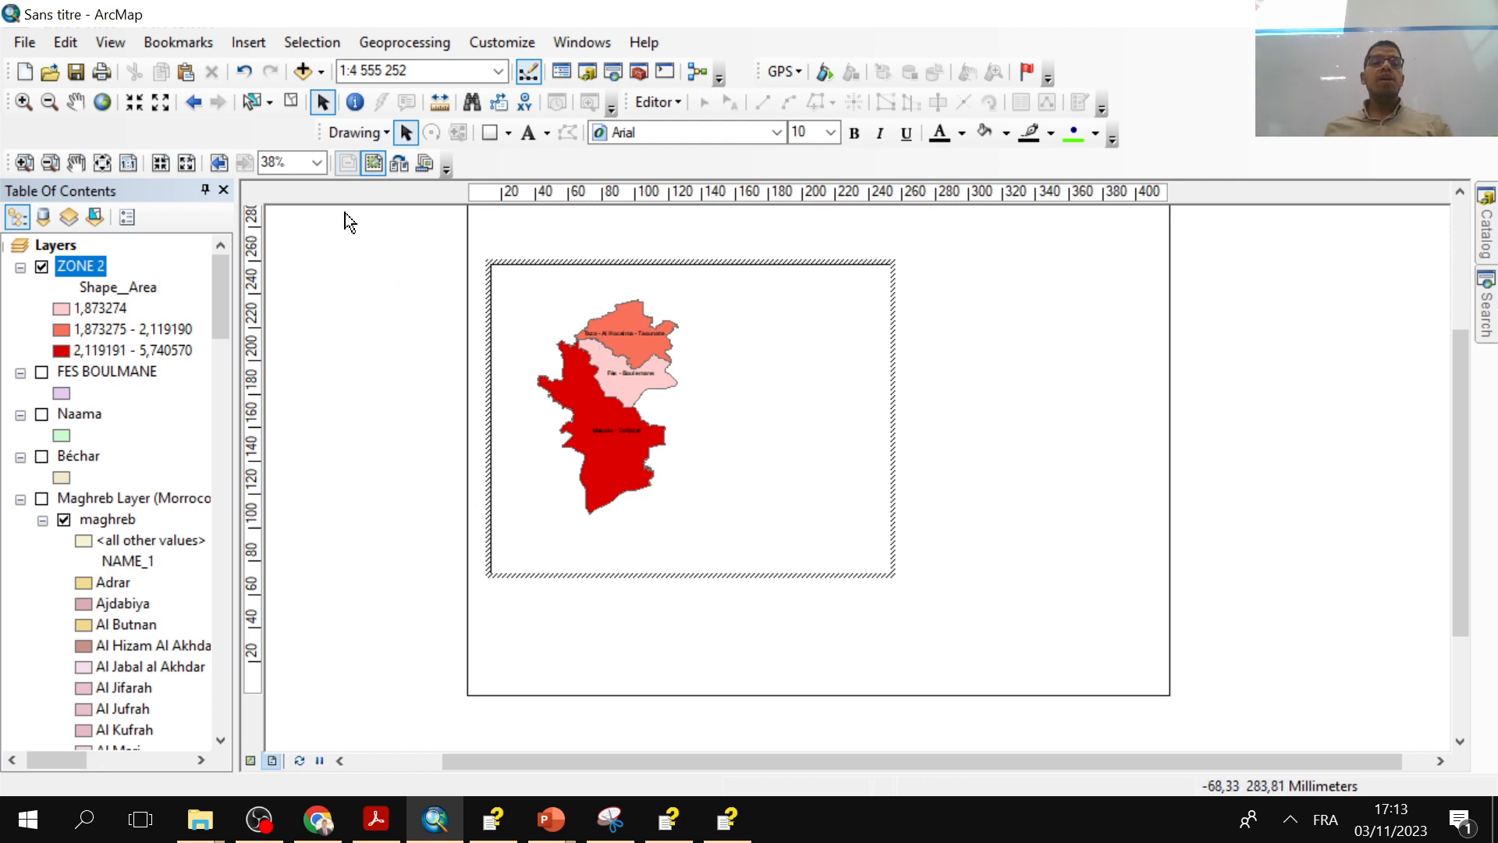
left_click(23, 102)
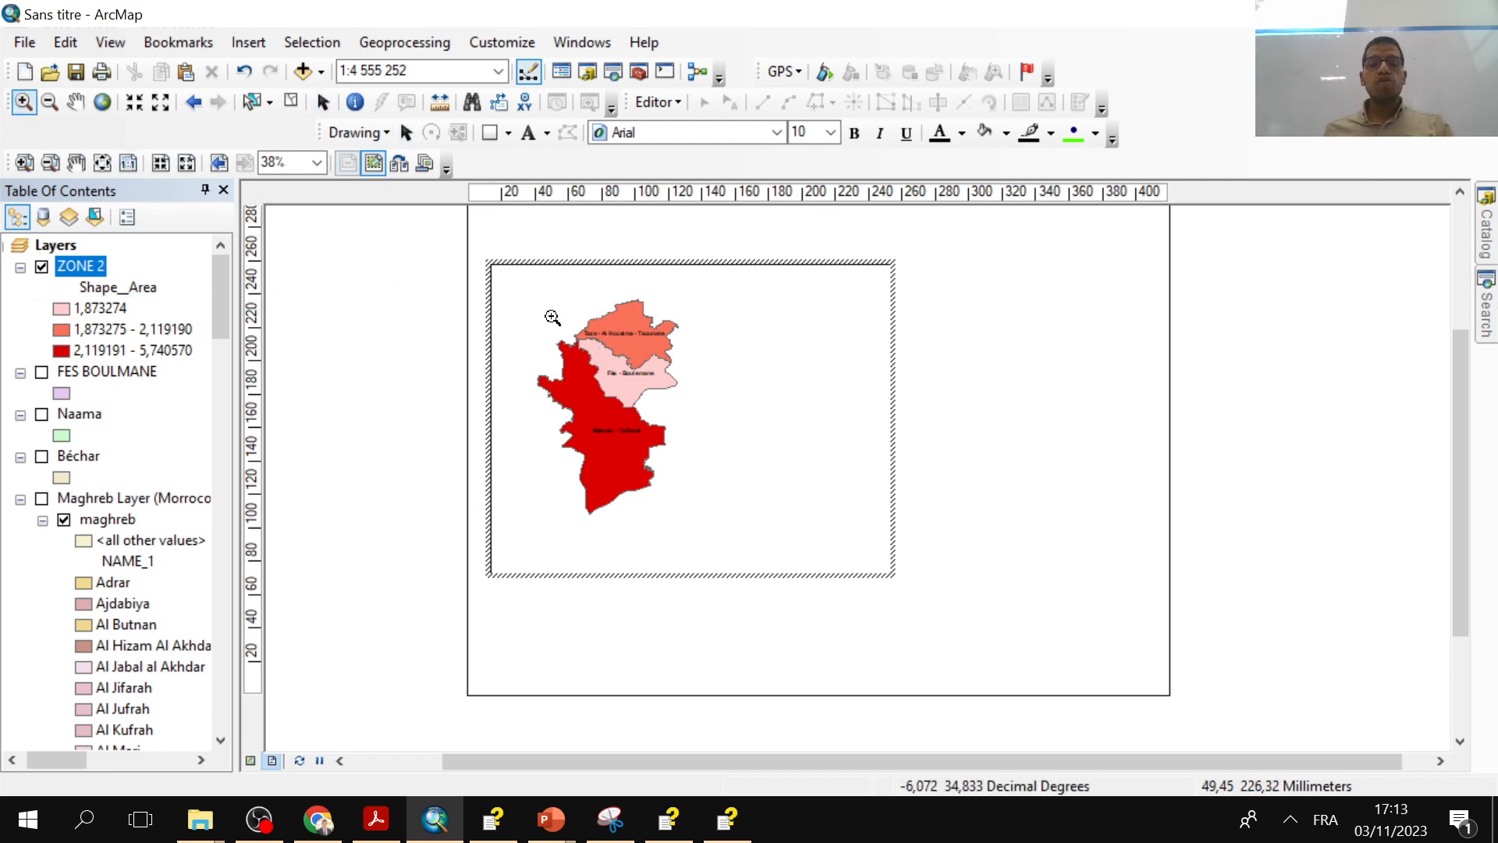
left_click_drag(537, 309, 729, 520)
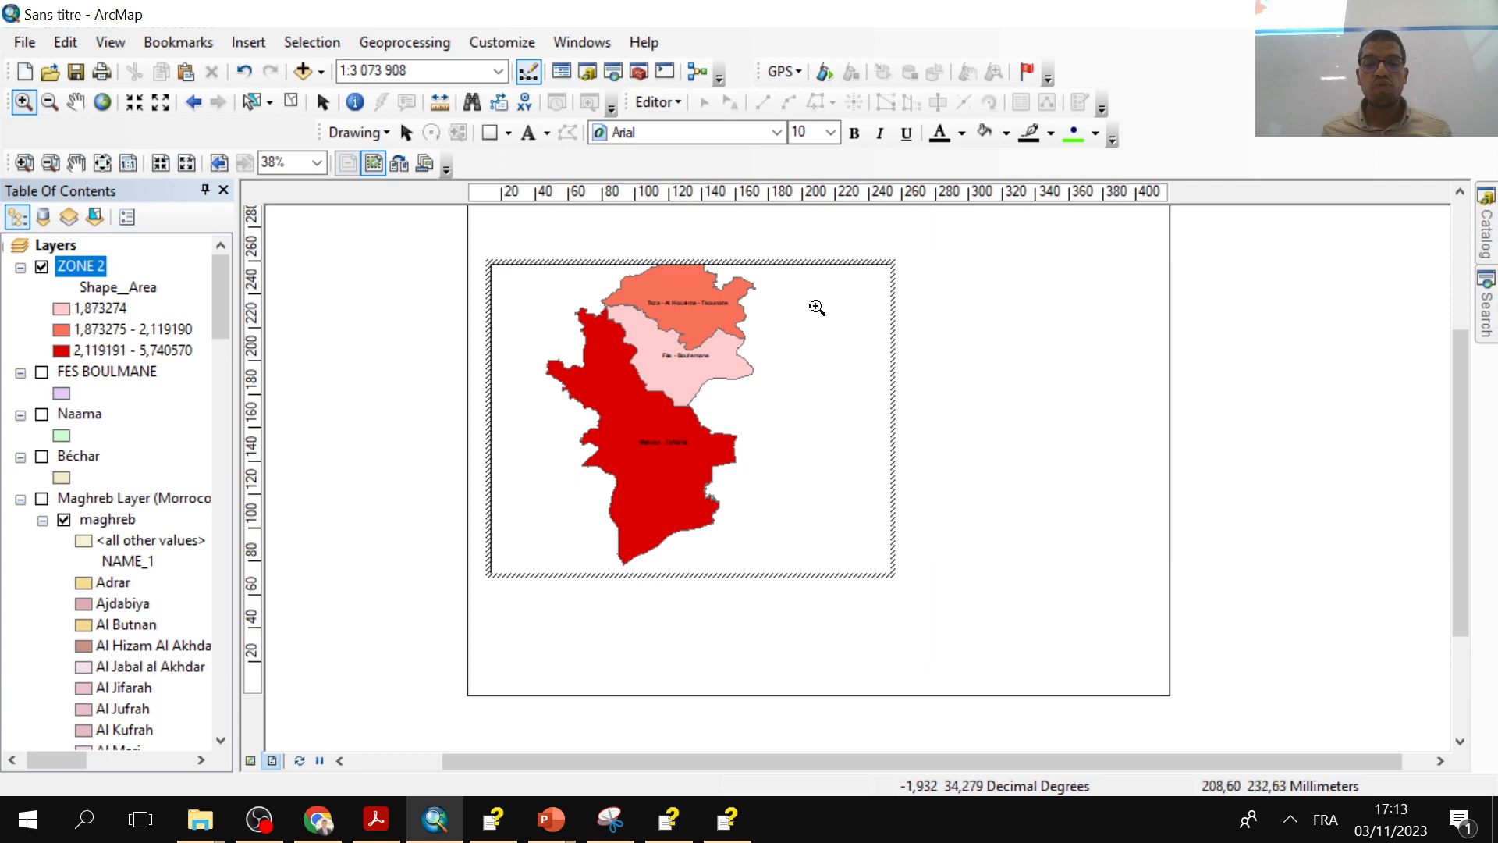
- Zoom the map inside the data frame far out with the Zoom Out tool
left_click_drag(825, 339, 584, 453)
left_click_drag(746, 370, 632, 460)
left_click_drag(785, 356, 582, 509)
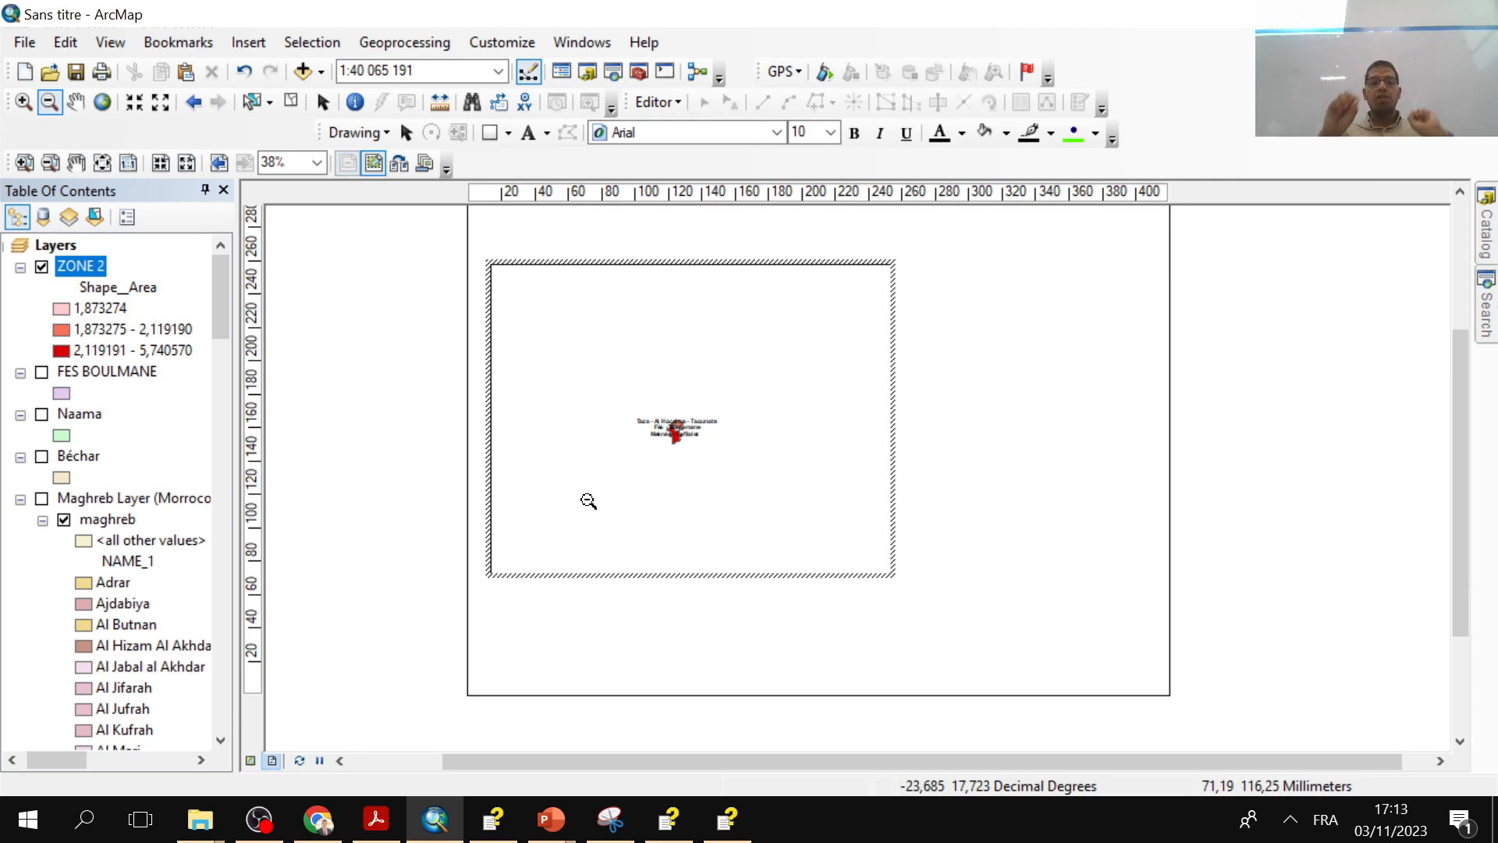
- Enlarge the ZONE 2 regions again inside the data frame, bringing the map scale to 1:3 000 000
left_click(128, 108)
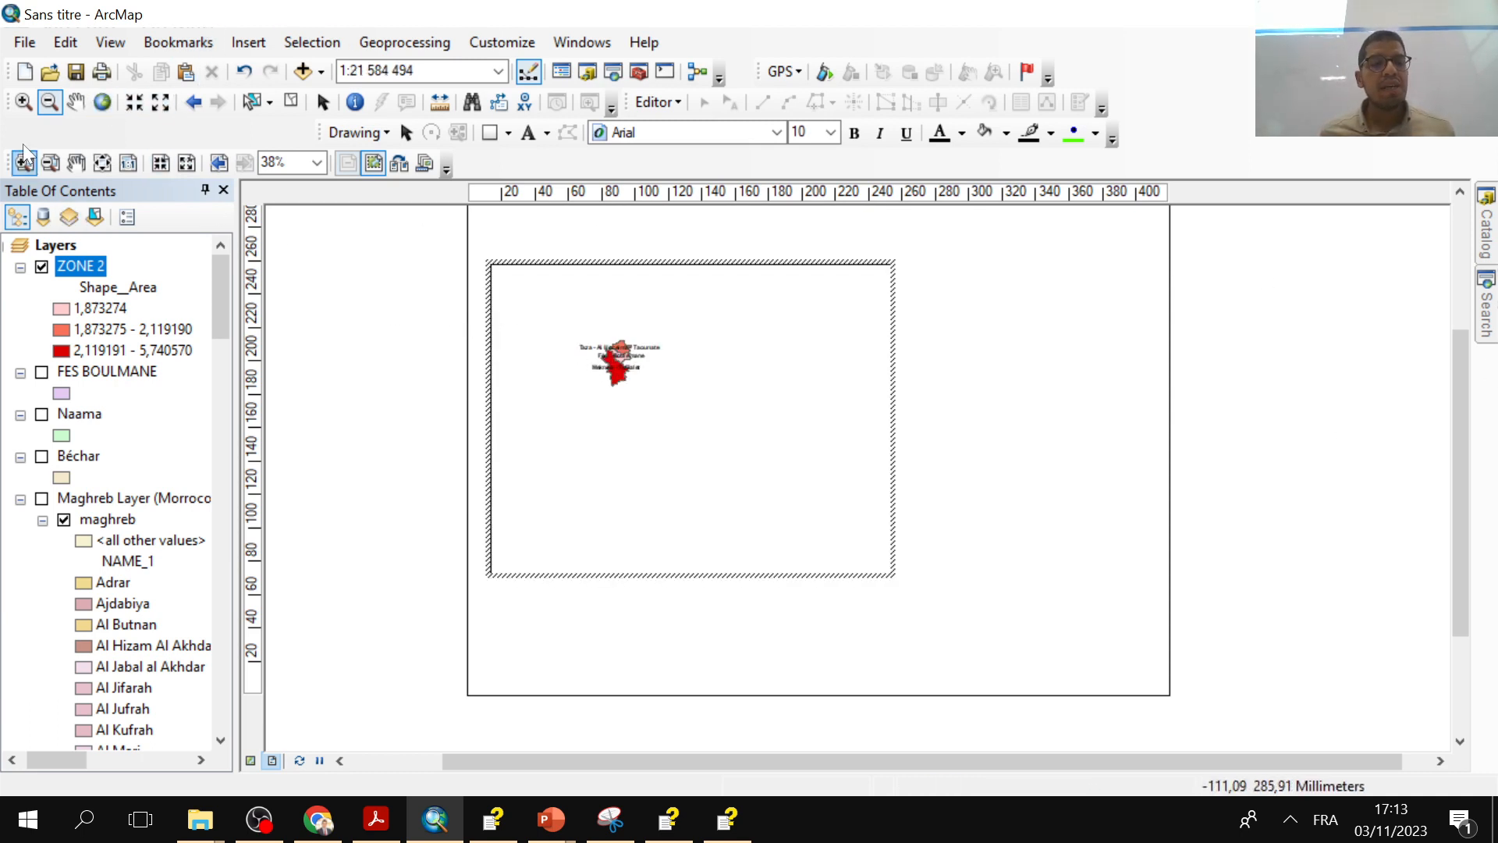
left_click(24, 109)
left_click_drag(553, 334, 702, 425)
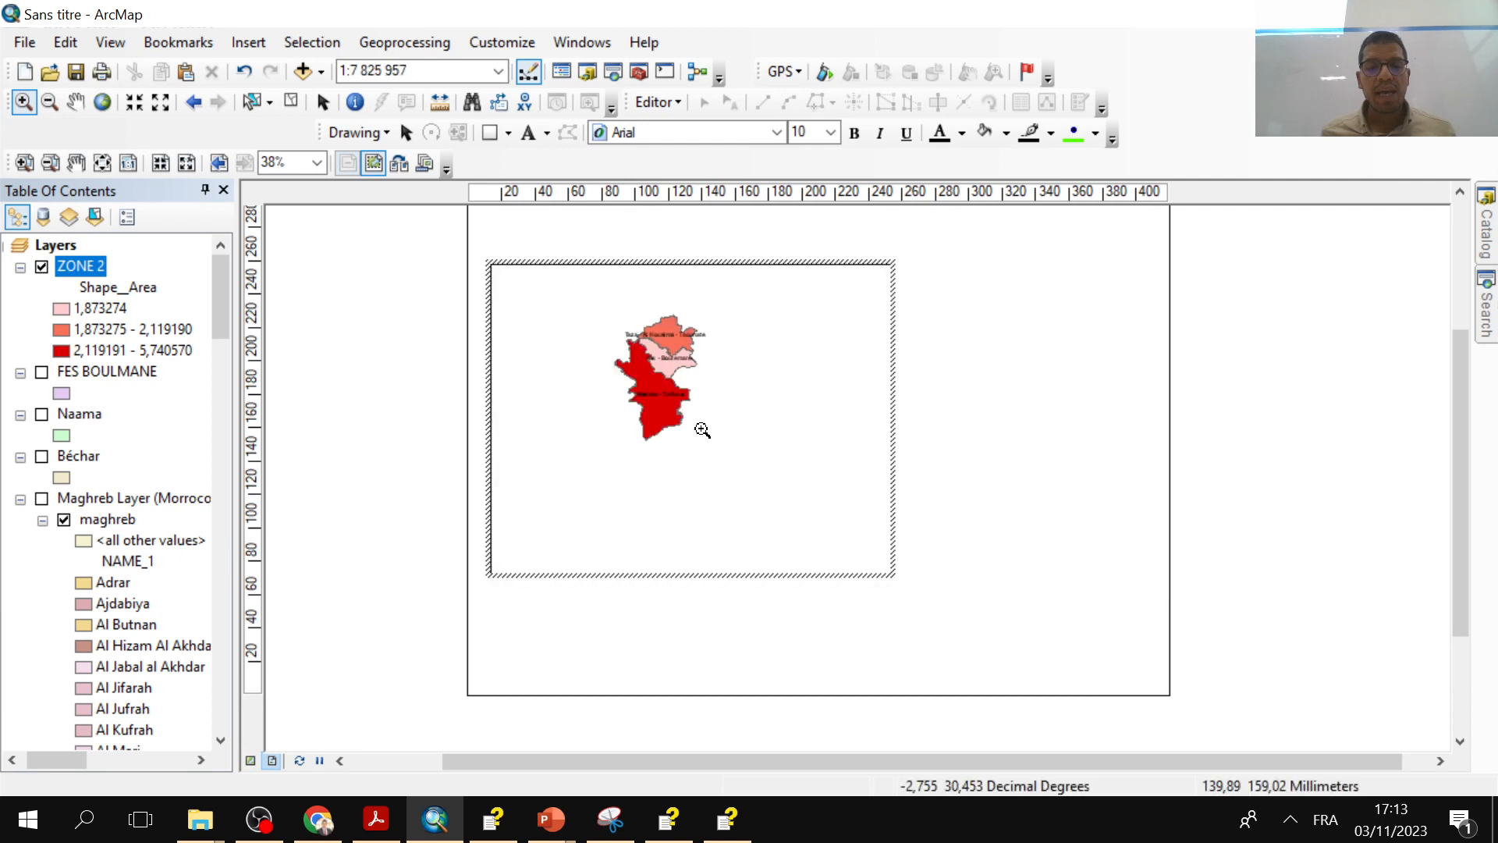
left_click_drag(561, 313, 762, 492)
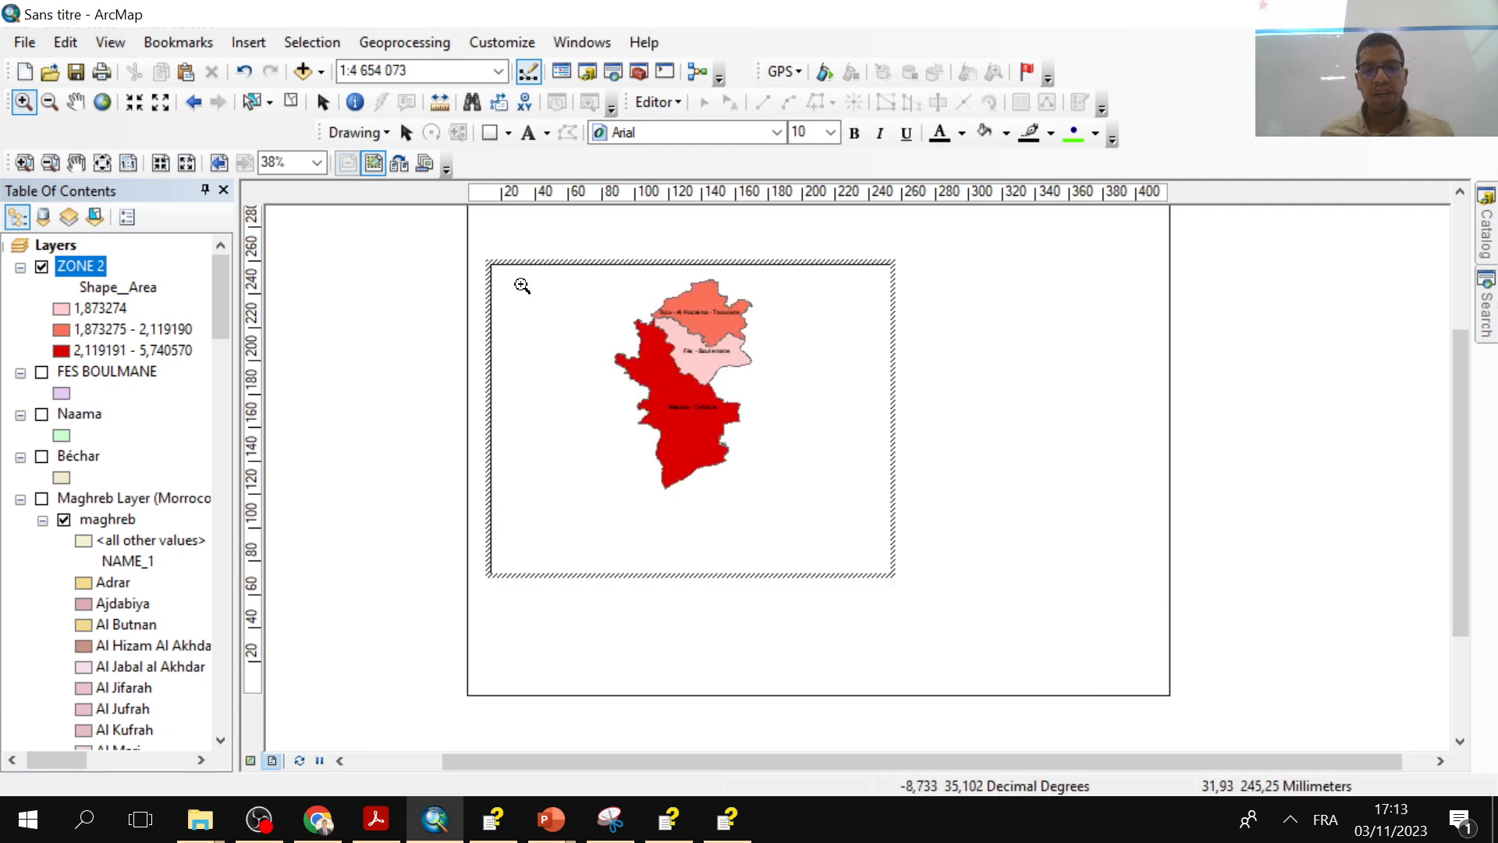
left_click_drag(777, 265, 593, 484)
left_click(807, 427)
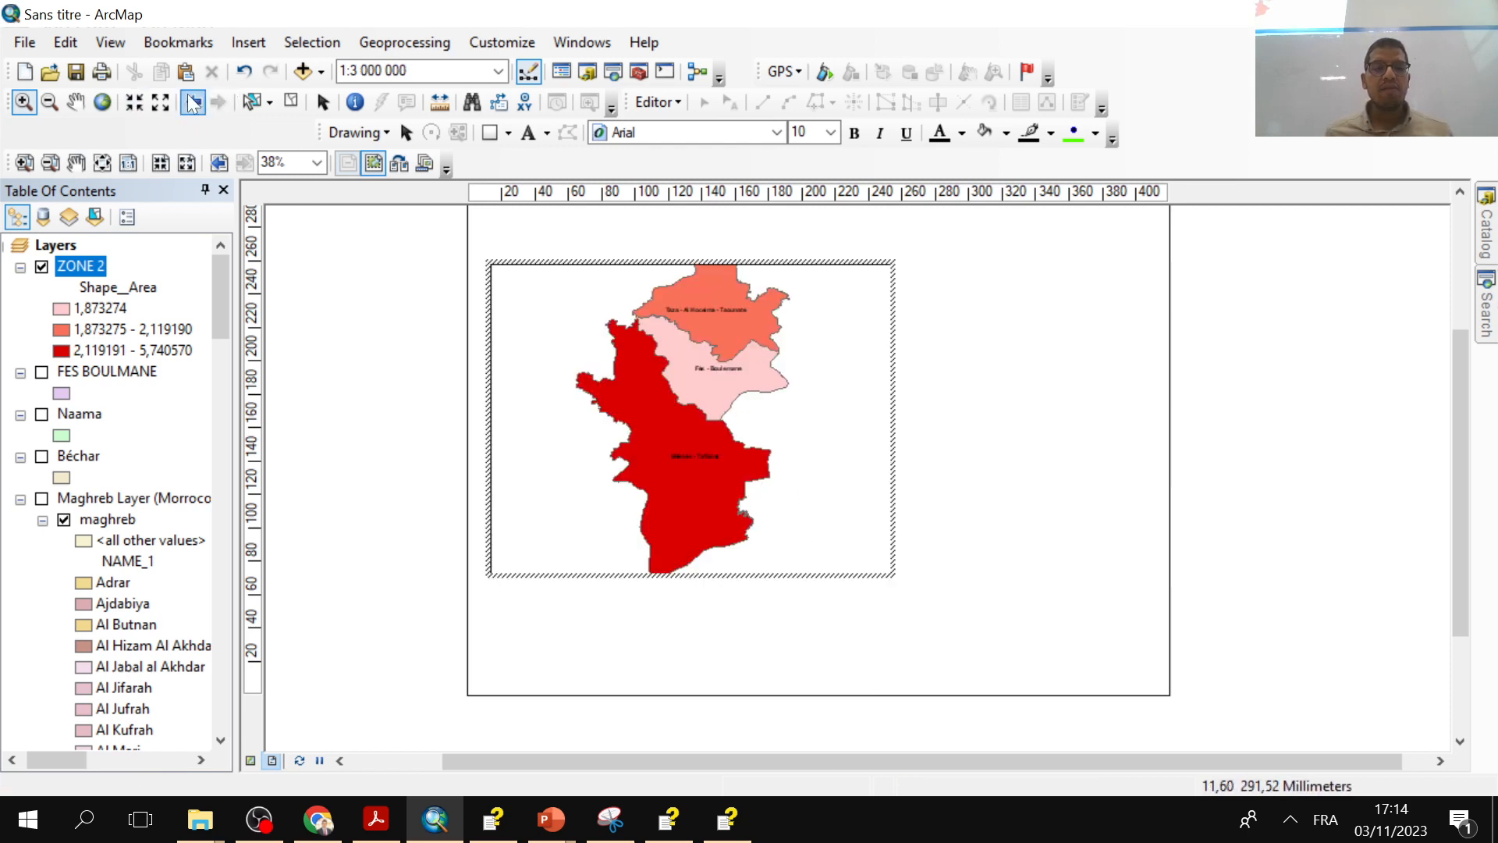
- Extend the data frame's upper and lower edges and nudge its lower-right corner outward, to about 240 by 215 mm, fitting all ZONE 2 regions
left_click(322, 102)
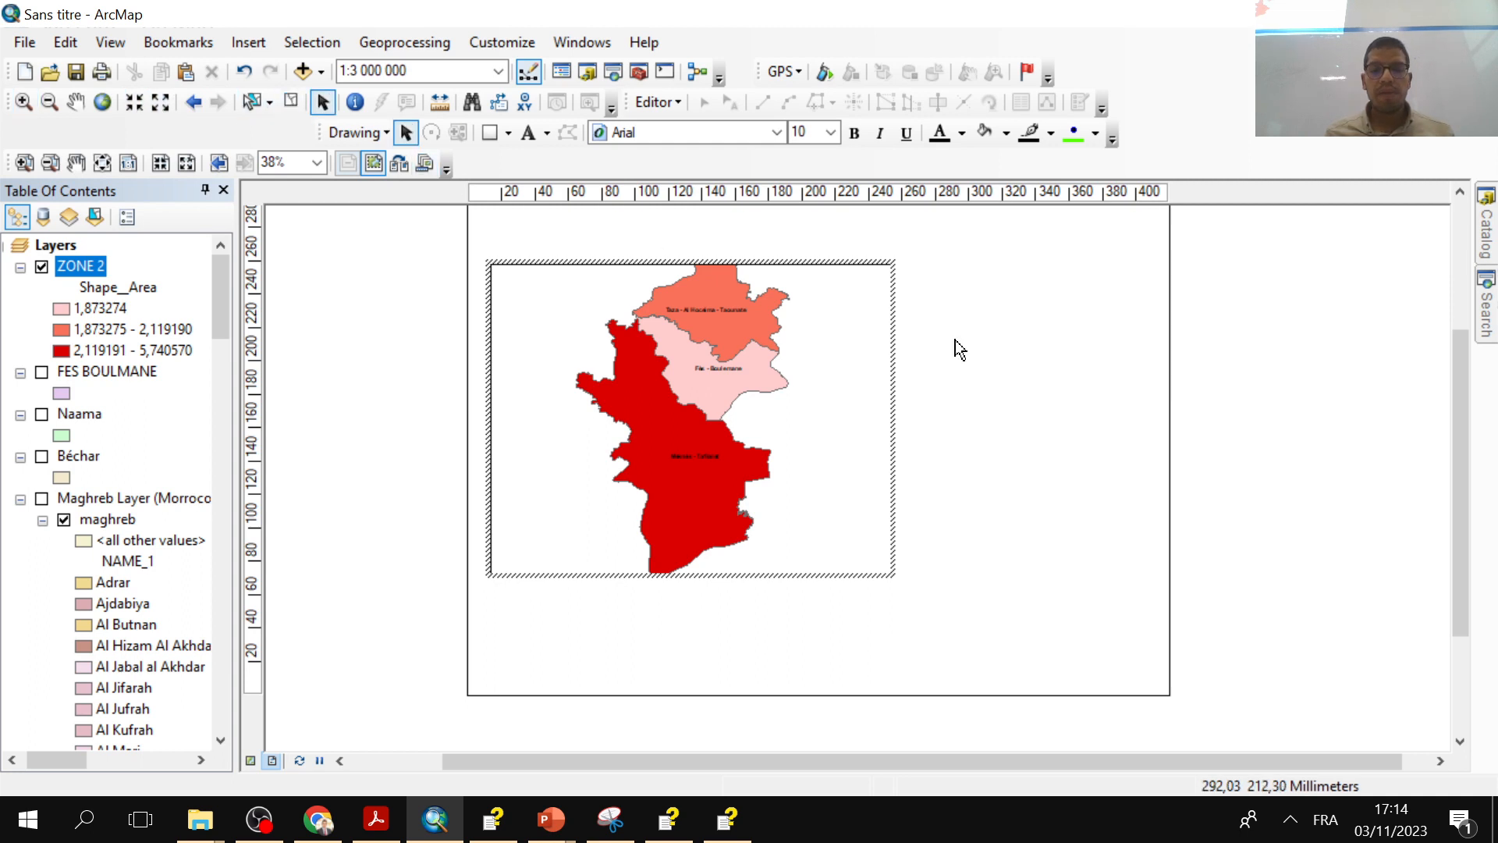
left_click_drag(692, 264, 691, 241)
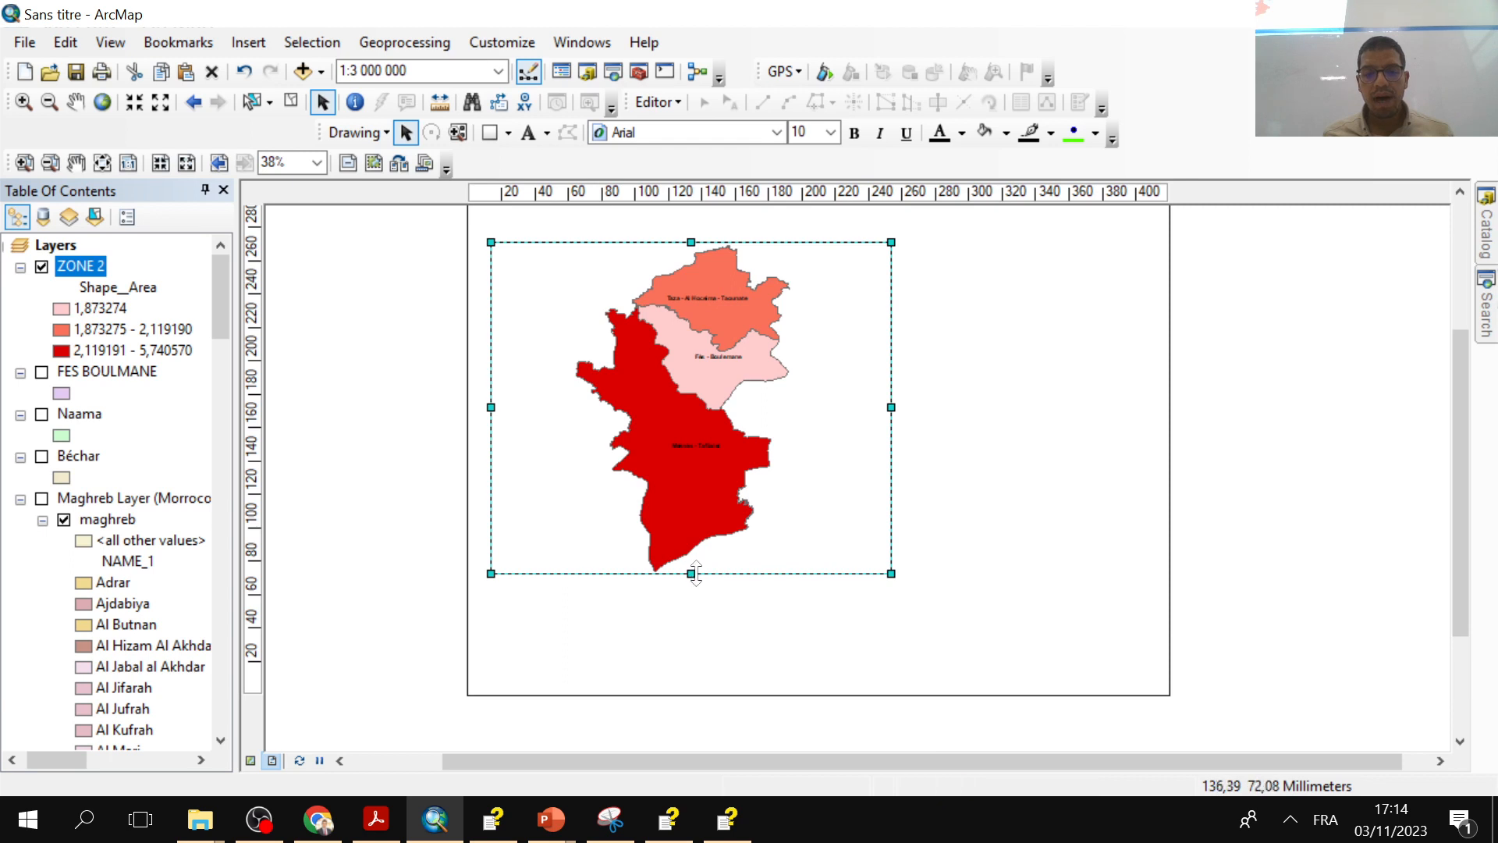
left_click_drag(692, 573, 691, 594)
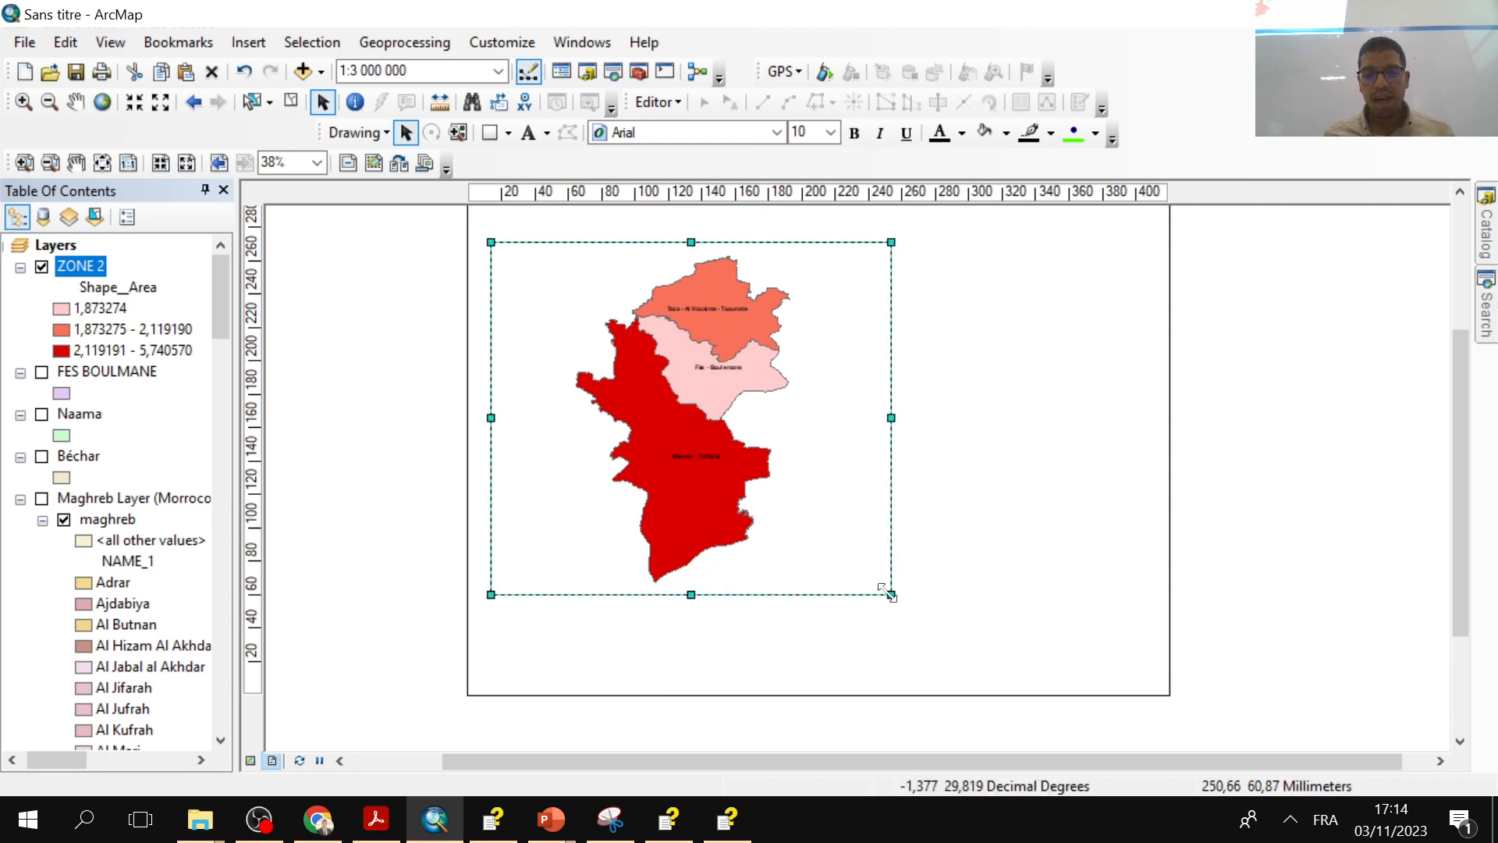
left_click_drag(889, 593, 896, 601)
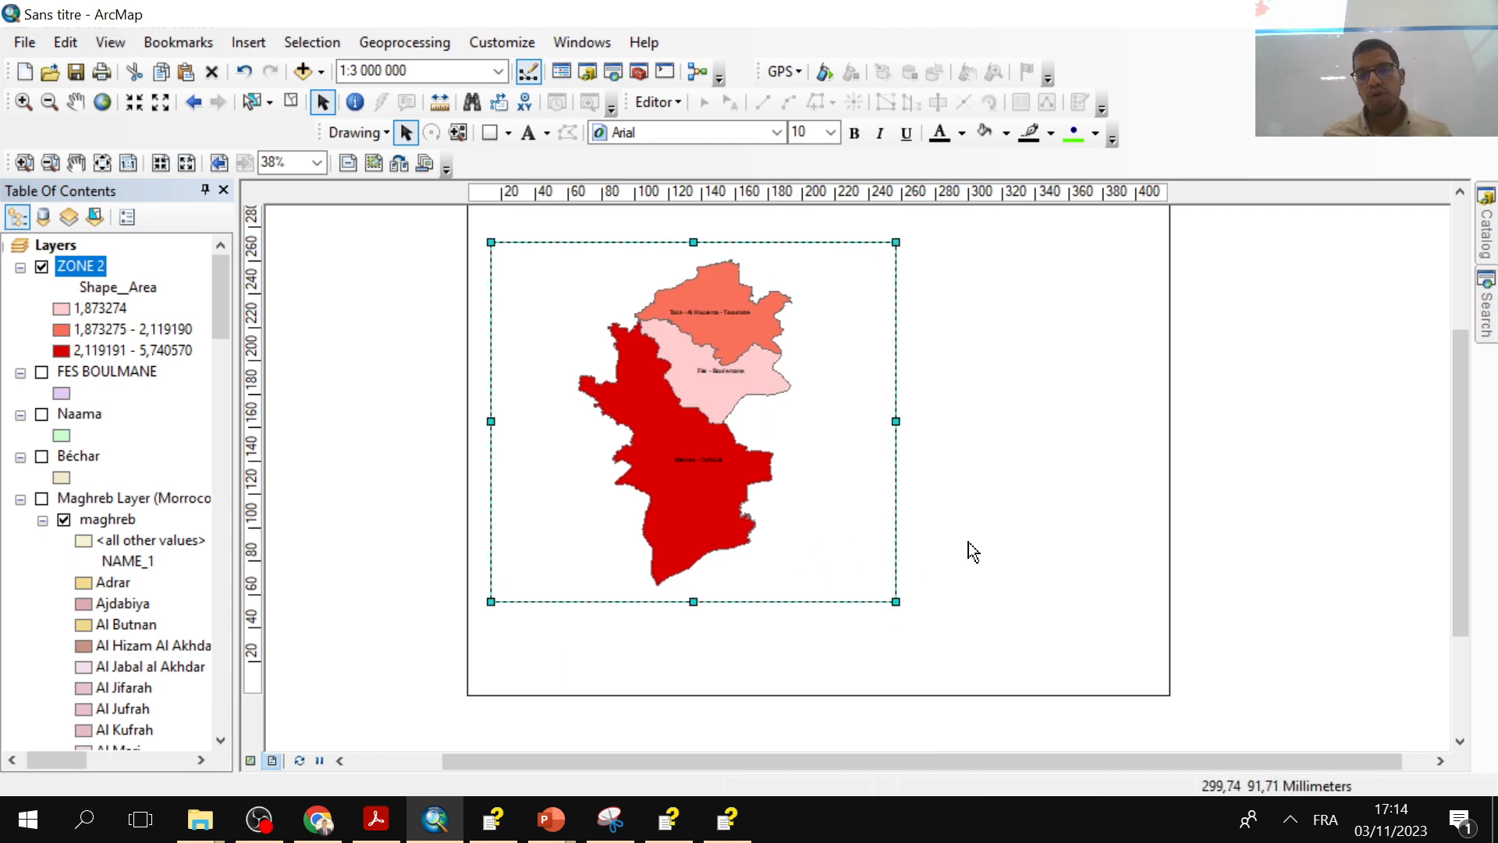
left_click(993, 544)
scroll(909, 486, "down", 2)
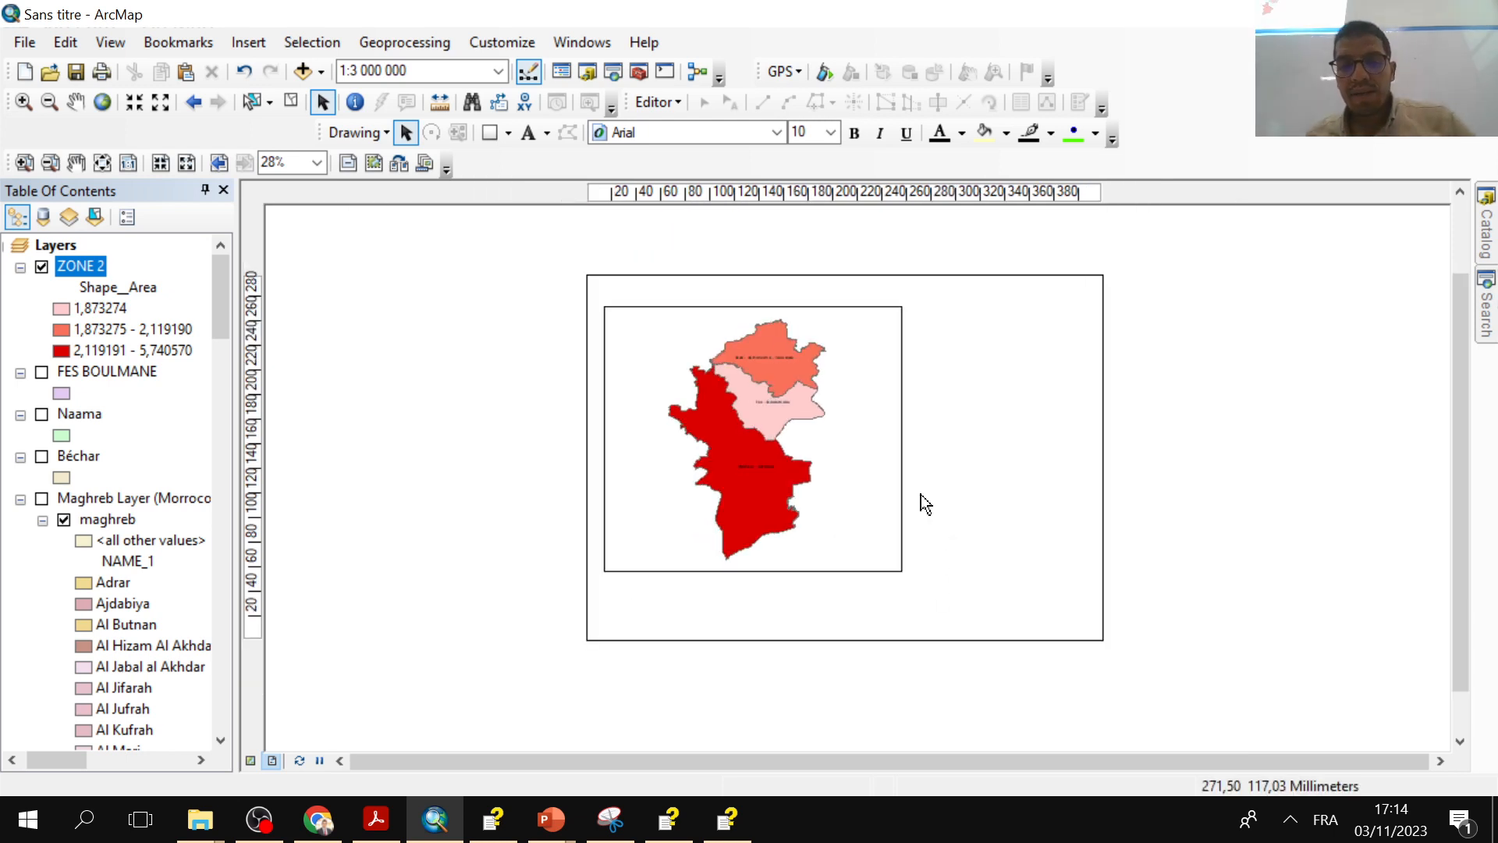
- Activate the data frame and pan the ZONE 2 regions slightly toward the frame's left edge
left_click_drag(953, 521, 828, 512)
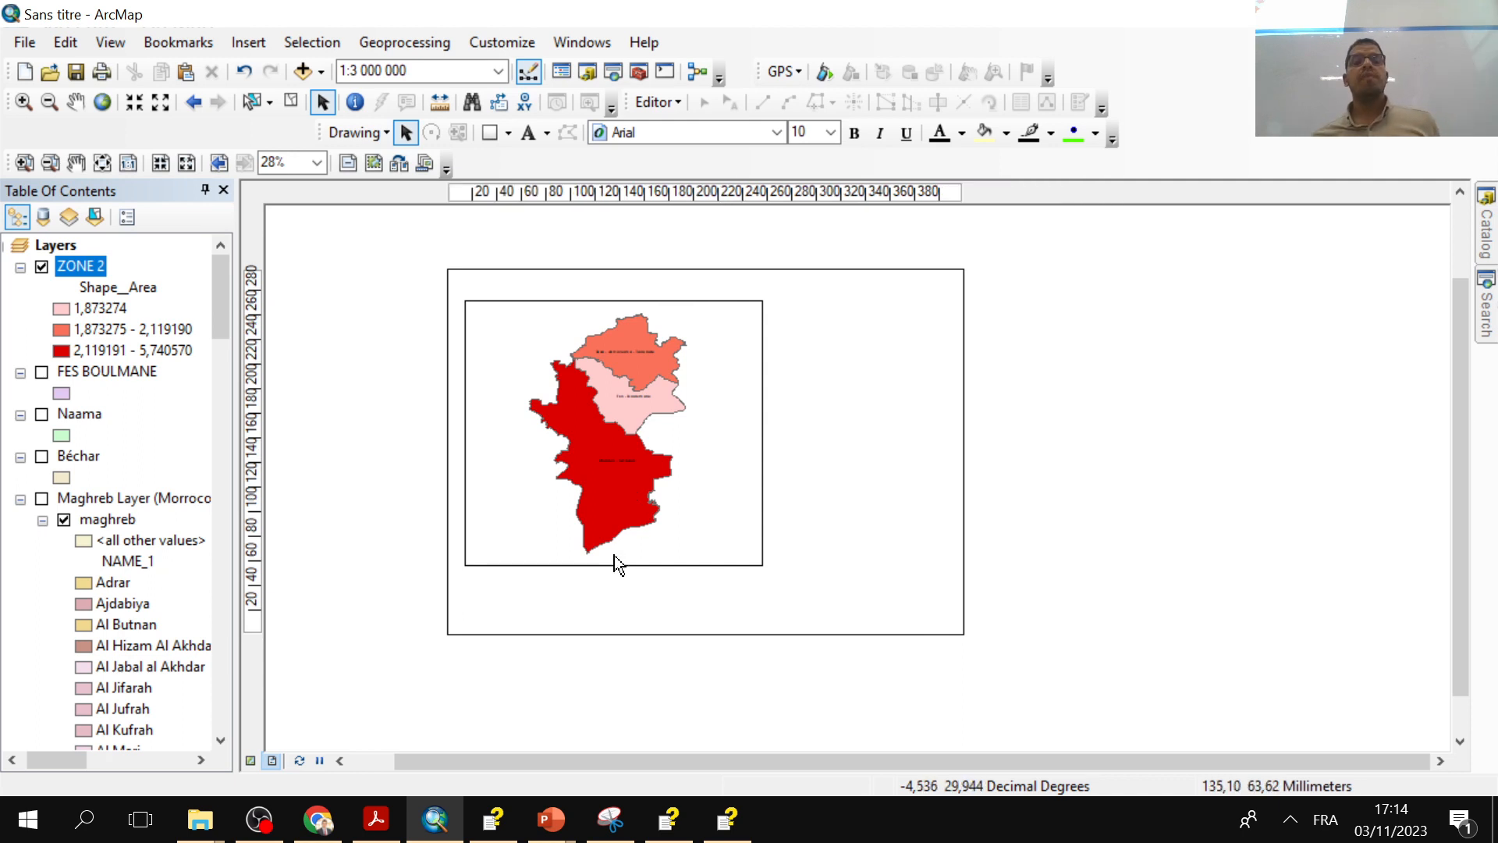
left_click(704, 499)
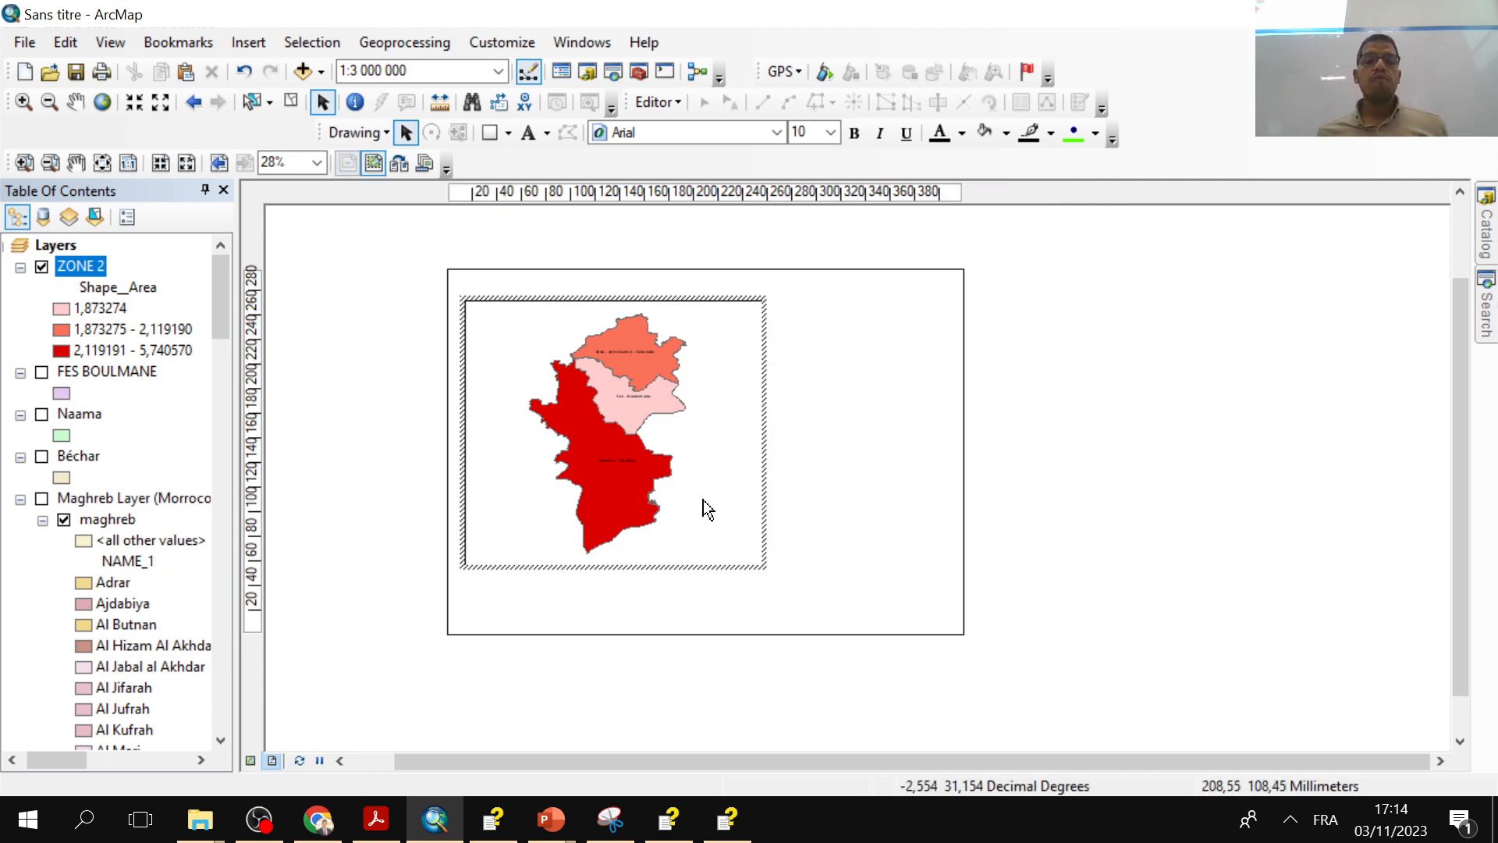
left_click(75, 101)
mouse_move(682, 455)
left_mouse_down()
mouse_move(635, 455)
mouse_move(756, 461)
mouse_move(642, 452)
mouse_move(676, 461)
mouse_move(659, 462)
left_mouse_up()
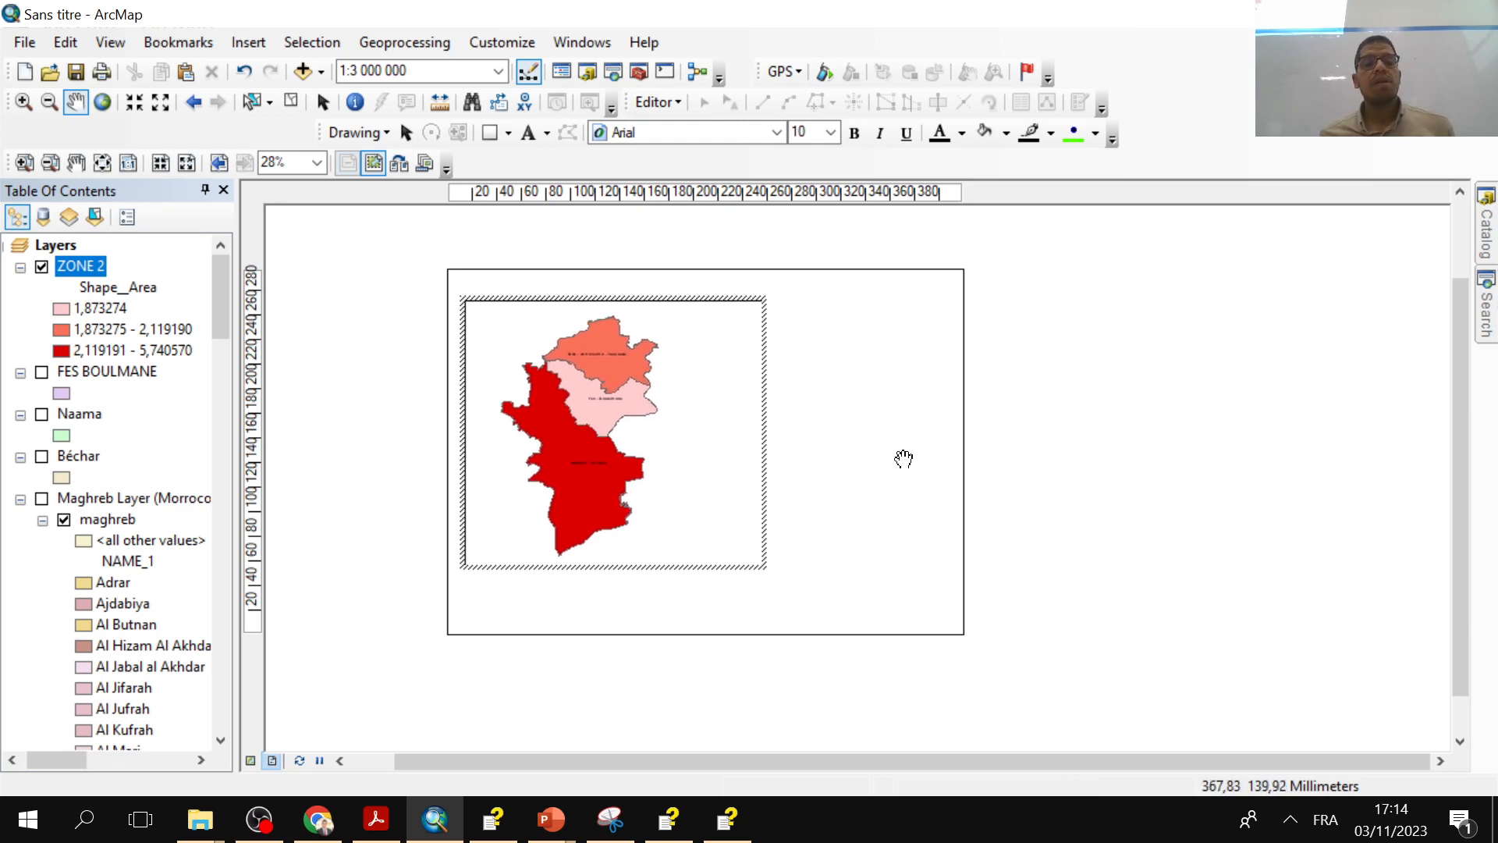
- Narrow the data frame to about 177 mm wide by moving its right edge inward
left_click(322, 103)
left_click(642, 307)
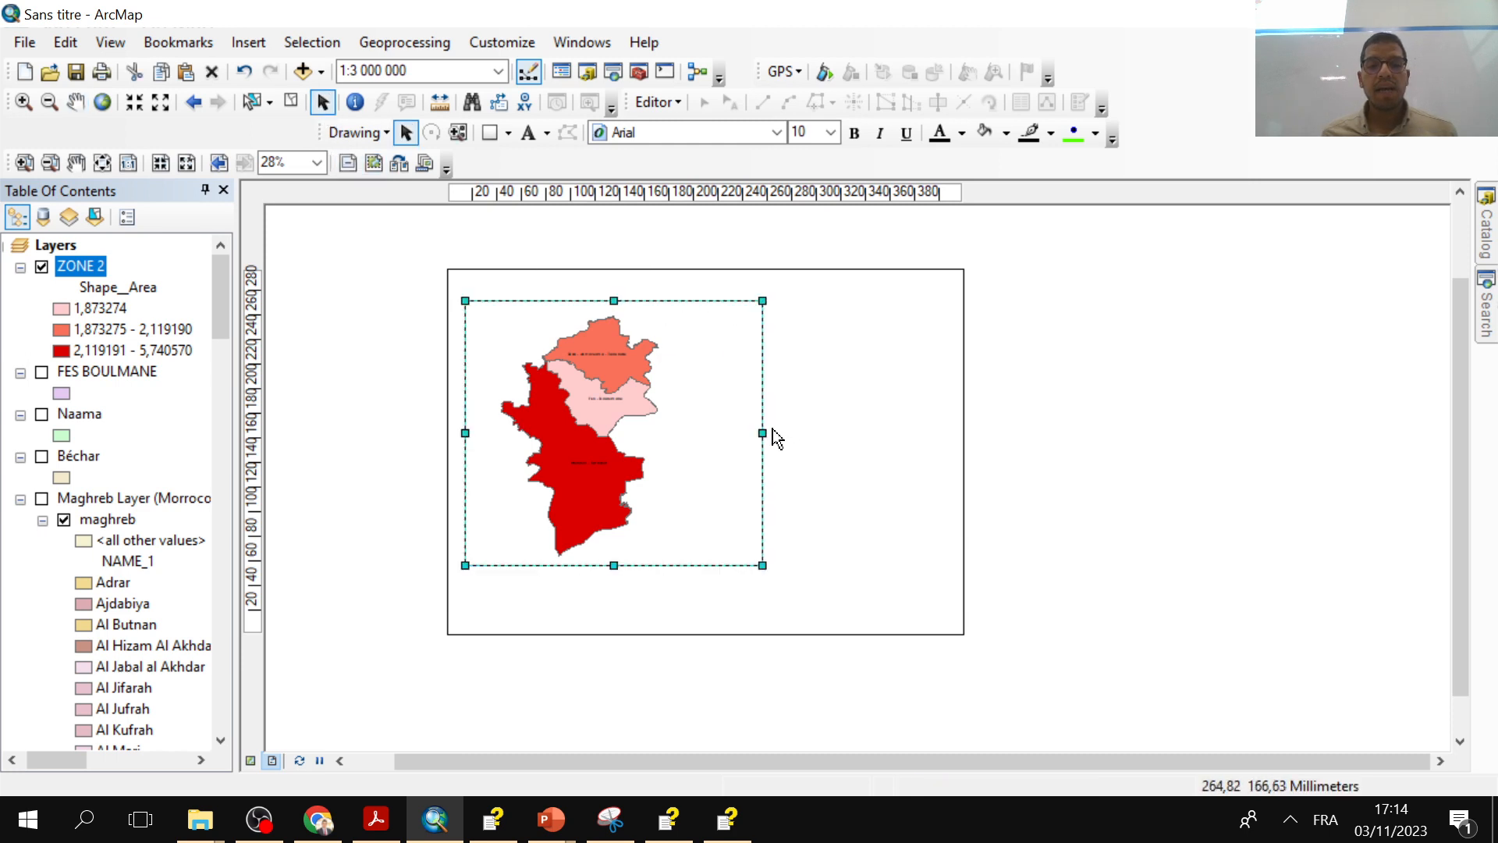
left_click_drag(764, 432, 683, 433)
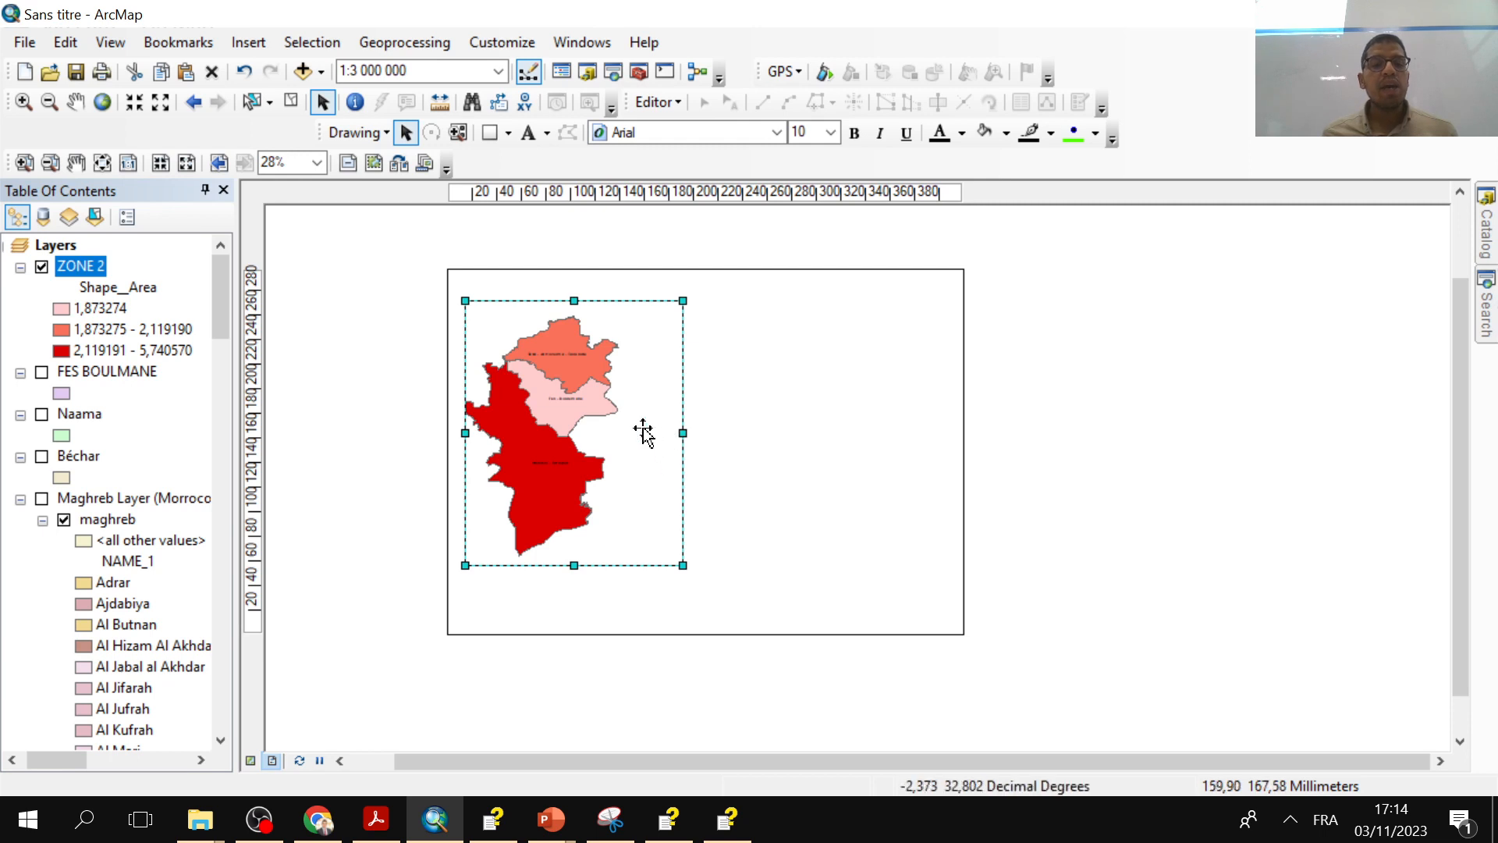
- Activate the data frame, pan the ZONE 2 regions to its centre, and deactivate the frame
double_click(644, 434)
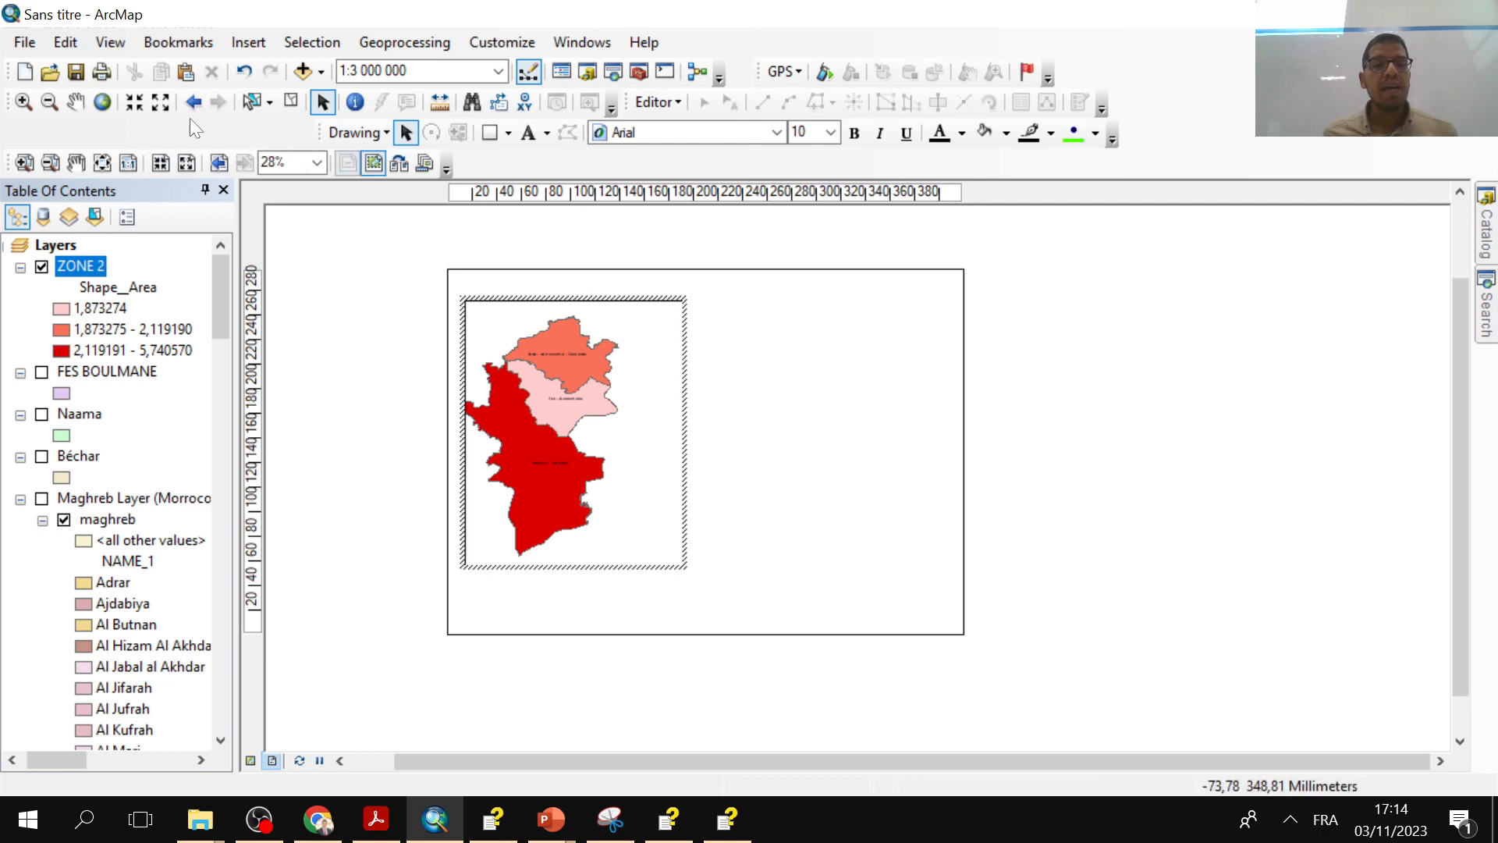
left_click(76, 102)
mouse_move(526, 395)
left_mouse_down()
mouse_move(553, 393)
mouse_move(542, 380)
mouse_move(548, 394)
left_mouse_up()
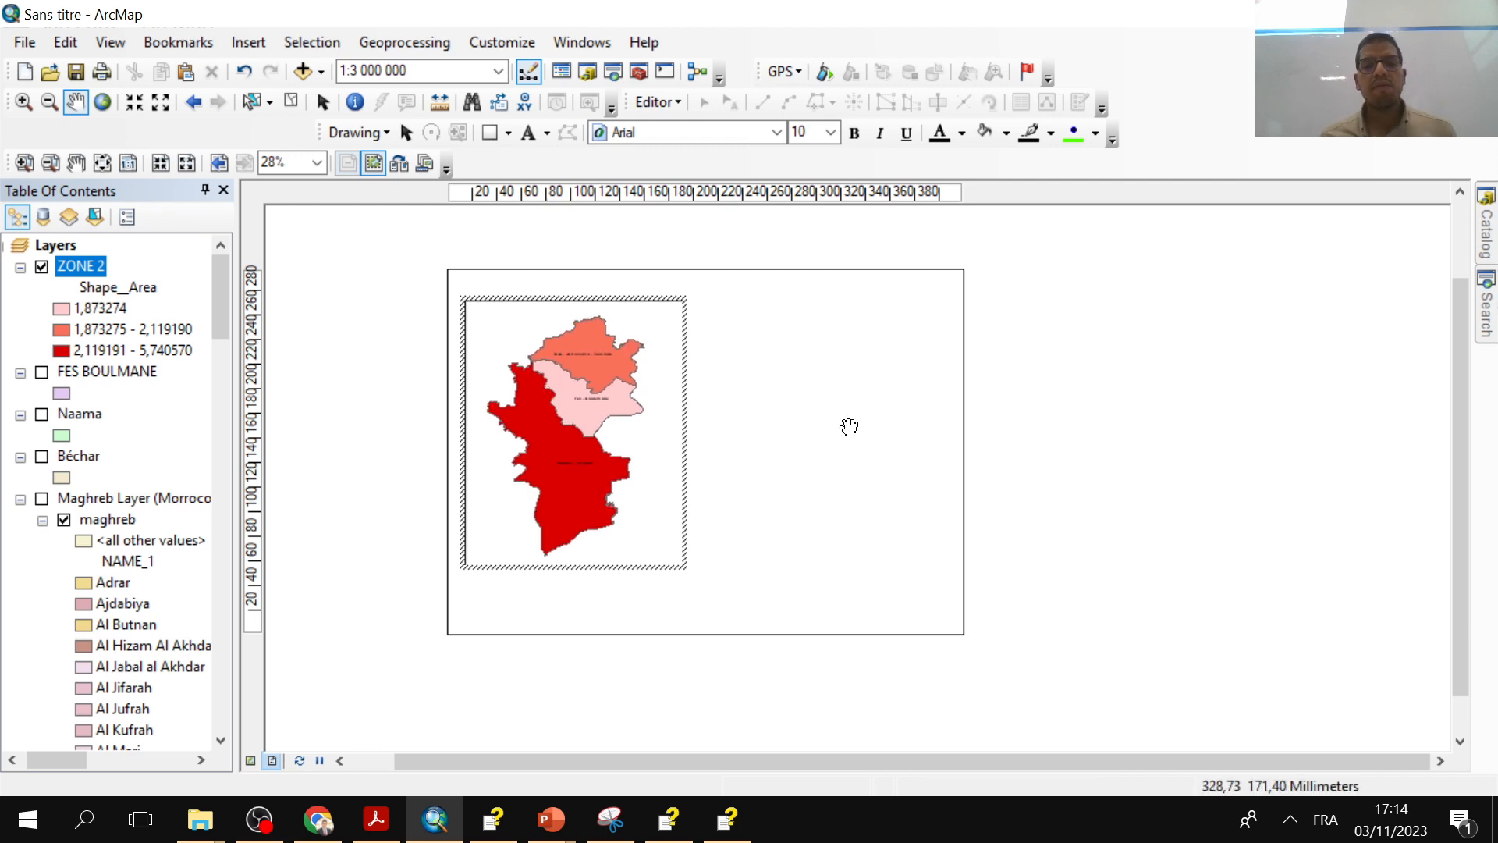
left_click(324, 103)
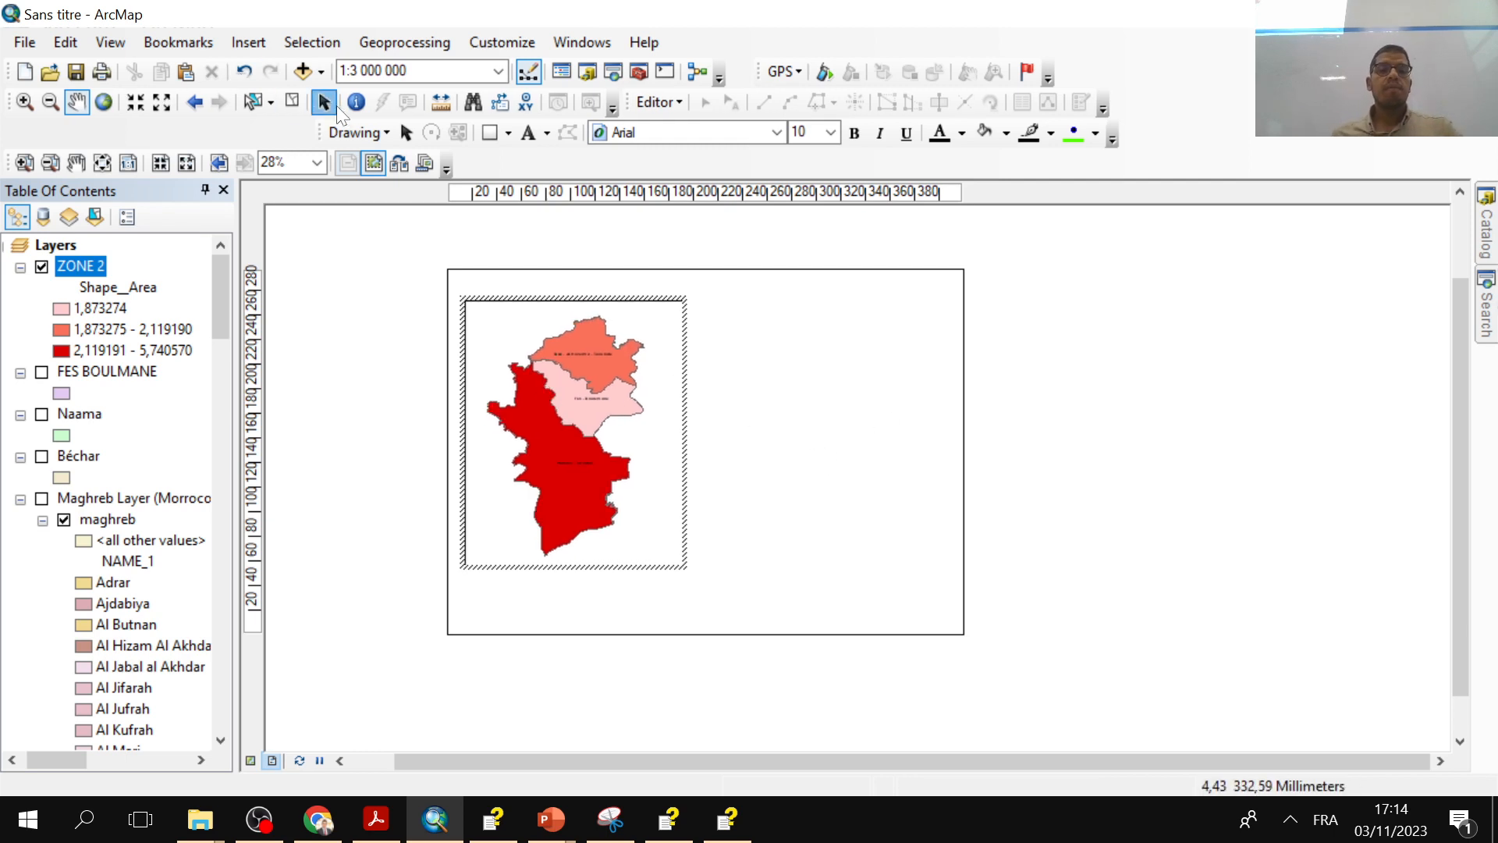
left_click(765, 363)
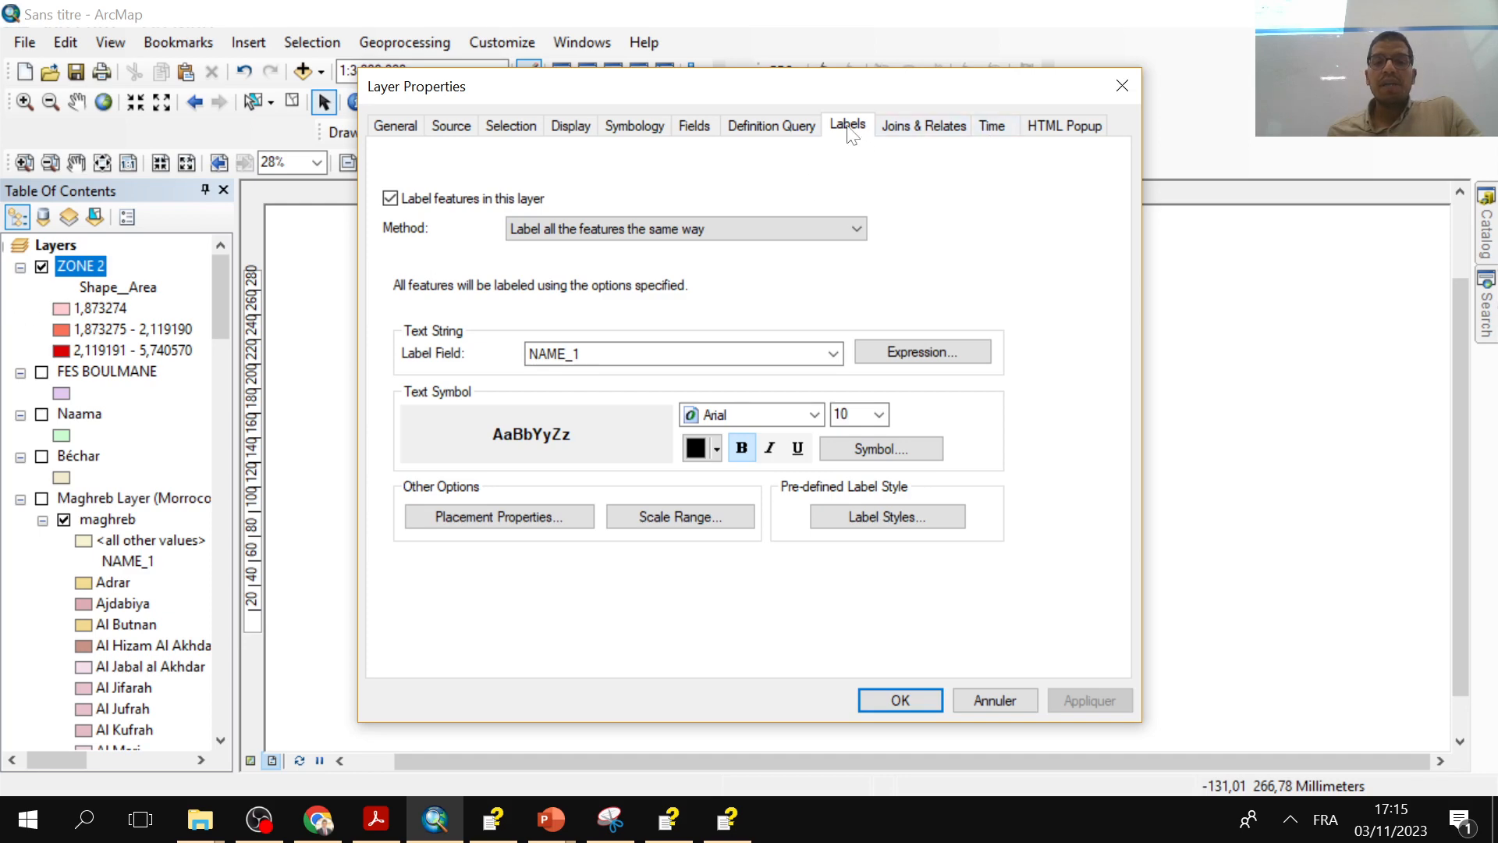
- Set the ZONE 2 layer's label text size to 14 and apply it
left_click(878, 415)
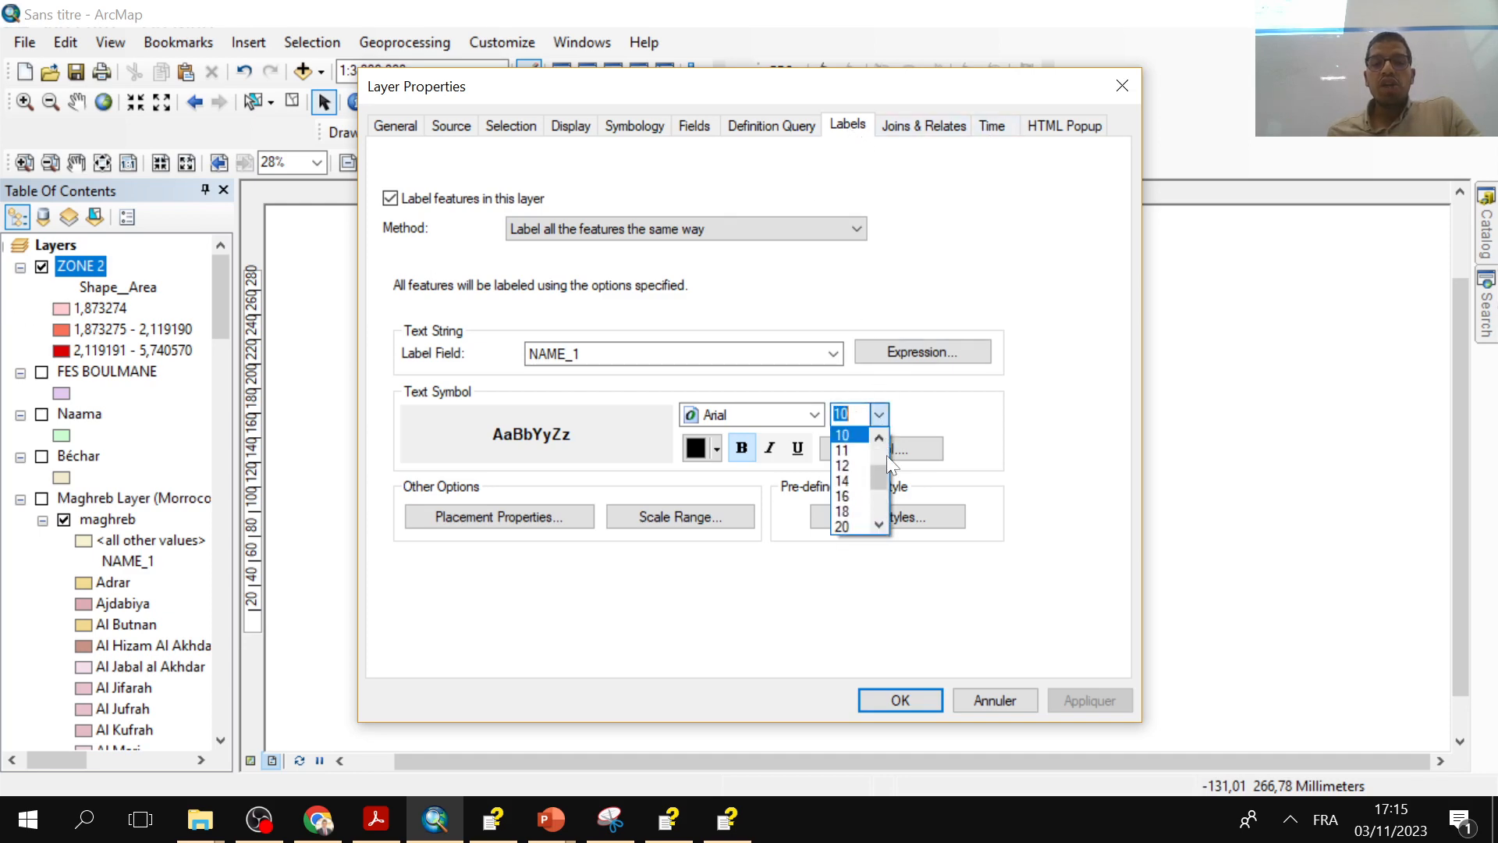
left_click(855, 481)
left_click(1048, 694)
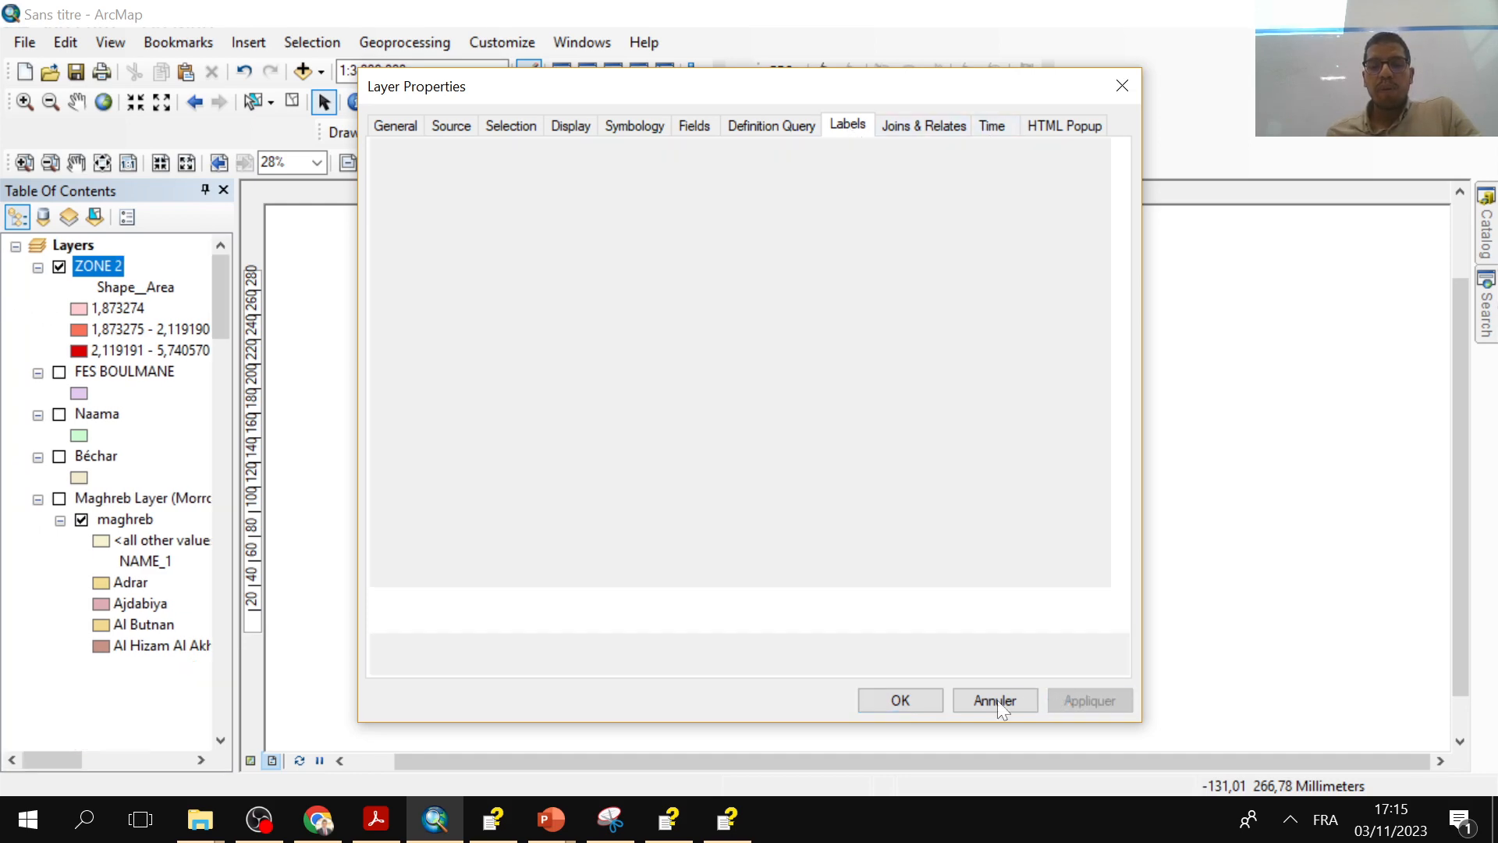
left_click(901, 702)
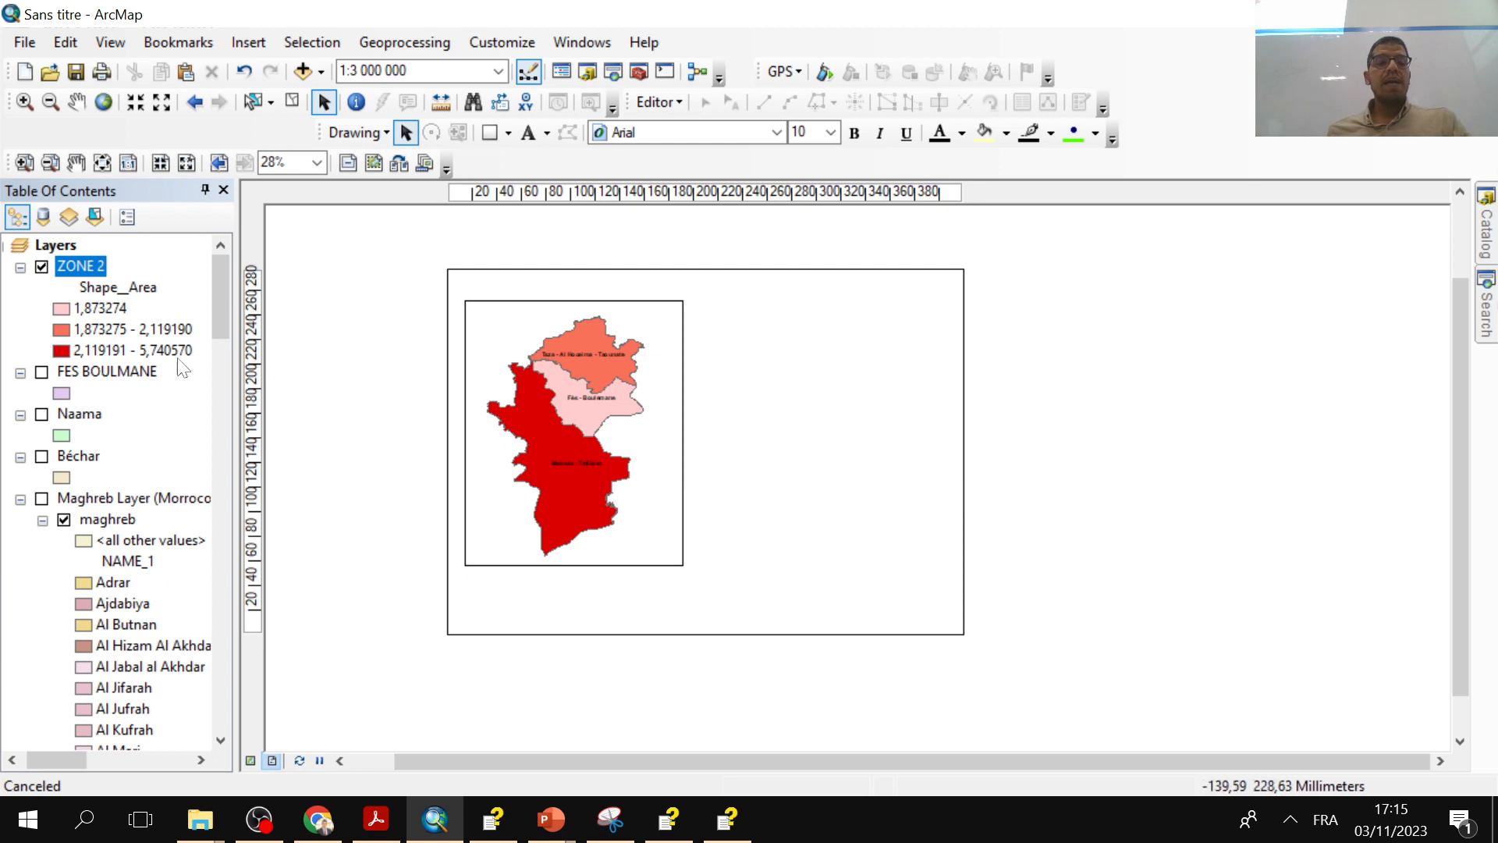
- Set the ZONE 2 layer's label text size to 18 and check the labels on the page
double_click(101, 266)
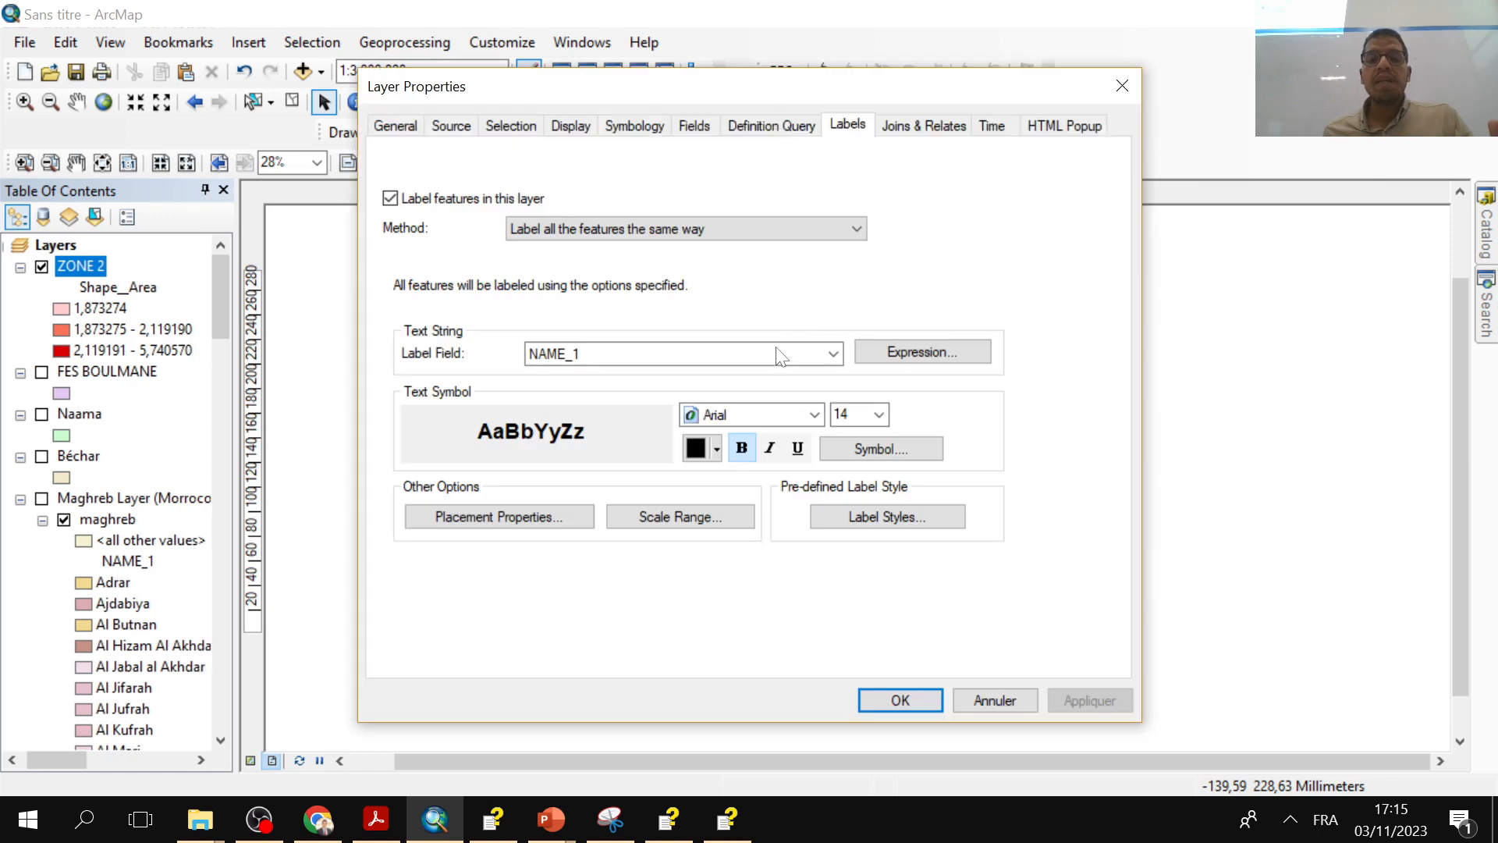
left_click(879, 414)
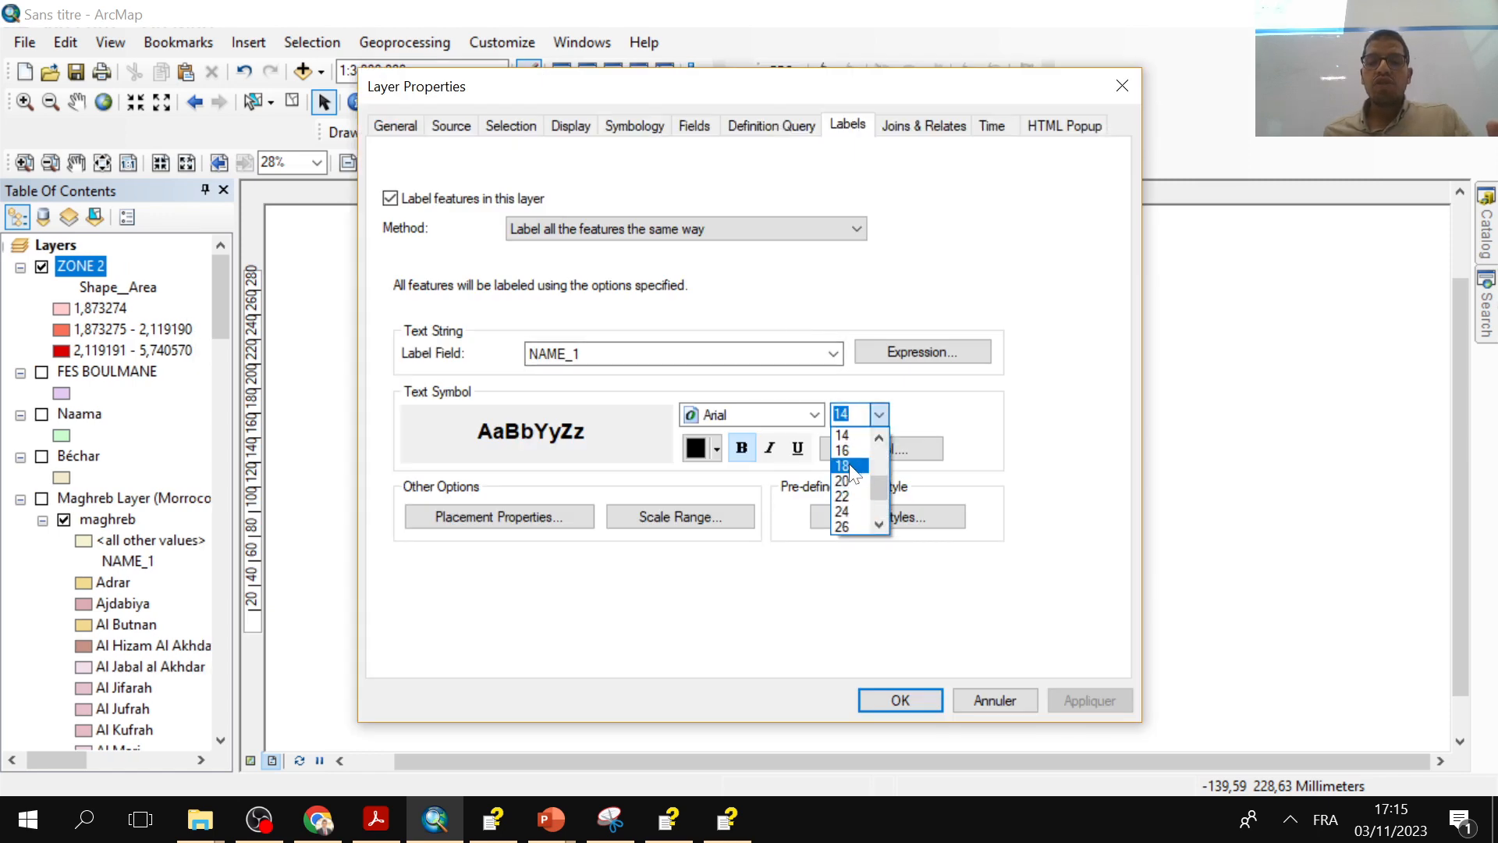
left_click(855, 481)
left_click(1081, 700)
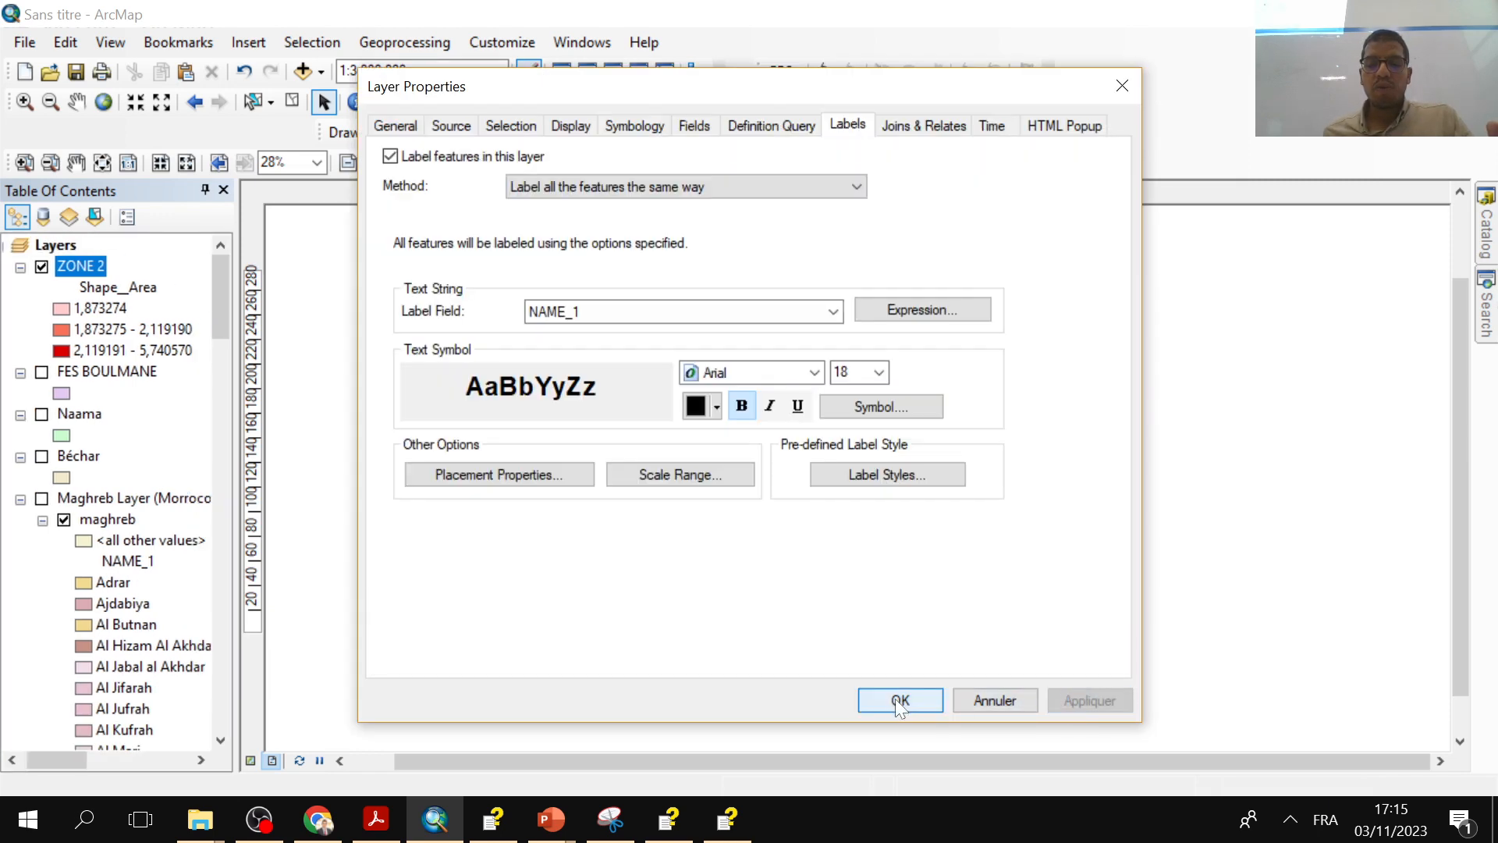
left_click(899, 700)
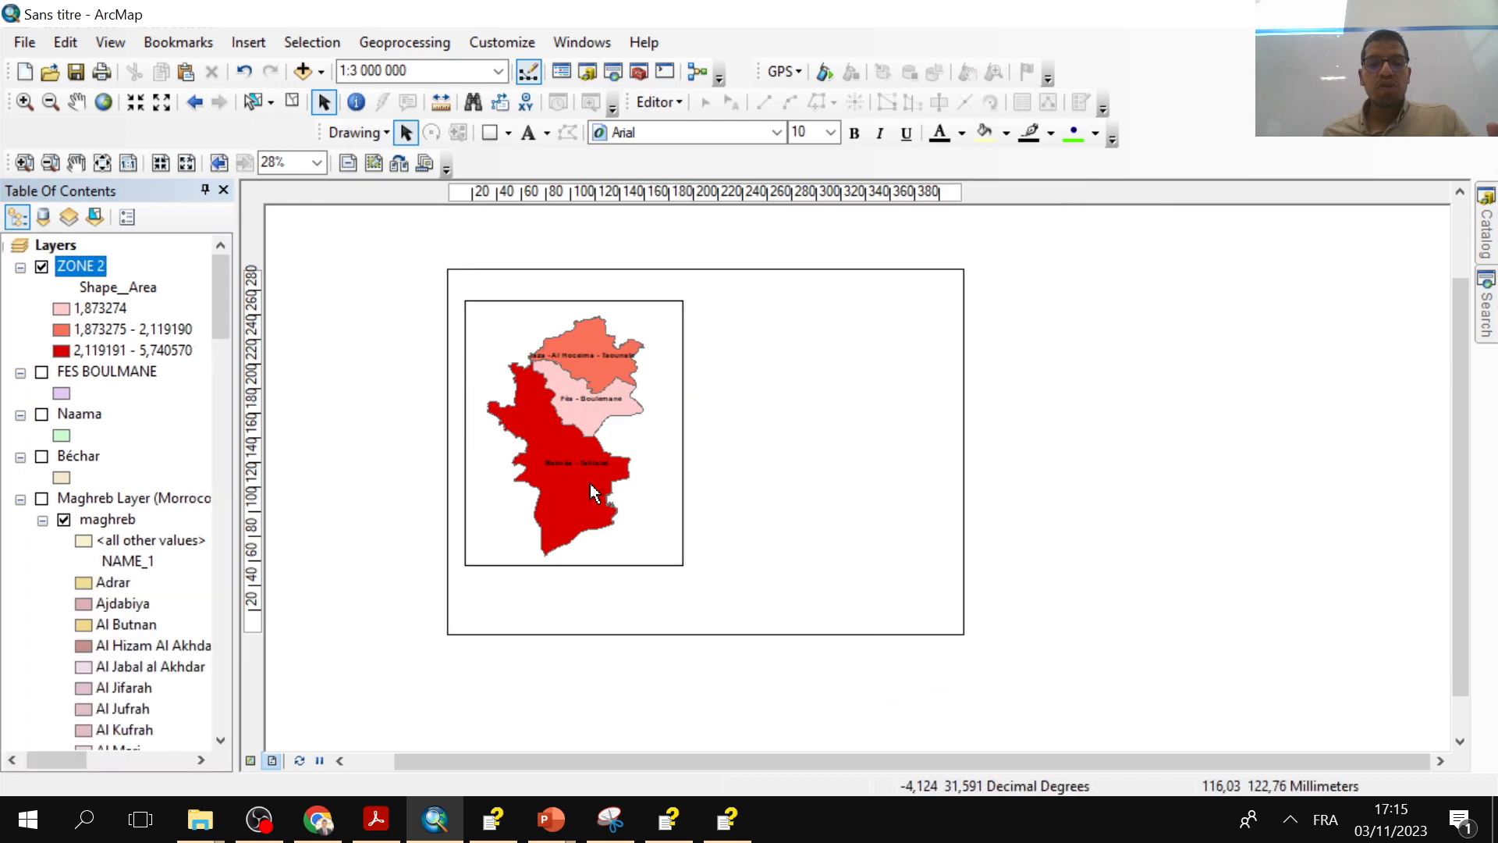
scroll(684, 472, "up", 3)
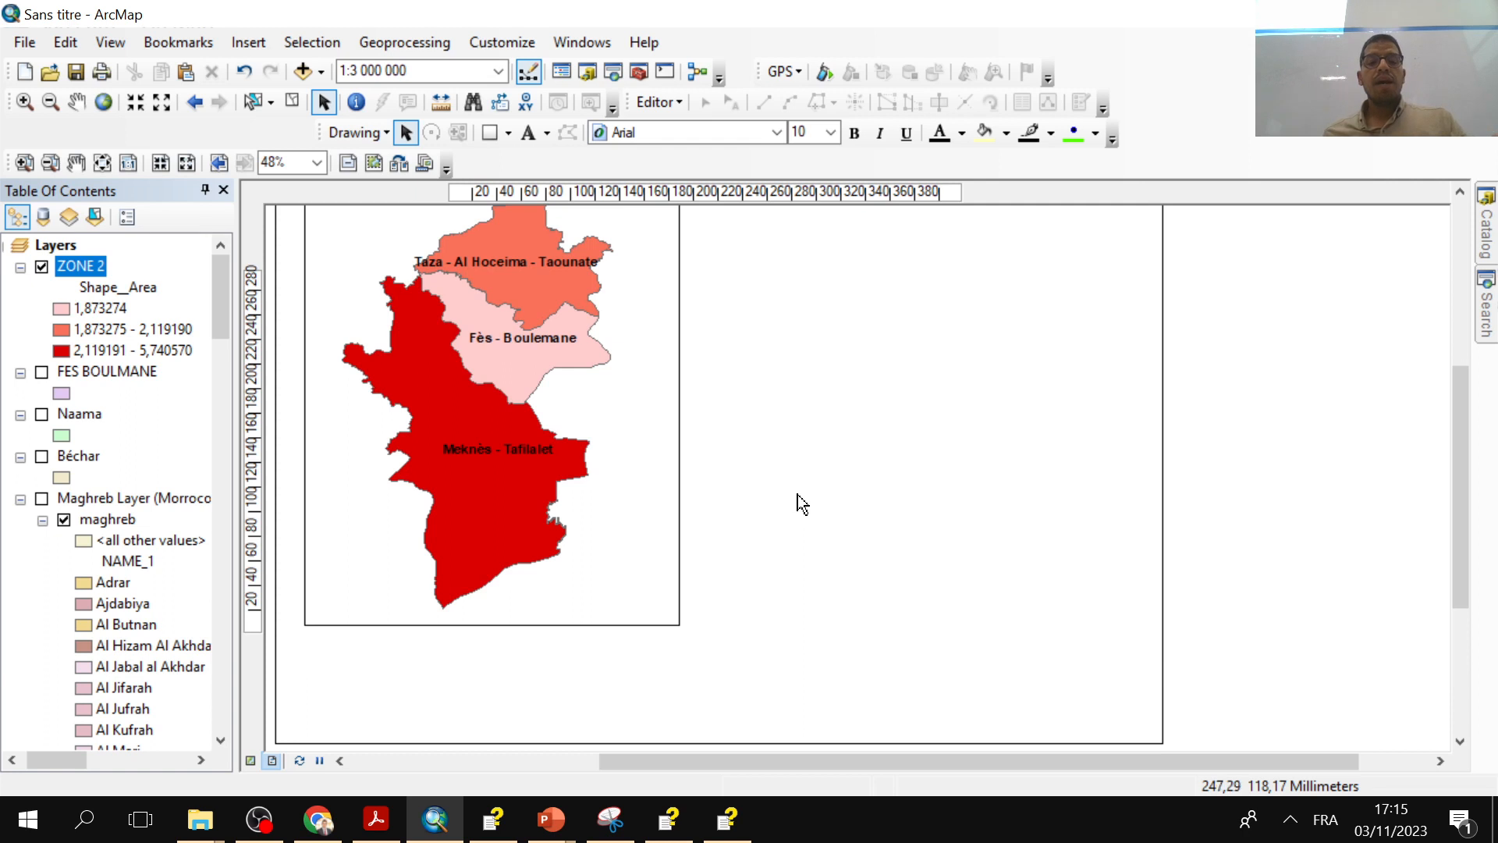
scroll(798, 494, "down", 2)
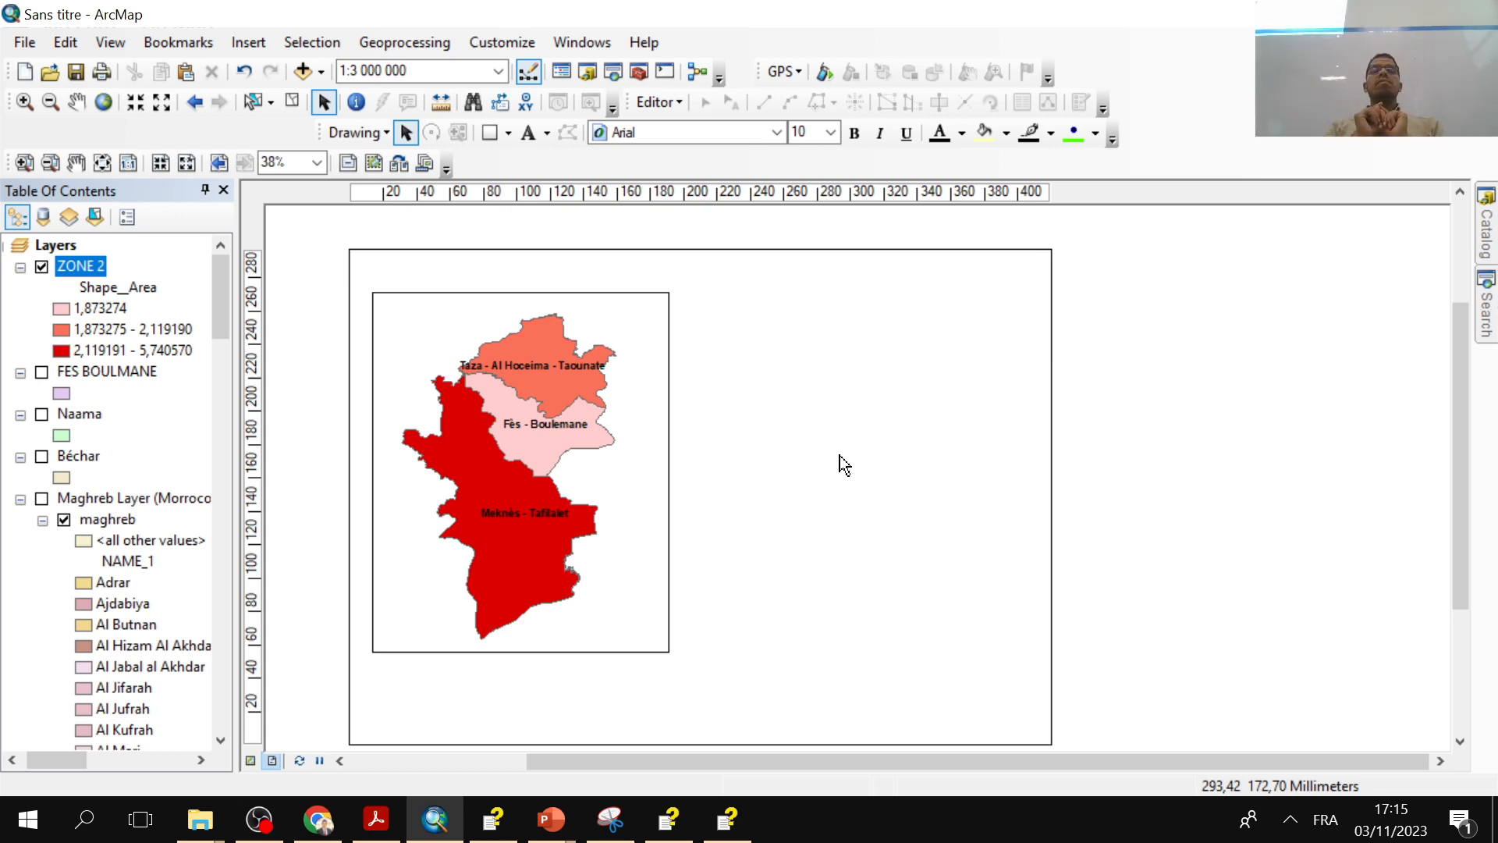
- Try the picture découpage-administratif-MAROC as an inset in the page's upper-right area, and delete it
left_click(230, 42)
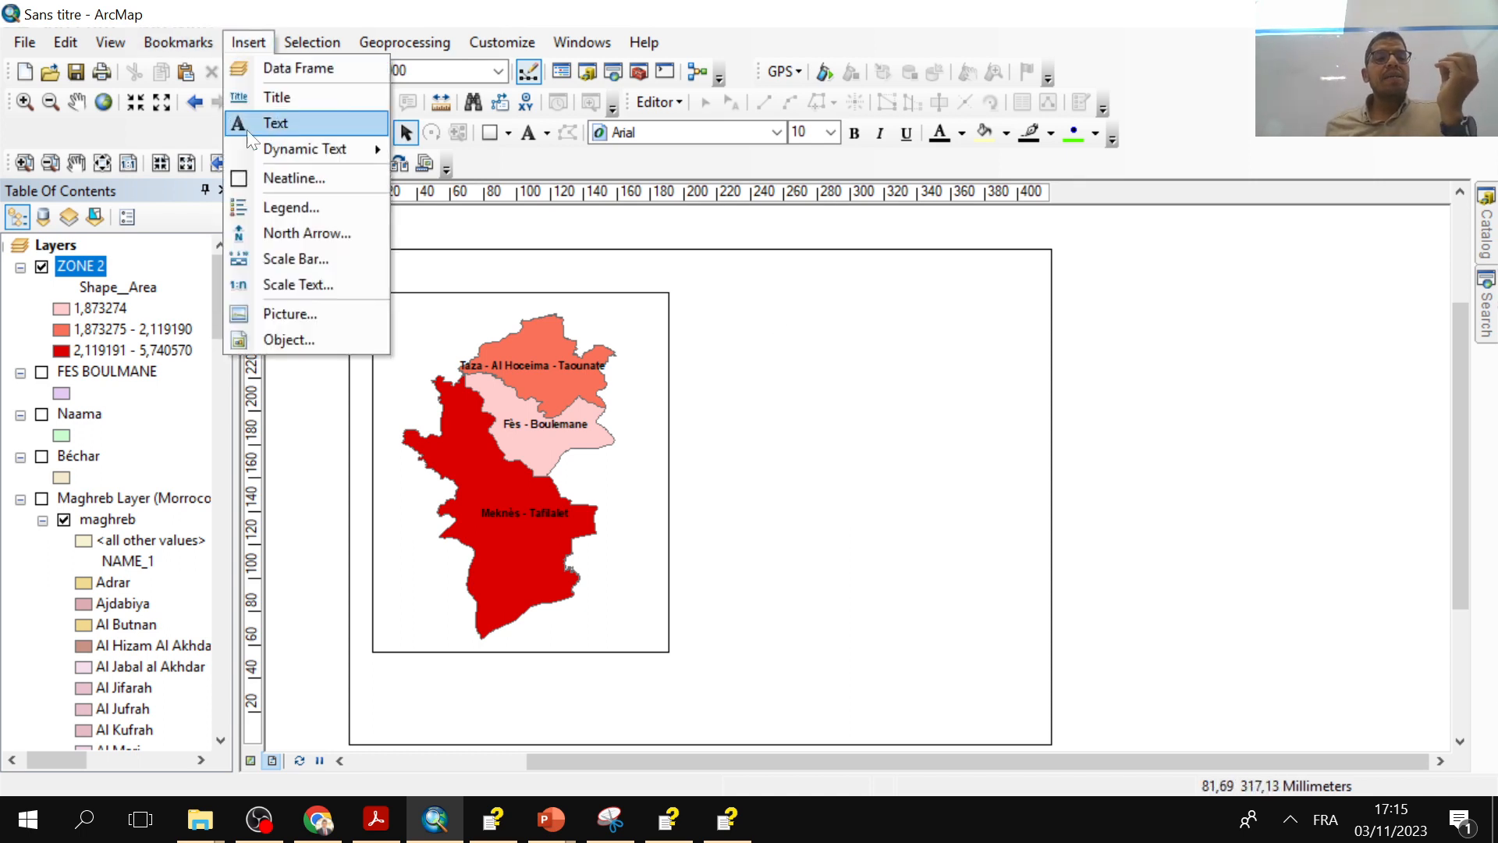
left_click(311, 313)
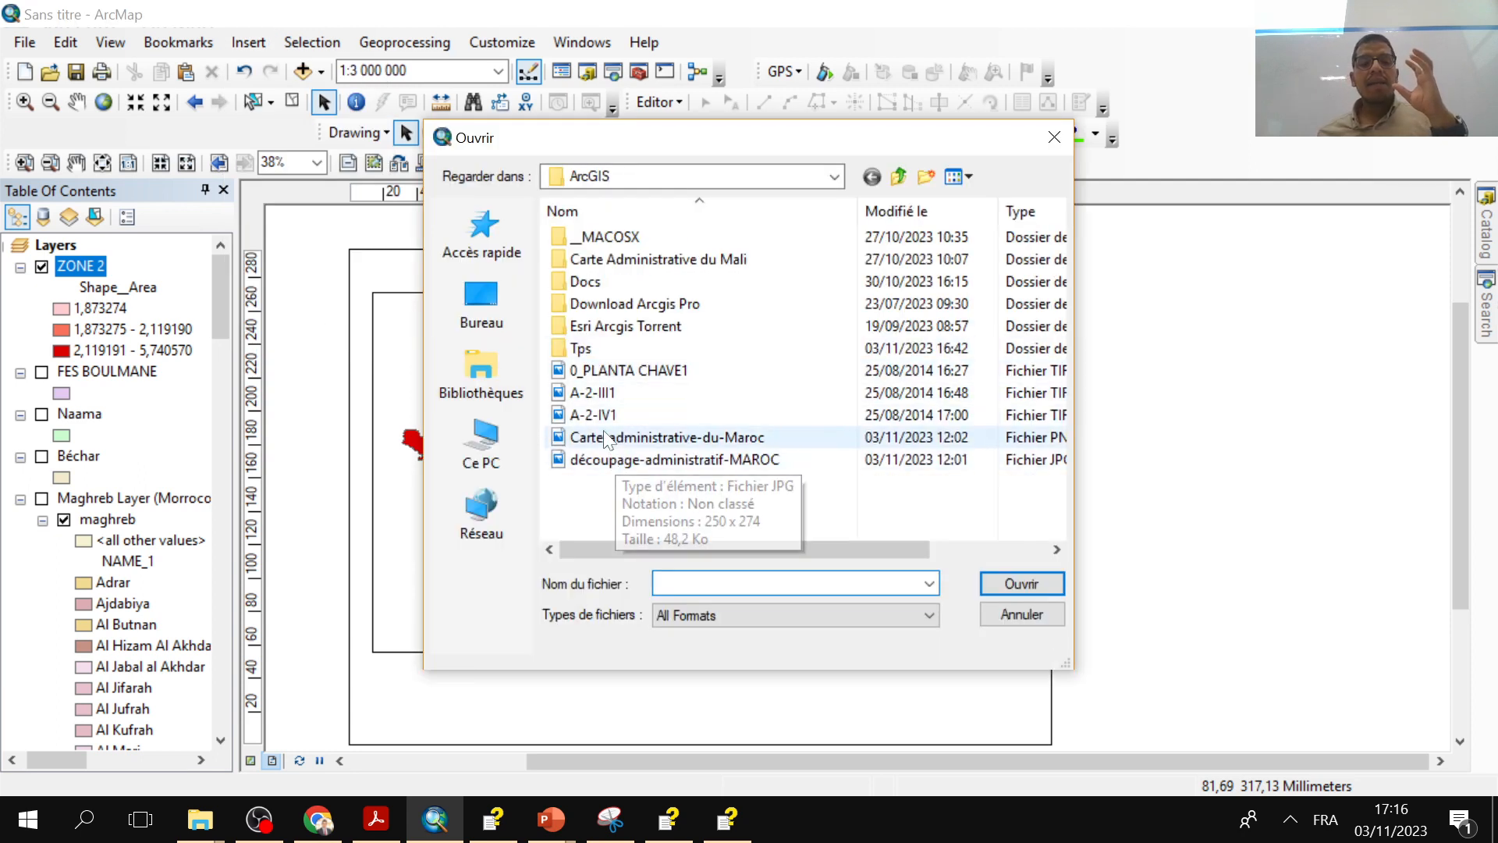
left_click(599, 460)
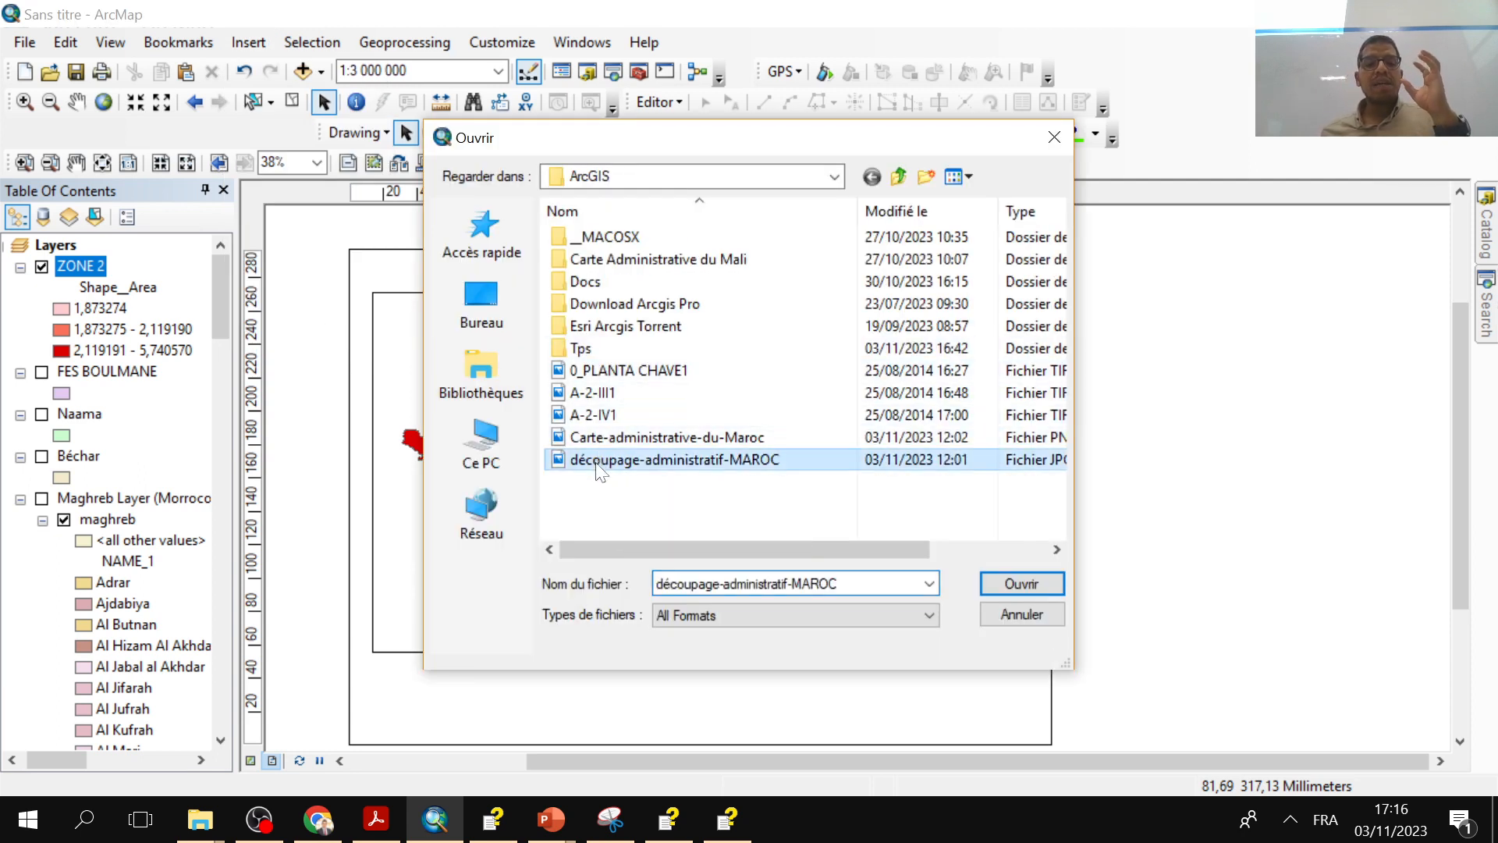
left_click(1015, 587)
left_click_drag(707, 503, 911, 355)
left_click_drag(981, 432, 949, 421)
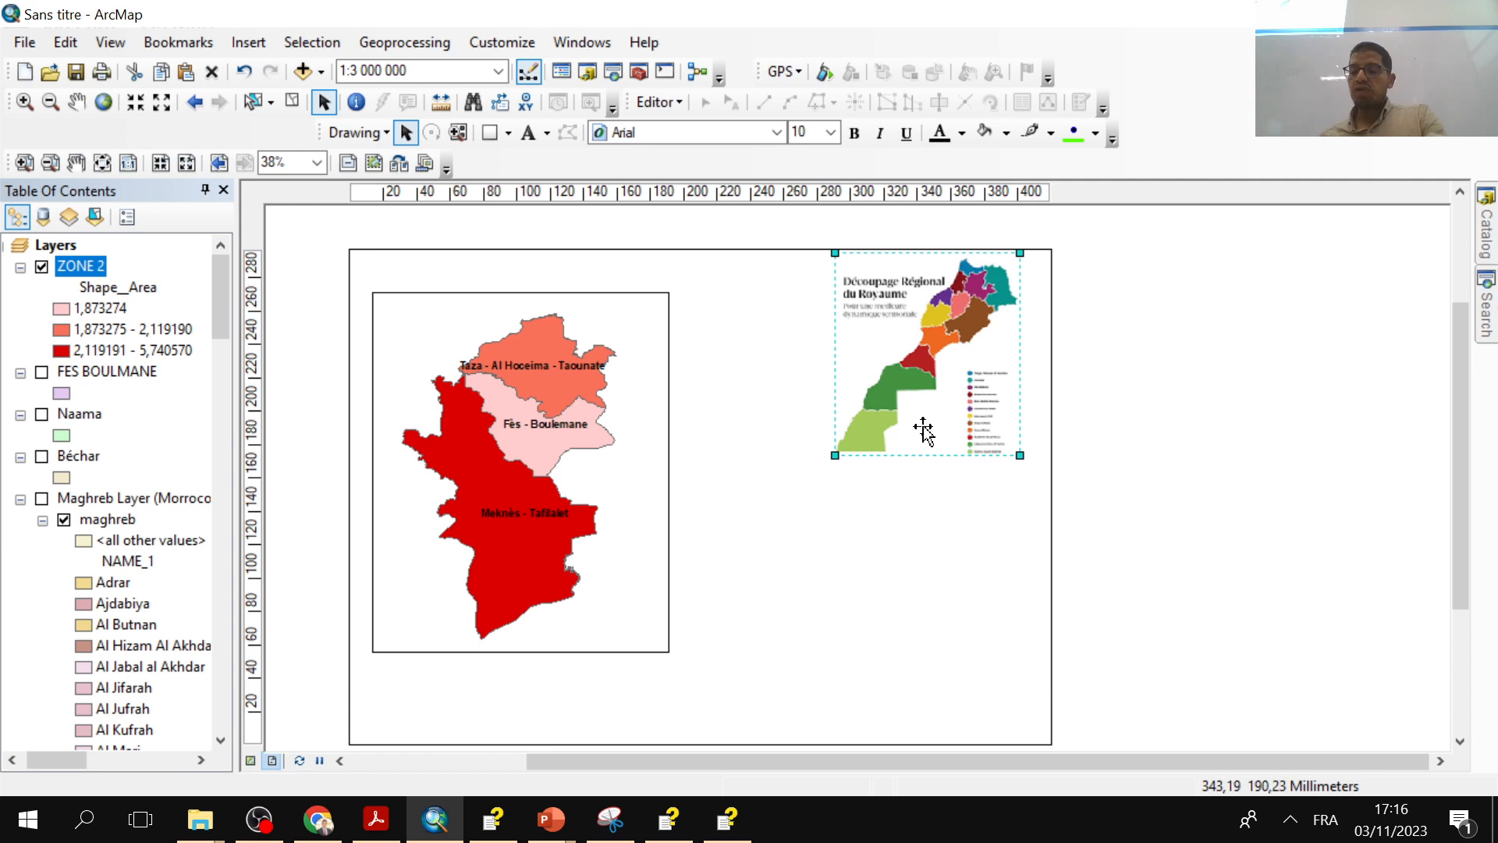
key("Delete")
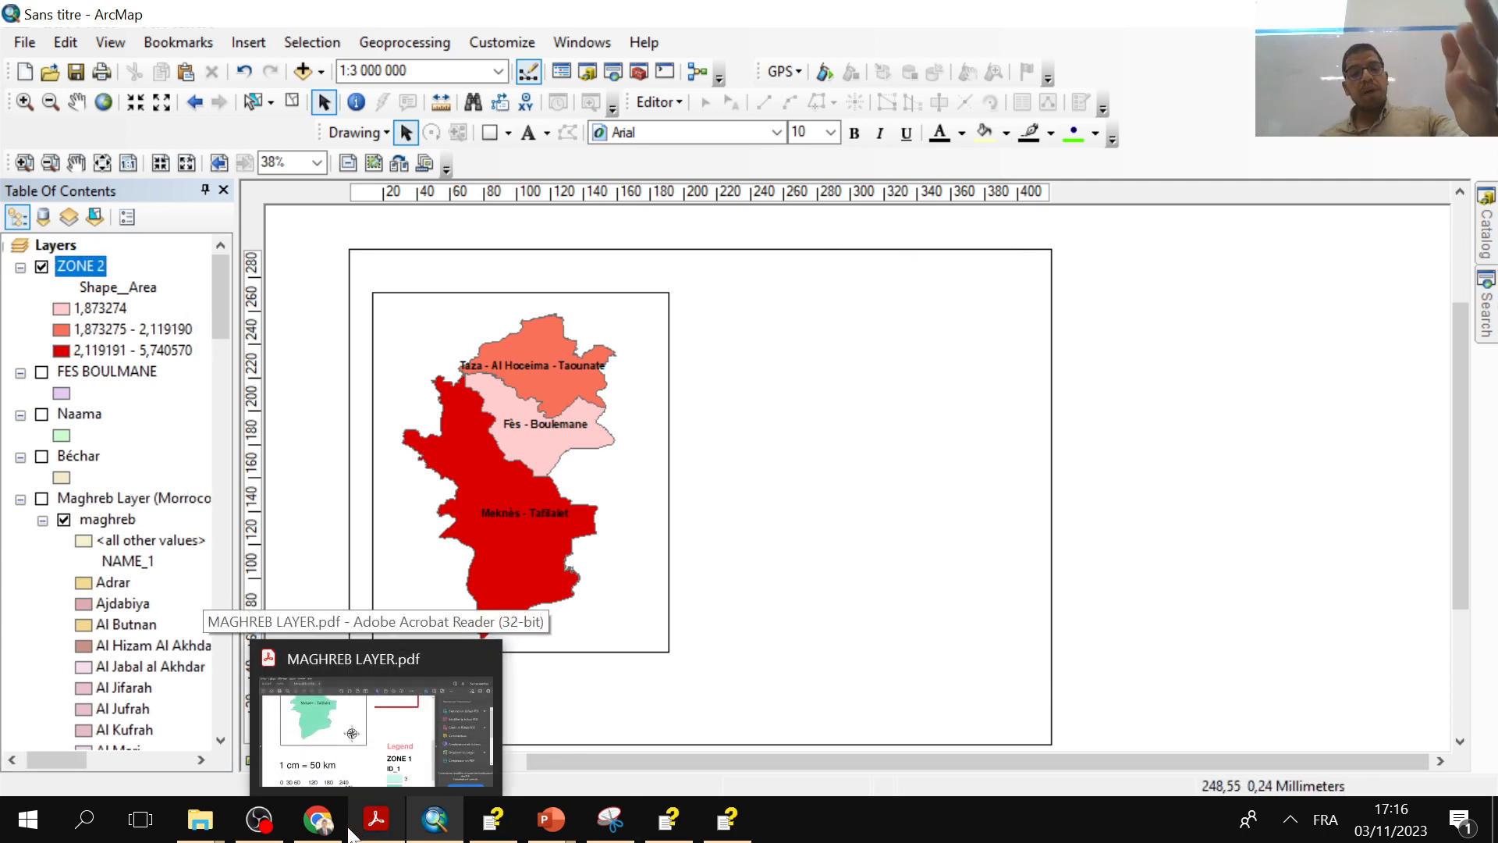
- Switch to File Explorer, view the image Carte-administrative-du-Maroc from the ArcGIS folder, and return to ArcMap
mouse_move(337, 831)
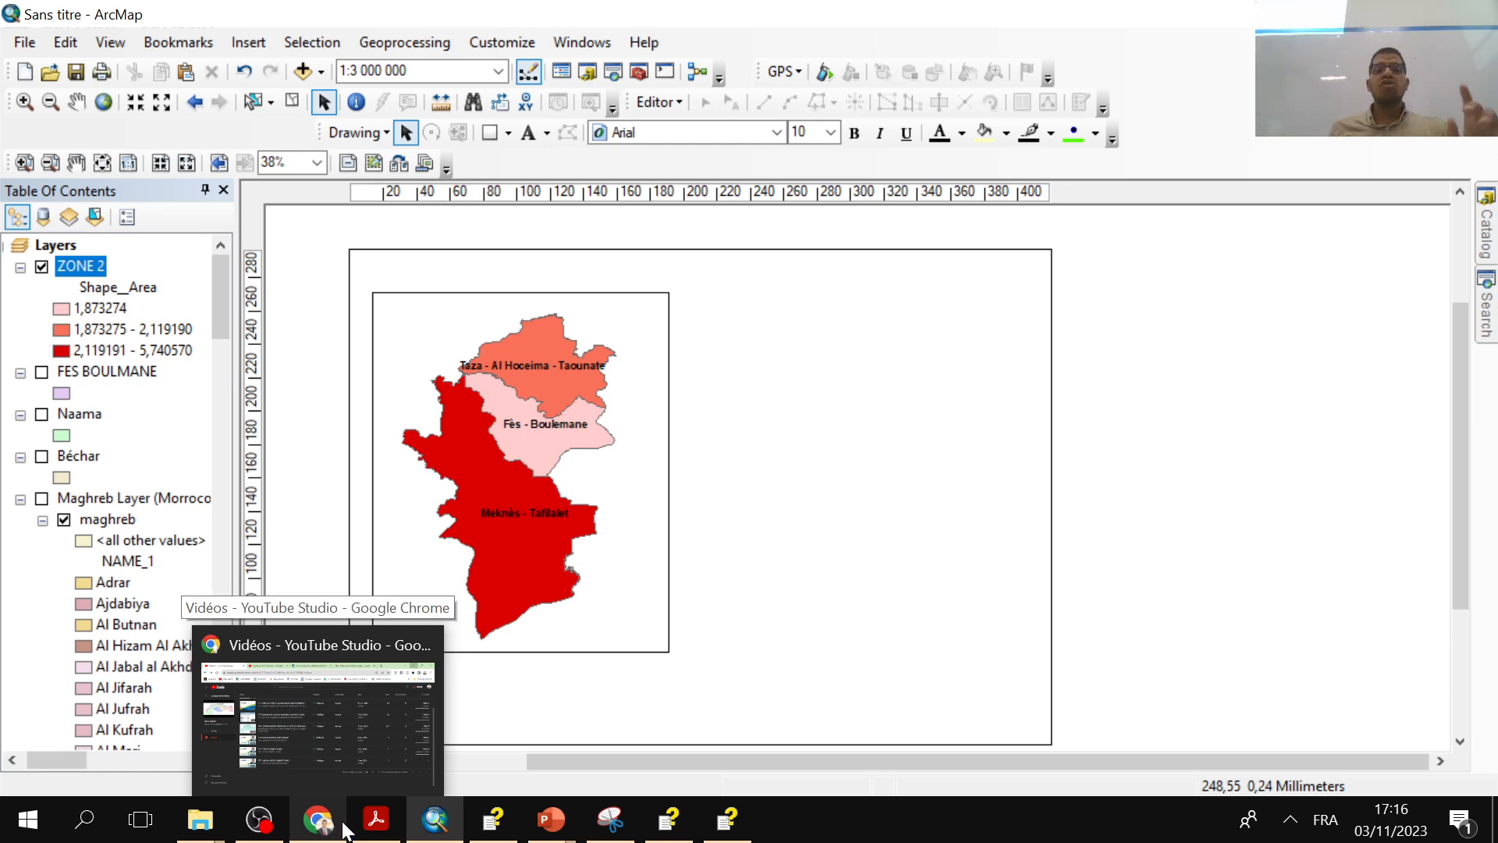
mouse_move(201, 820)
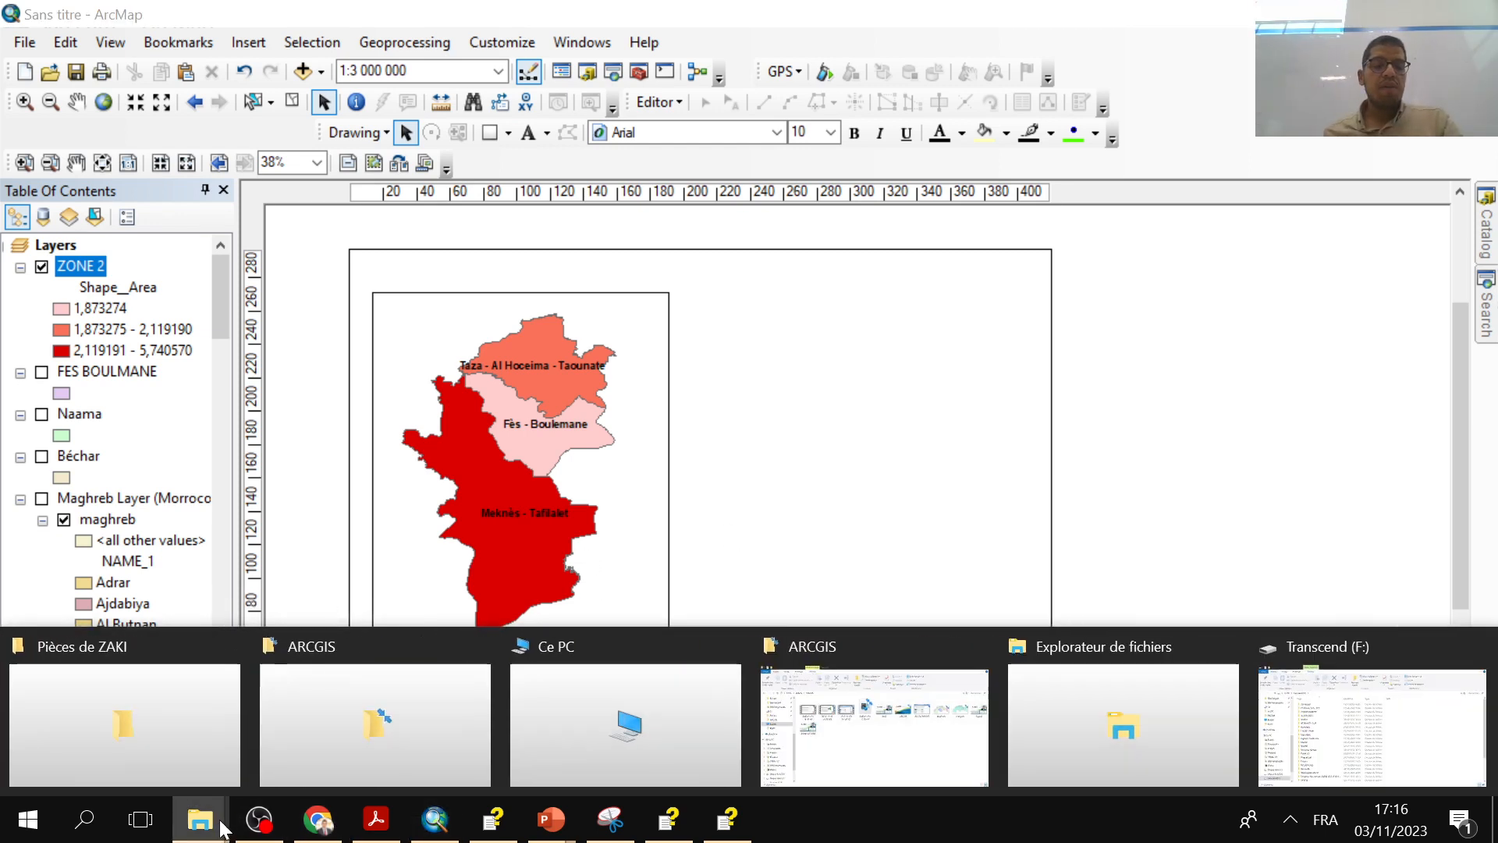
left_click(344, 773)
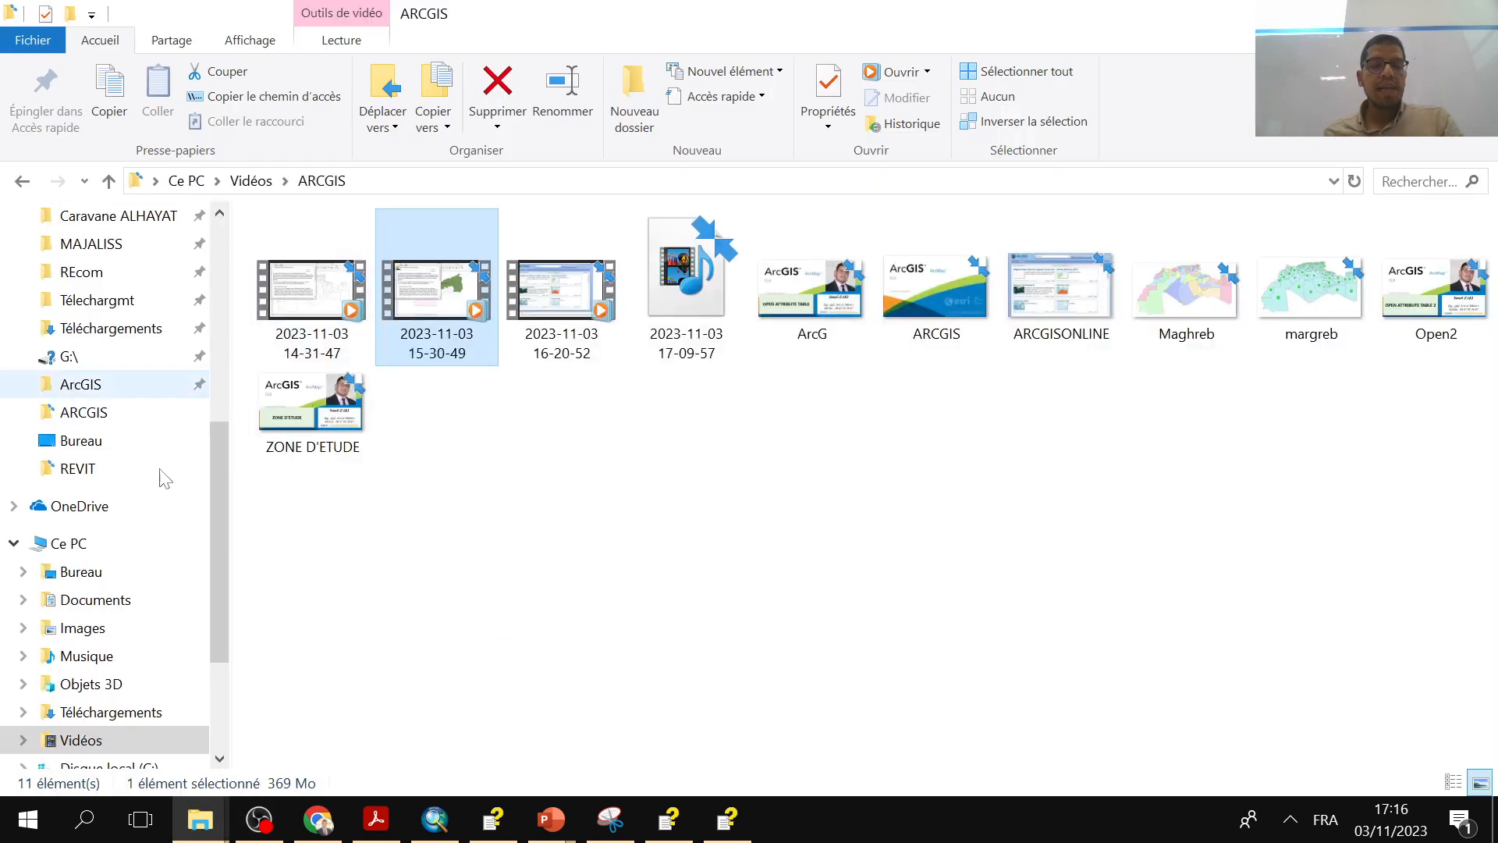
left_click(76, 384)
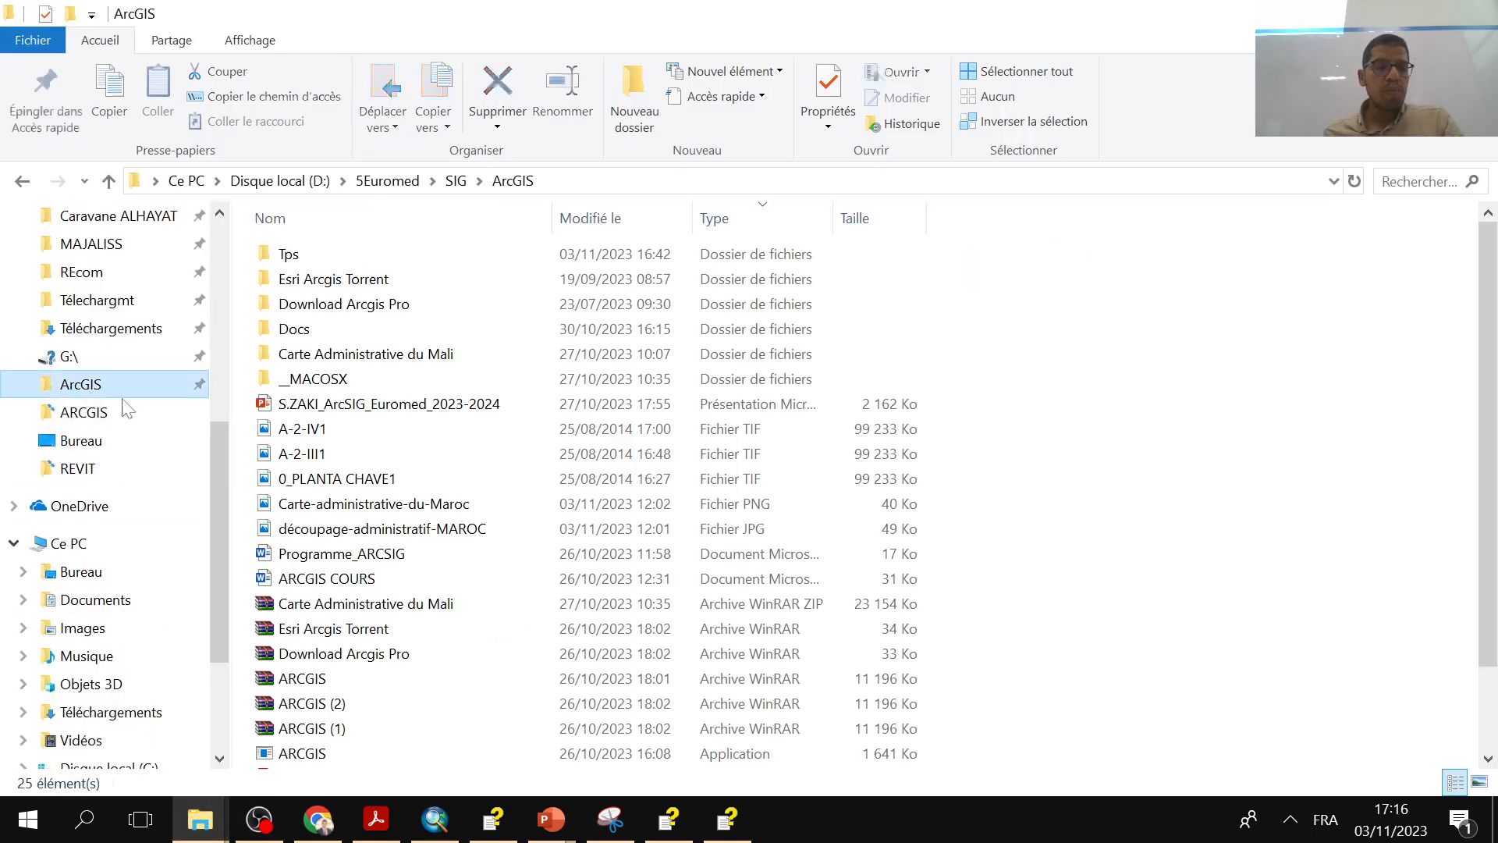
left_click(341, 504)
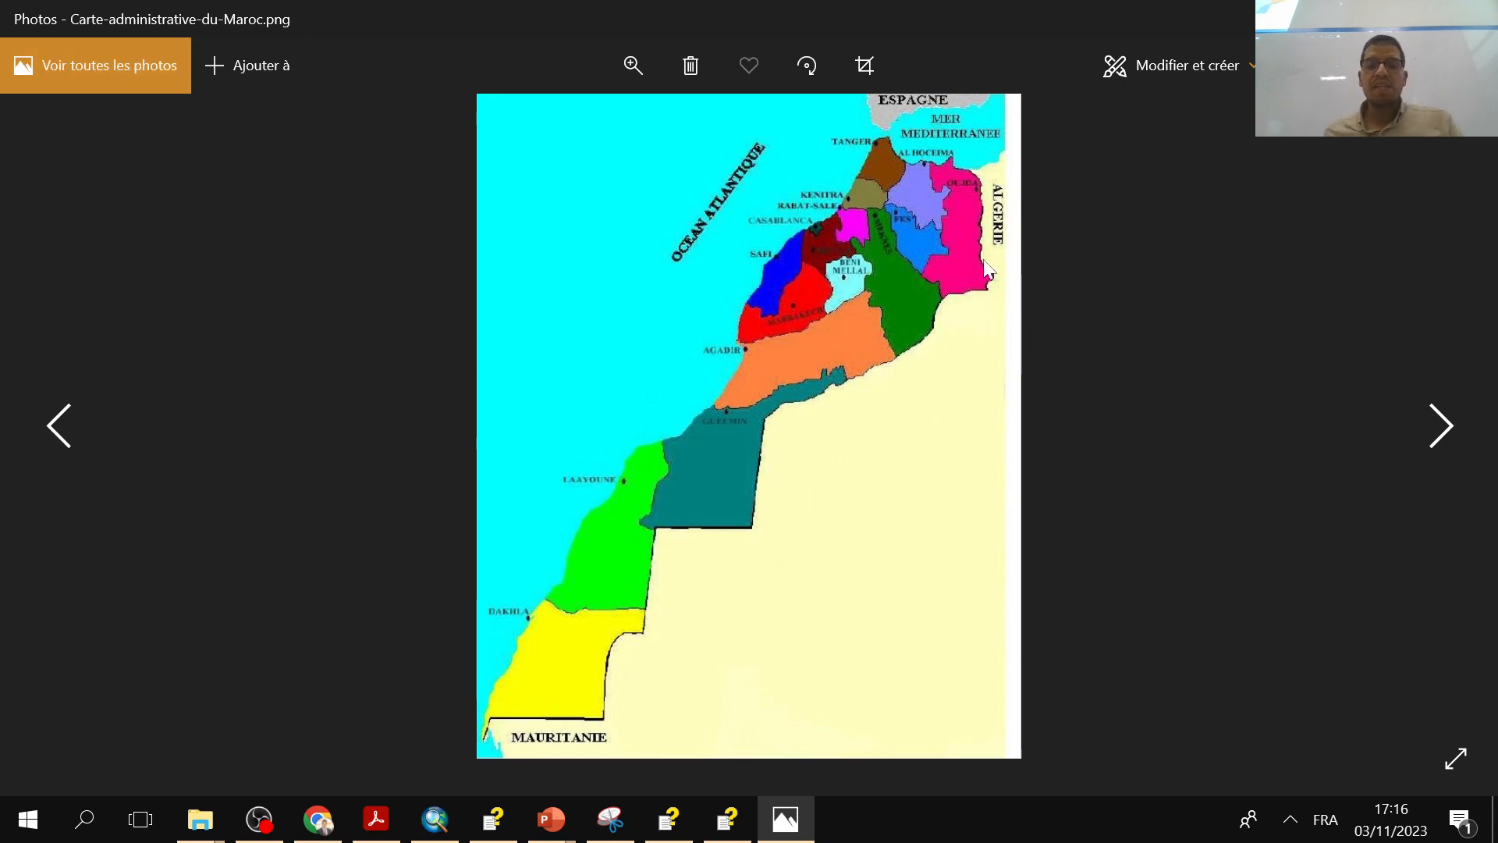
key("alt+F4")
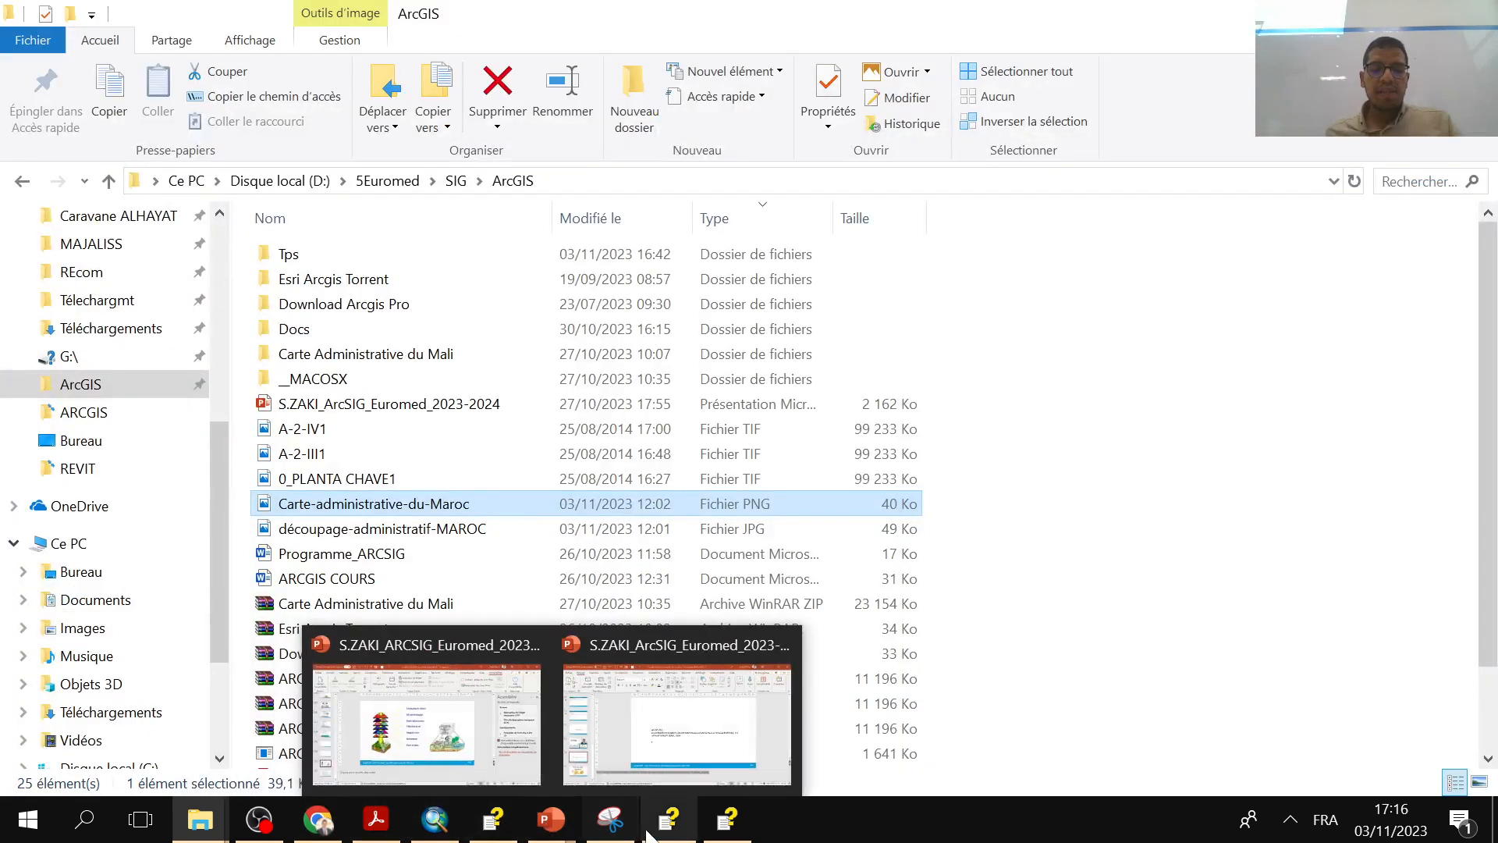
mouse_move(429, 827)
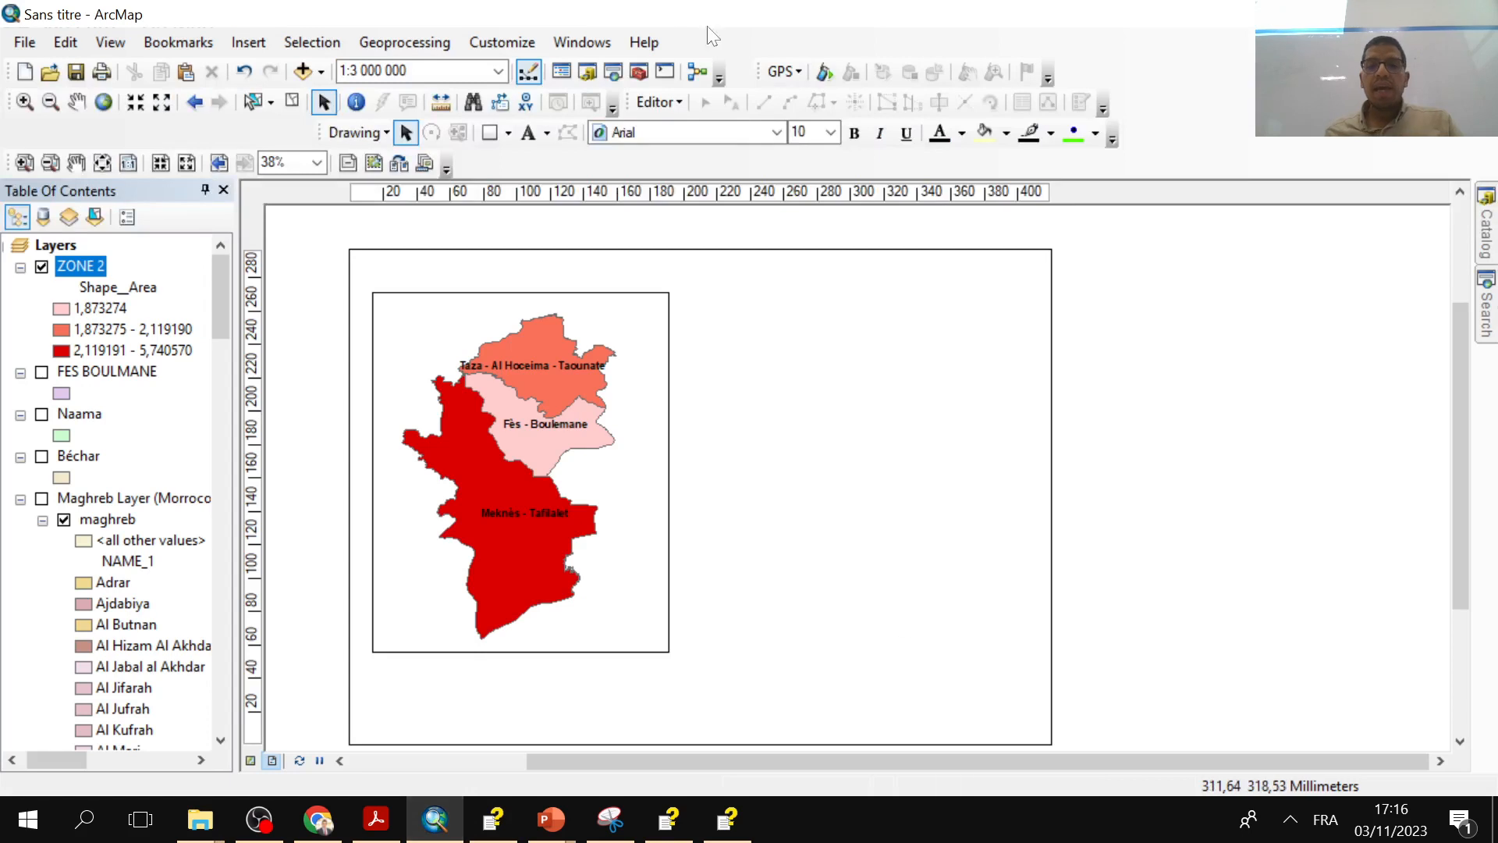
- Insert the picture découpage-administratif-MAROC on the layout page once more, and delete it
left_click(249, 43)
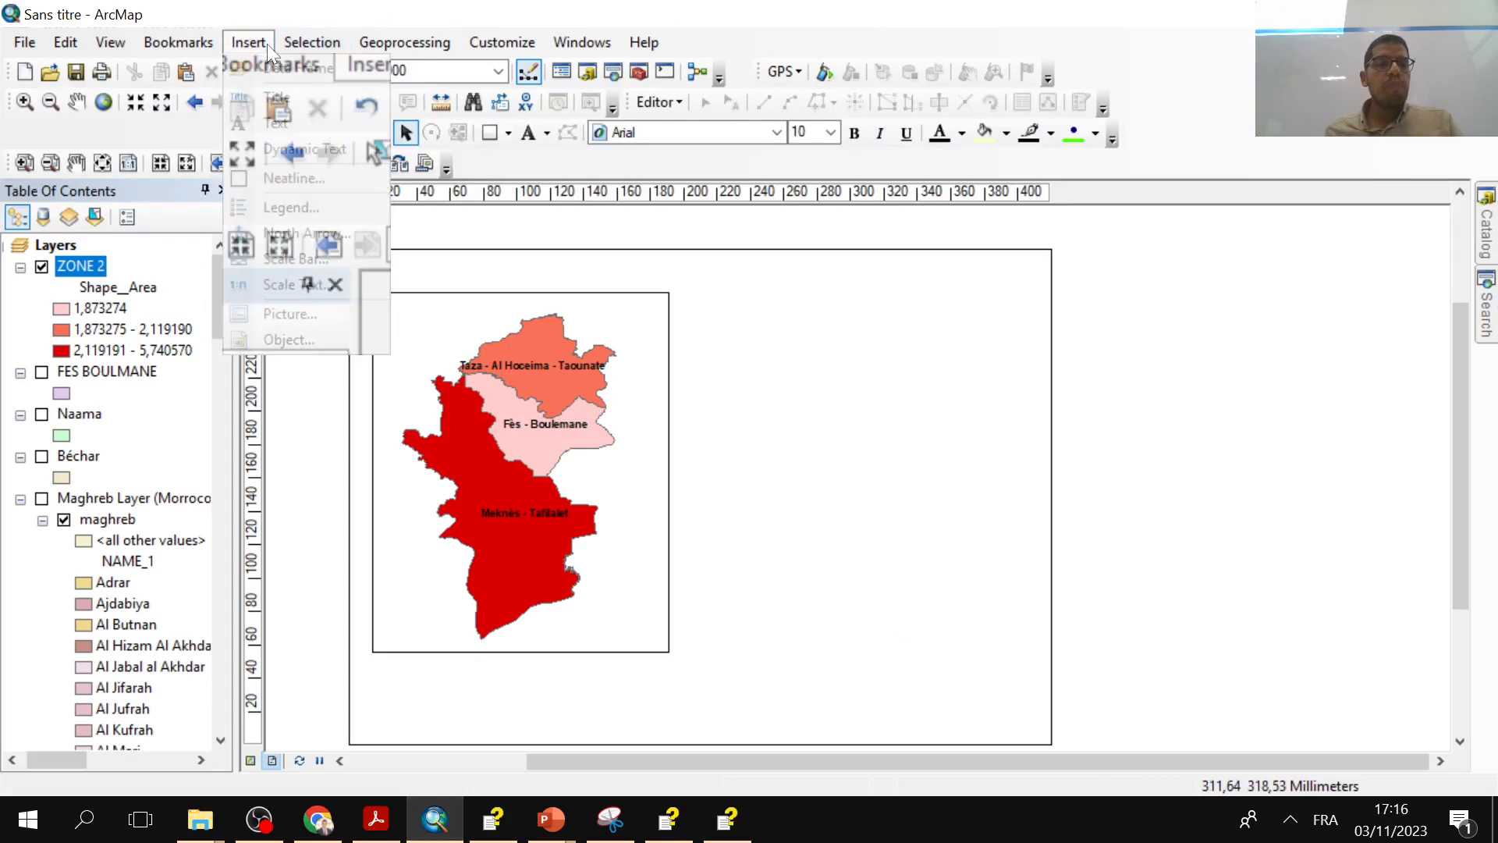
left_click(262, 315)
left_click(617, 460)
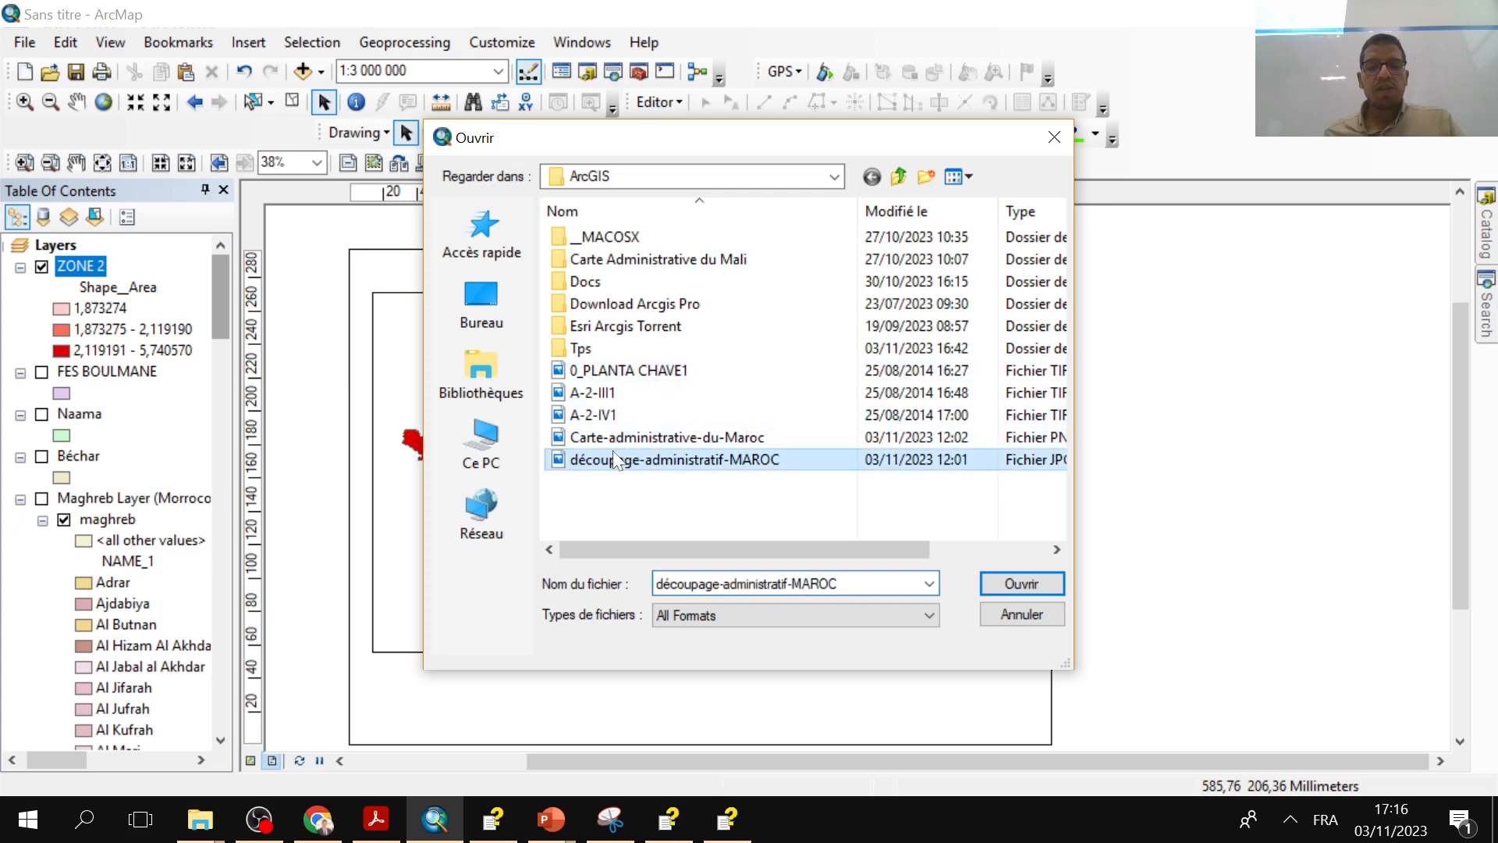
left_click_drag(764, 157, 530, 162)
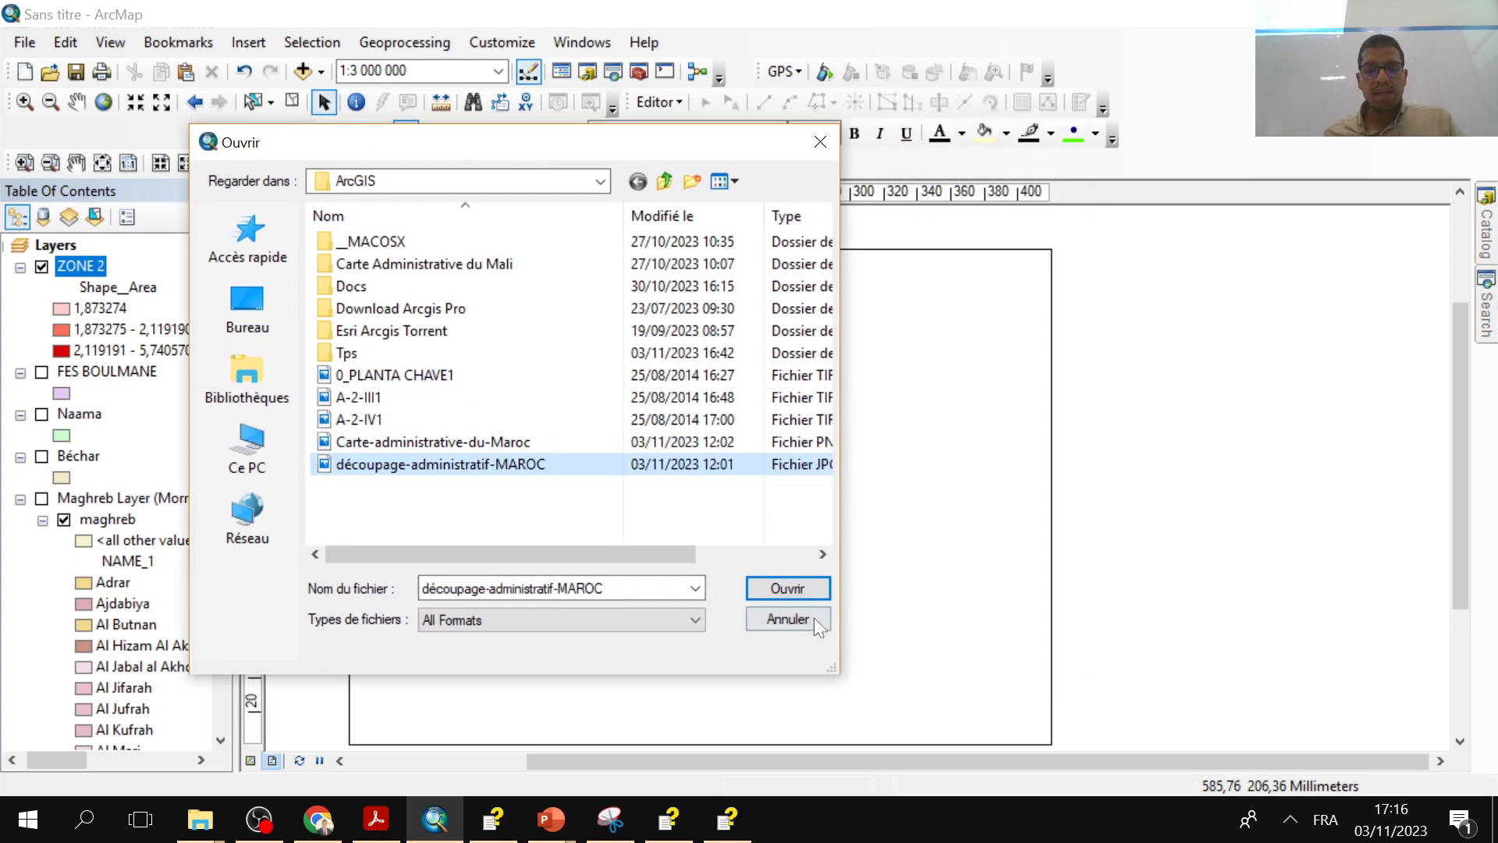
left_click(795, 588)
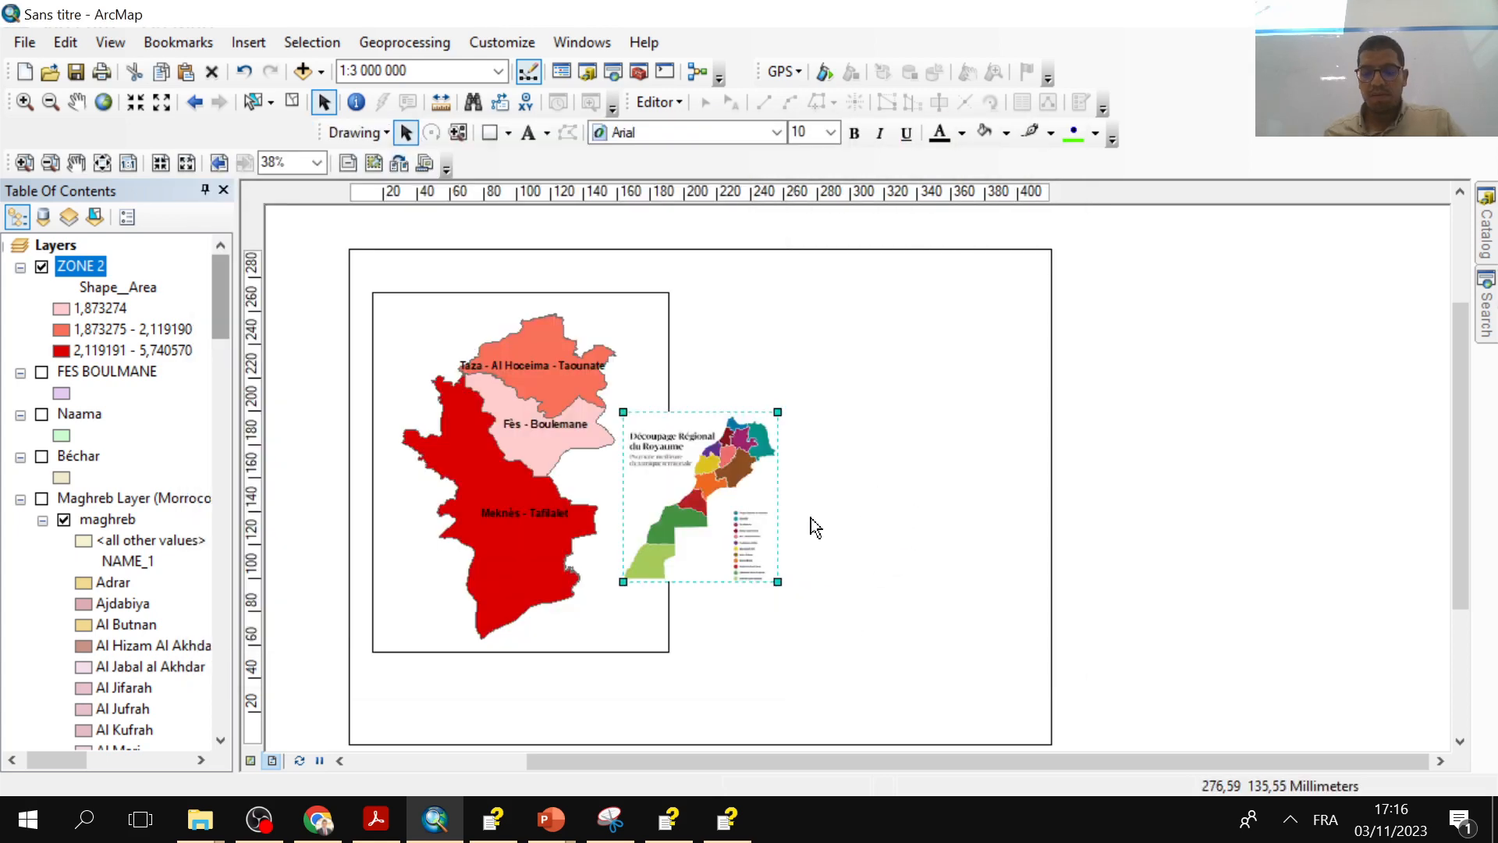
key("Delete")
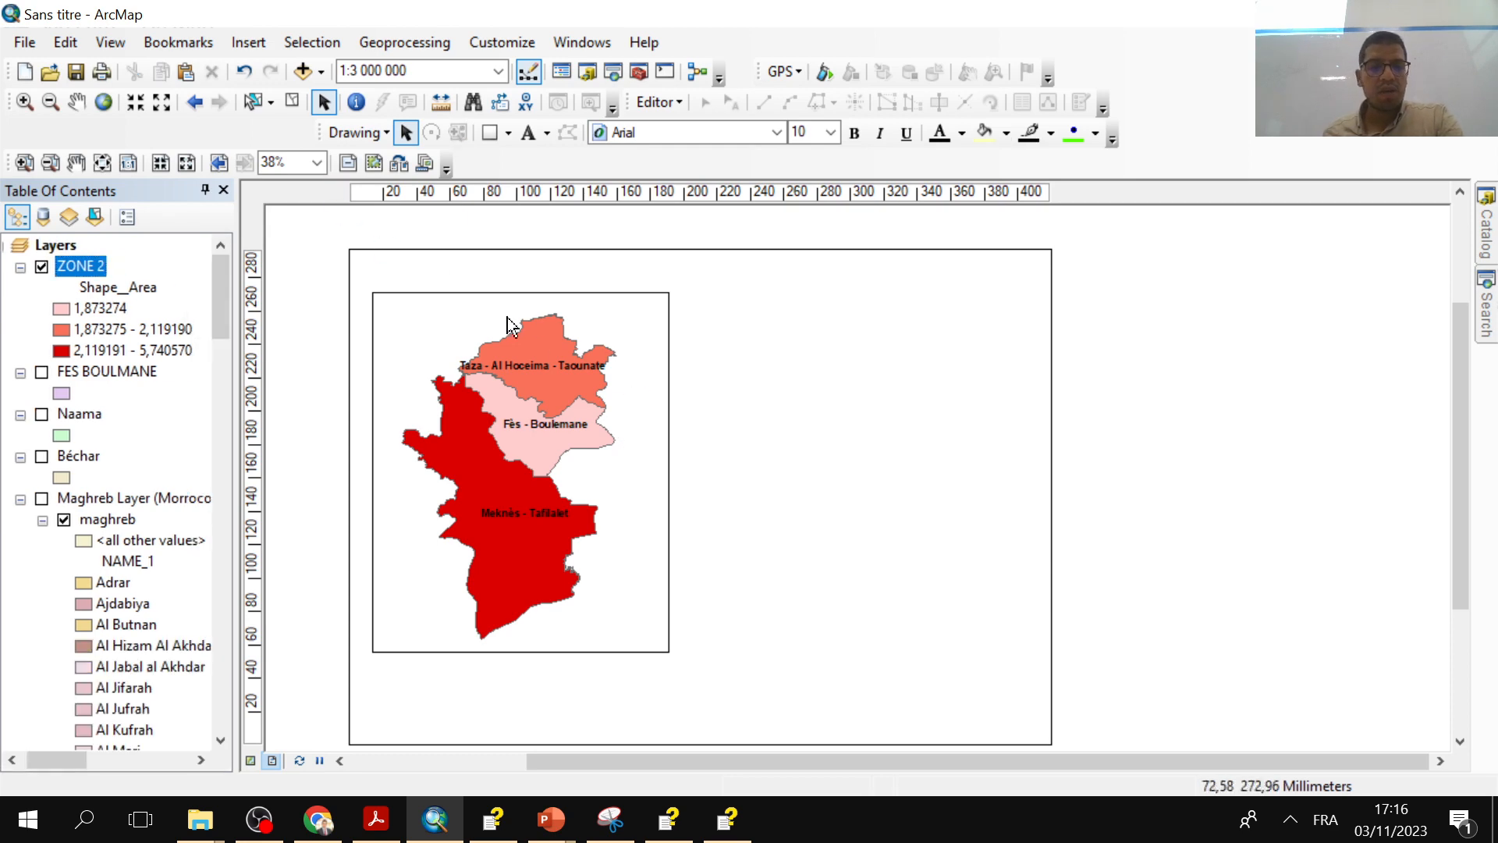
- Insert the picture Carte-administrative-du-Maroc from the ArcGIS folder and move it to the page's upper-right area
left_click(248, 42)
left_click(294, 321)
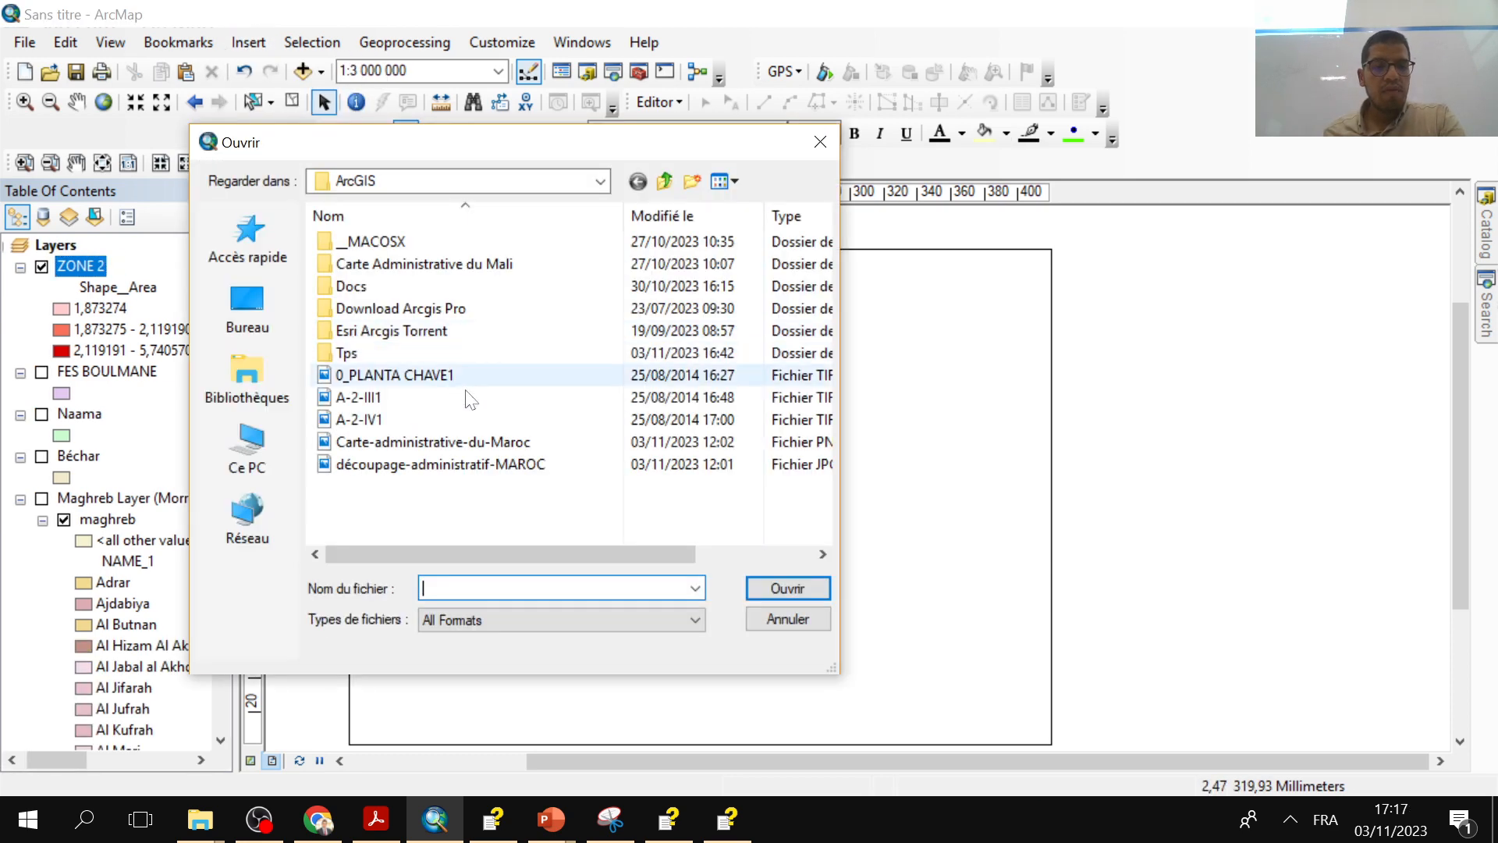
left_click(437, 442)
left_click(785, 587)
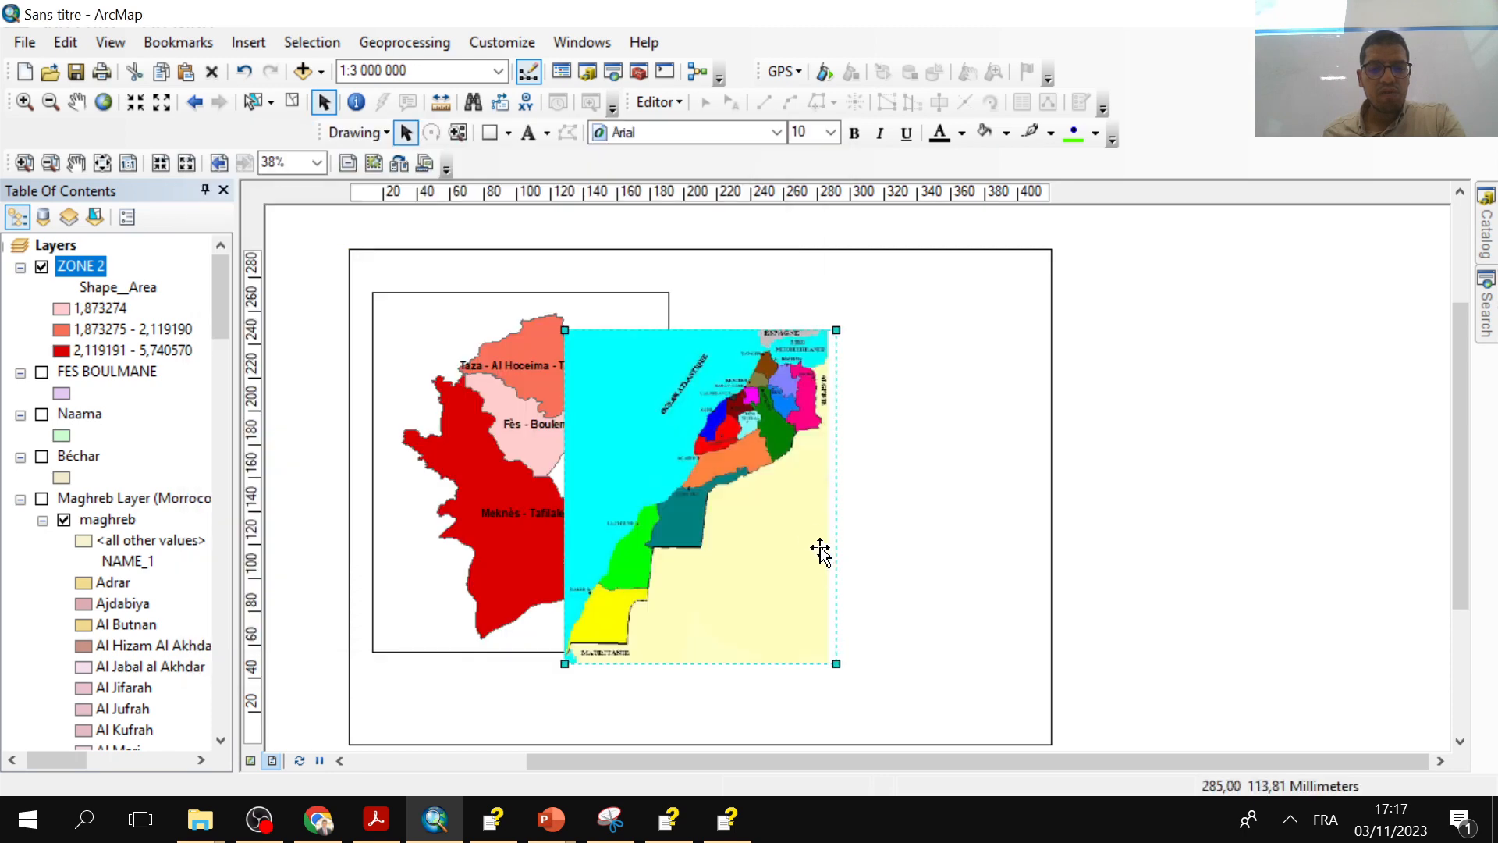
left_click_drag(750, 508, 944, 452)
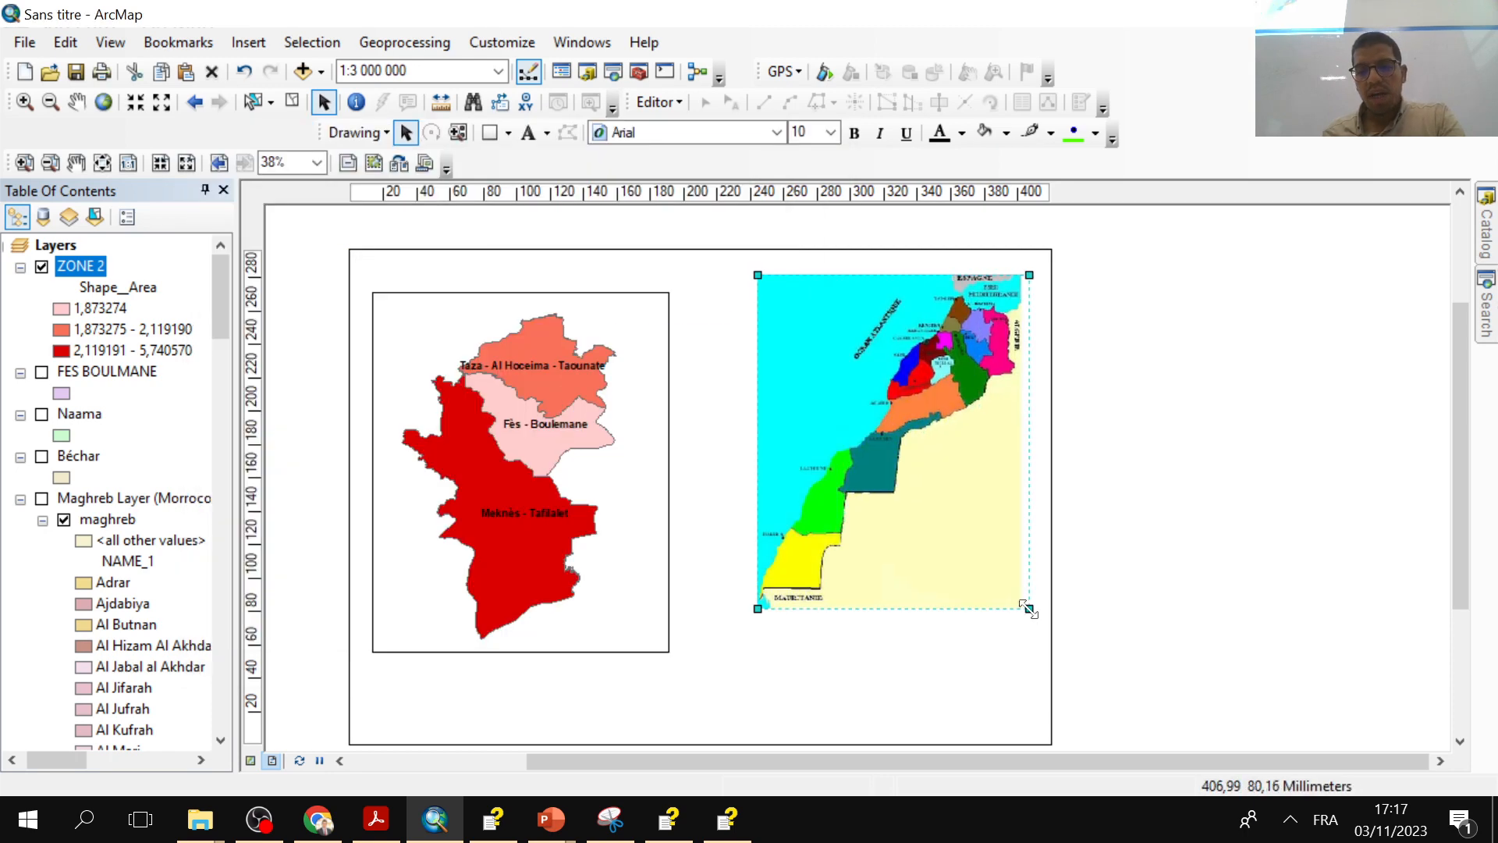
- Shrink the Morocco picture to a small inset fitting the page's upper-right corner, and deselect it
left_click_drag(1029, 609, 976, 375)
left_click(859, 518)
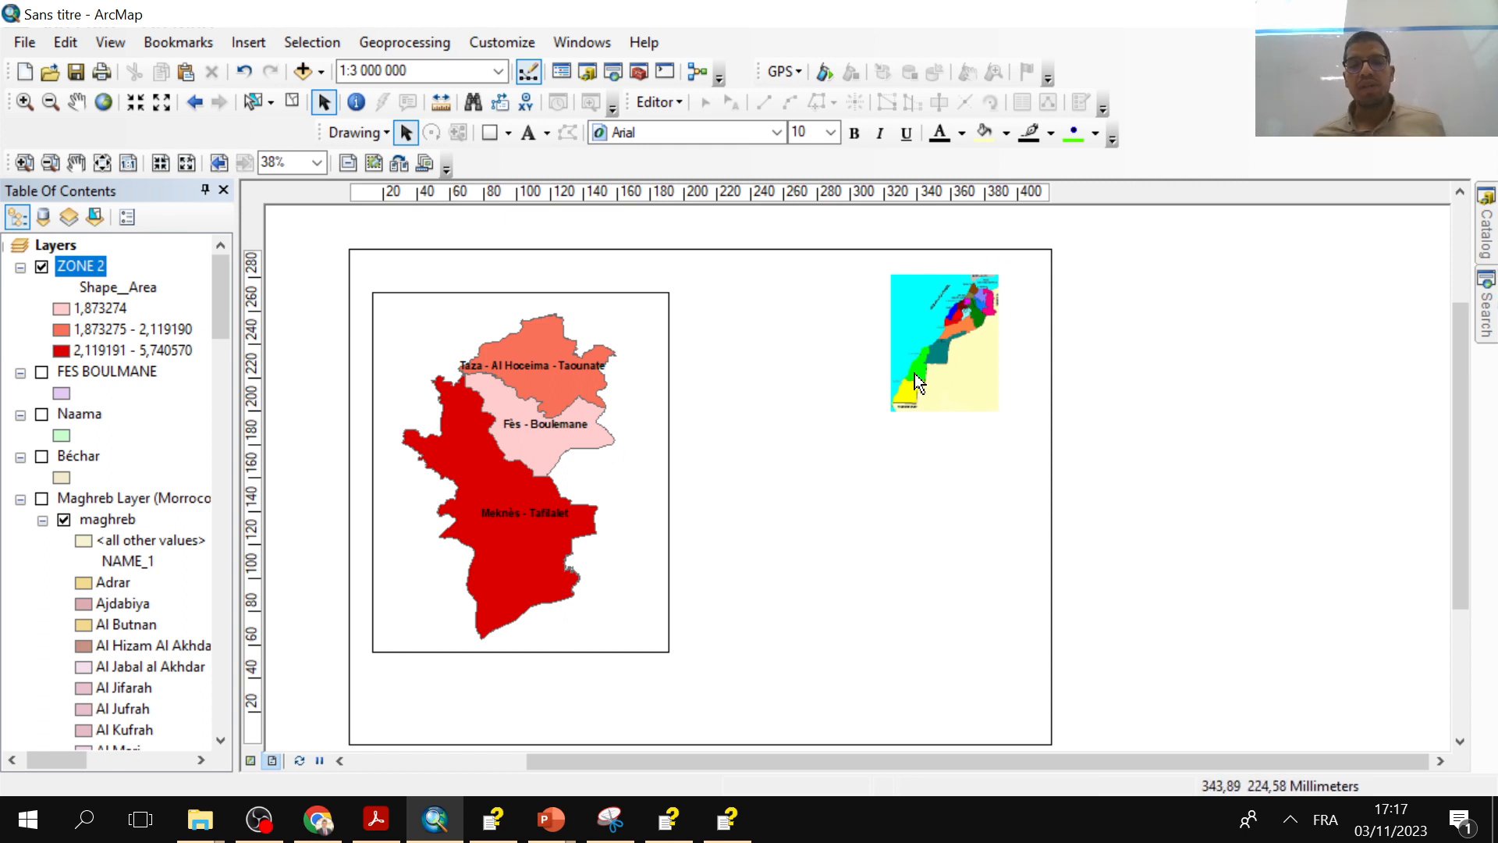
left_click(967, 353)
left_click_drag(994, 404, 1031, 462)
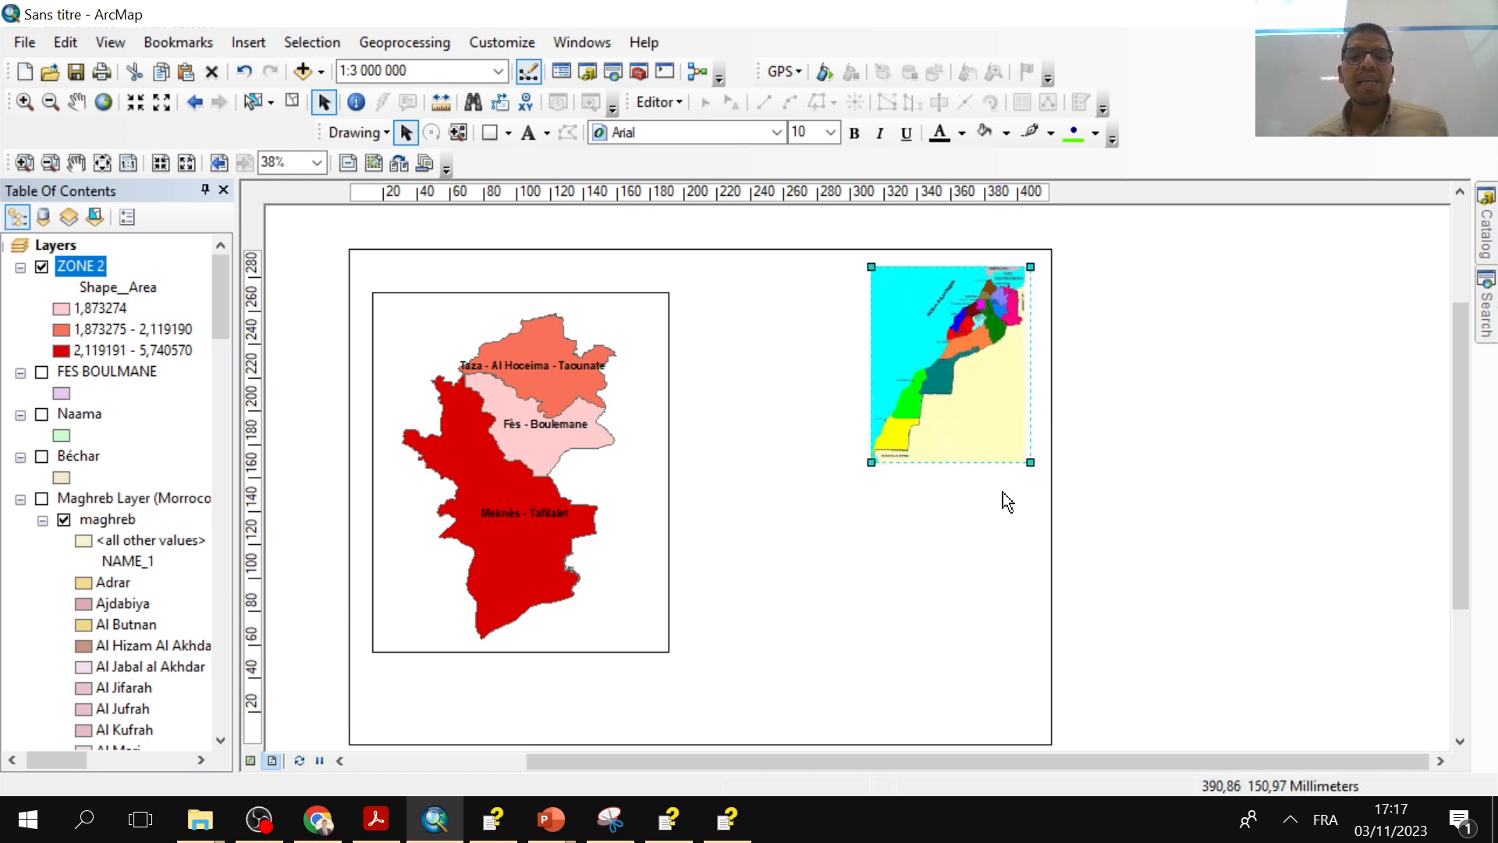
left_click(669, 521)
left_click(813, 538)
- Draw a rectangle about 23 mm wide and 43 mm high over the ZONE 2 area in the Morocco inset's northeast
scroll(959, 463, "down", 3)
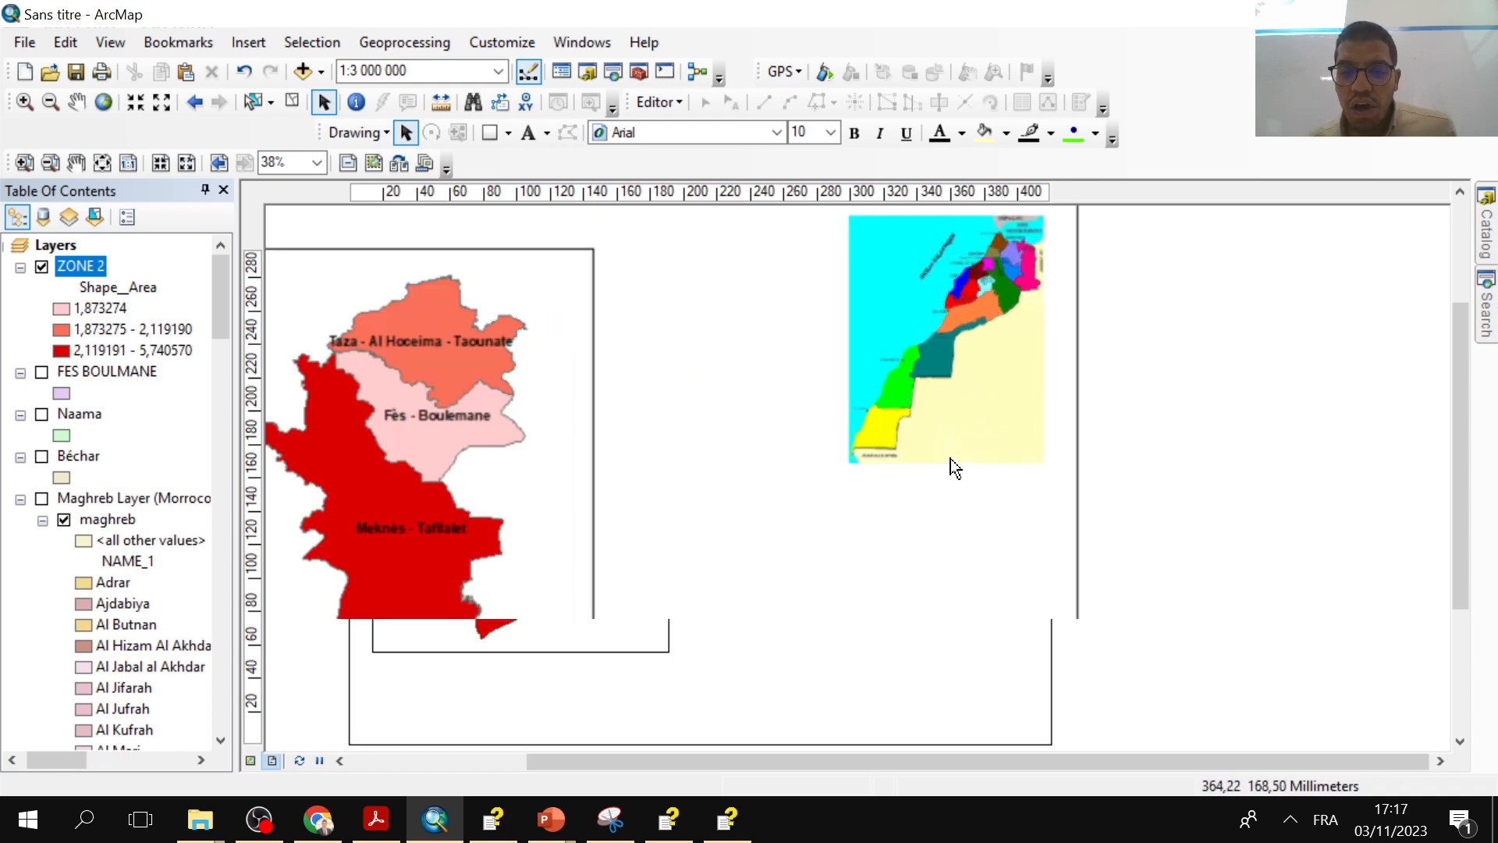
scroll(1037, 529, "up", 3)
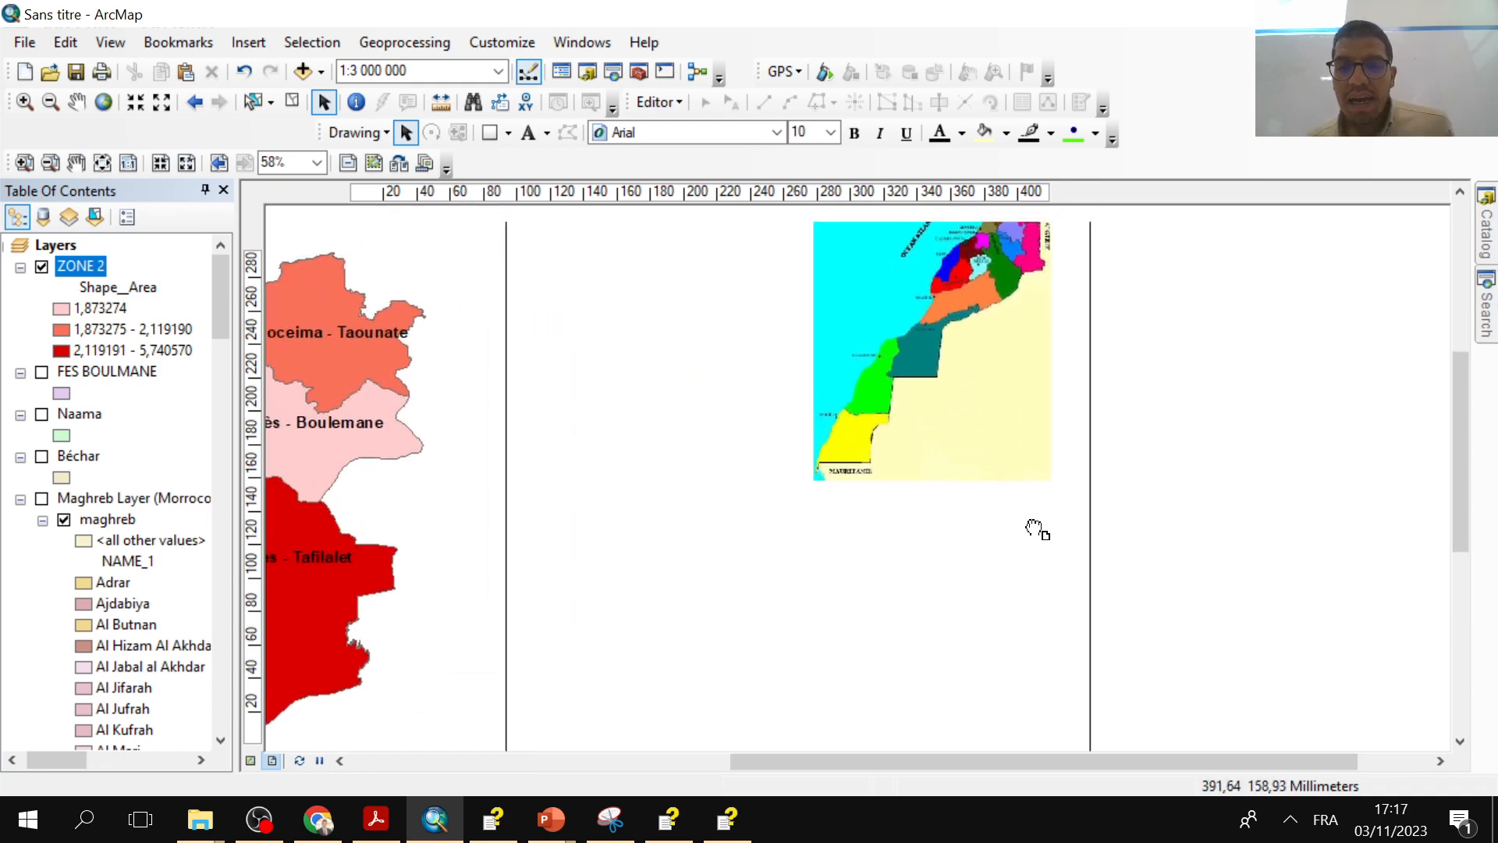
scroll(963, 408, "down", 3)
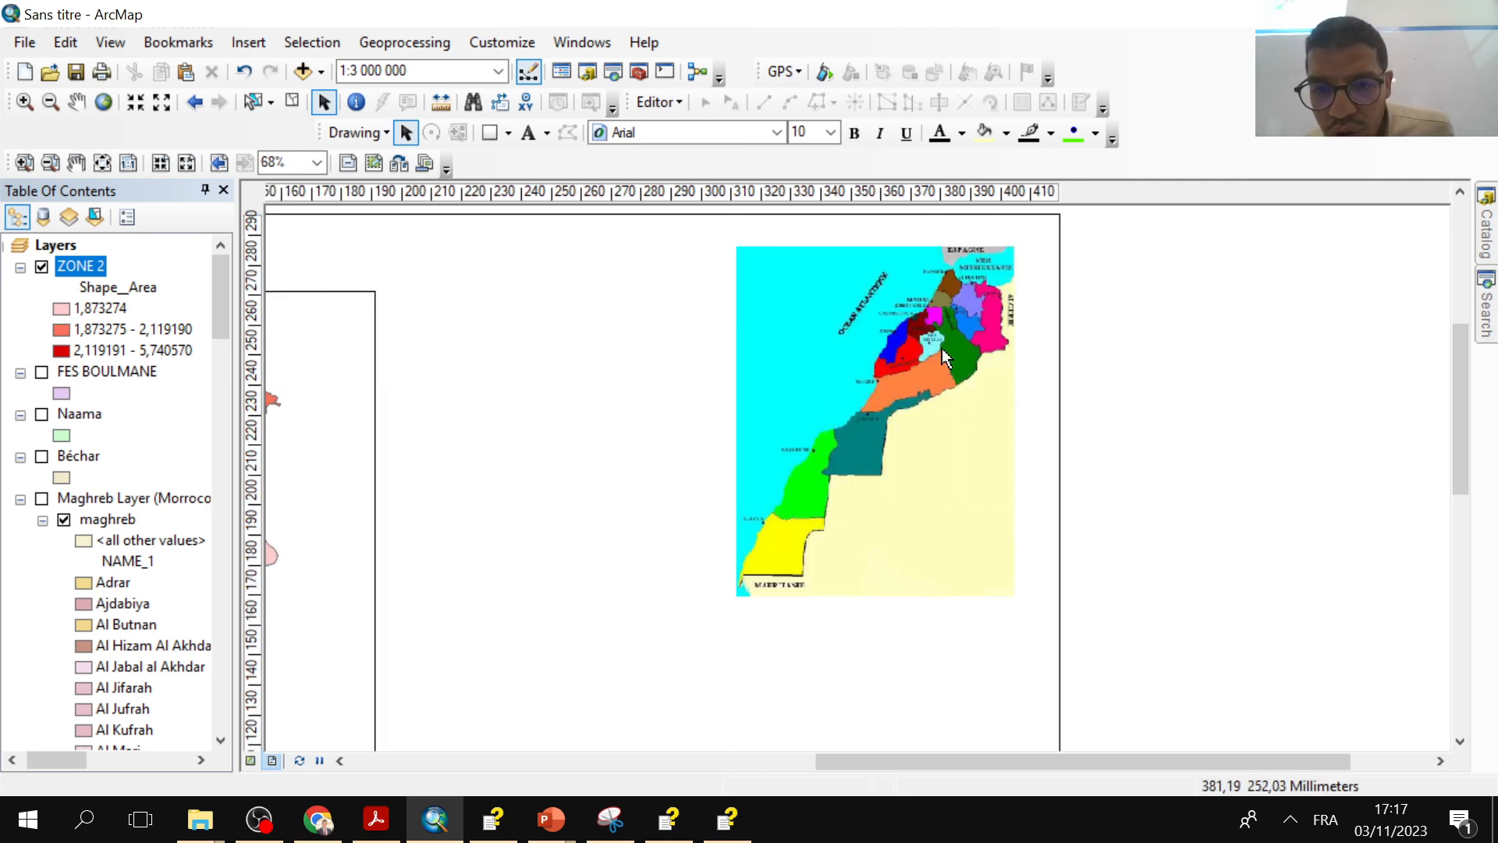
left_click_drag(534, 601, 960, 451)
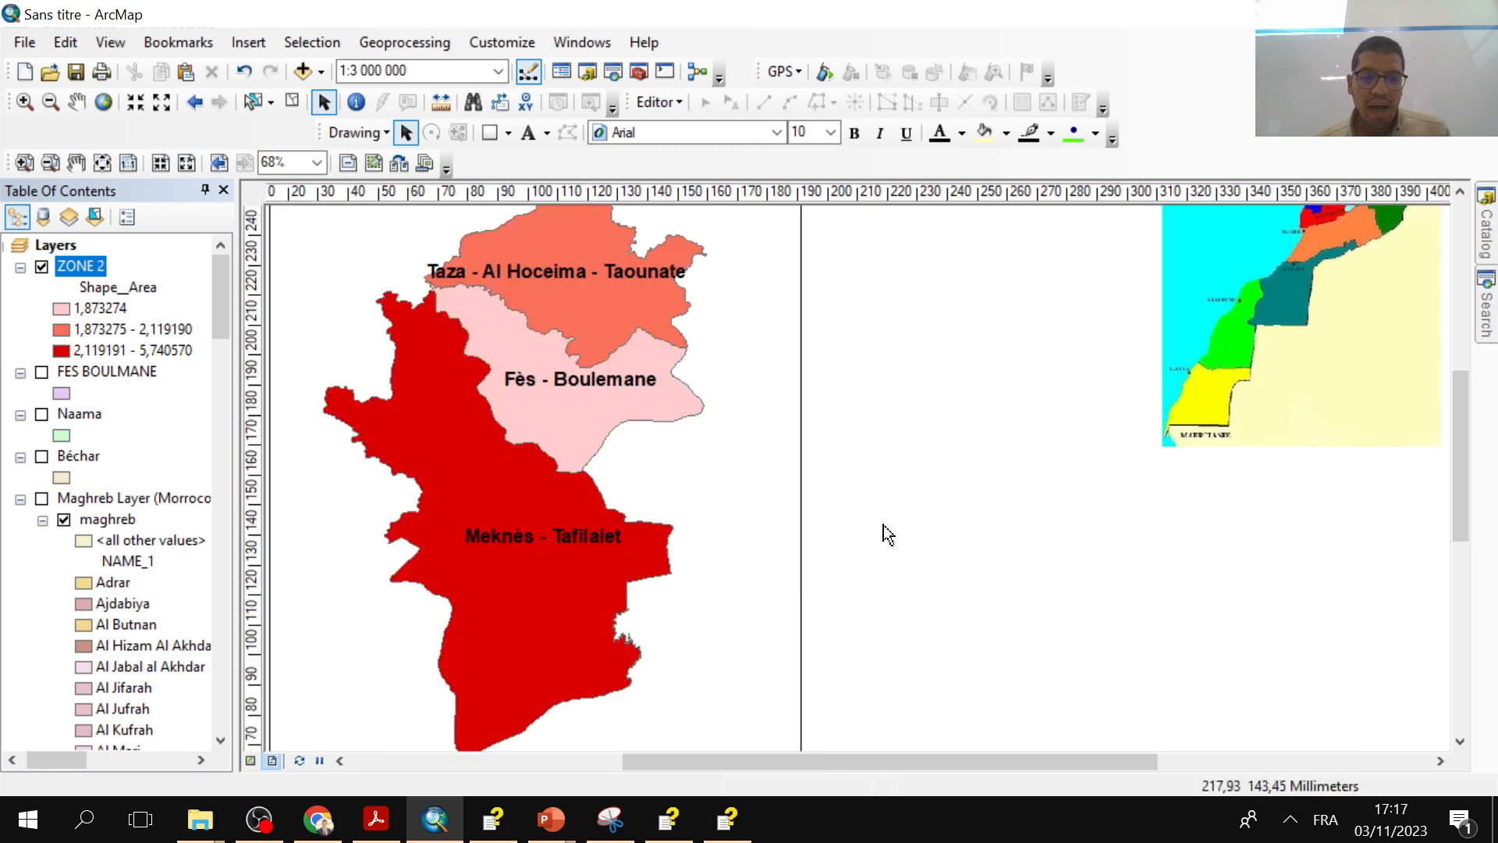
left_click_drag(1005, 539, 674, 678)
left_click_drag(976, 515, 809, 546)
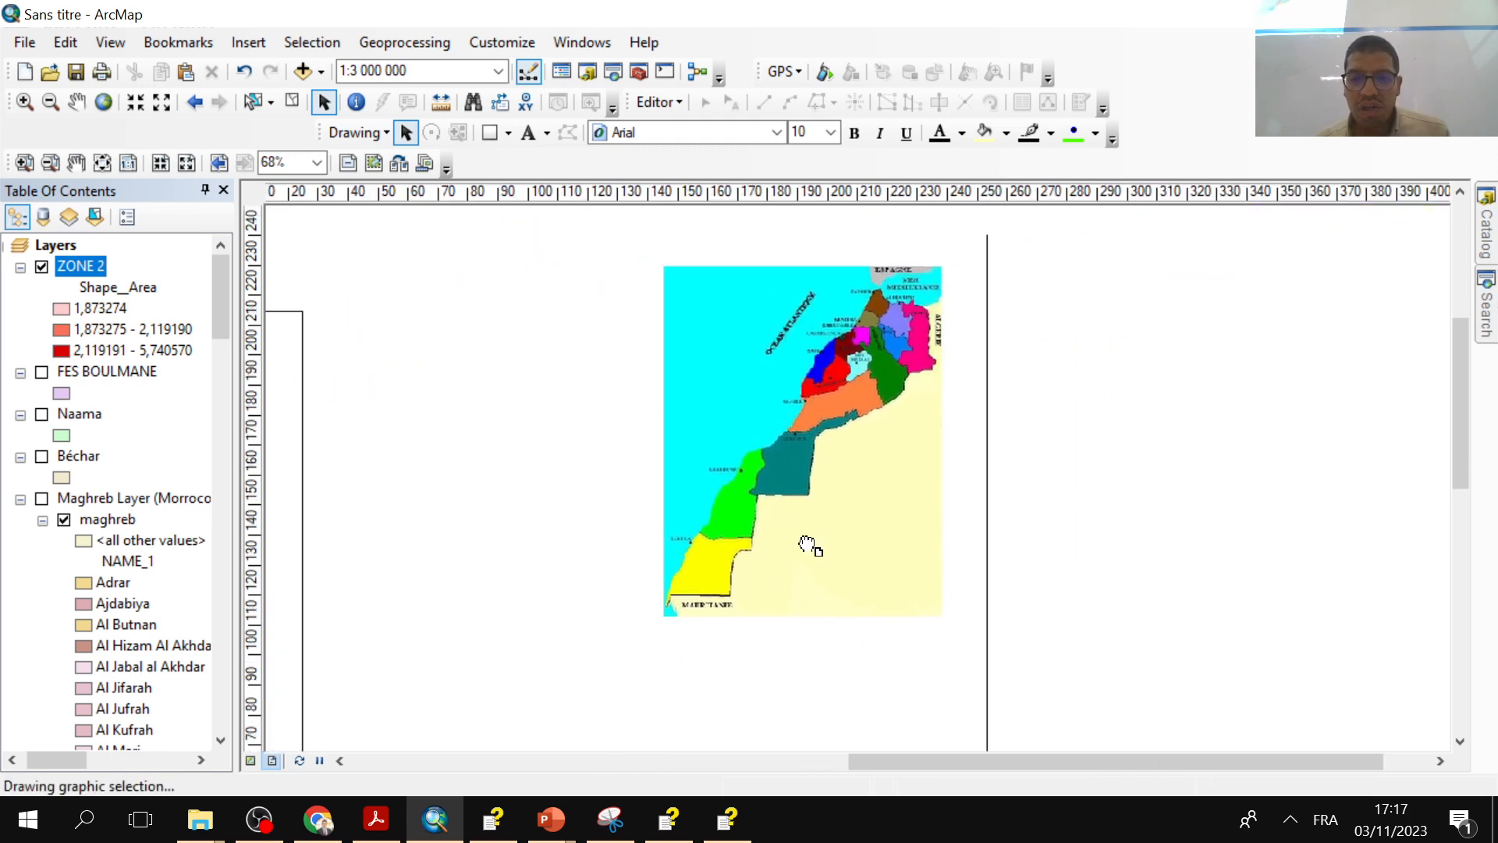
scroll(764, 475, "up", 1)
scroll(763, 474, "down", 1)
scroll(825, 546, "down", 1)
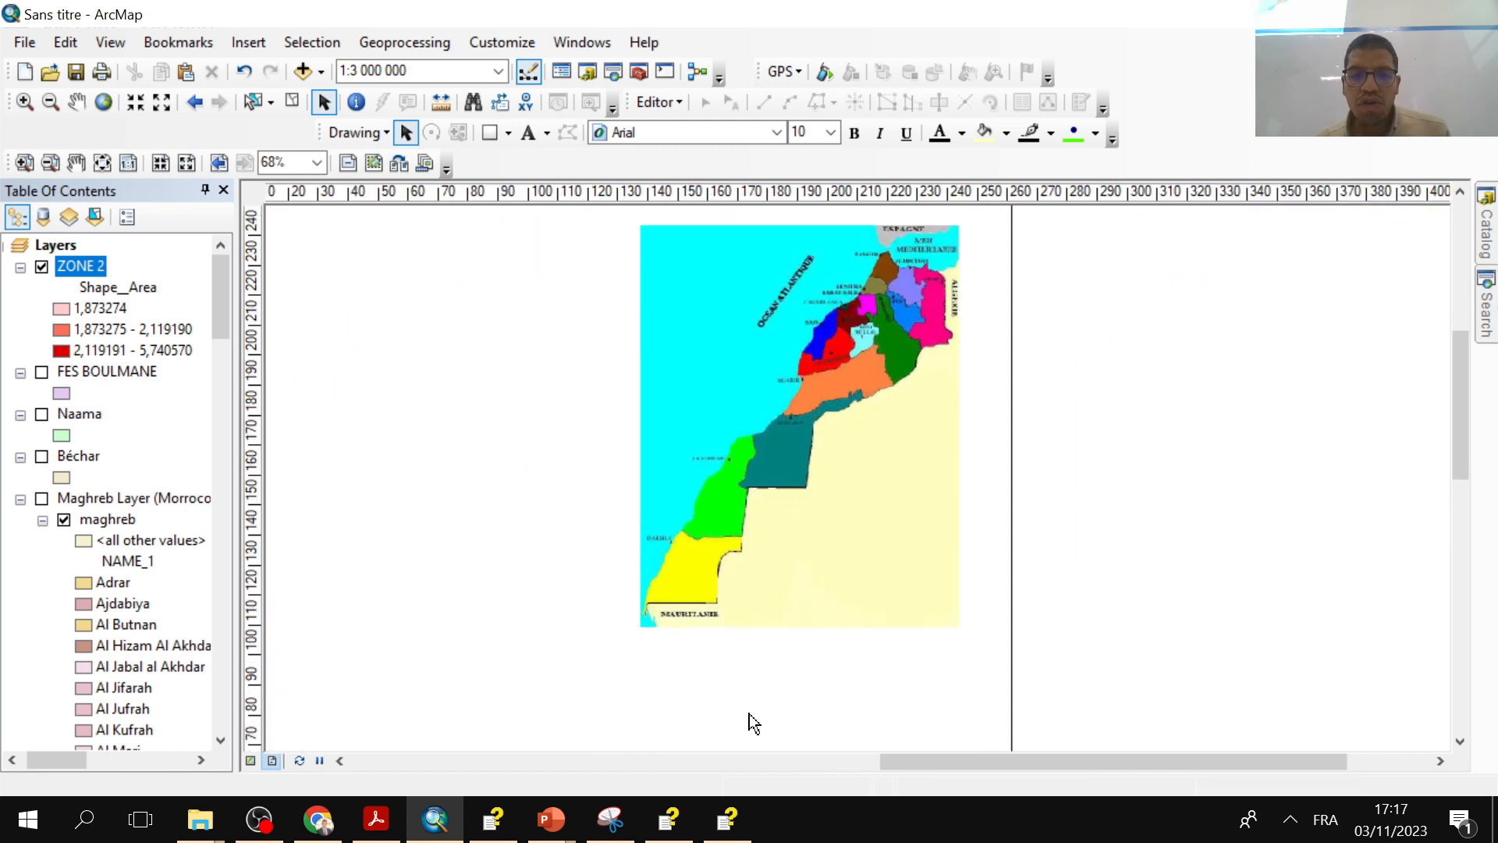
left_click(490, 130)
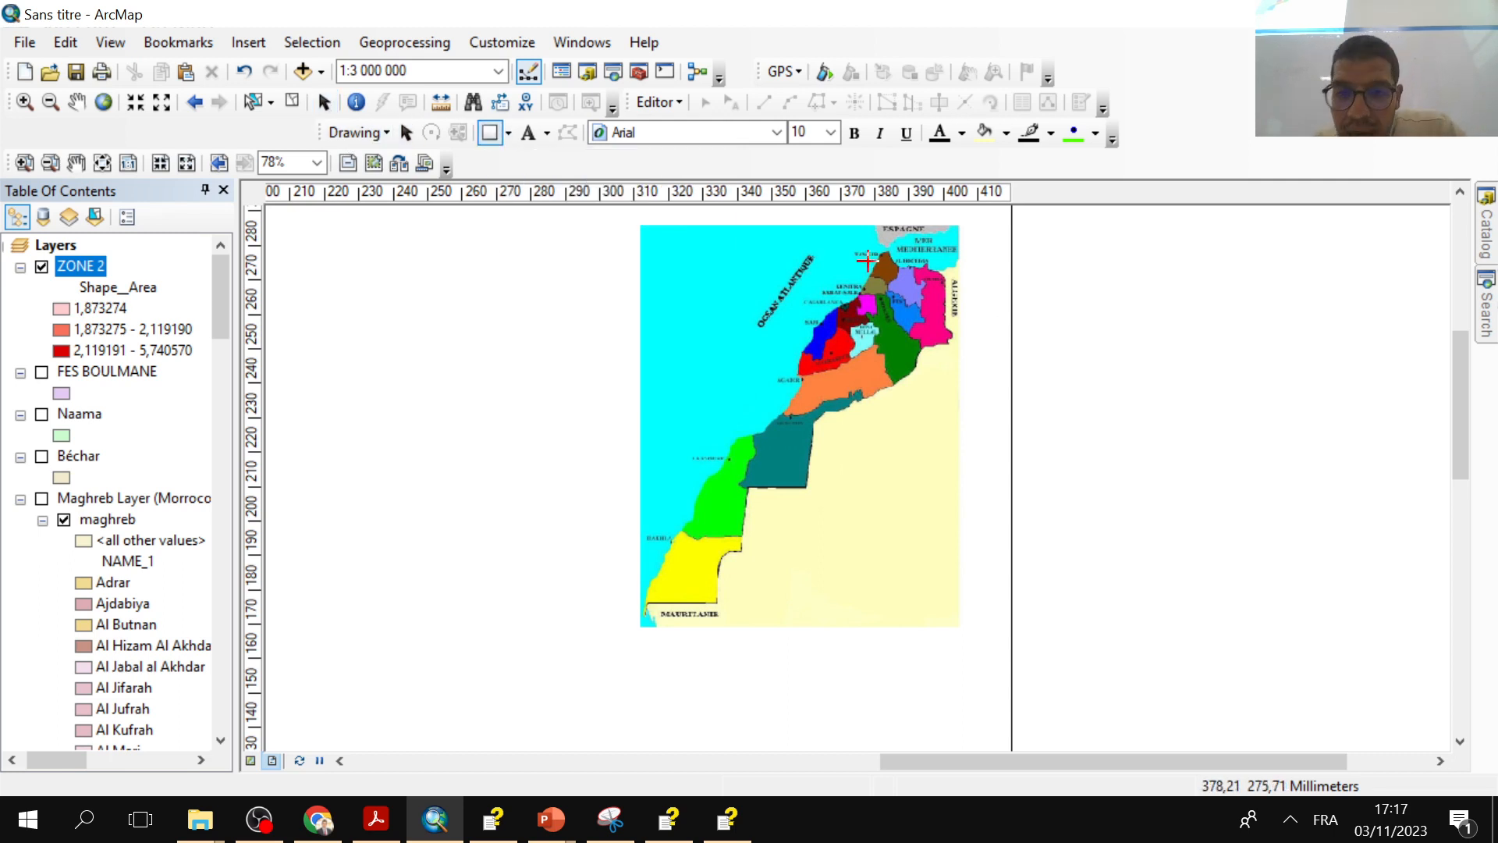
left_click_drag(867, 258, 947, 406)
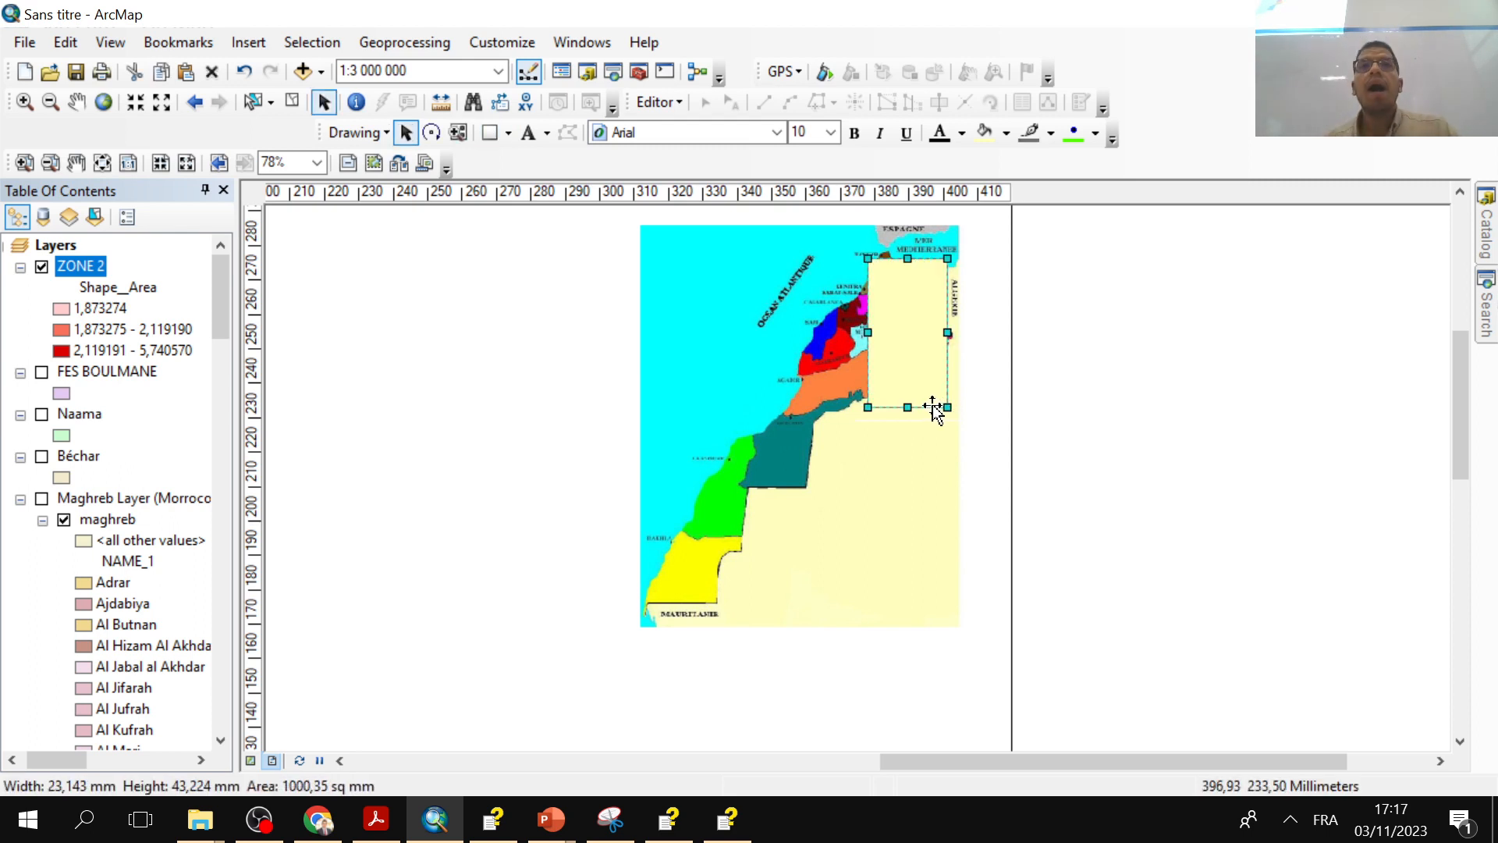
- Give the inset's rectangle no fill colour, a red outline and an outline width of 4
double_click(899, 378)
left_click(659, 306)
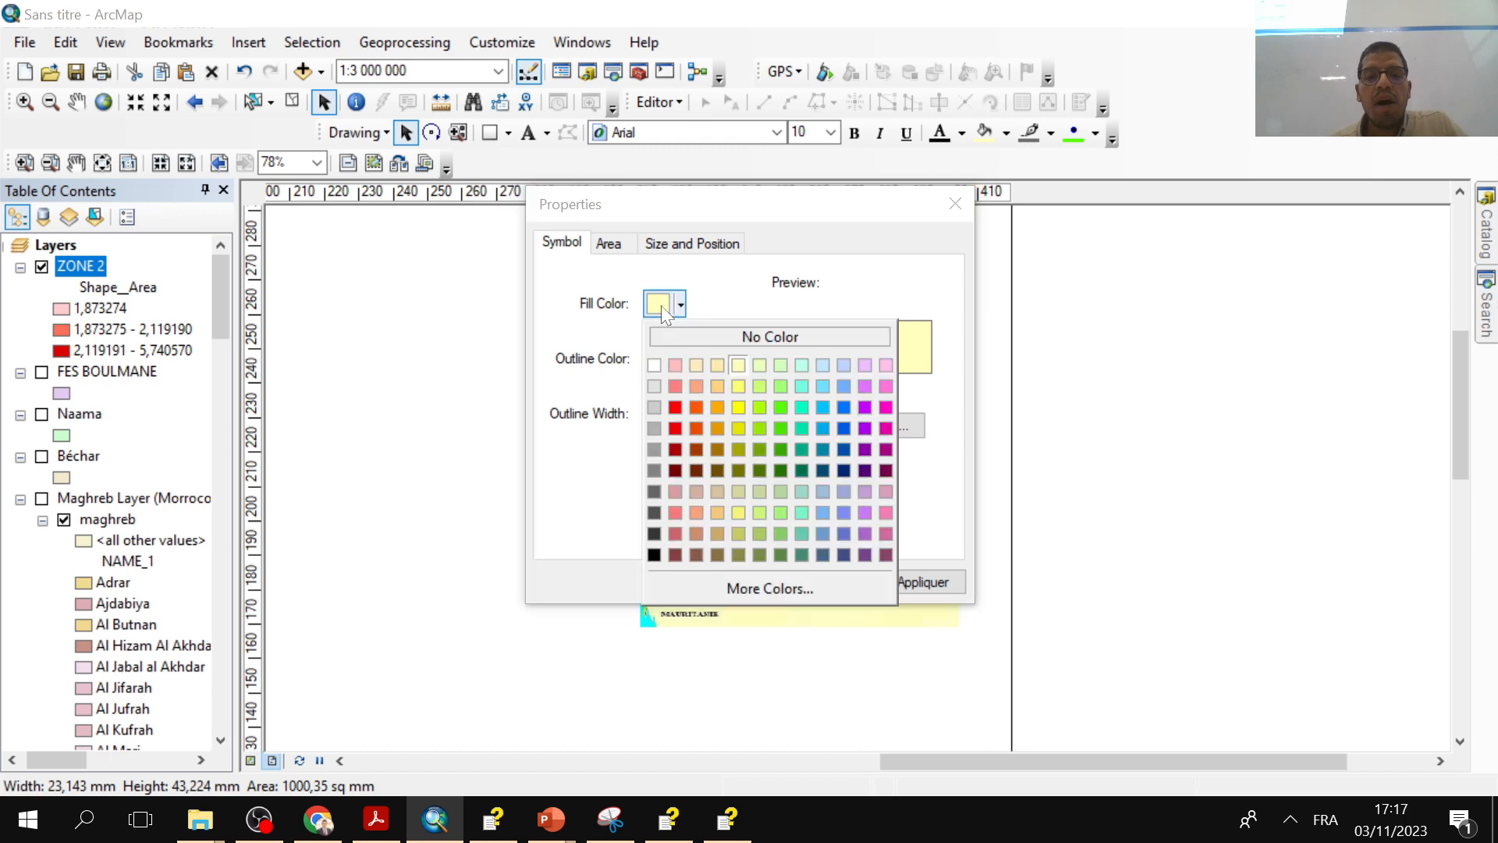
left_click(658, 334)
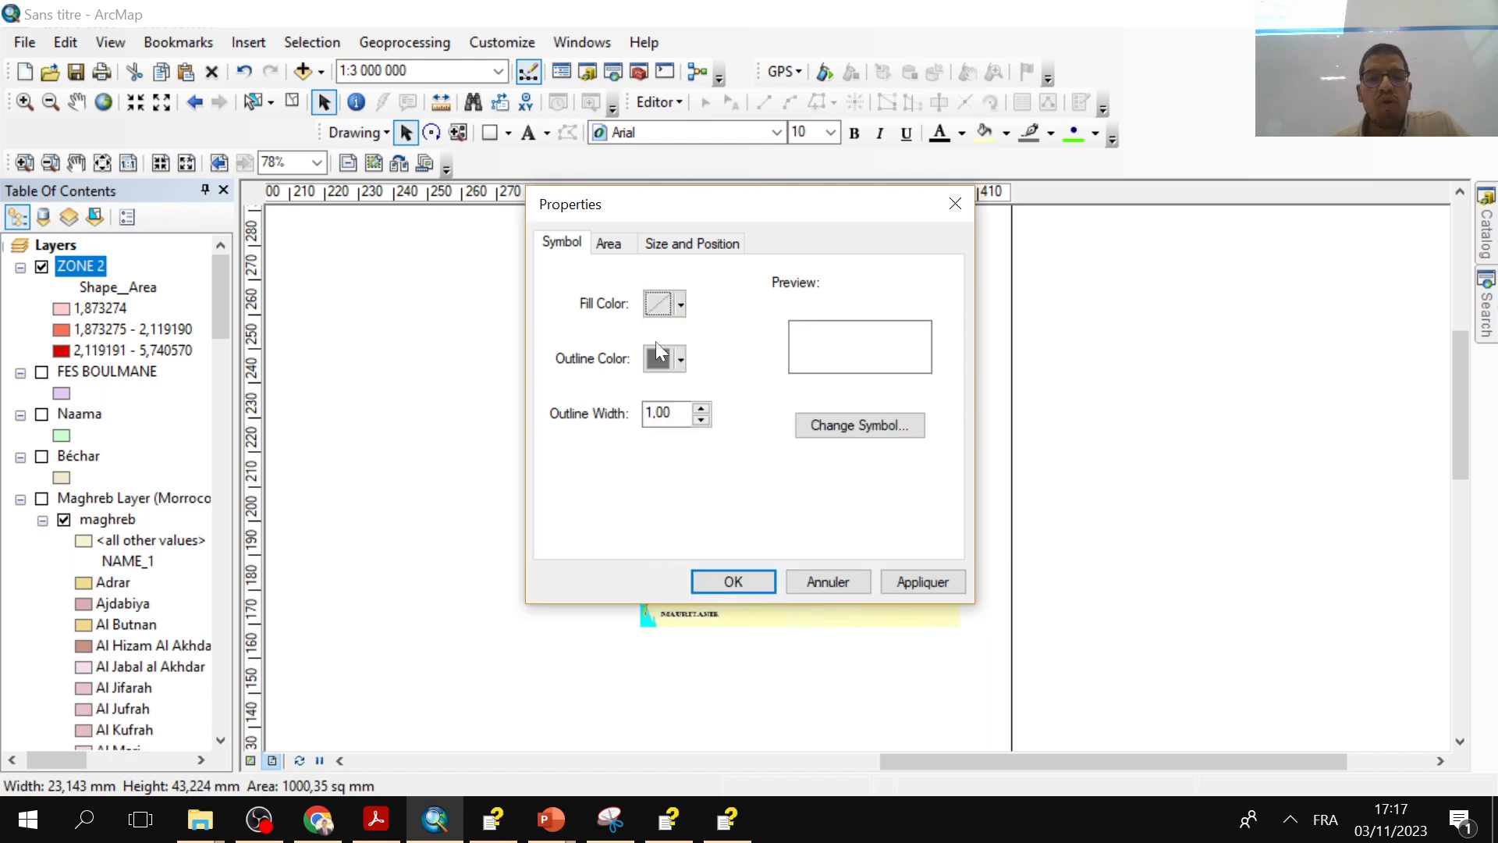
left_click(660, 361)
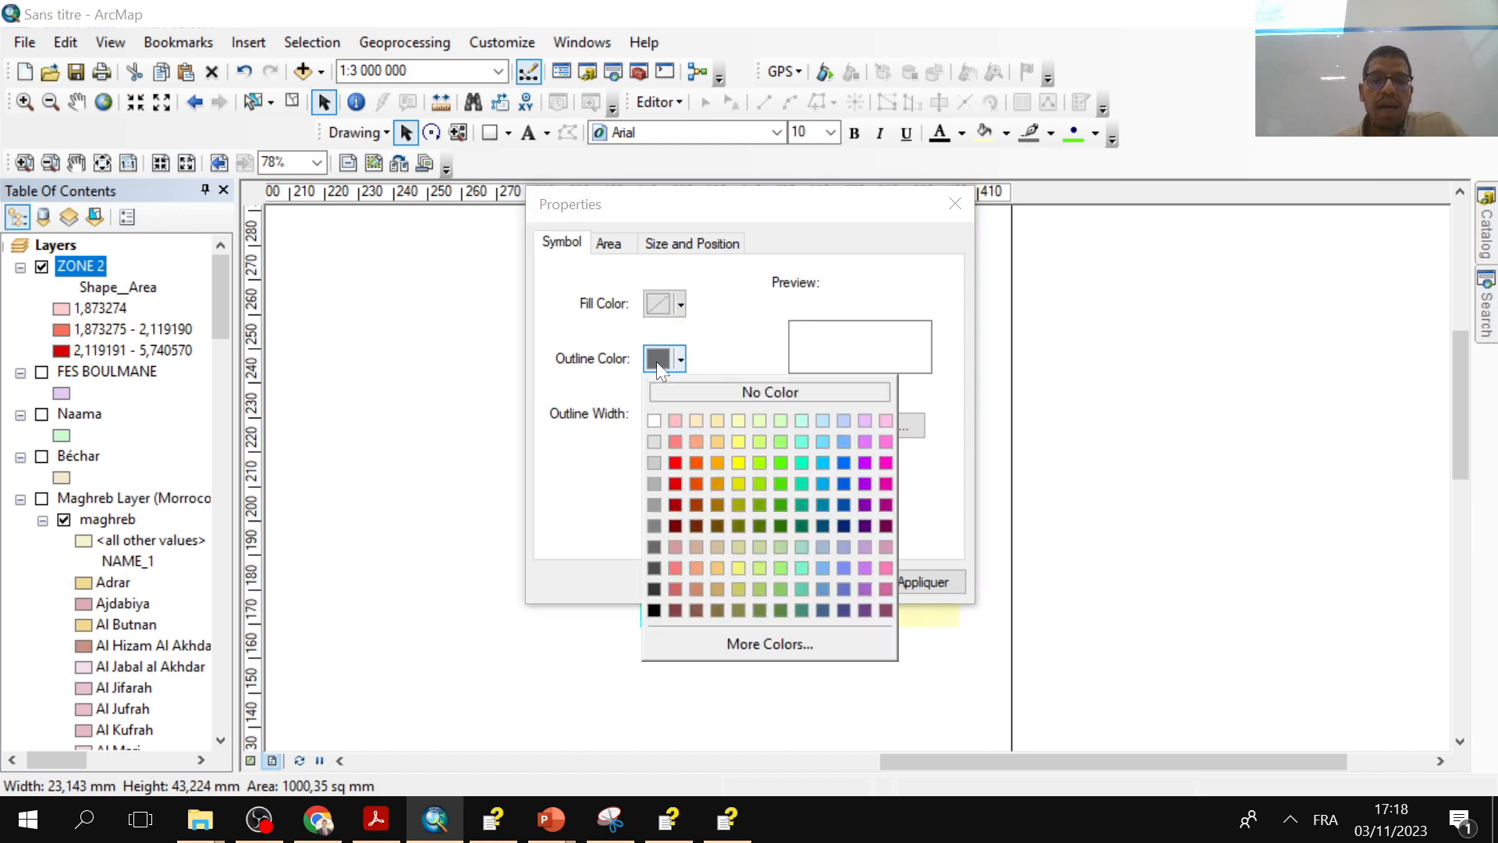
left_click(676, 465)
left_click(701, 408)
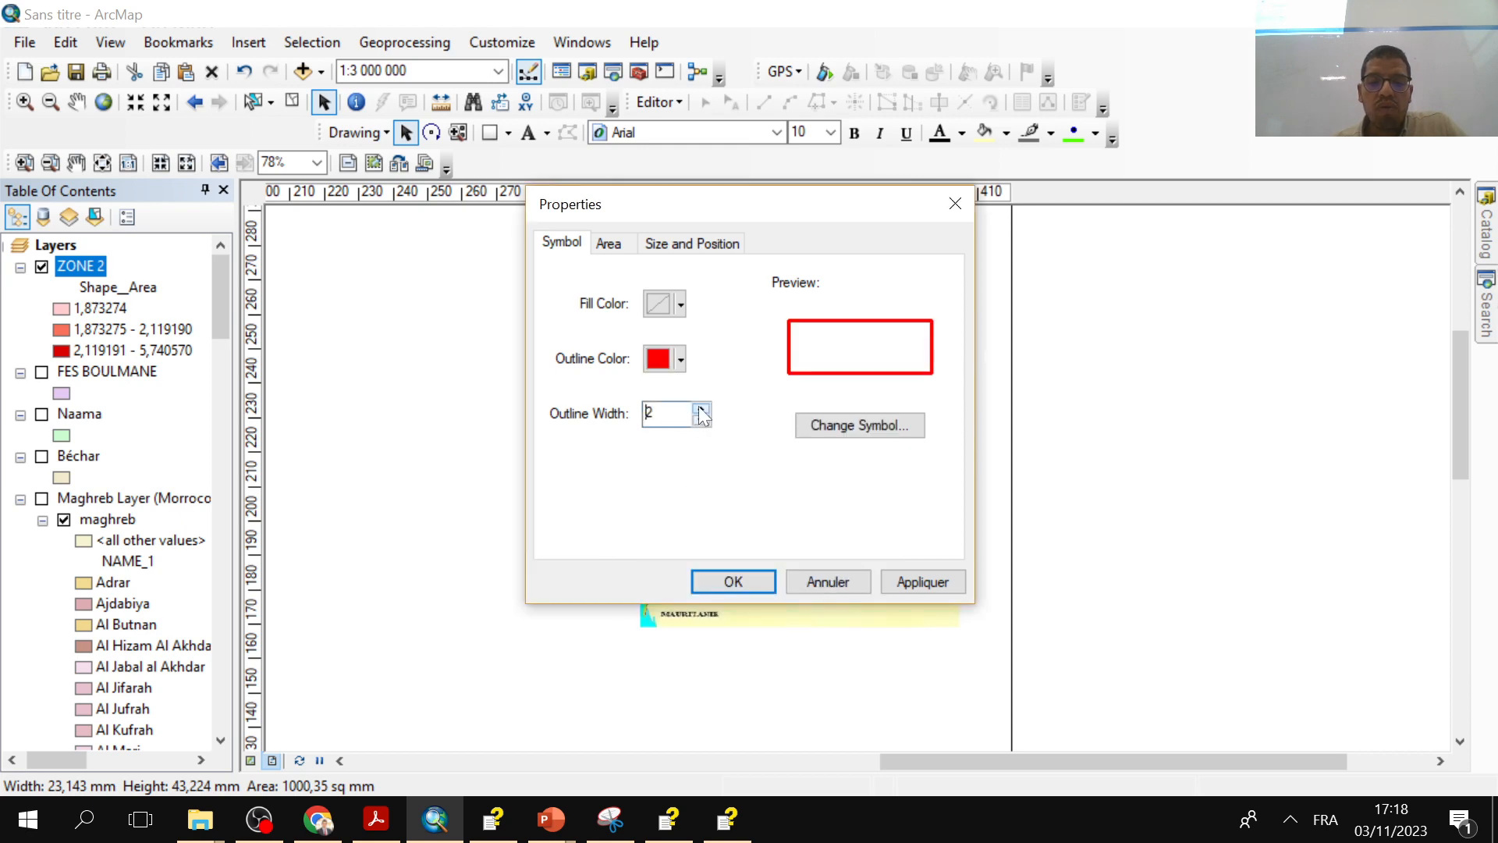
left_click(701, 408)
left_click(700, 409)
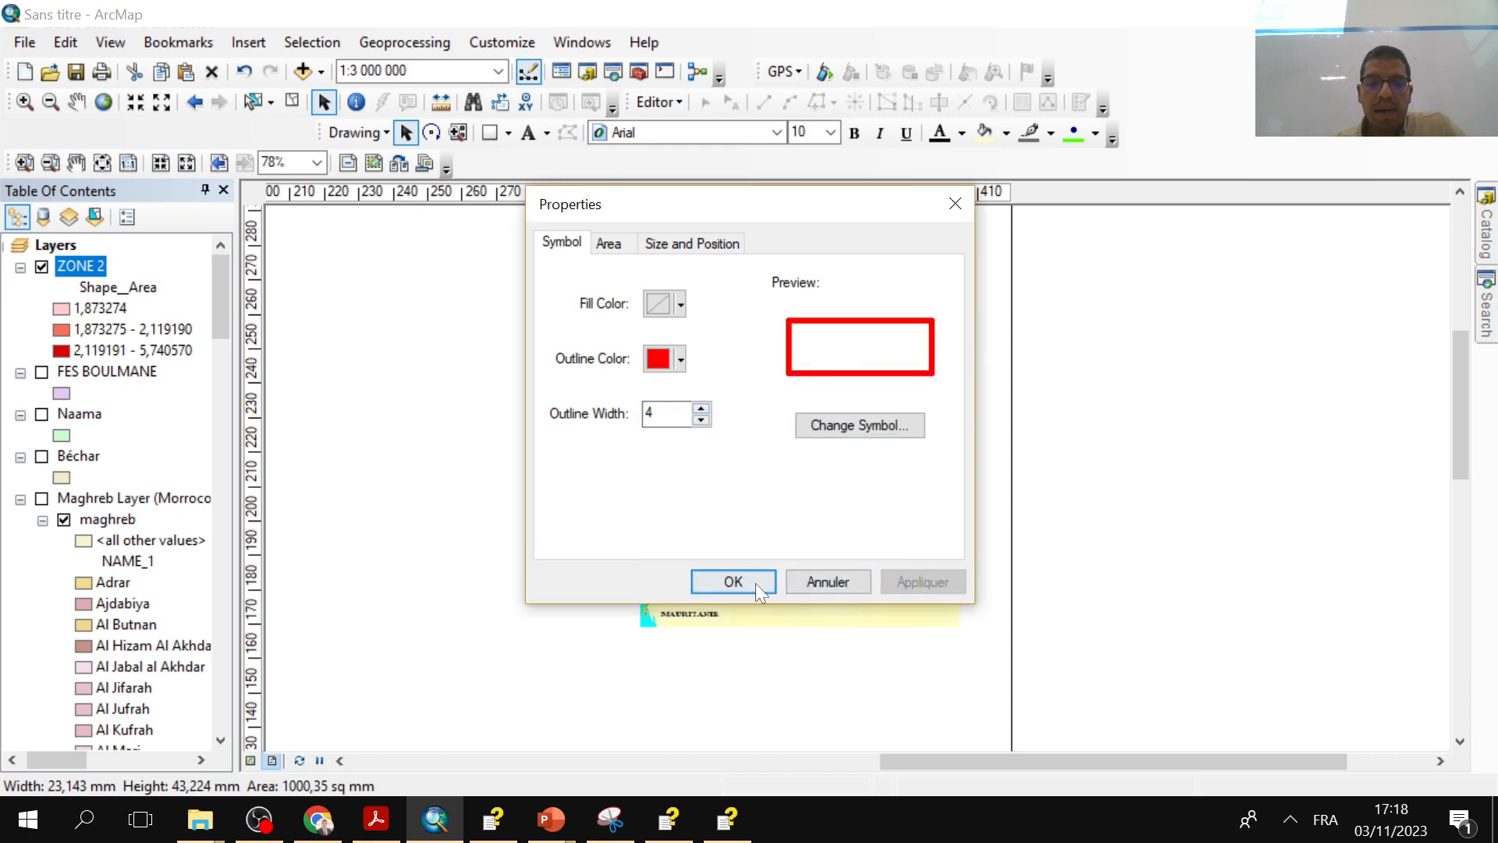
left_click(734, 582)
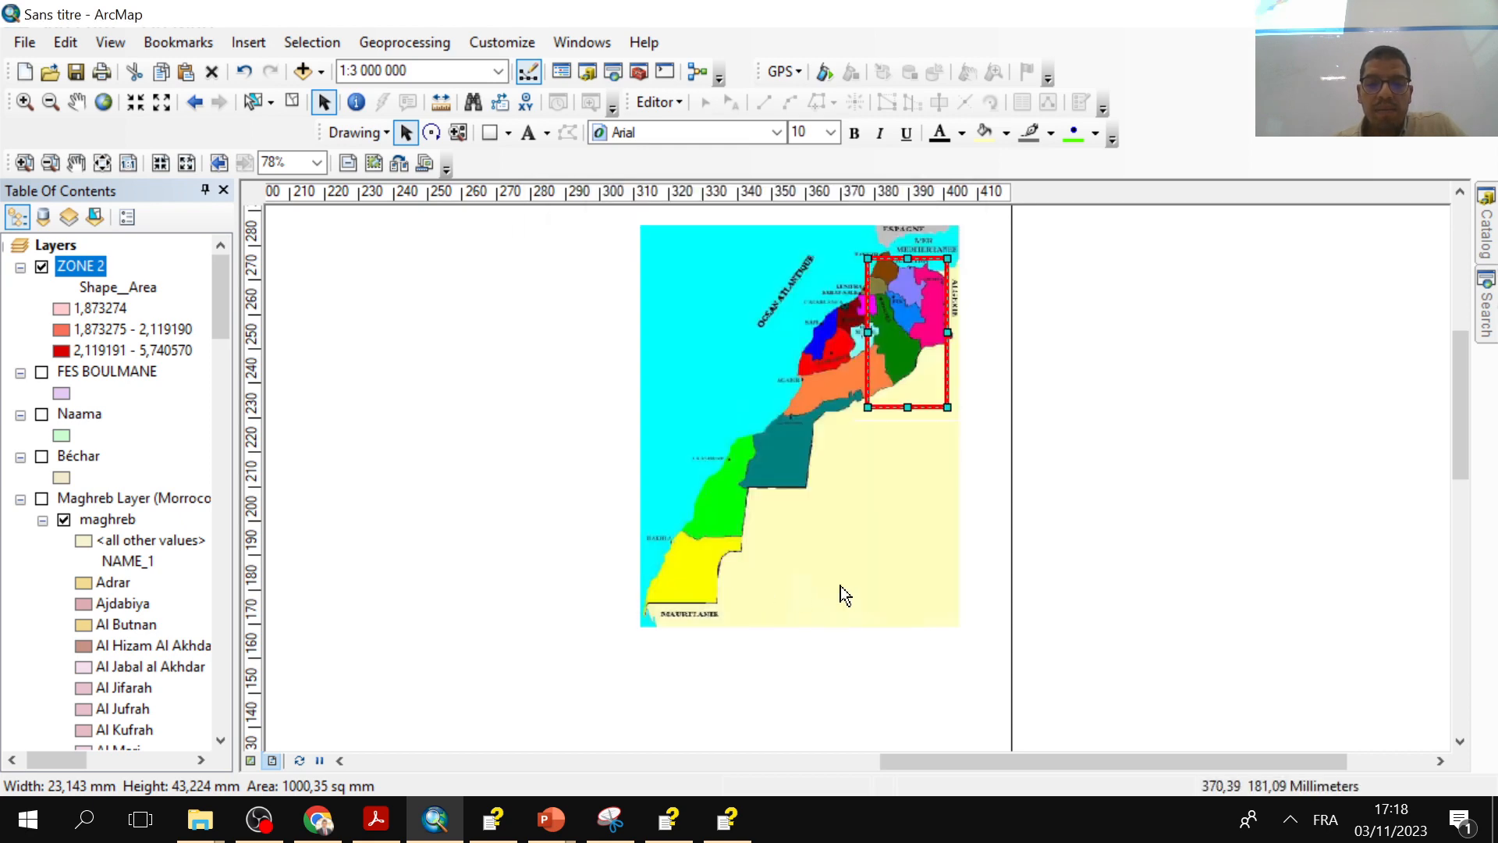
- Narrow the rectangle around the ZONE 2 regions on the inset, adjust its lower edge, and open its properties
left_click(899, 407)
left_click_drag(941, 403, 938, 390)
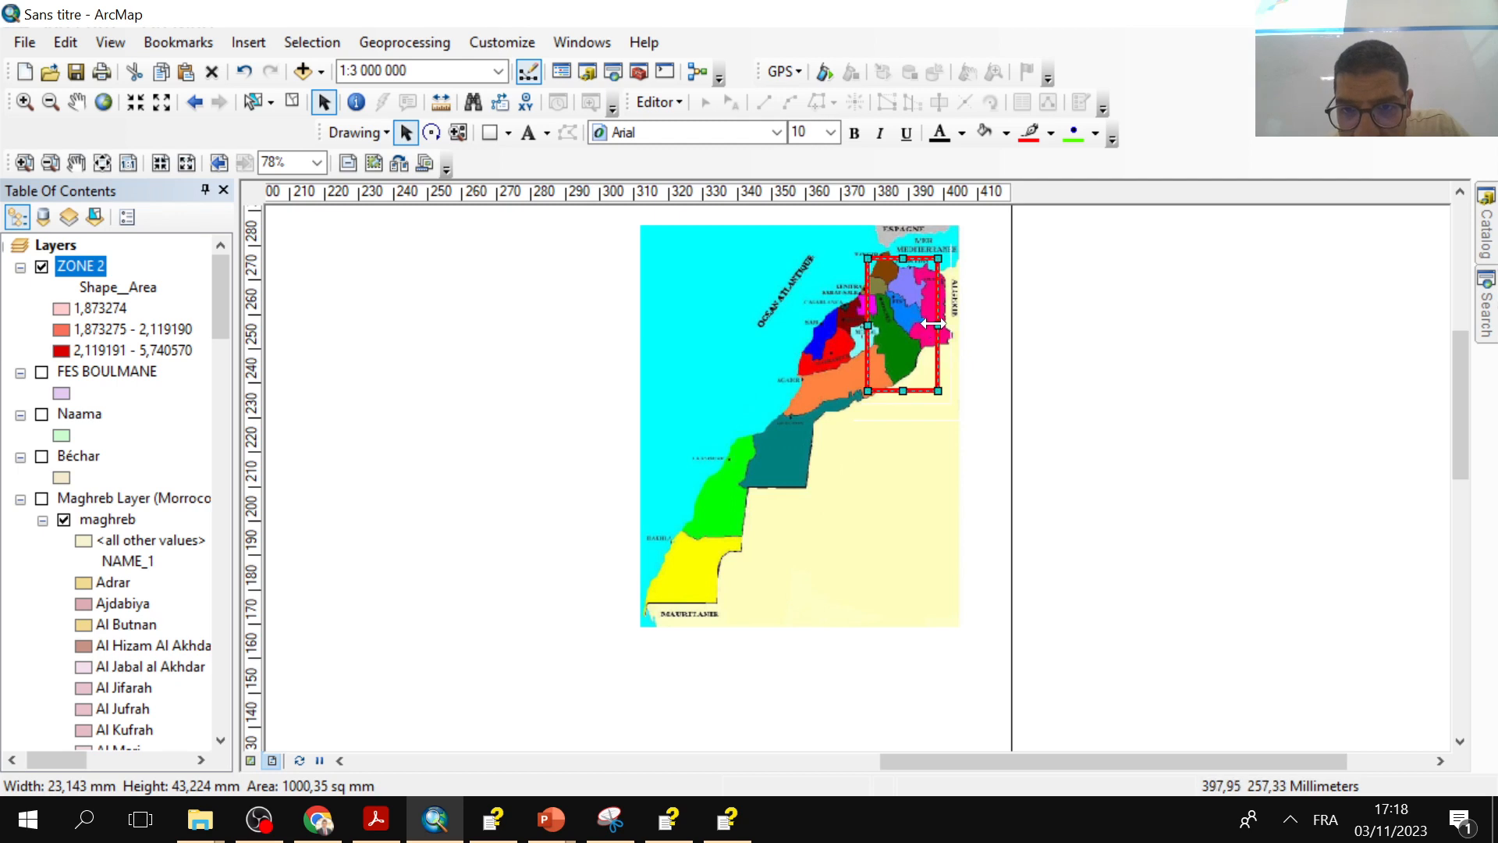
left_click_drag(925, 325, 927, 324)
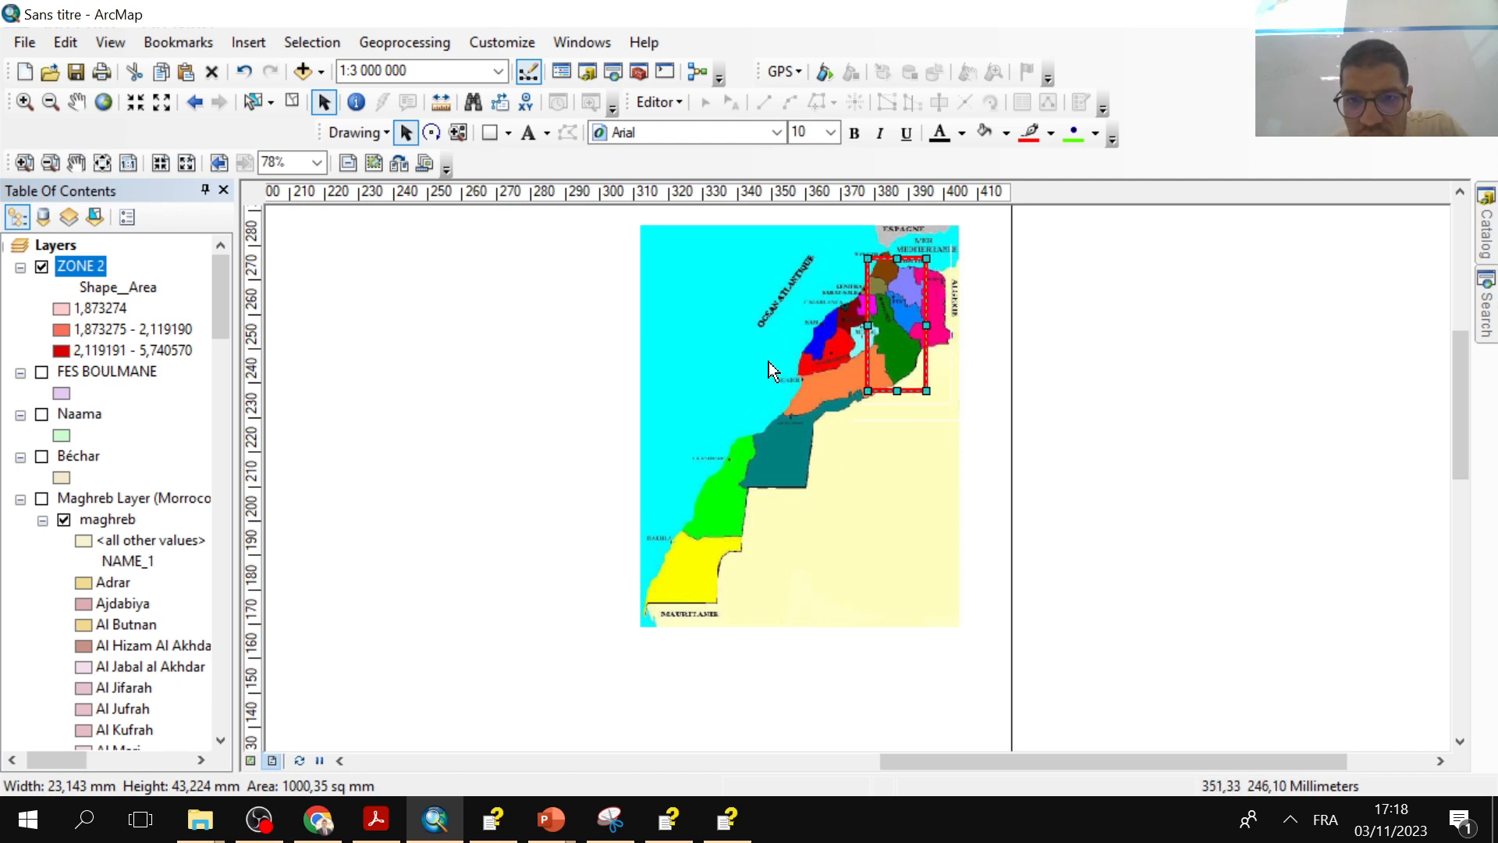
left_click(550, 406)
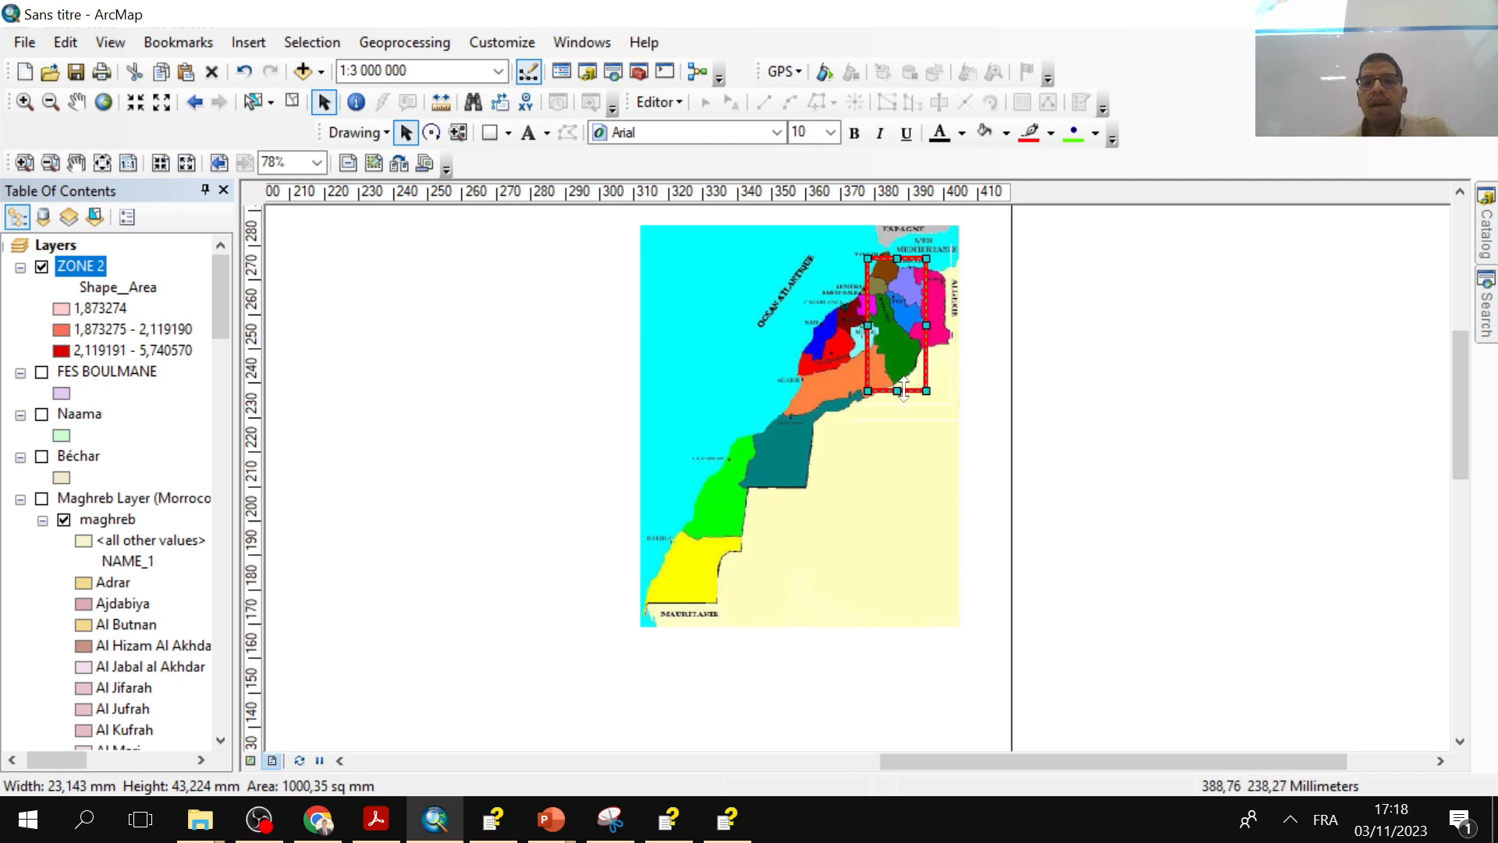
left_click(896, 388)
left_click_drag(896, 390, 906, 409)
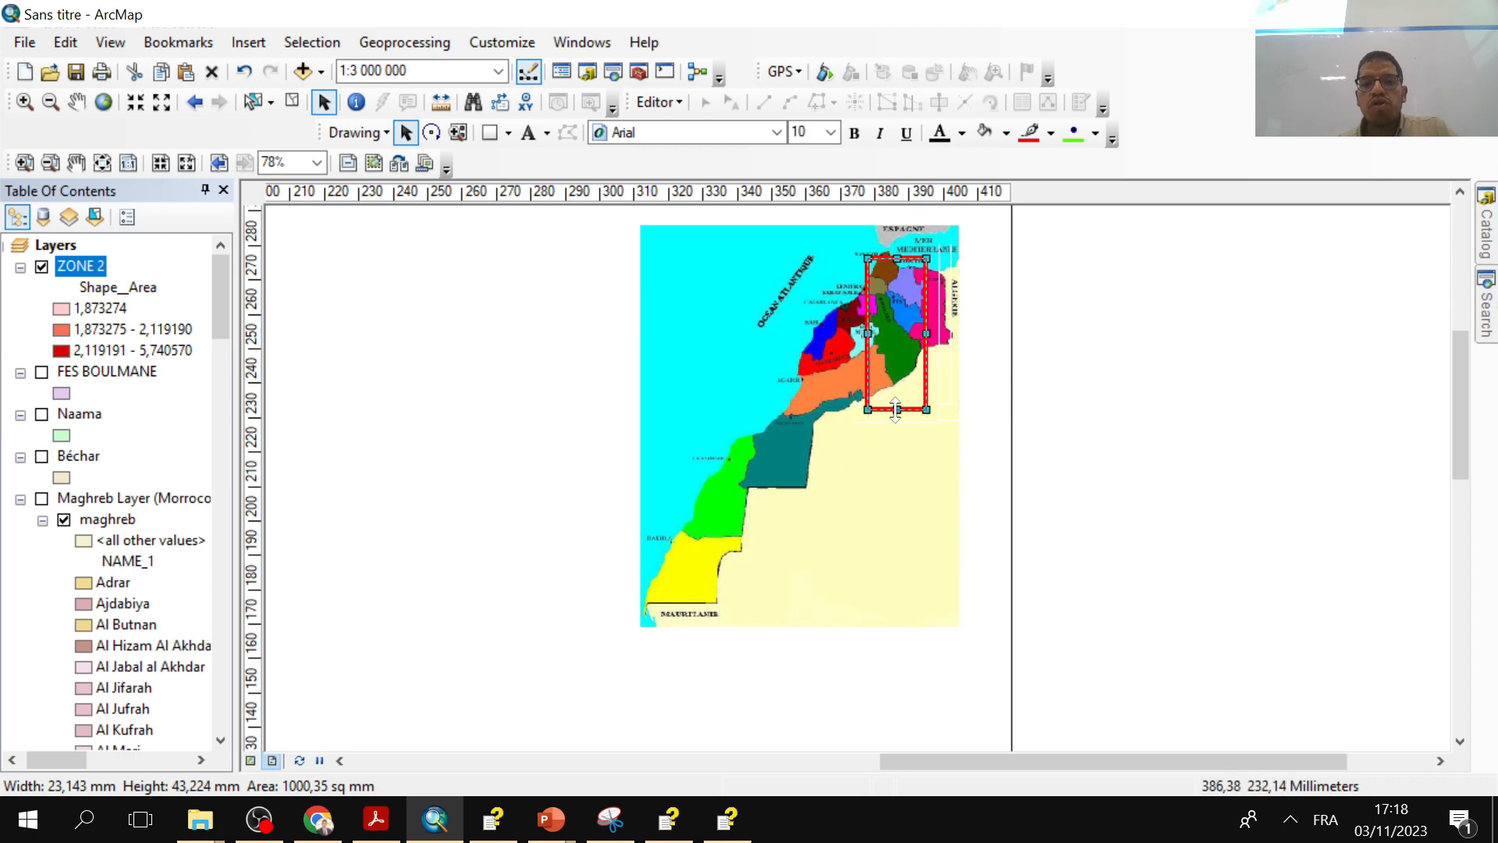
double_click(898, 398)
left_click(849, 434)
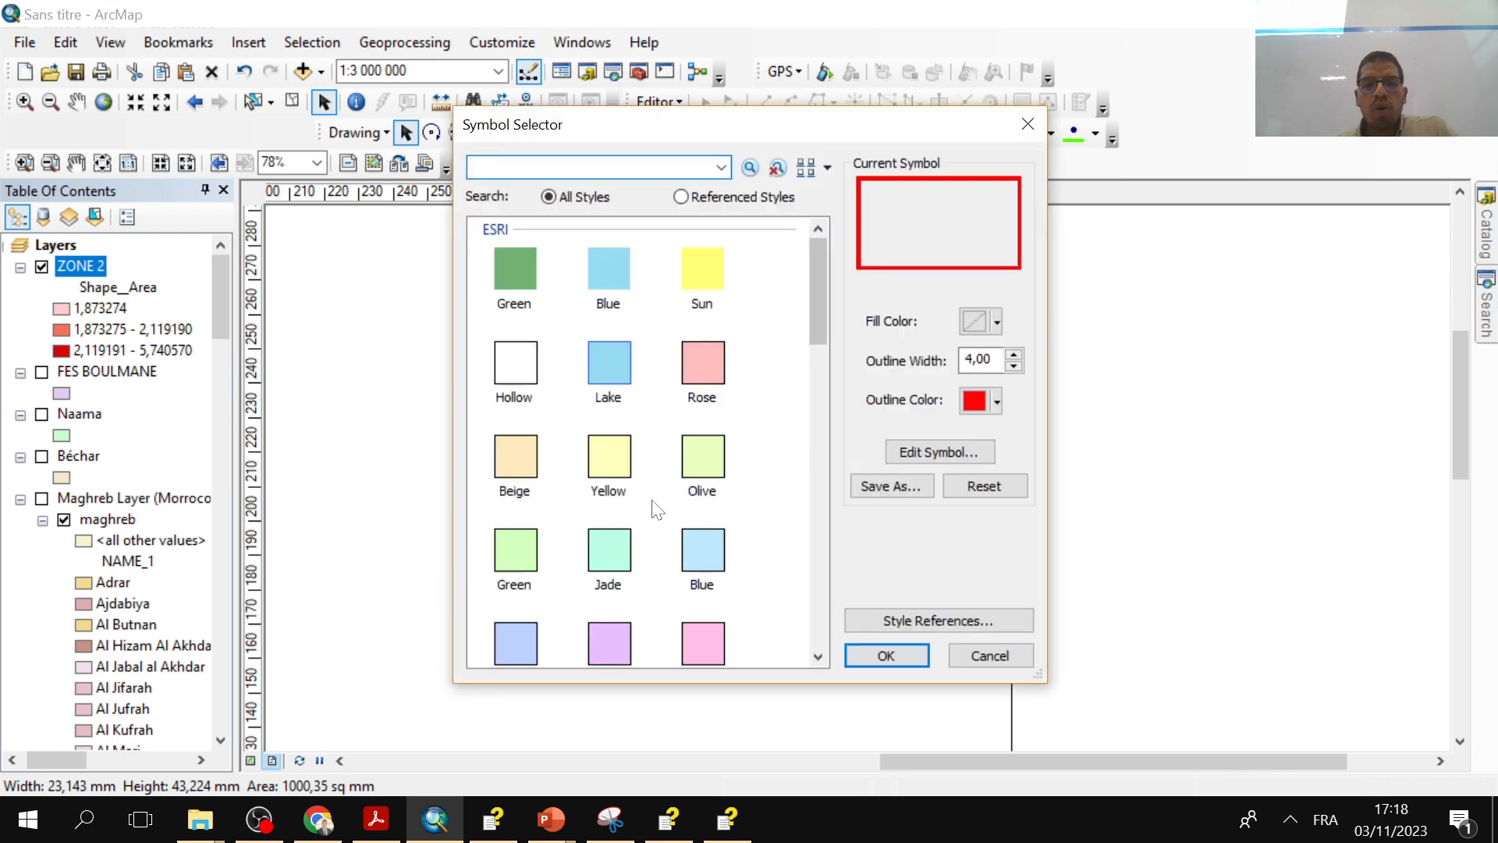
scroll(620, 356, "down", 3)
left_click(982, 408)
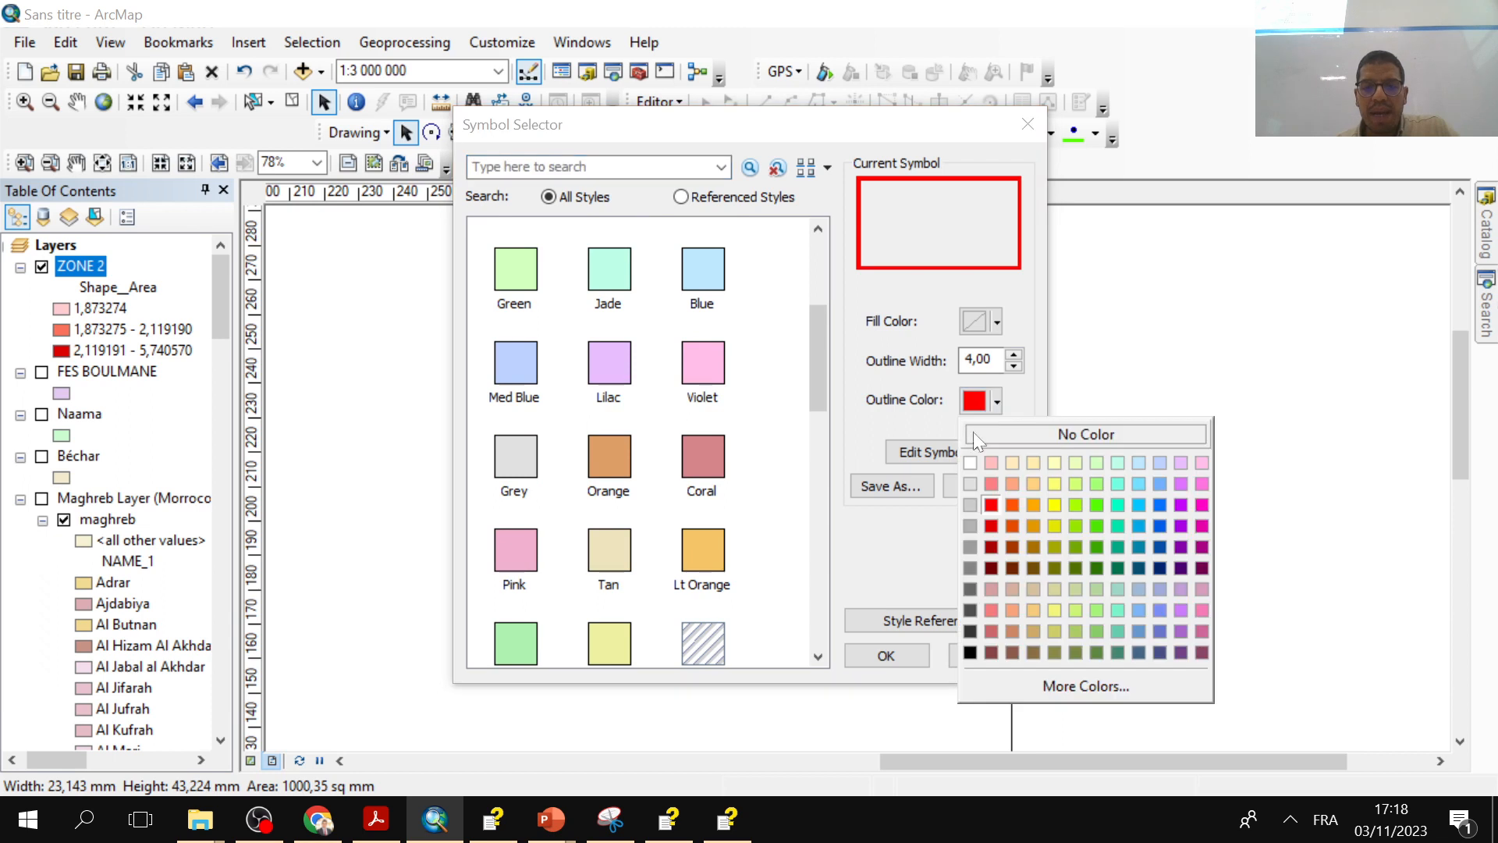
left_click(970, 653)
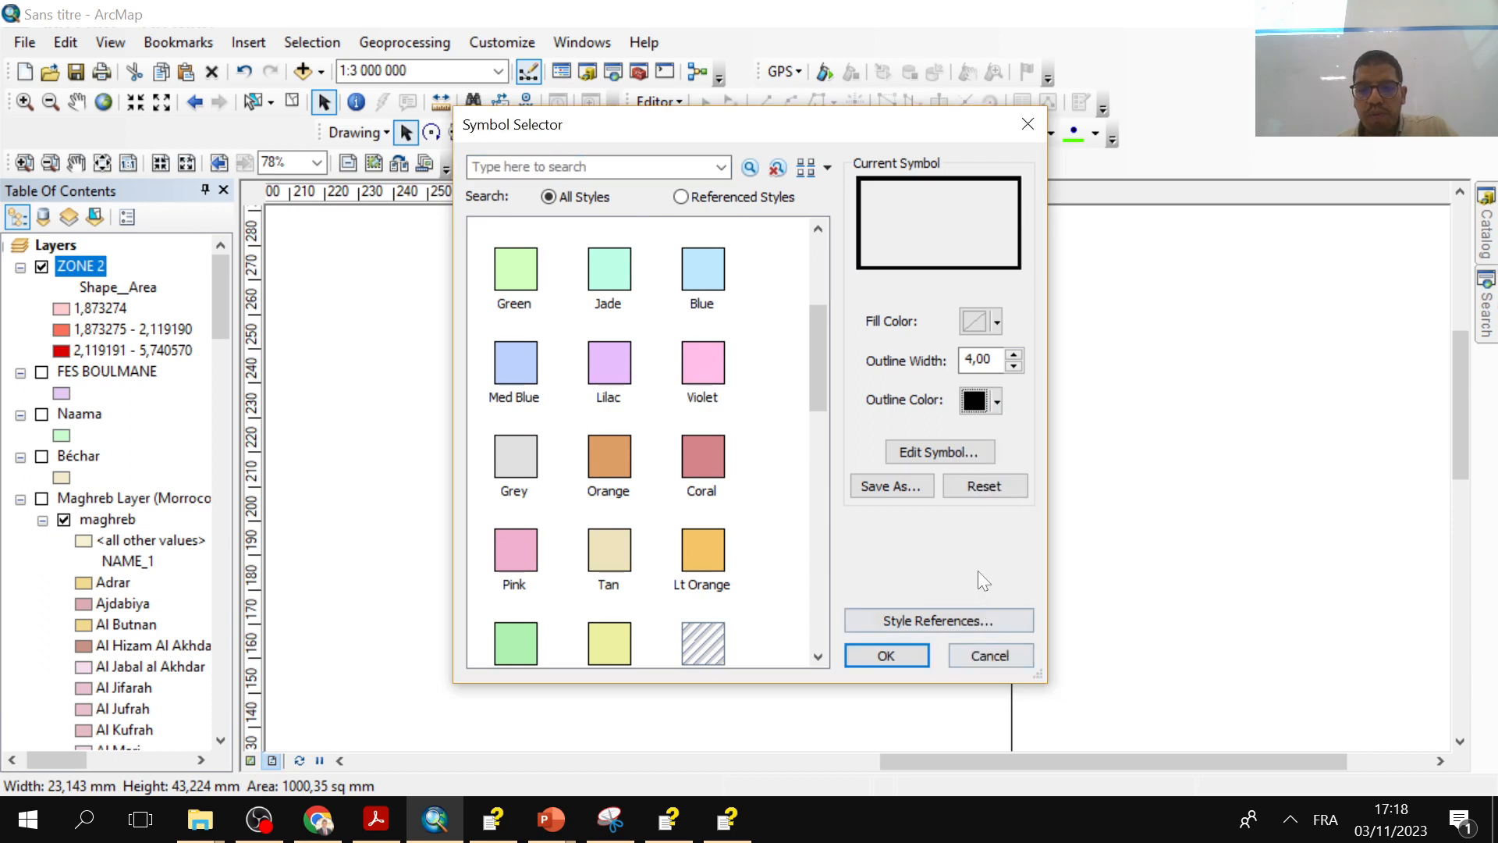
left_click(990, 656)
- Change the rectangle's symbol to a black outline and apply it to the inset's rectangle
left_click(873, 432)
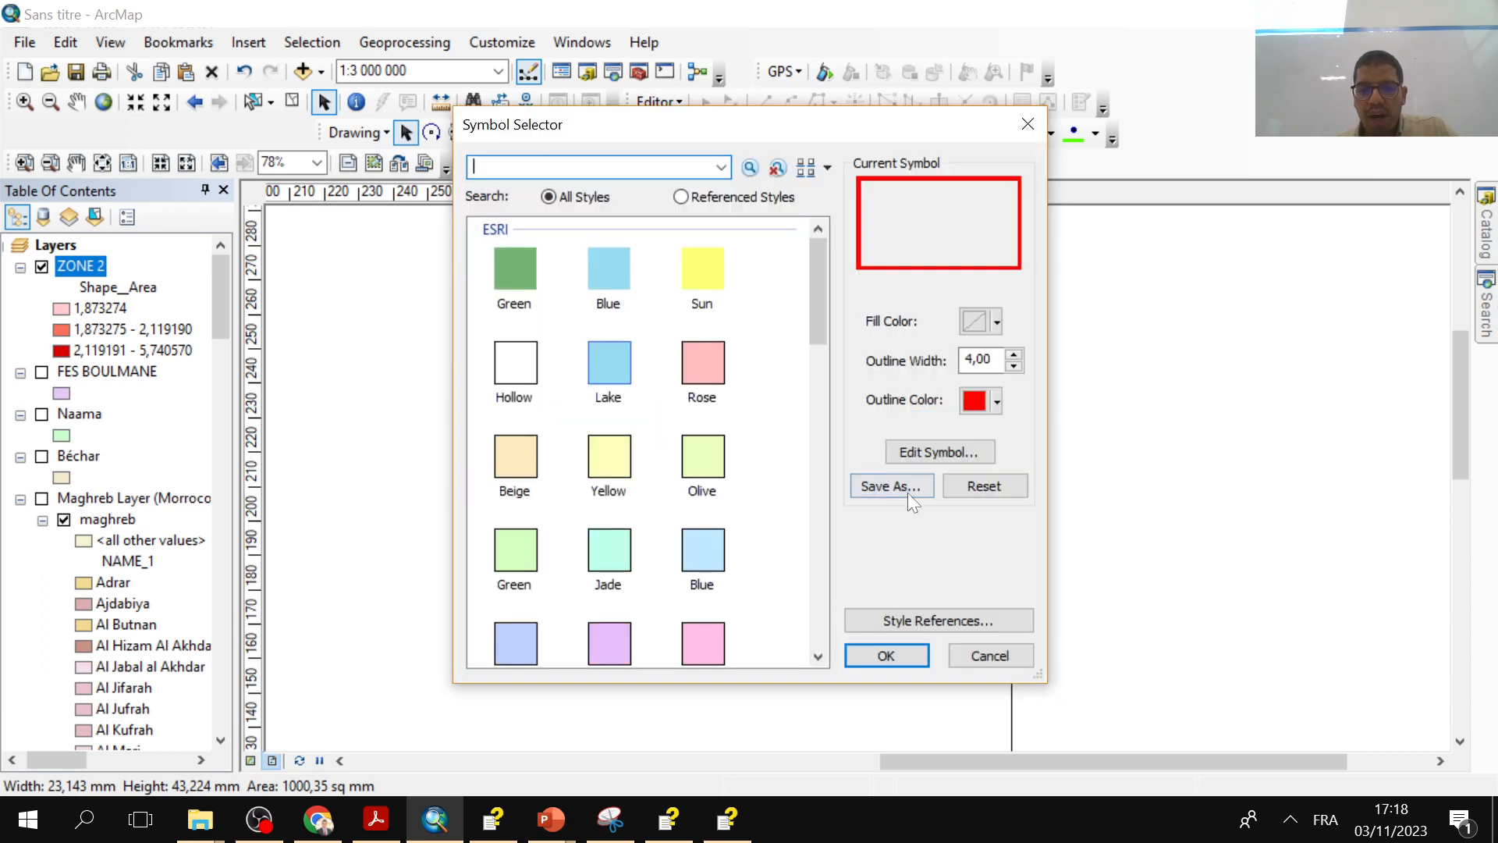
left_click(980, 403)
left_click(970, 652)
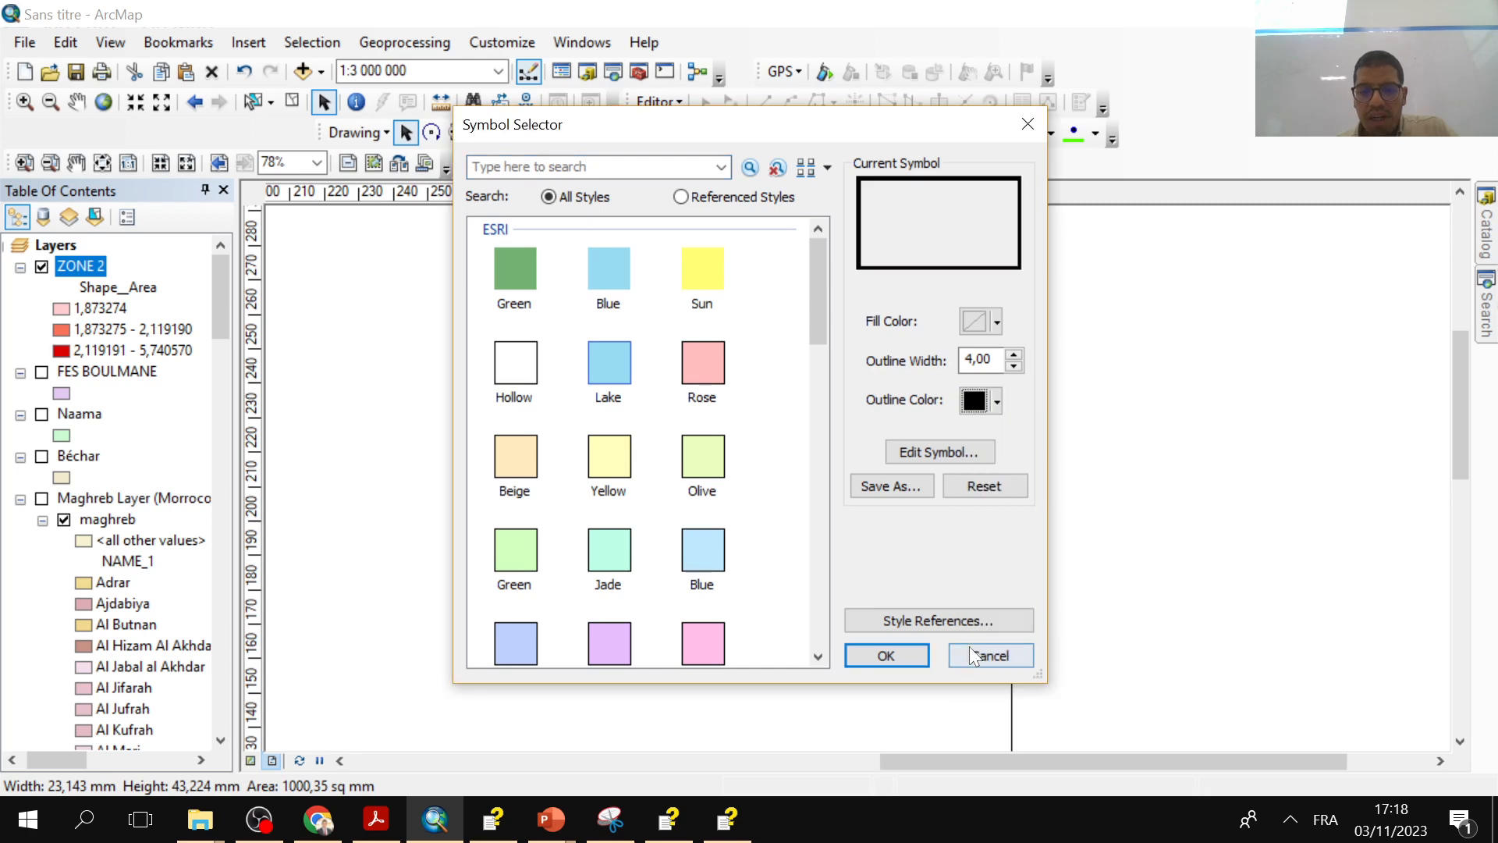
left_click(908, 654)
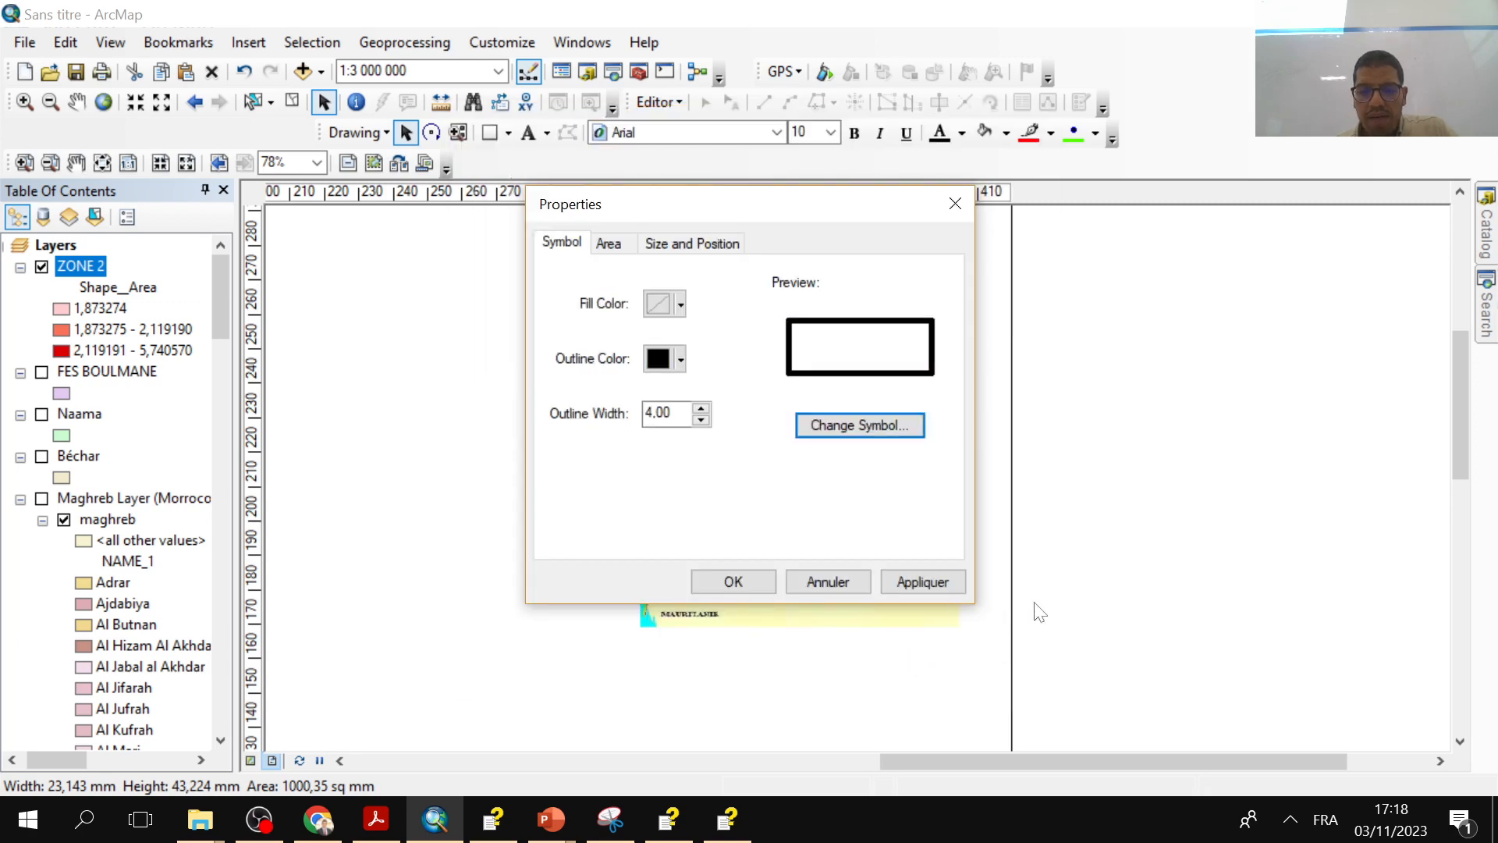
left_click(734, 582)
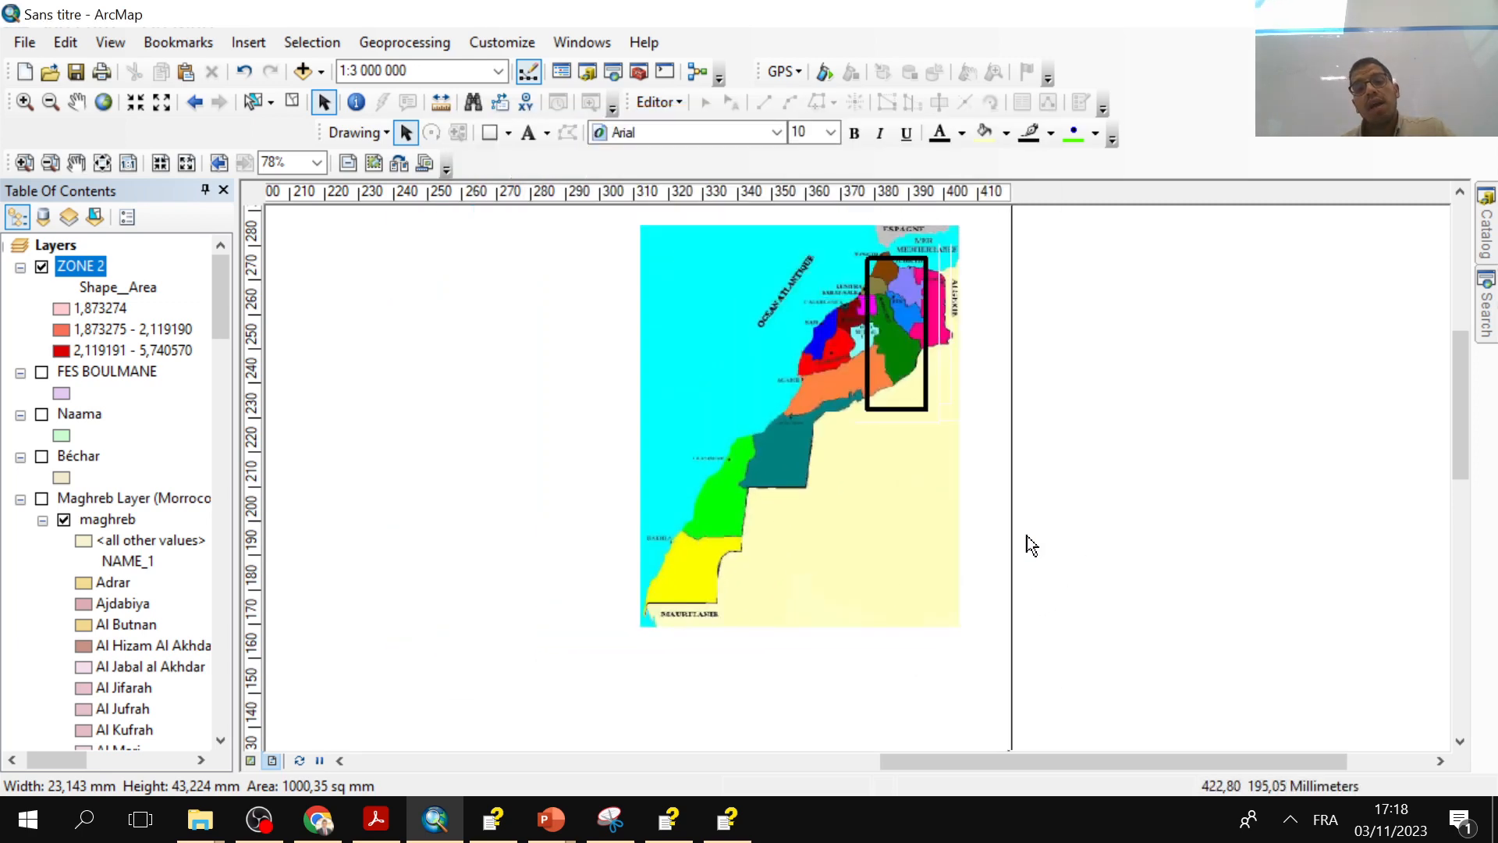
- Try to draw an angled connector line from the inset's black rectangle to the main map frame's east edge, and undo it
scroll(1027, 535, "up", 1)
left_click_drag(1106, 608, 1215, 422)
scroll(1198, 433, "down", 1)
scroll(1155, 435, "up", 2)
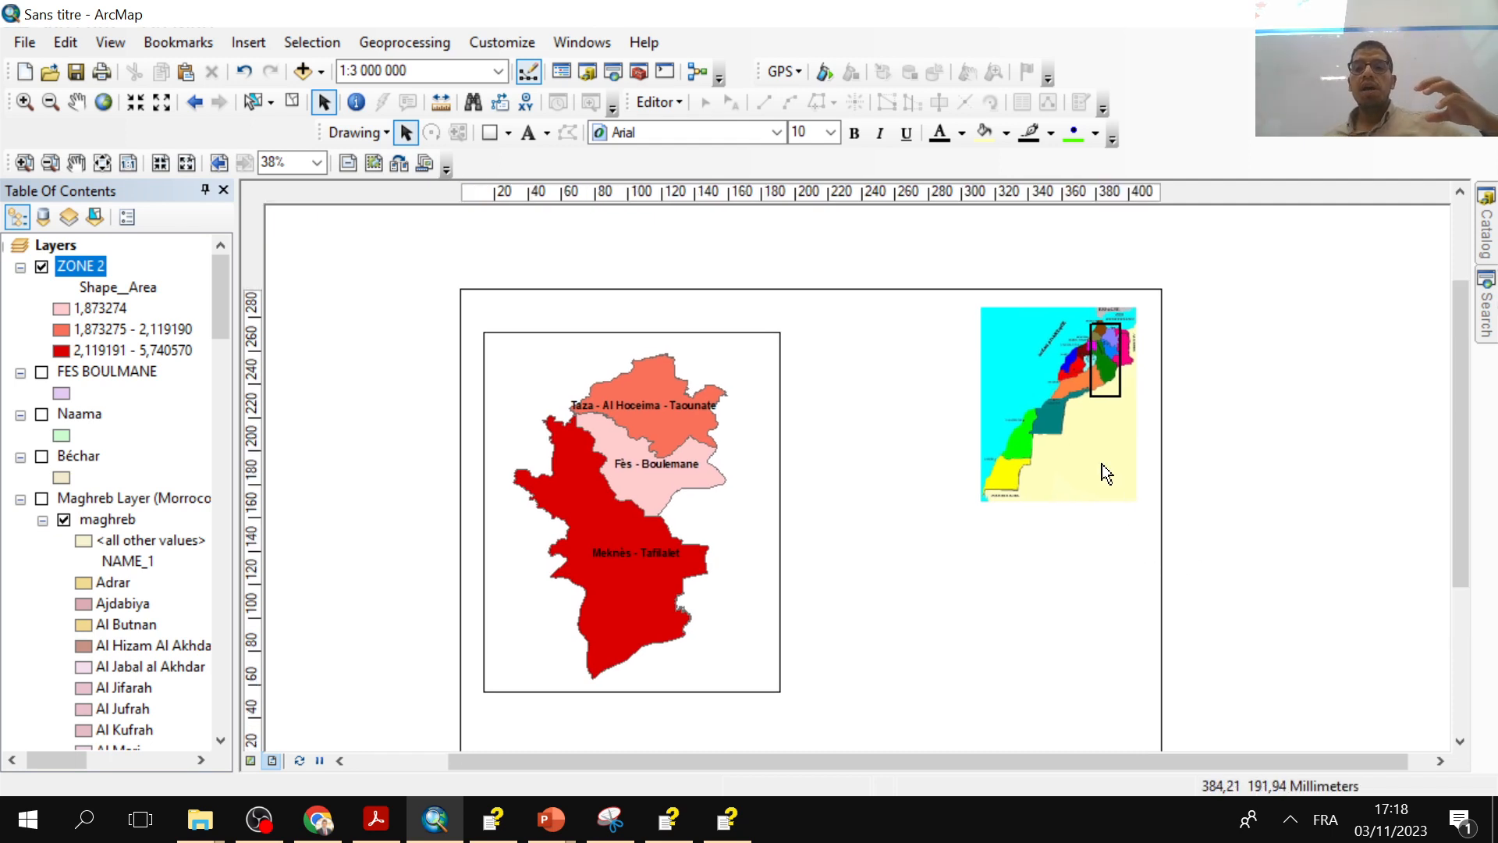
left_click(1102, 464)
left_click(1204, 451)
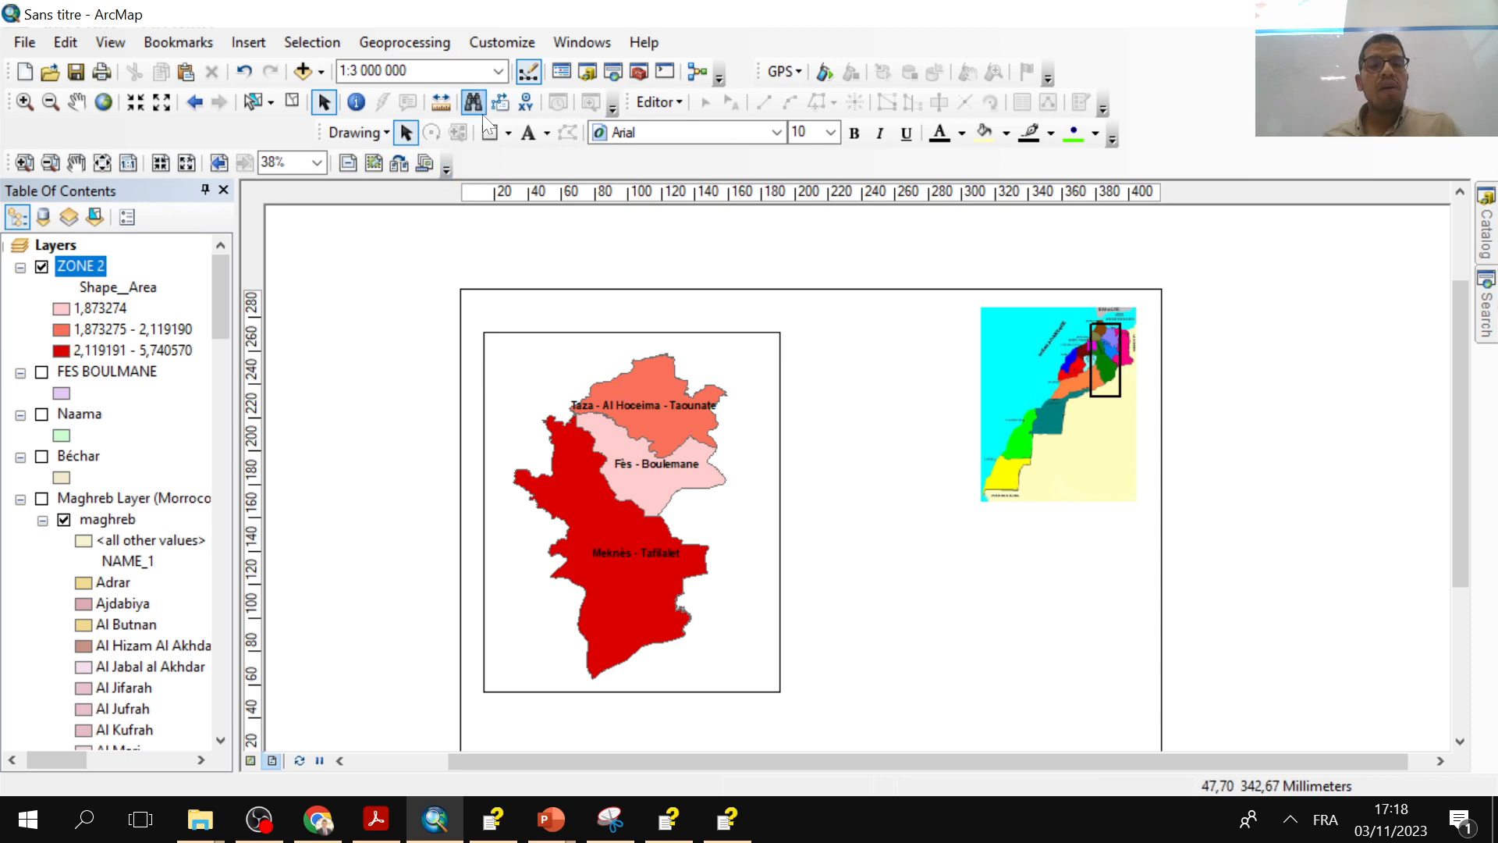
left_click(508, 134)
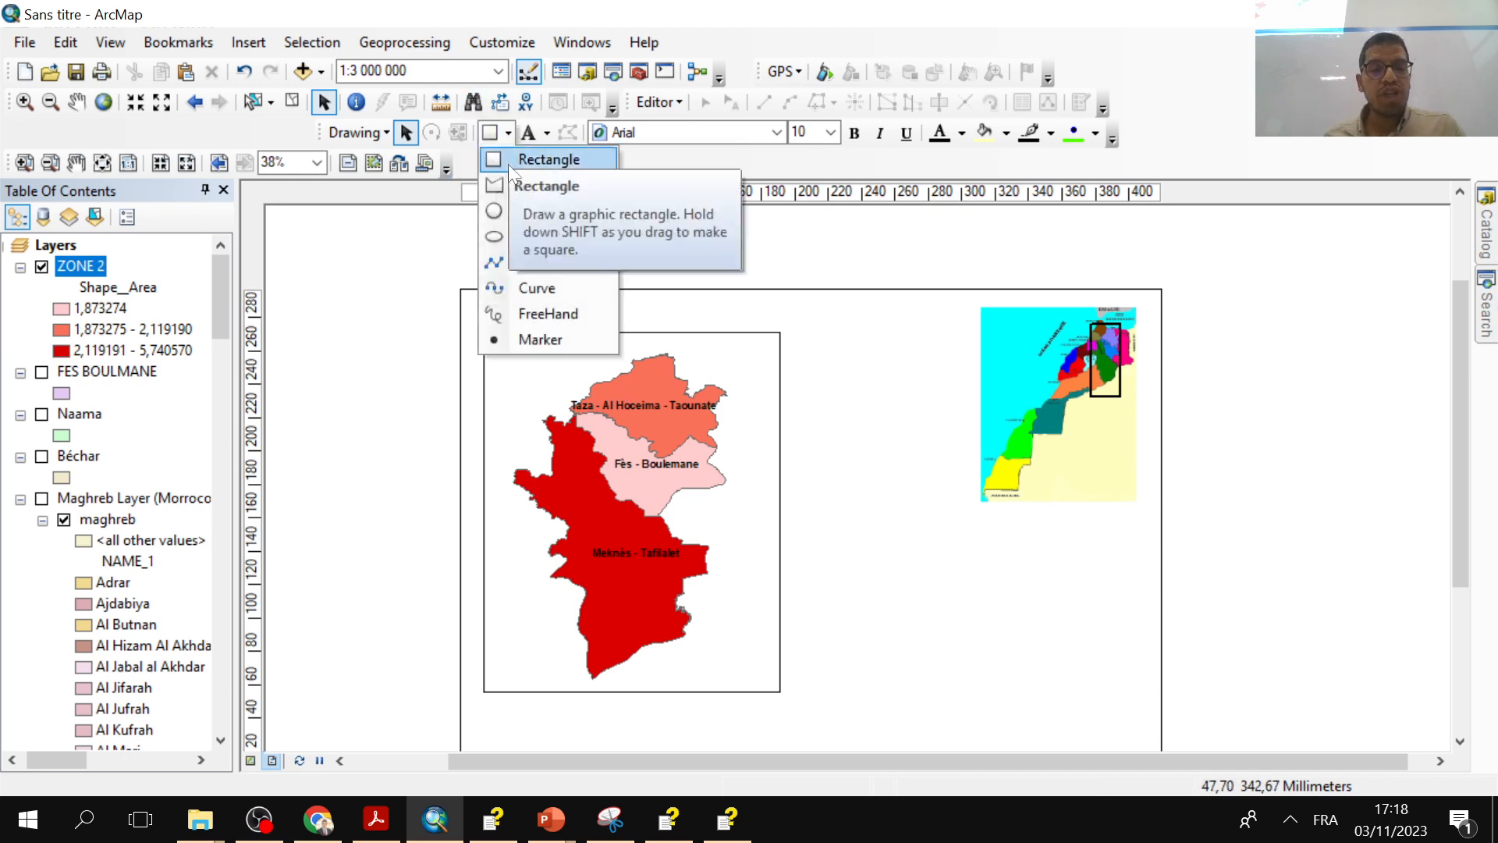
left_click(507, 260)
left_click(1106, 396)
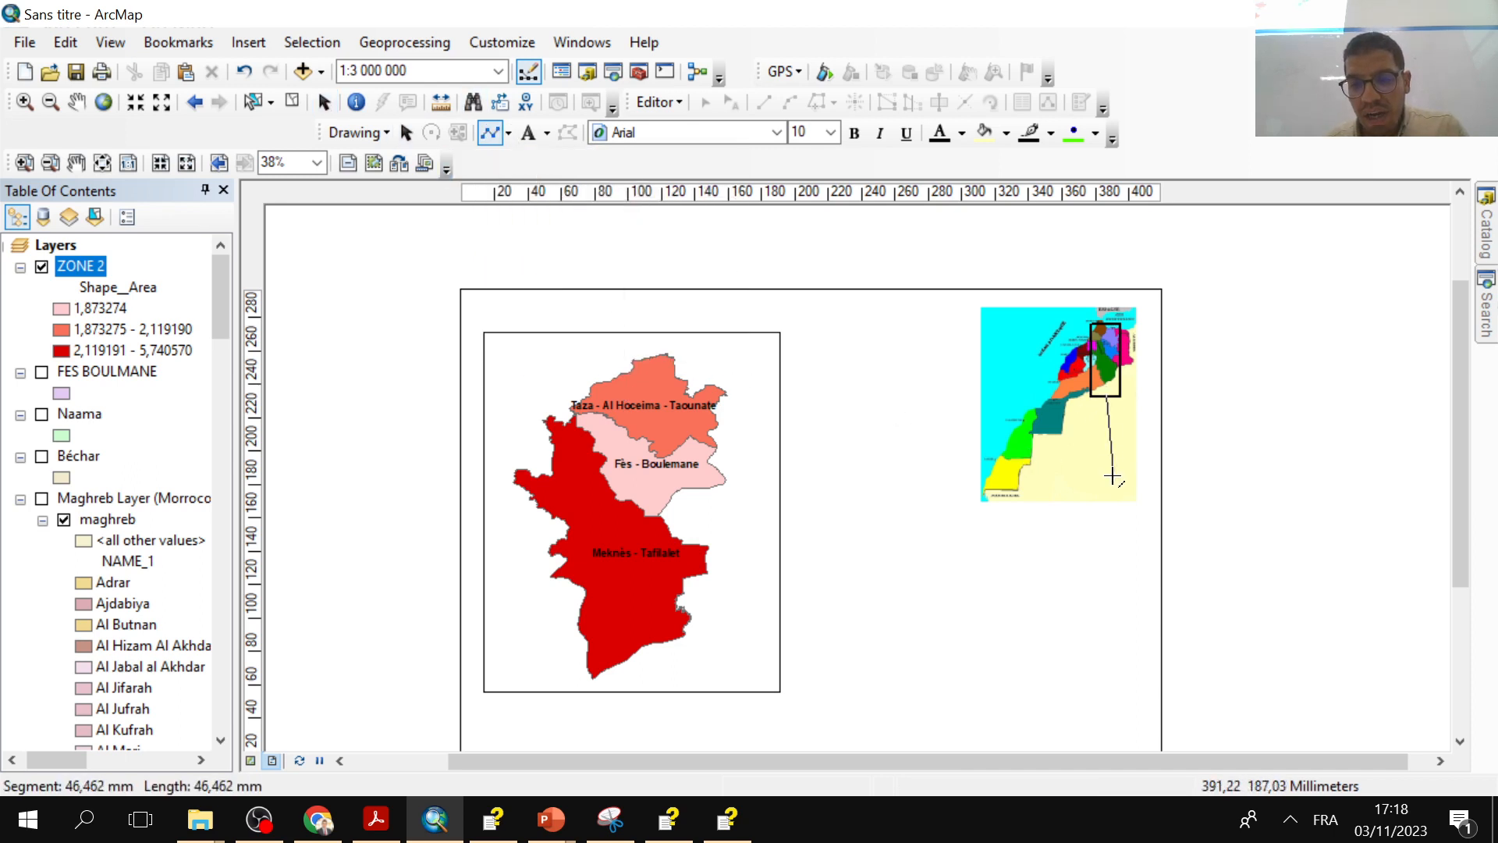
left_click(1107, 540)
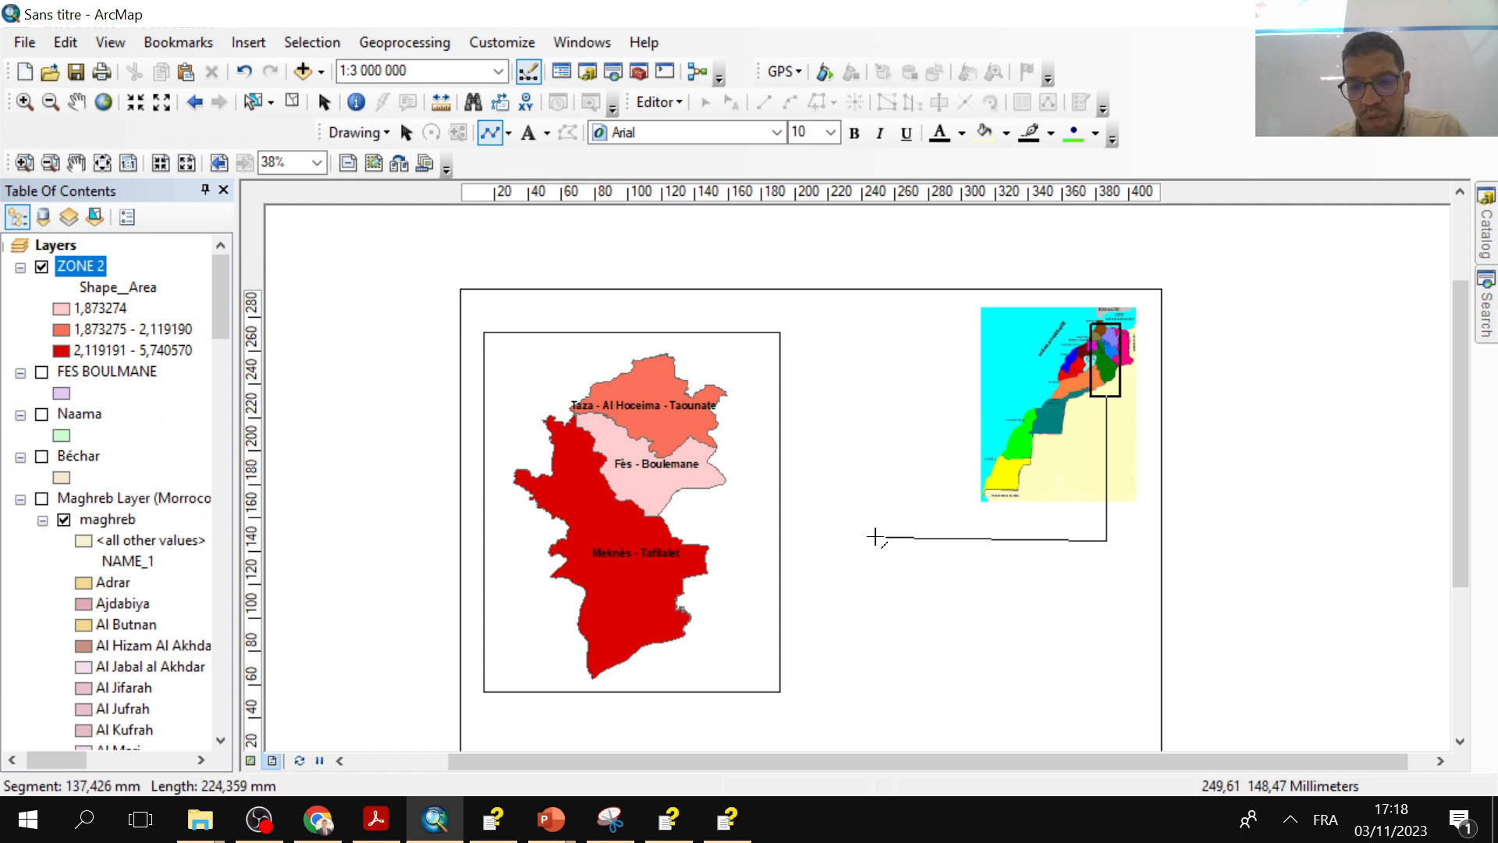
left_click(780, 544)
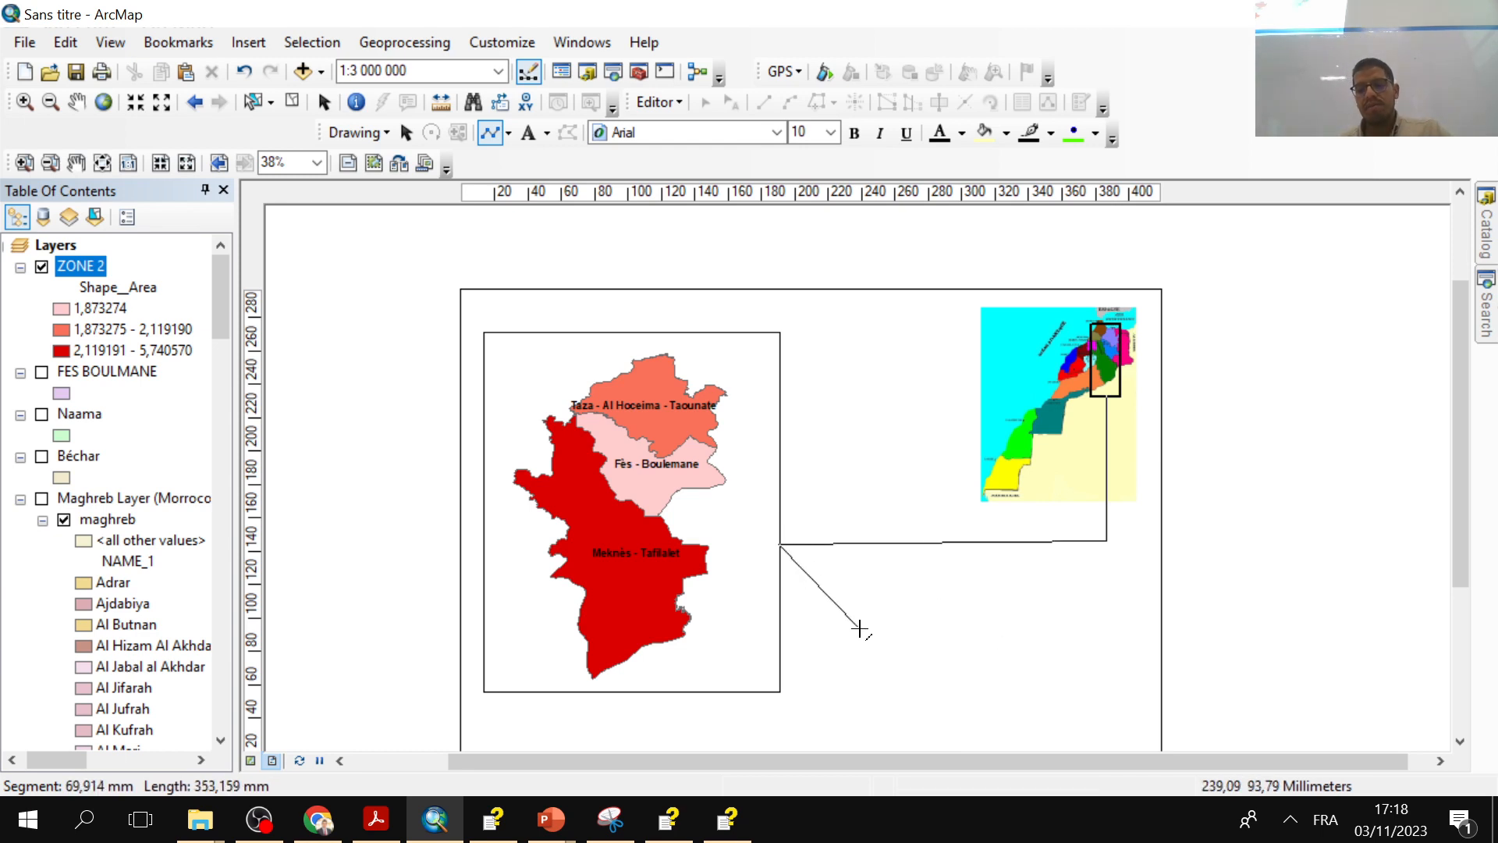
key("Escape")
left_click(952, 631)
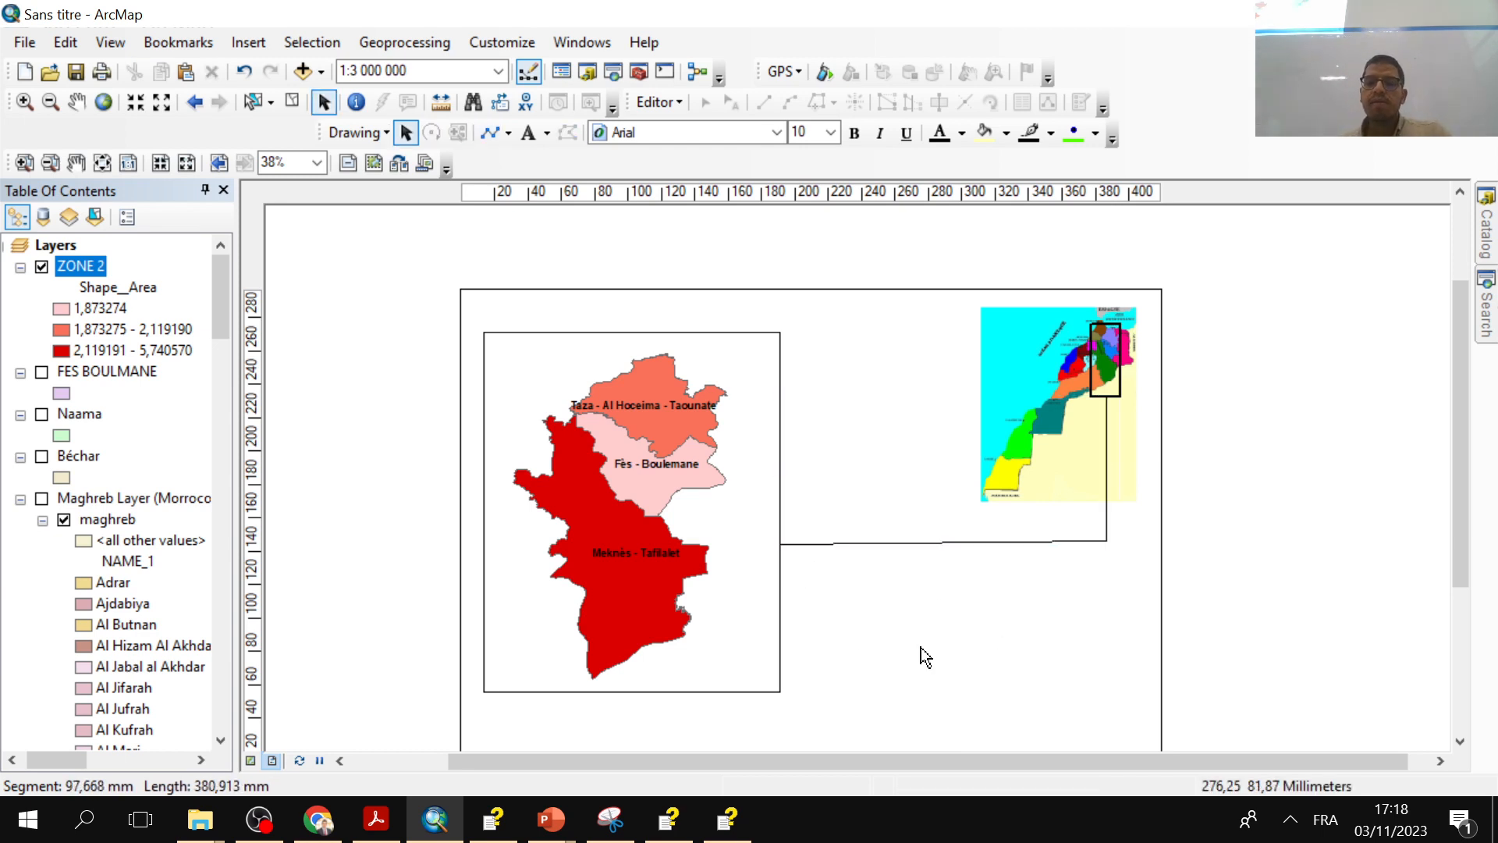
key("ctrl+z")
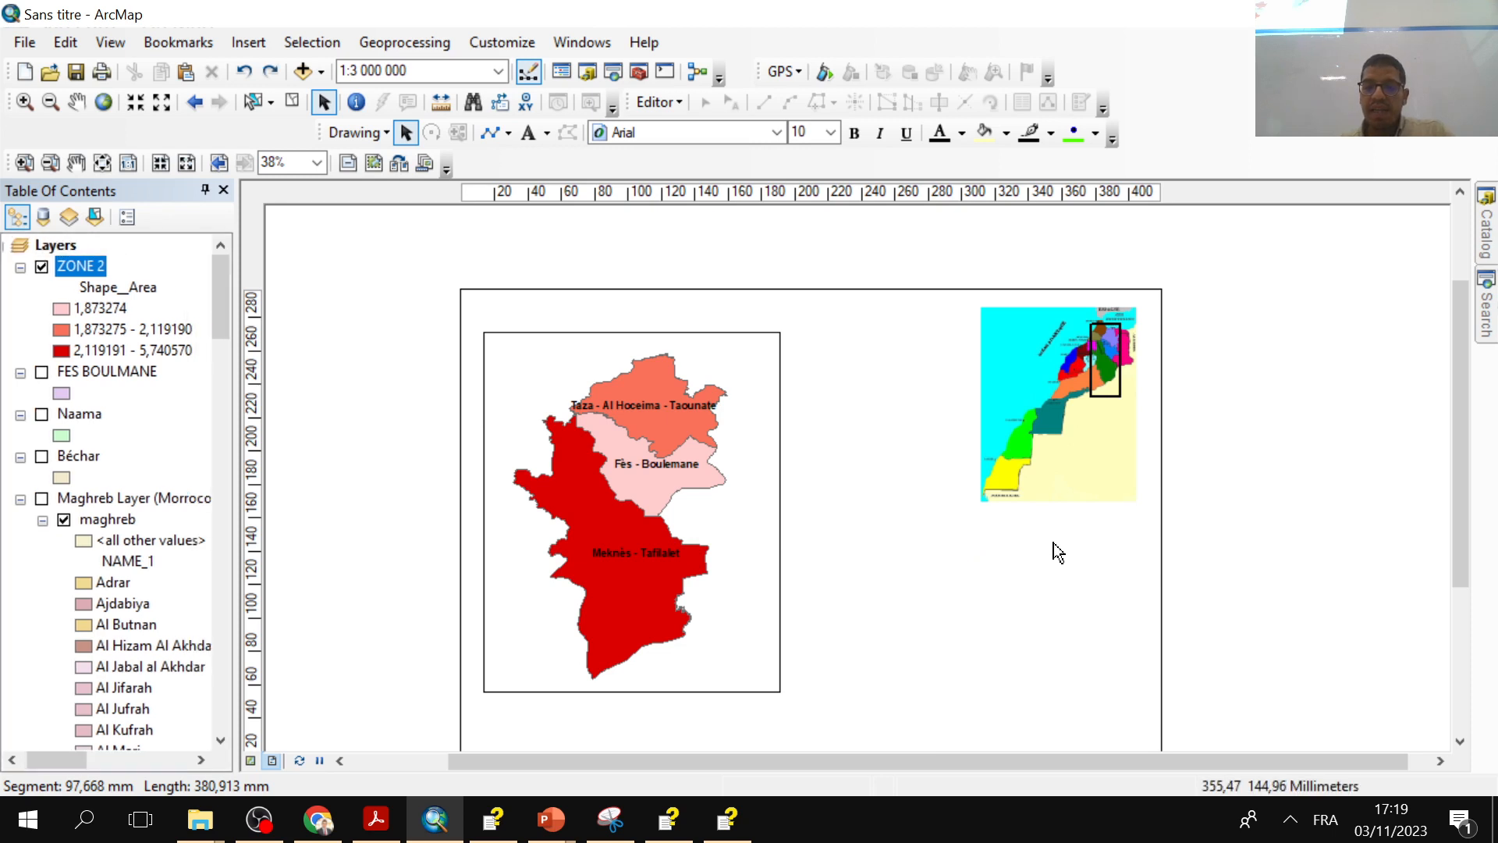
- Draw a connector line from the inset rectangle's lower edge, about 102 mm down and about 195 mm west to the main map frame
left_click(484, 138)
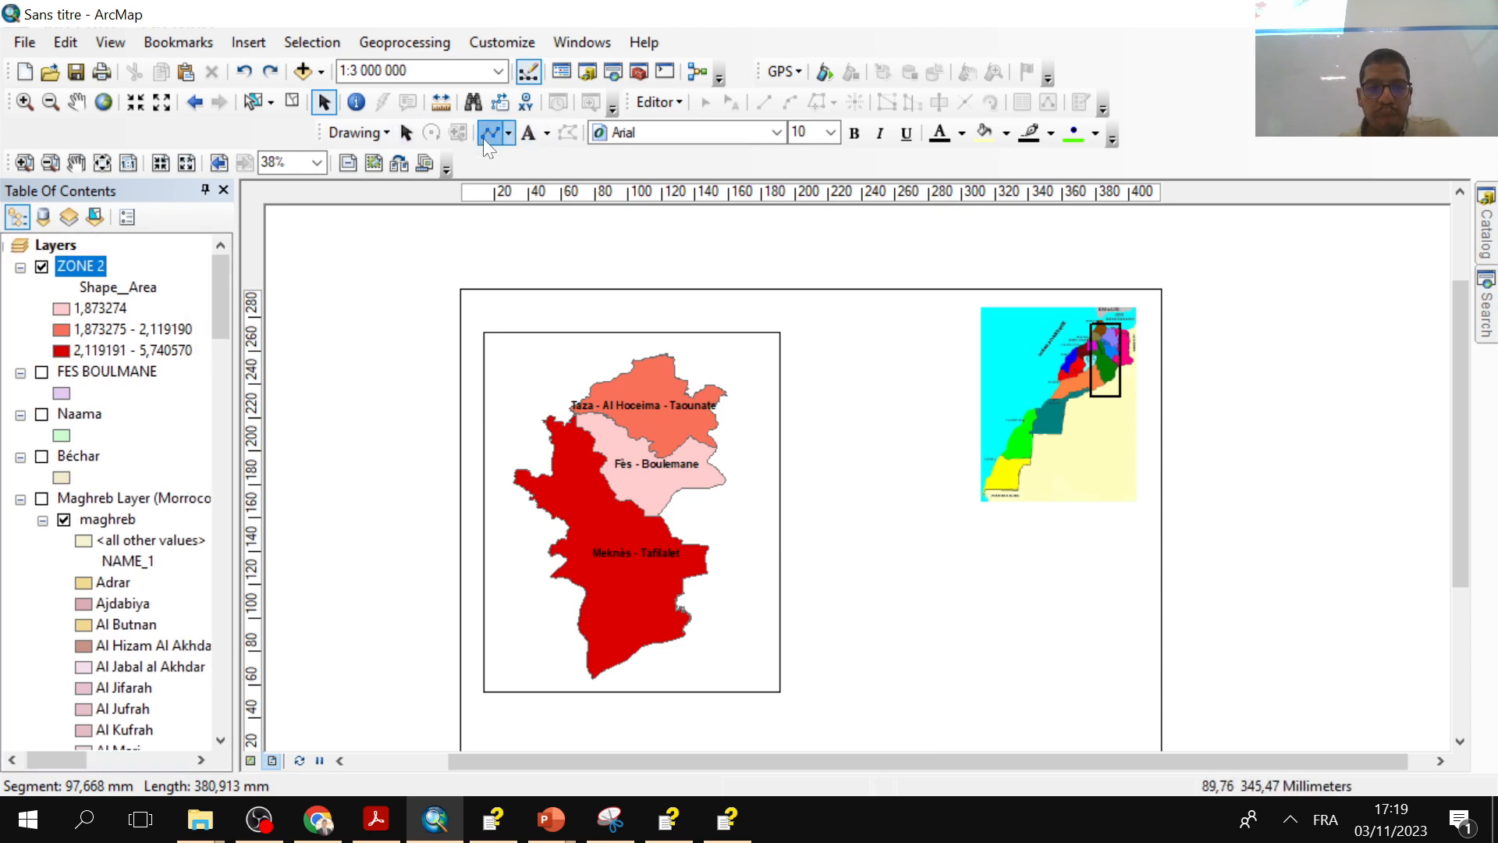
left_click(1109, 396)
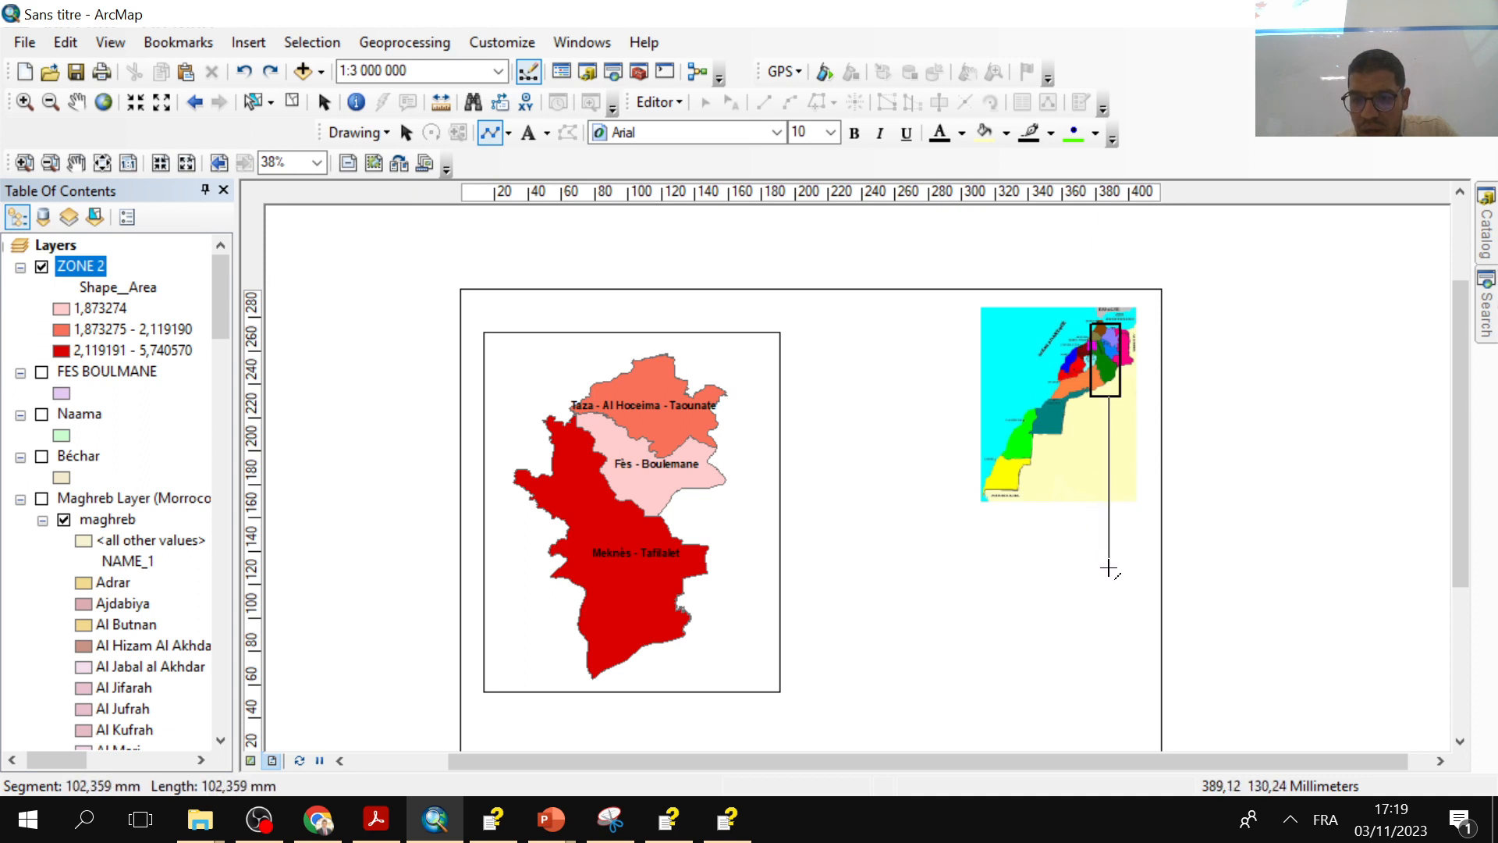
left_click(1109, 568)
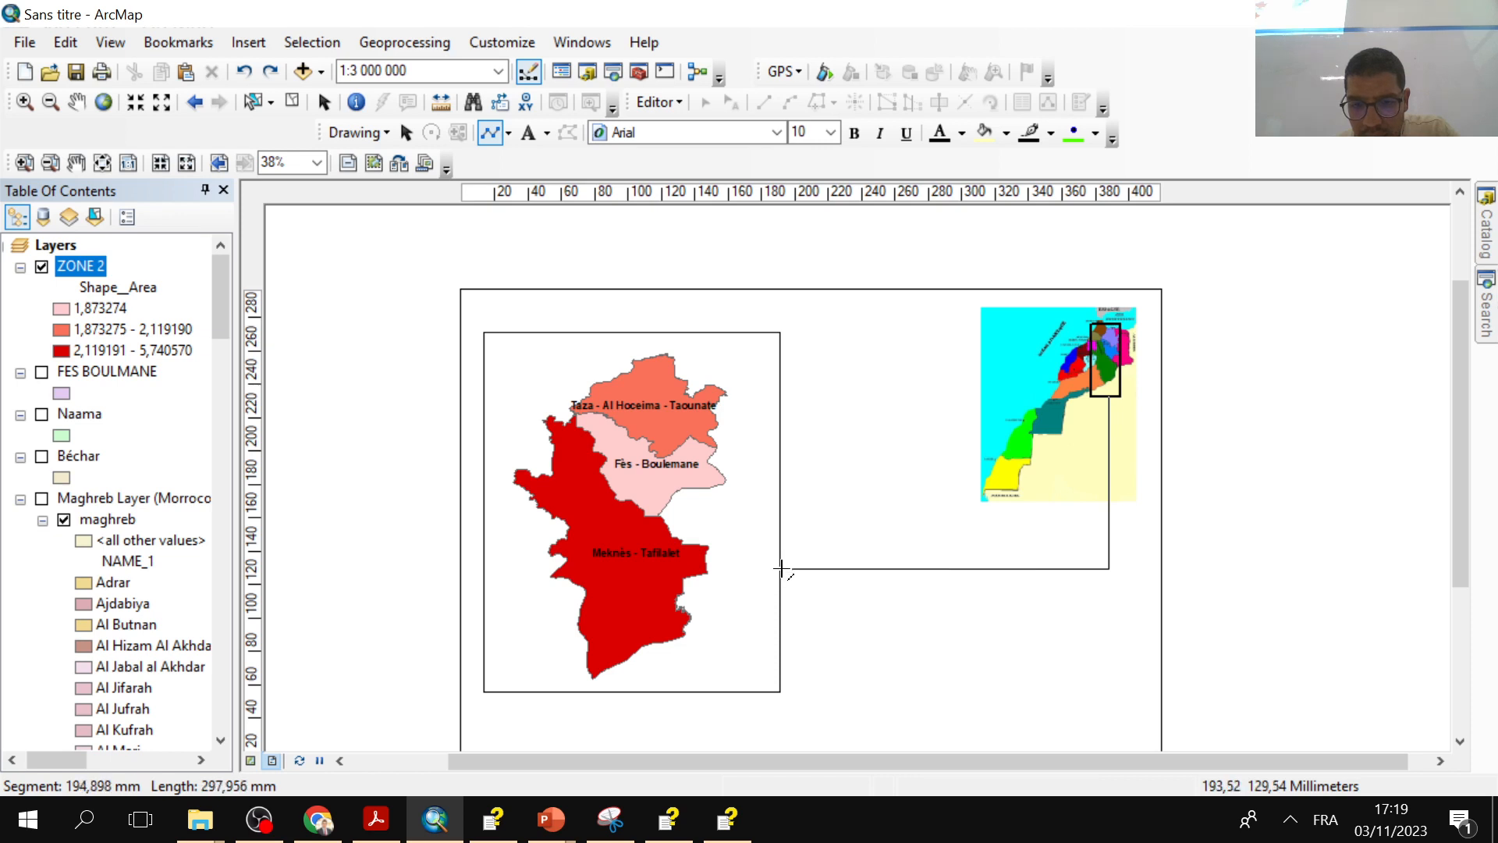
left_click(782, 569)
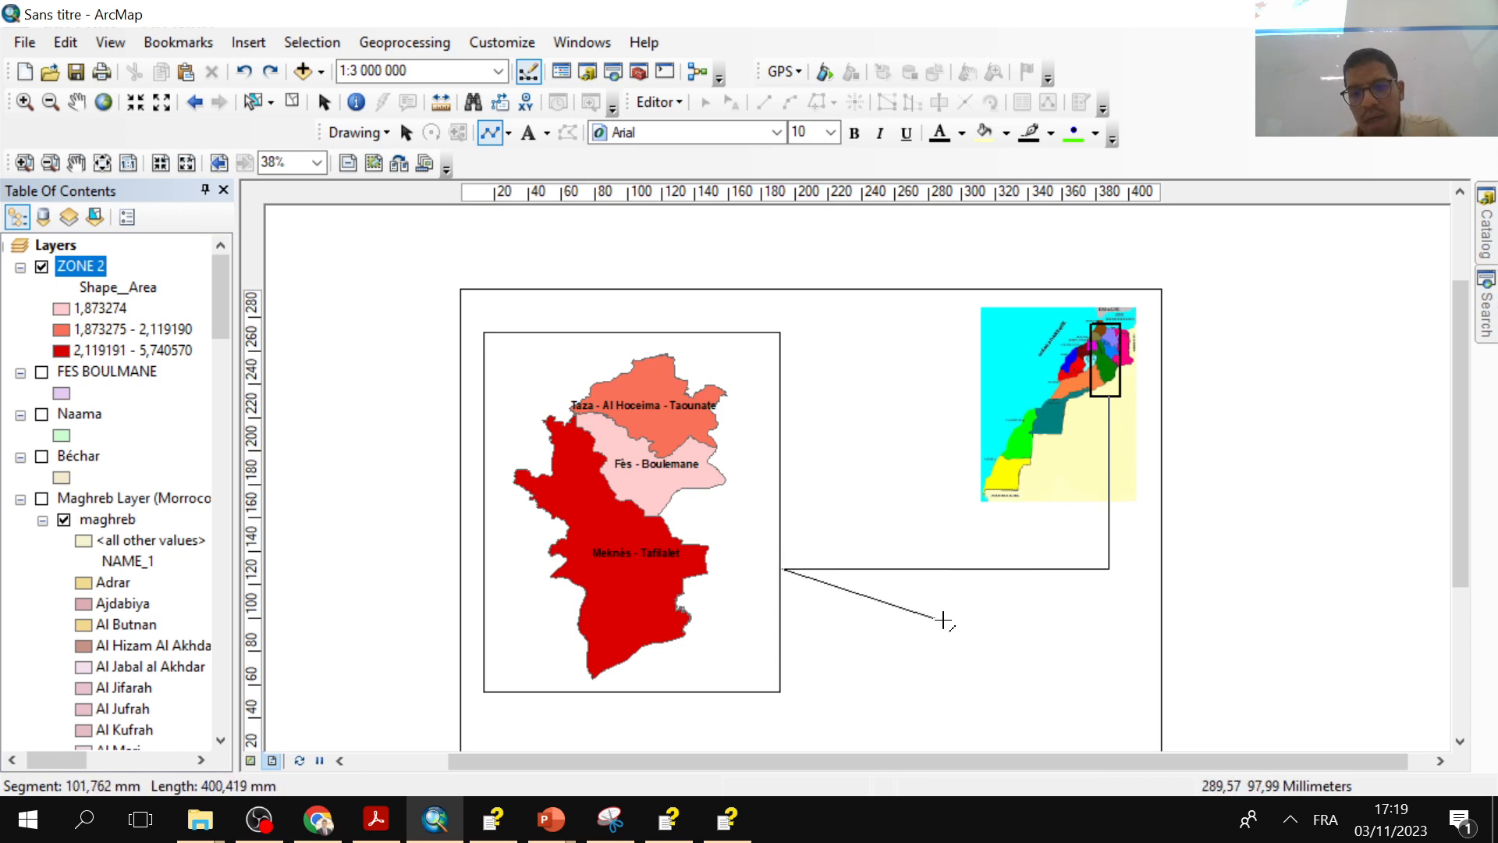
key("F2")
left_click(935, 608)
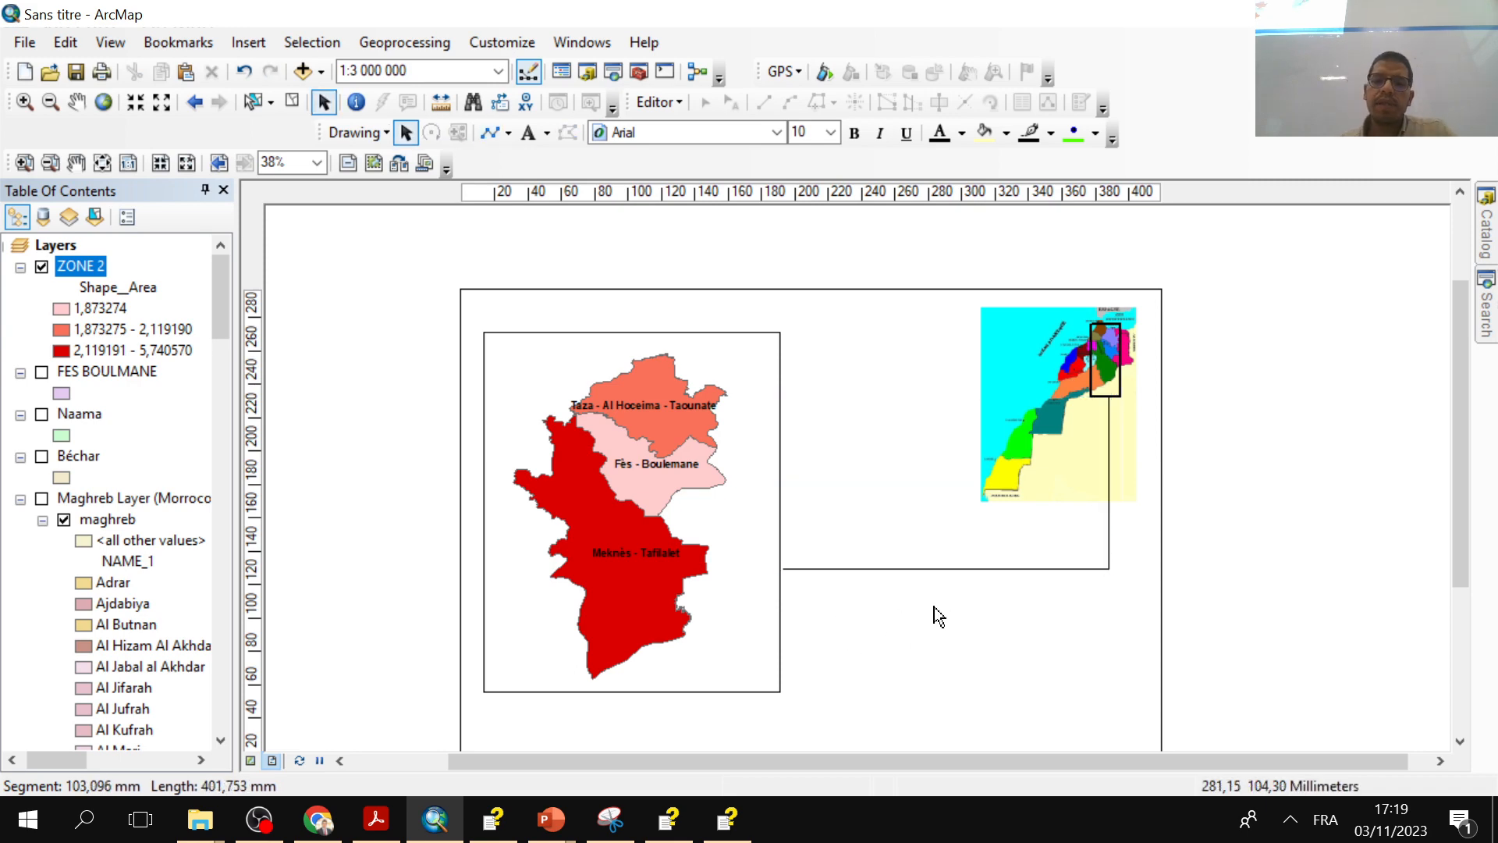
- Give the connector line the black Arrows at Start and End symbol with a width of 4
left_click(1003, 570)
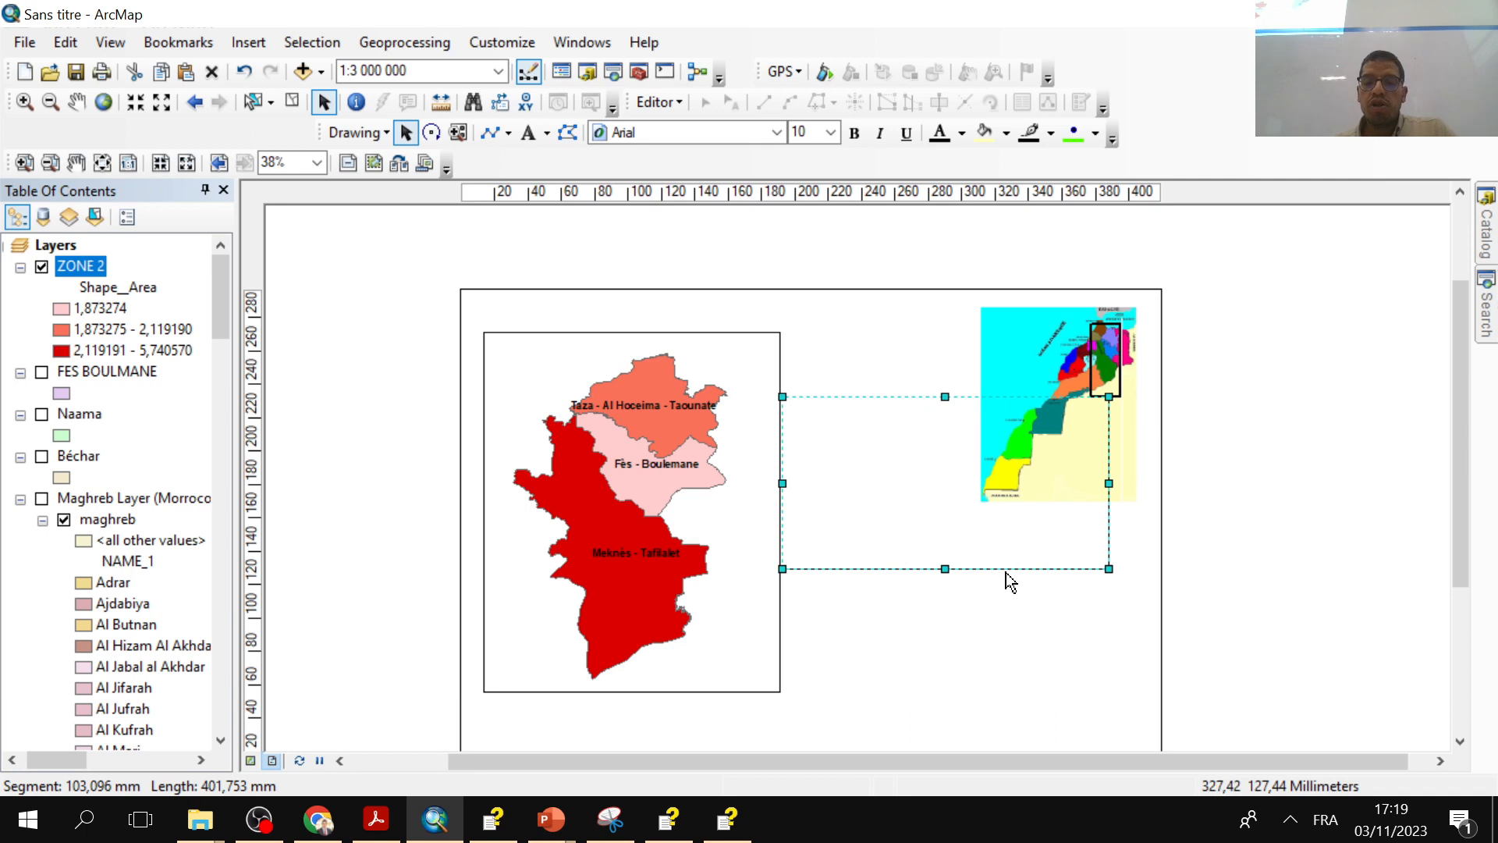
double_click(1007, 569)
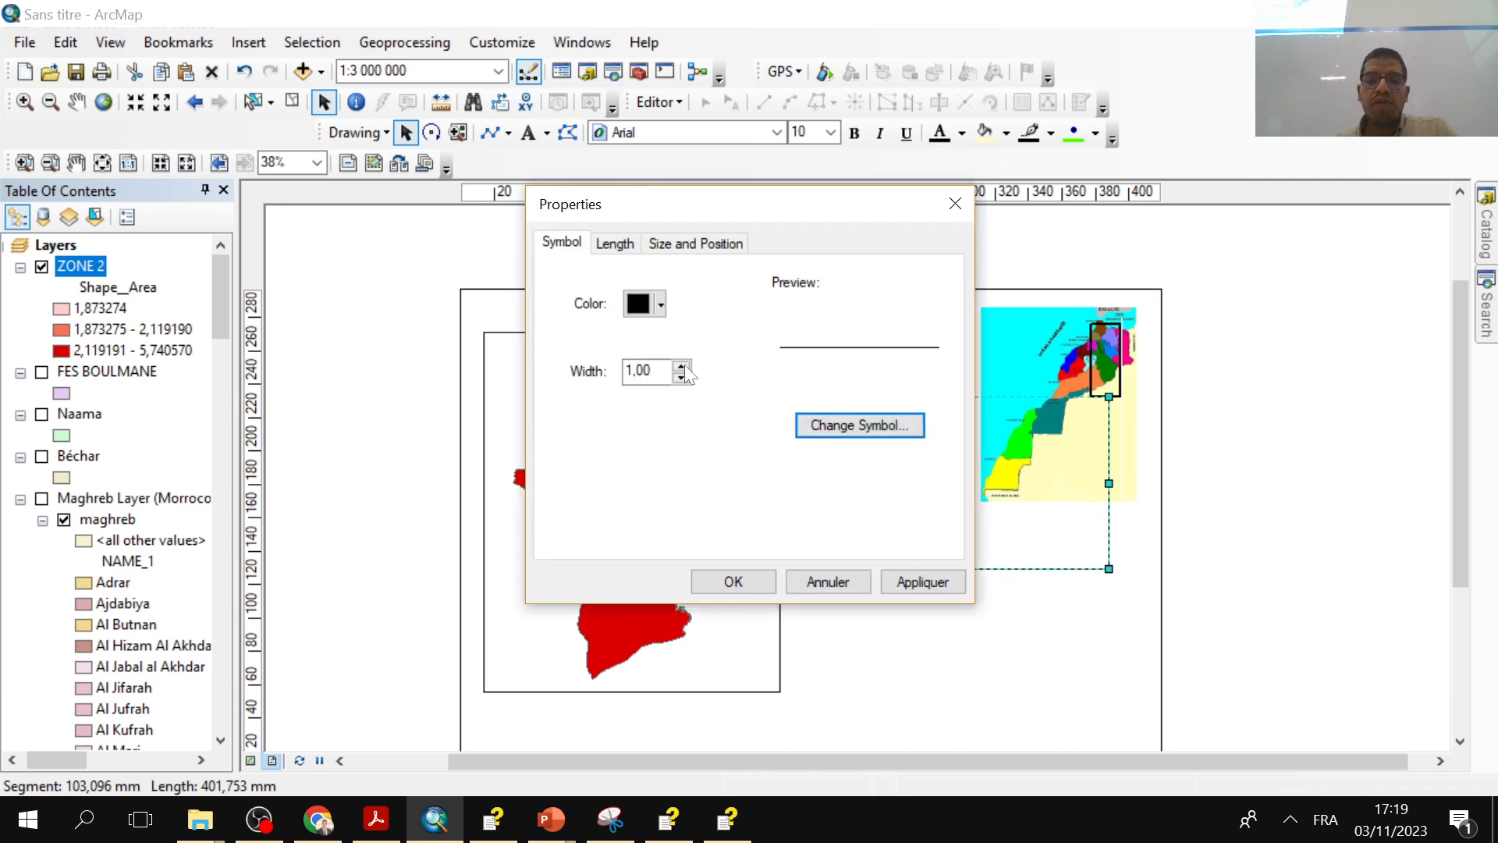
left_click(652, 312)
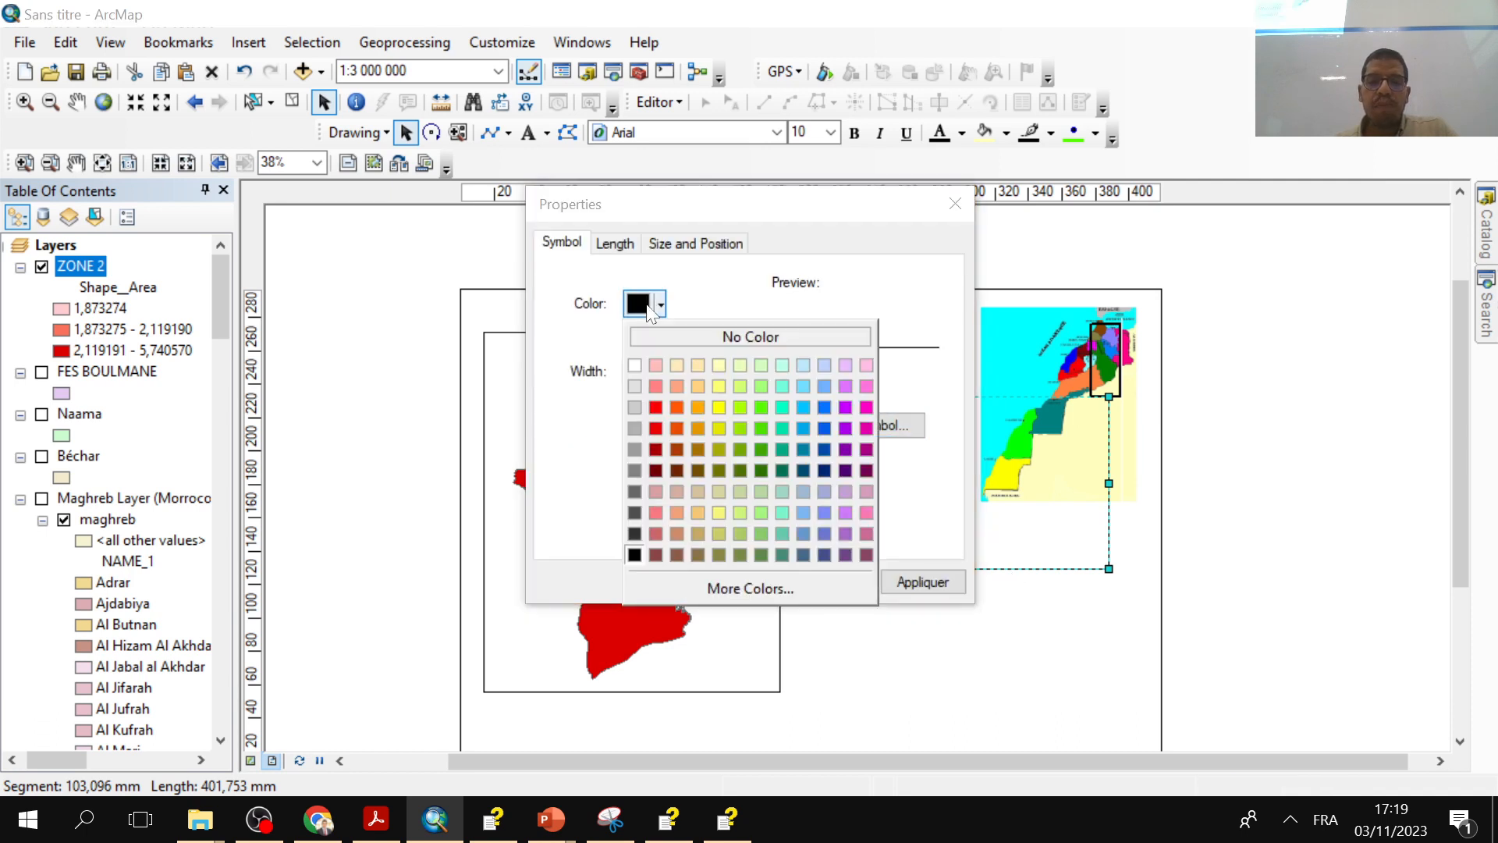
left_click(655, 407)
left_click(831, 424)
scroll(816, 343, "down", 2)
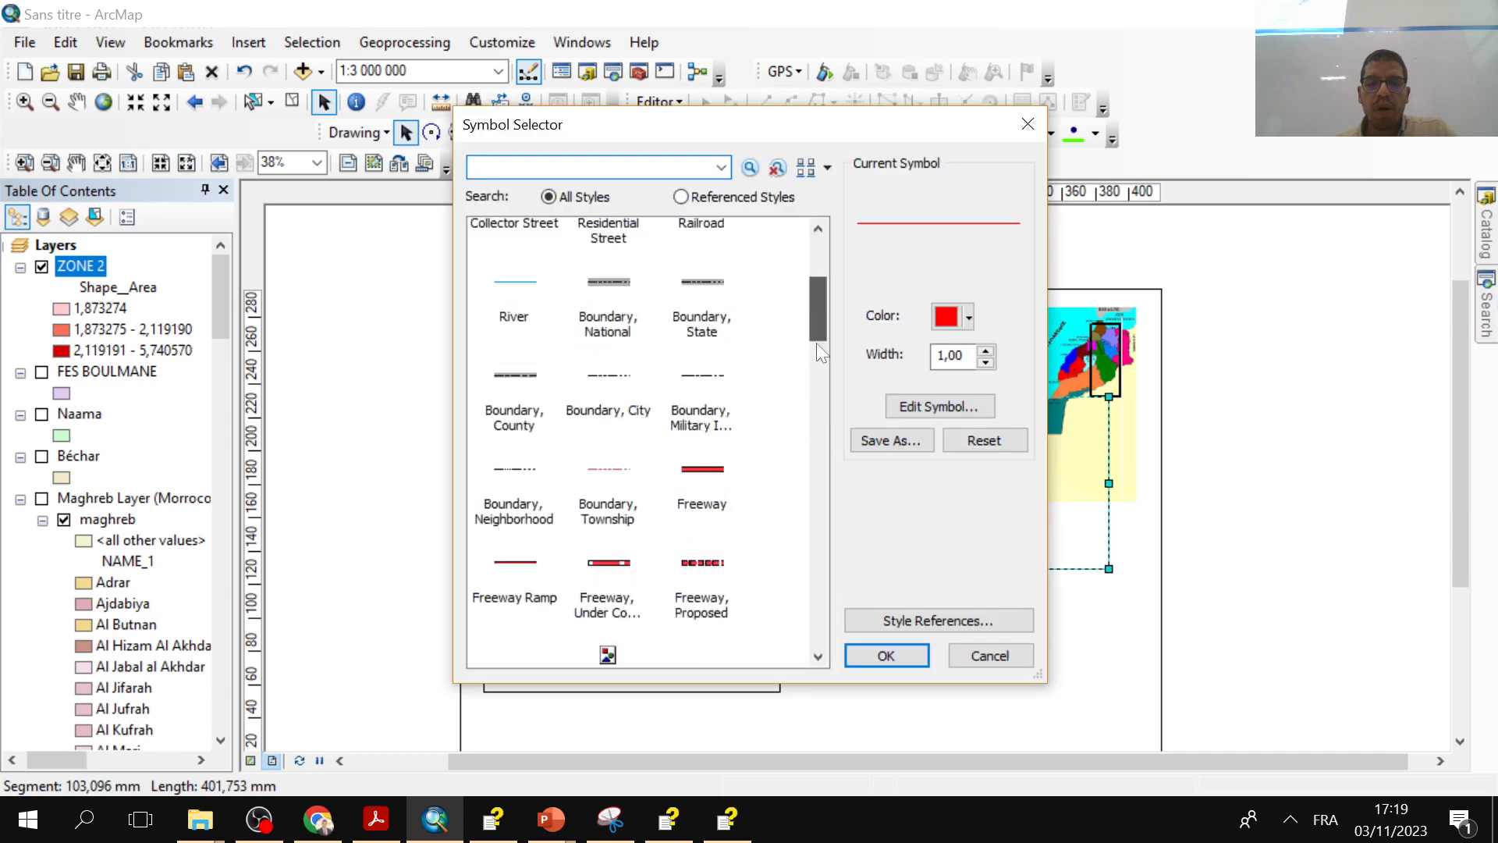
left_click_drag(817, 344, 826, 638)
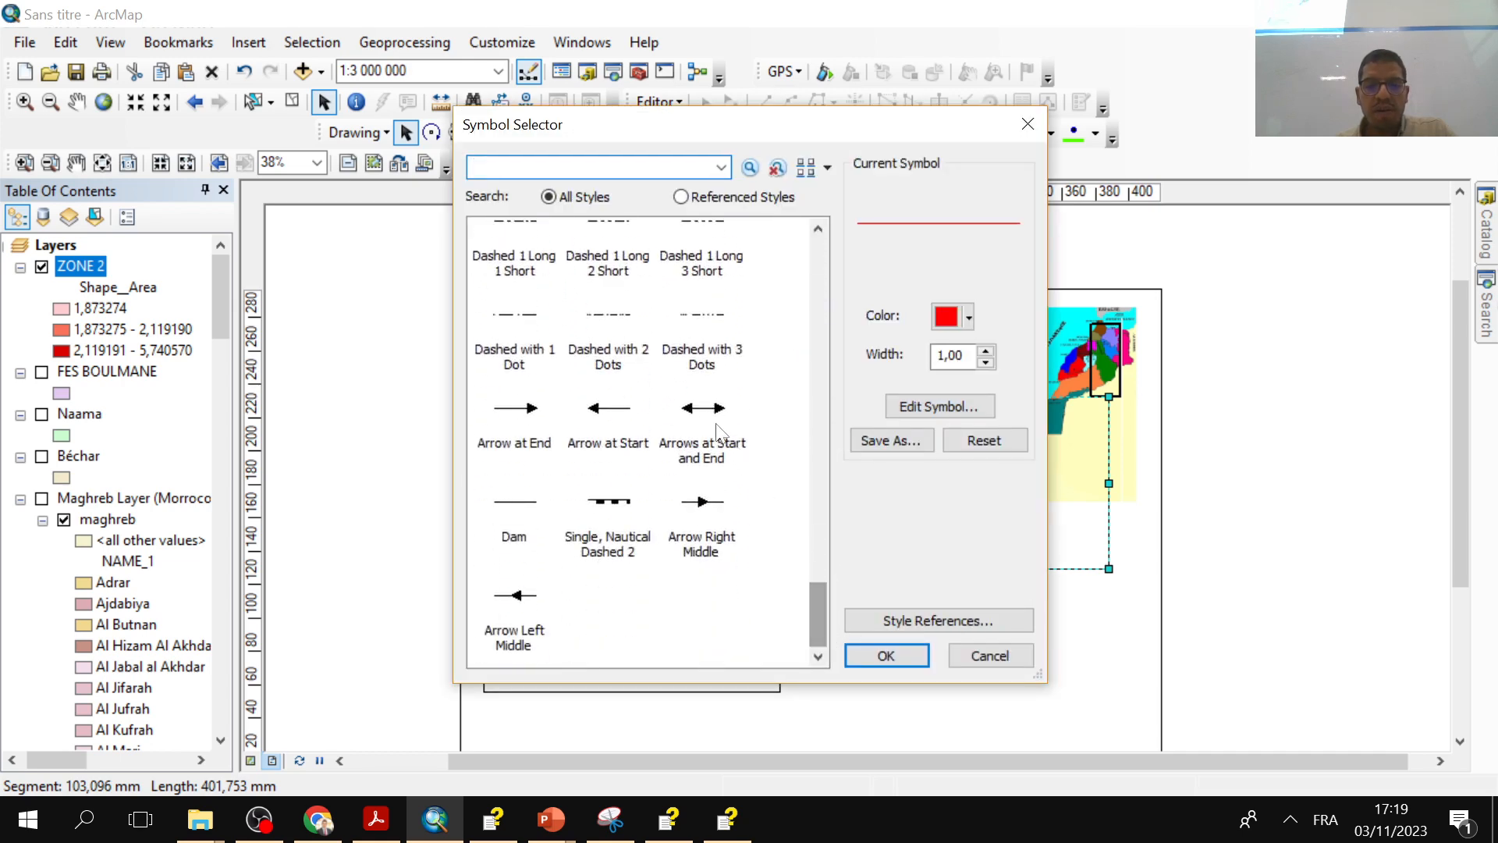
double_click(703, 422)
double_click(683, 363)
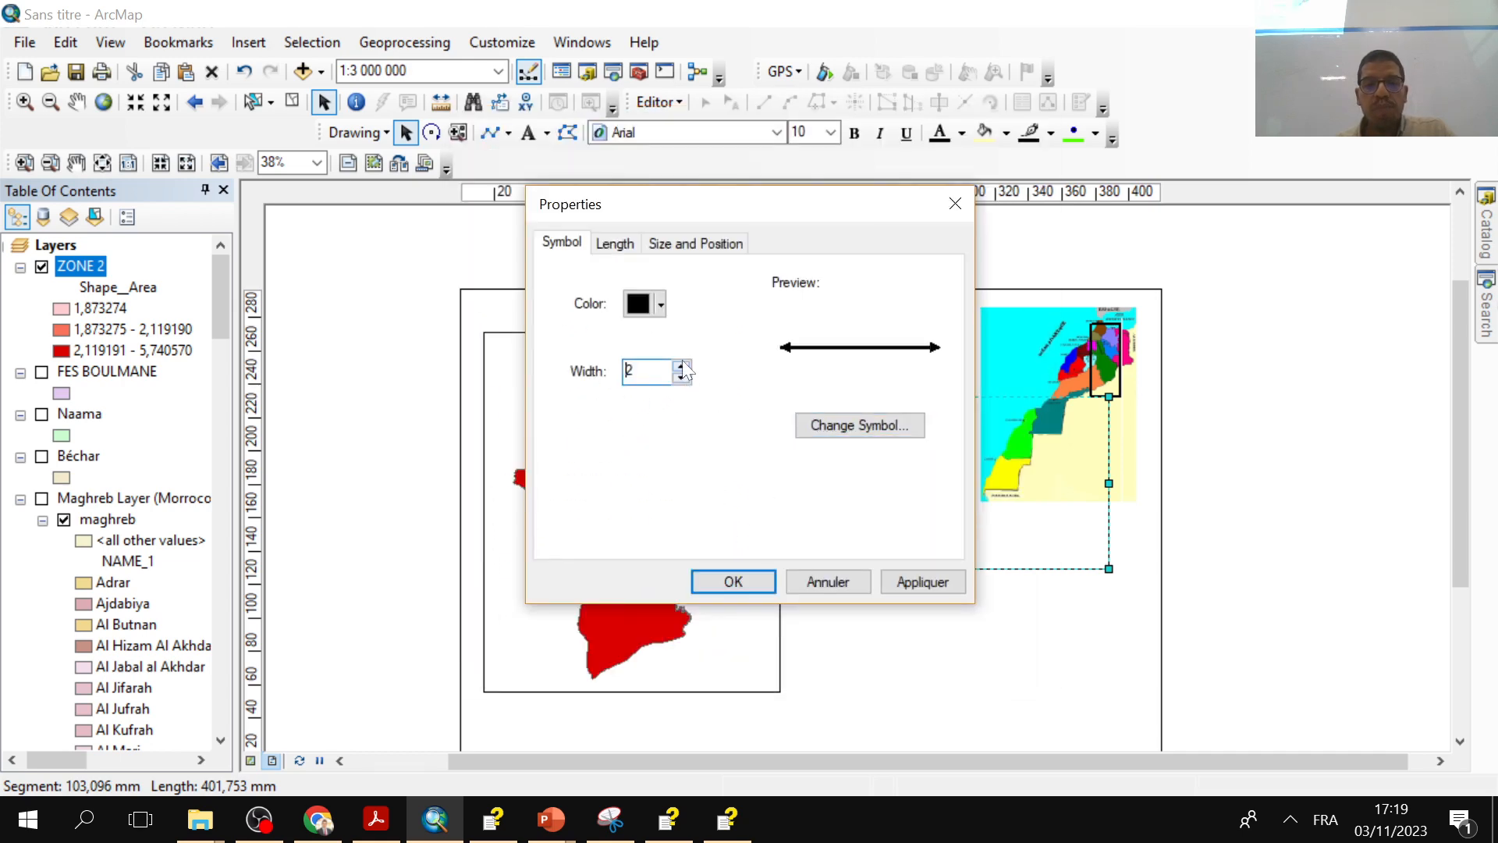
left_click(923, 580)
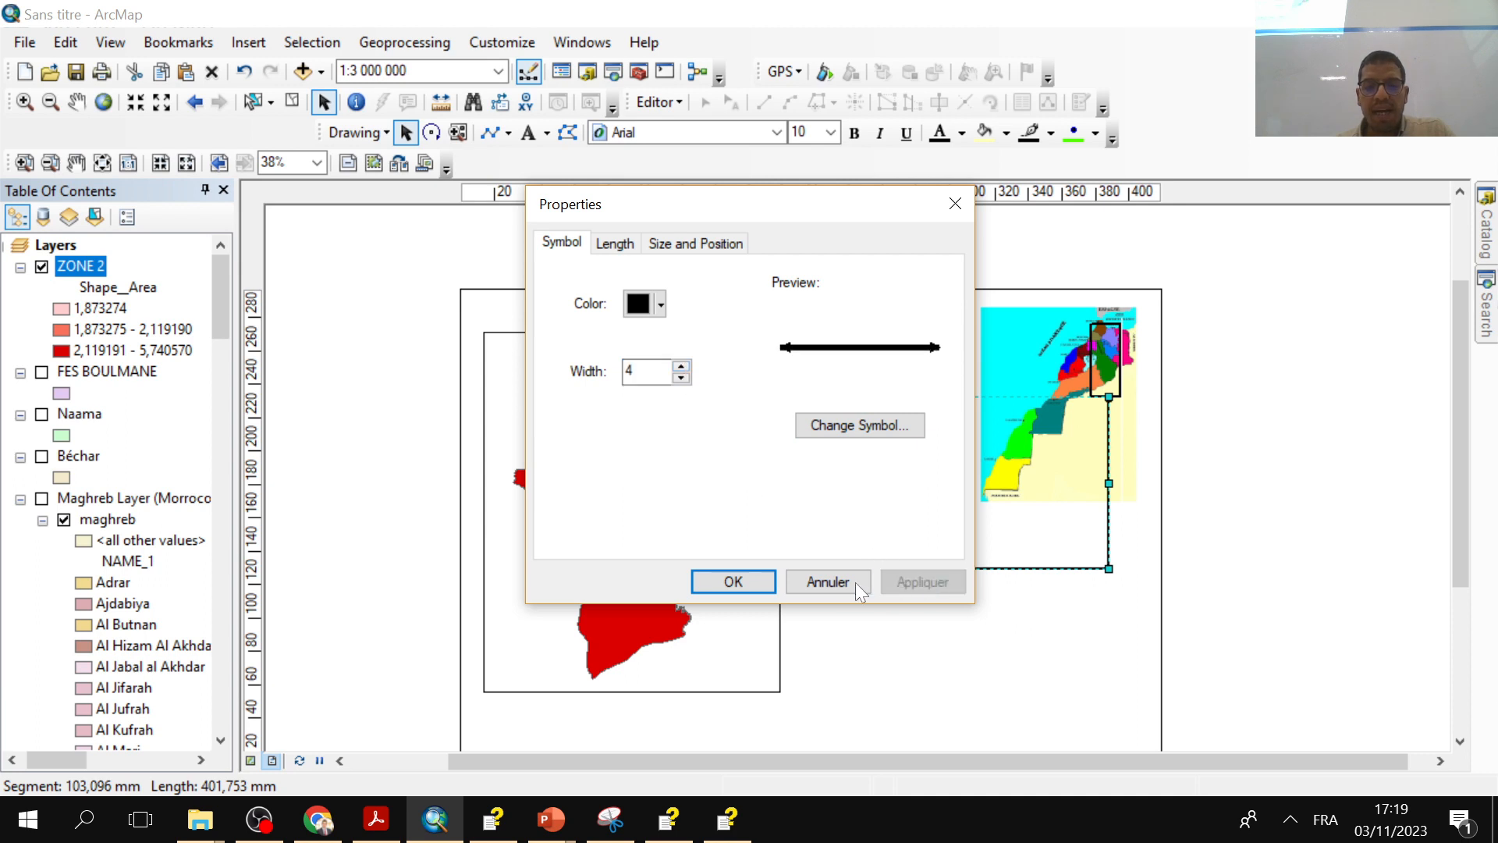
left_click(728, 579)
left_click(1044, 646)
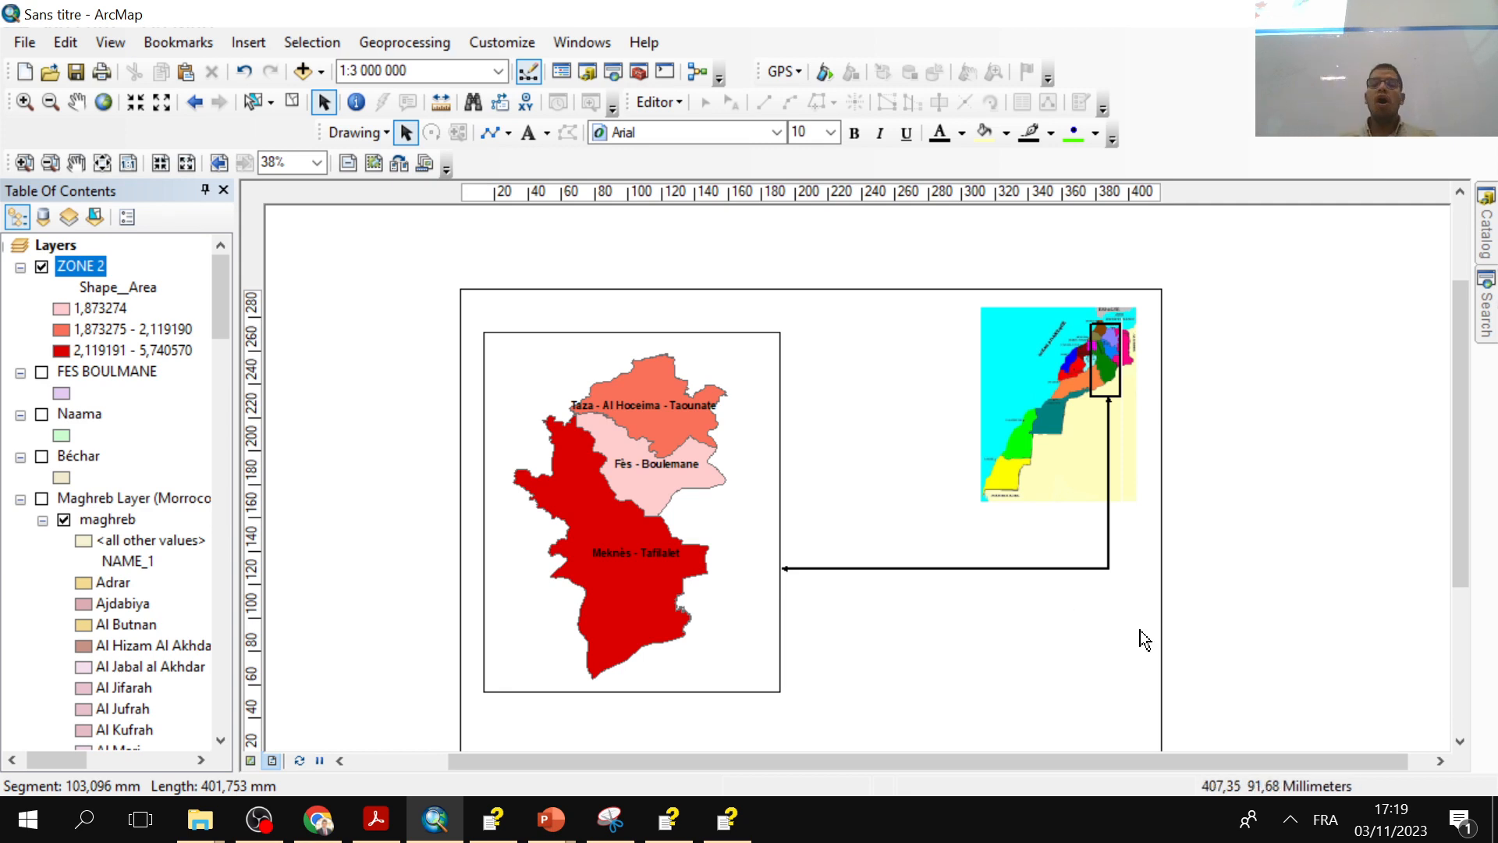
- Start inserting a legend with the ZONE 2 layer as its only item
scroll(907, 605, "up", 2)
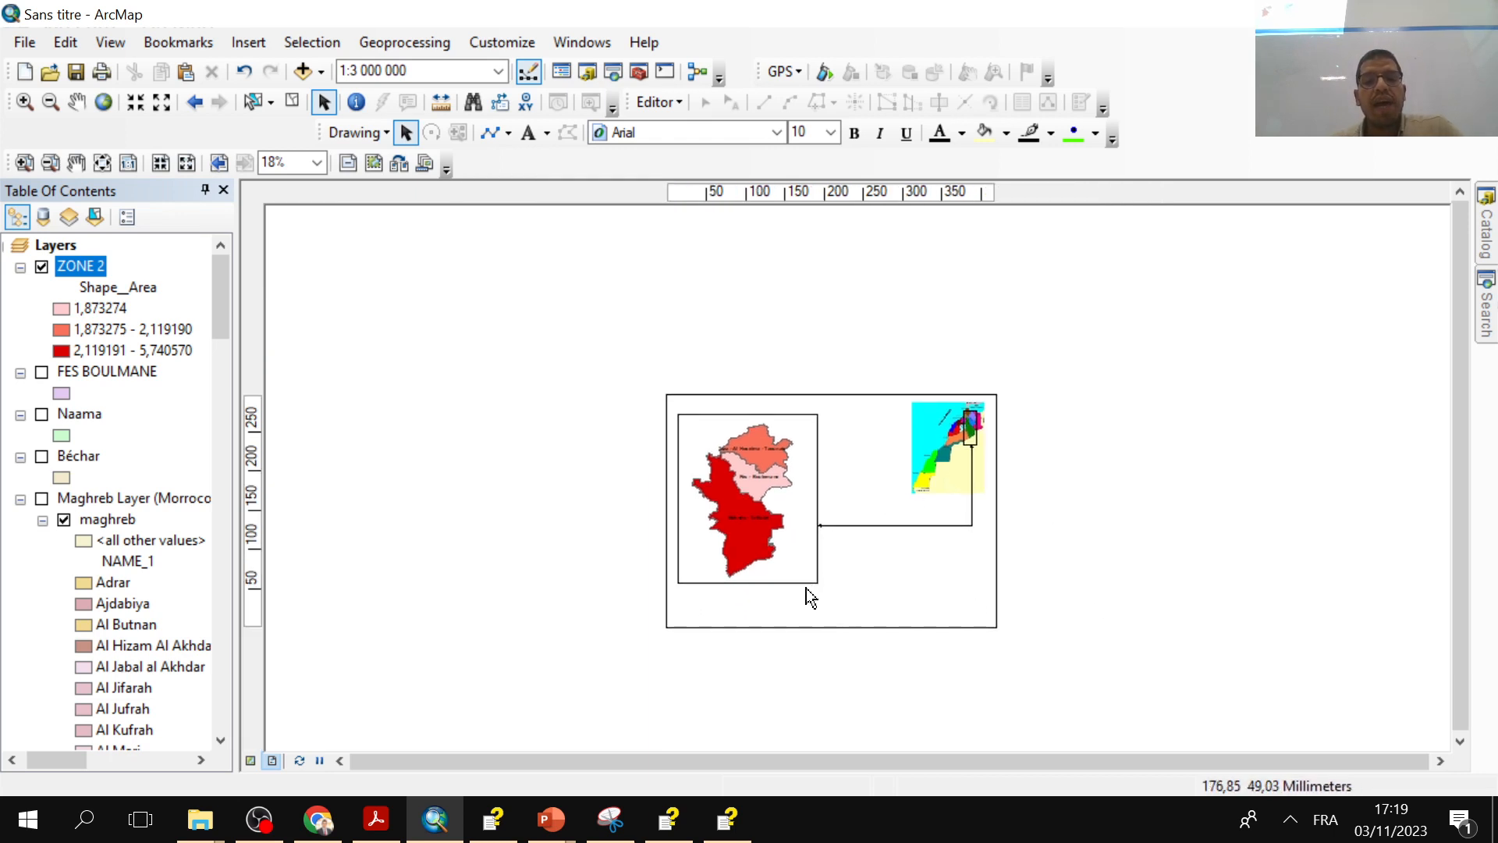
left_click(248, 43)
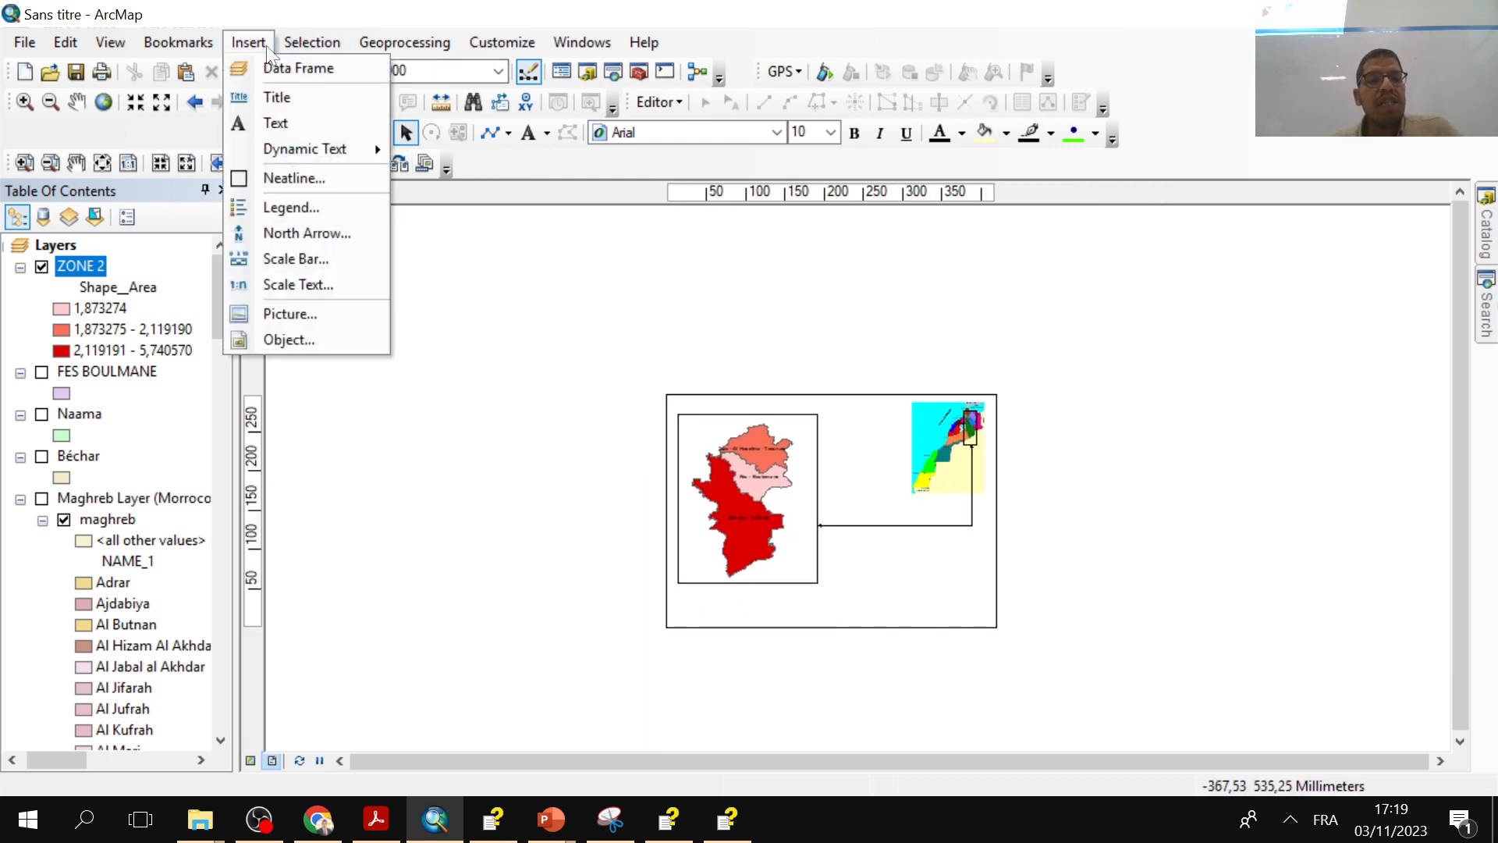
left_click(336, 208)
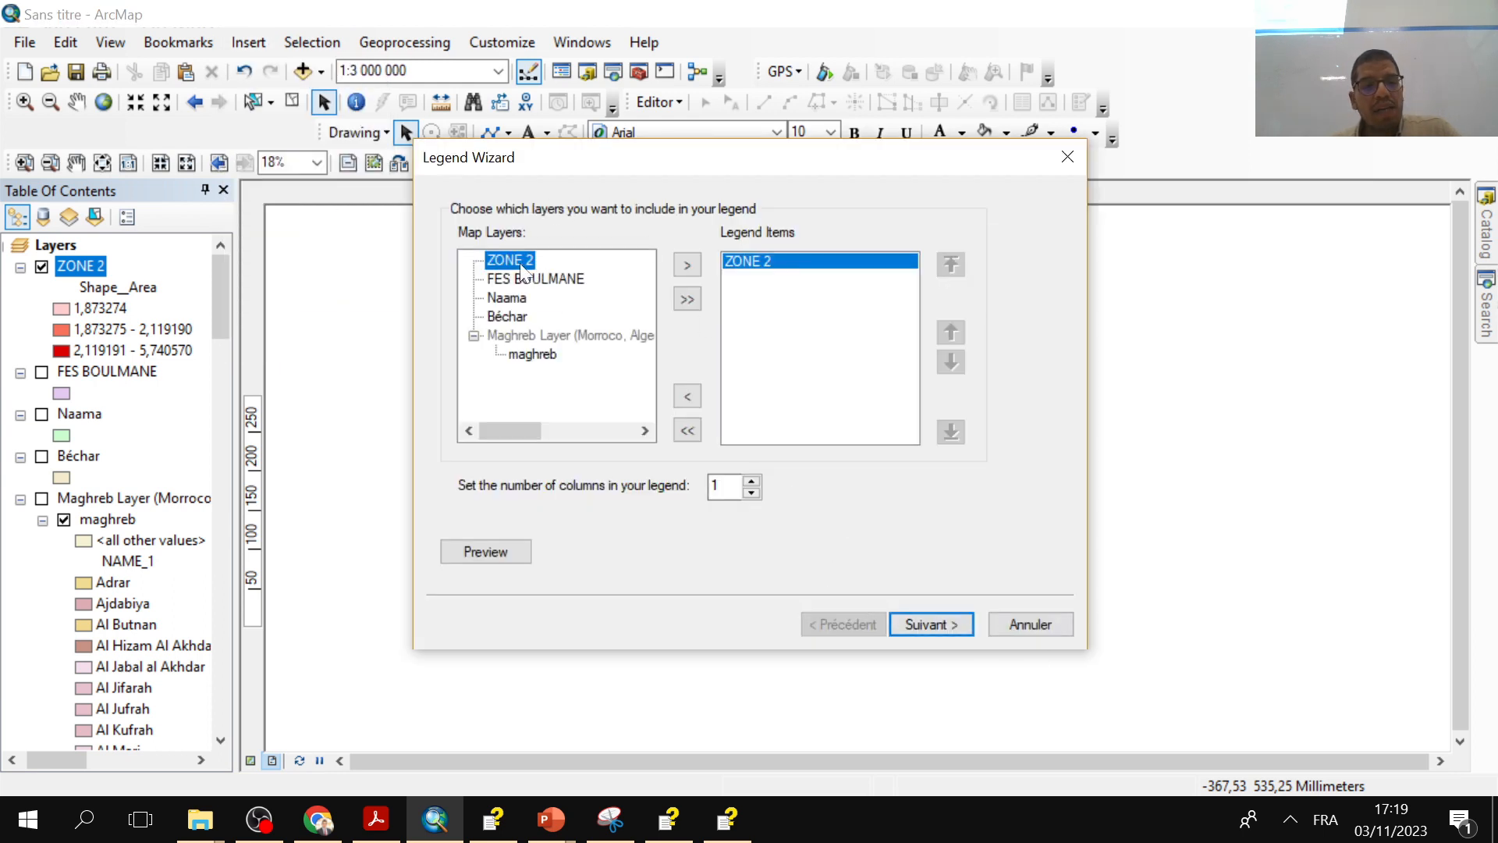
left_click(936, 629)
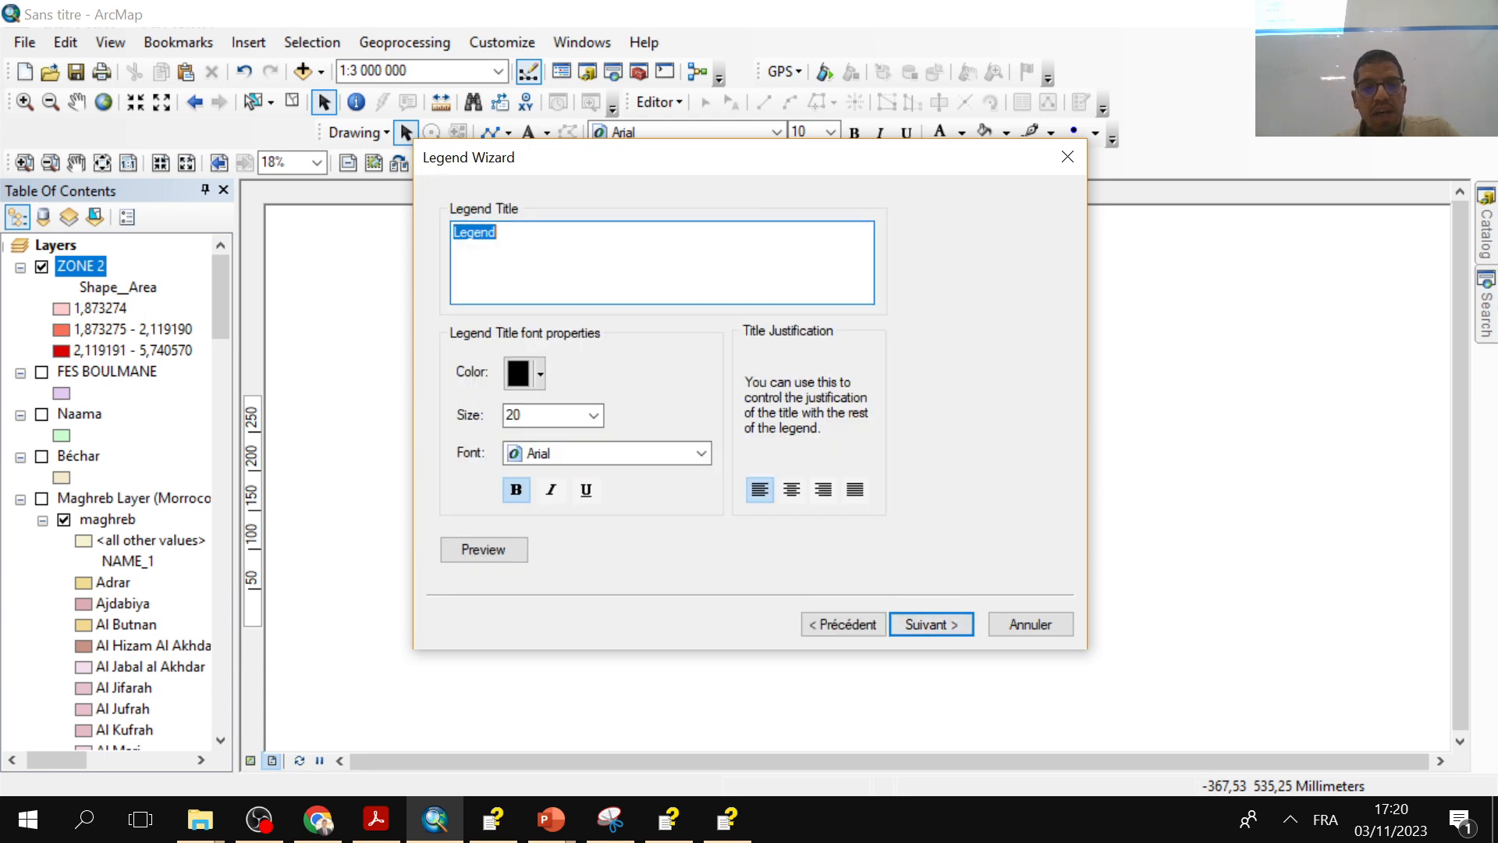
- Title the legend LEGENDE ZONE 2 and create it with the default frame, patch and spacing settings
left_click(468, 231)
double_click(468, 231)
key("BackSpace")
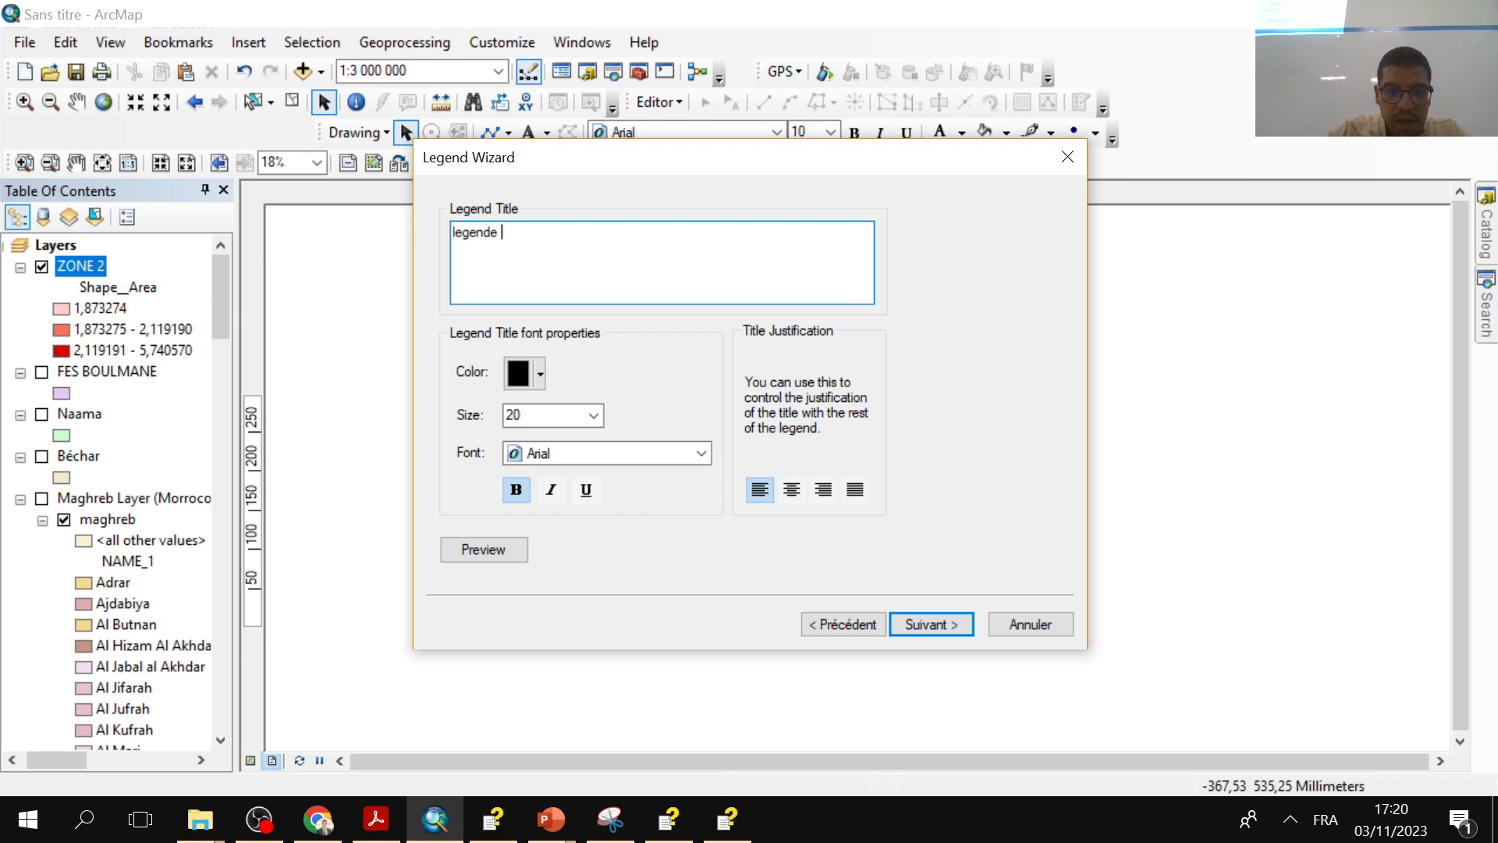
key("shift+Home")
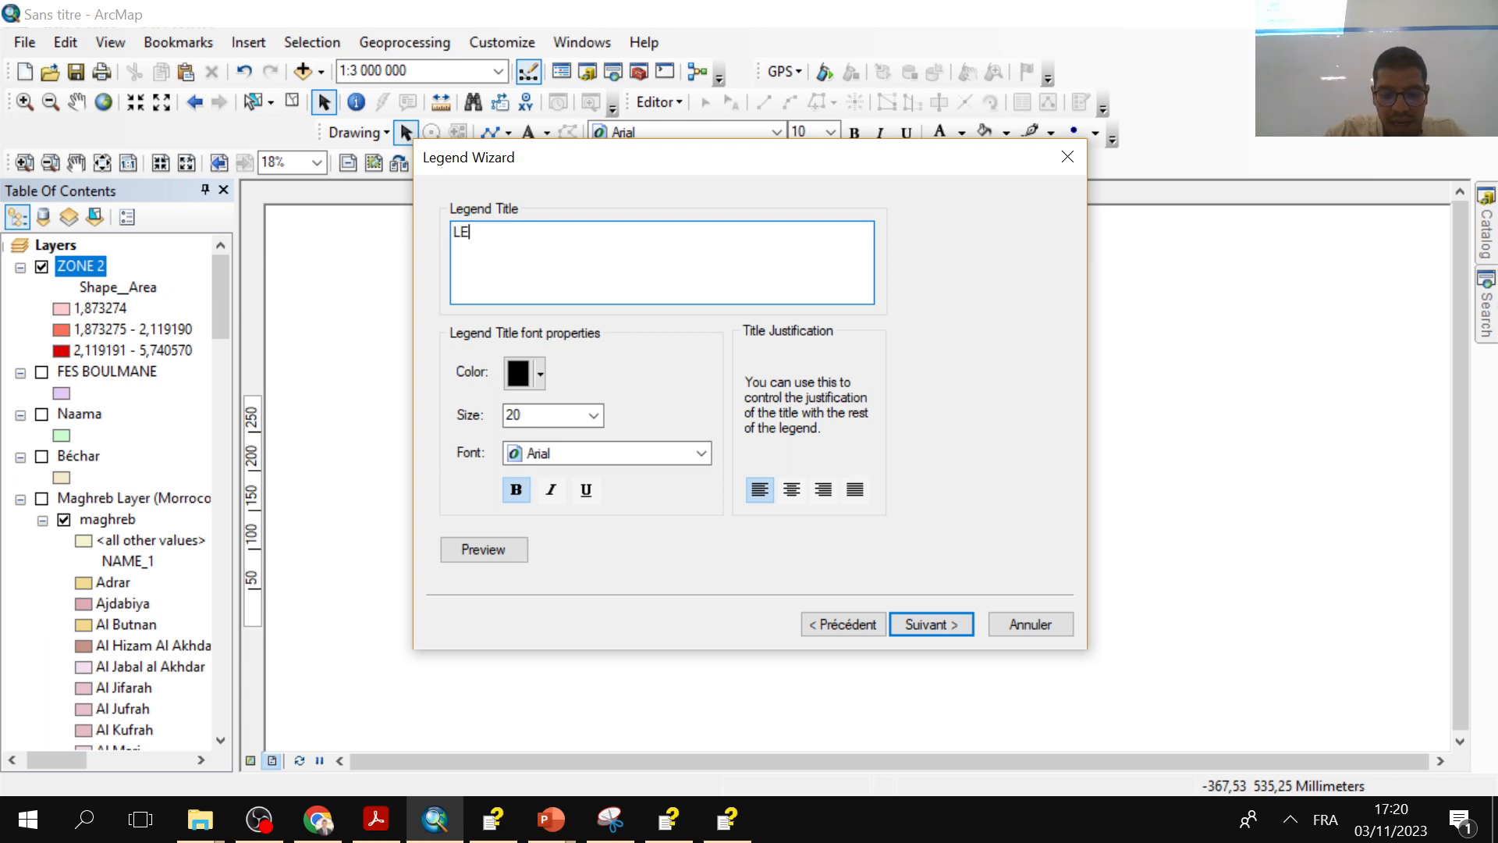
type("GENDE ZONE 2")
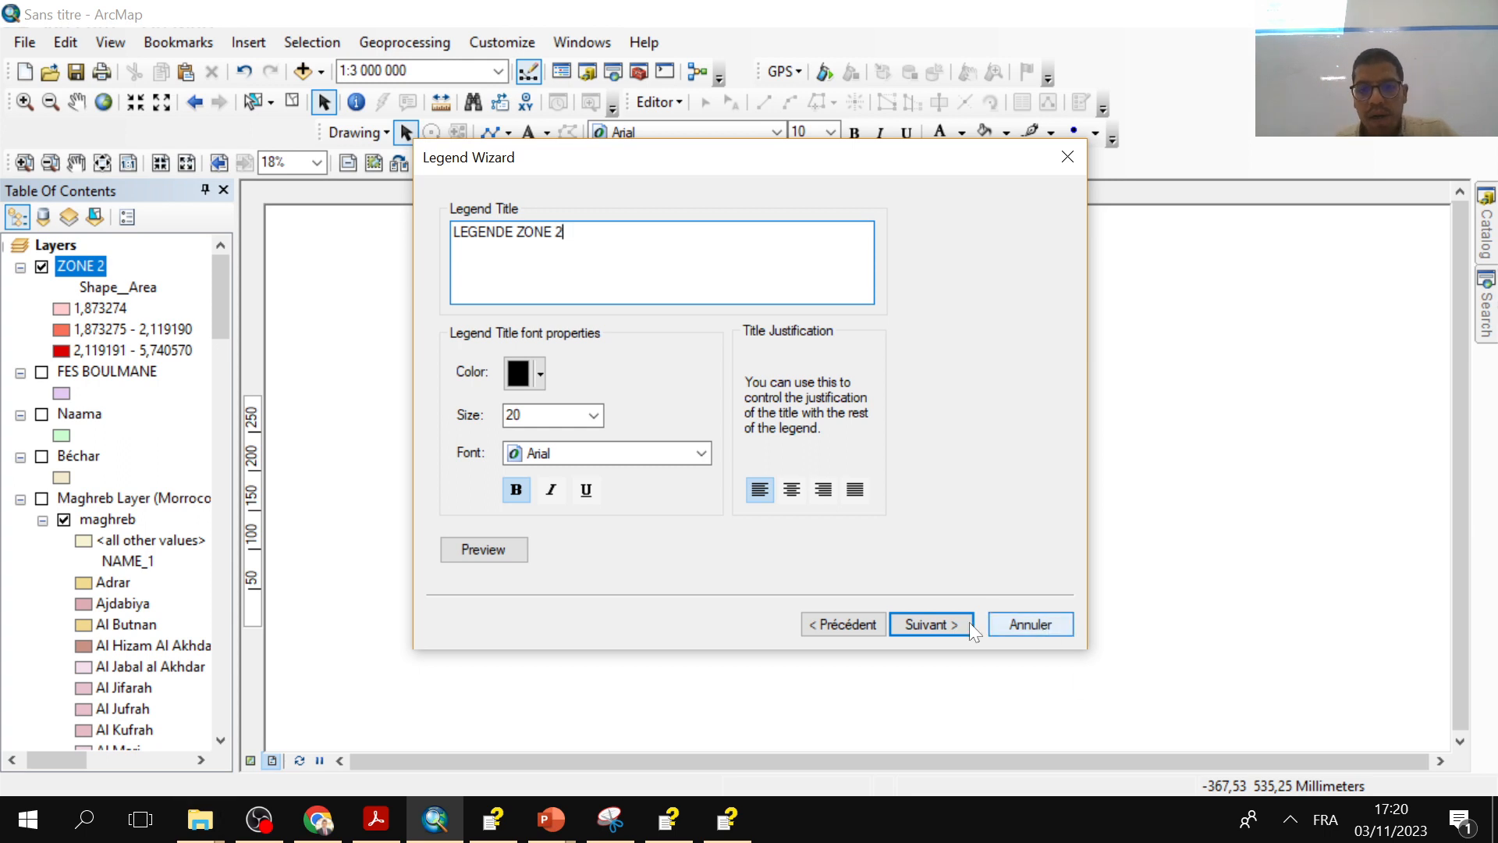
left_click(966, 622)
left_click(957, 621)
left_click(948, 620)
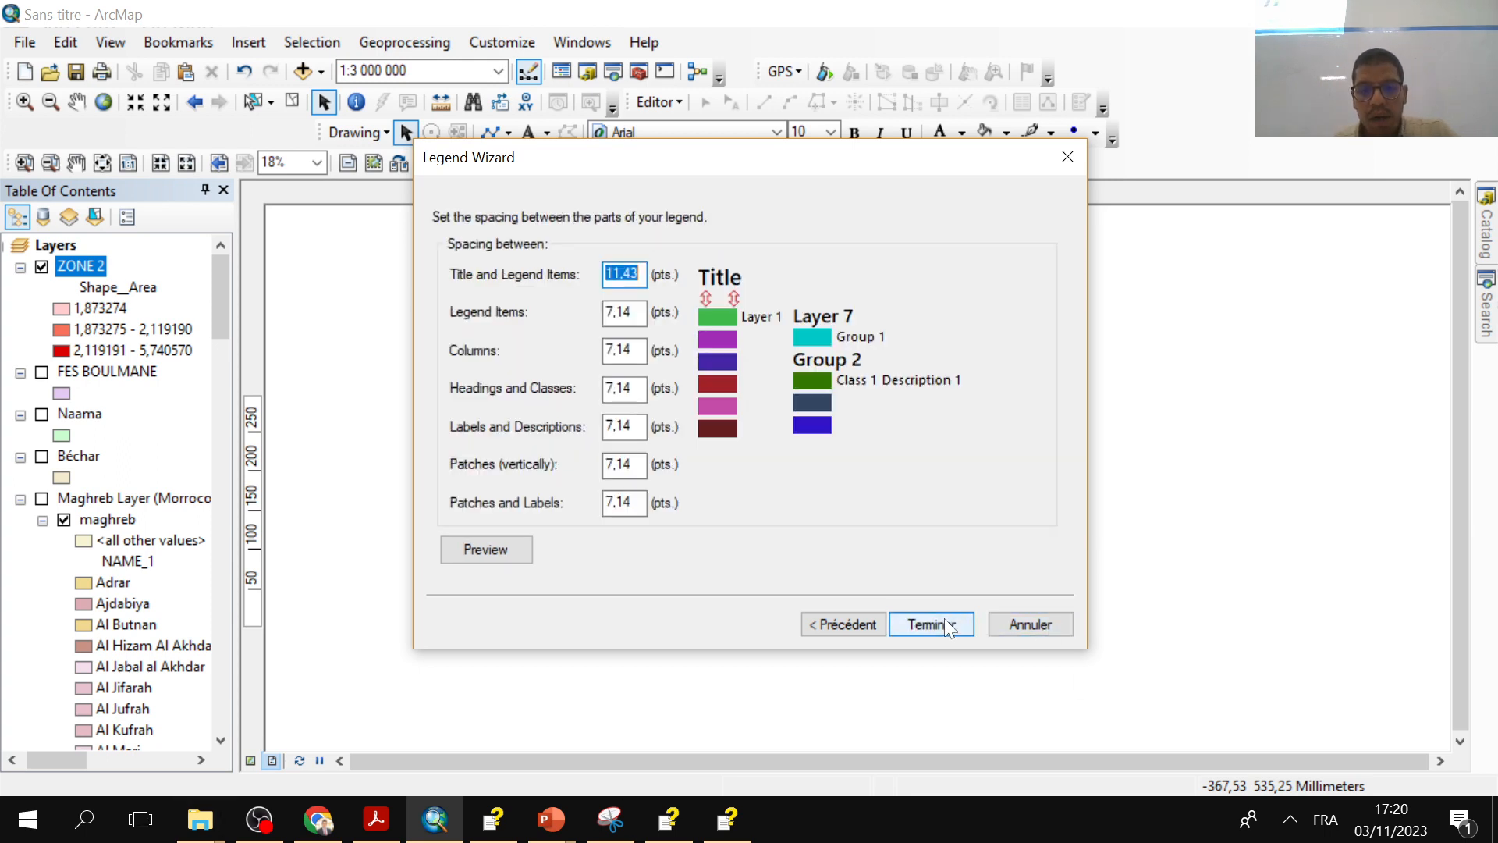
left_click(933, 624)
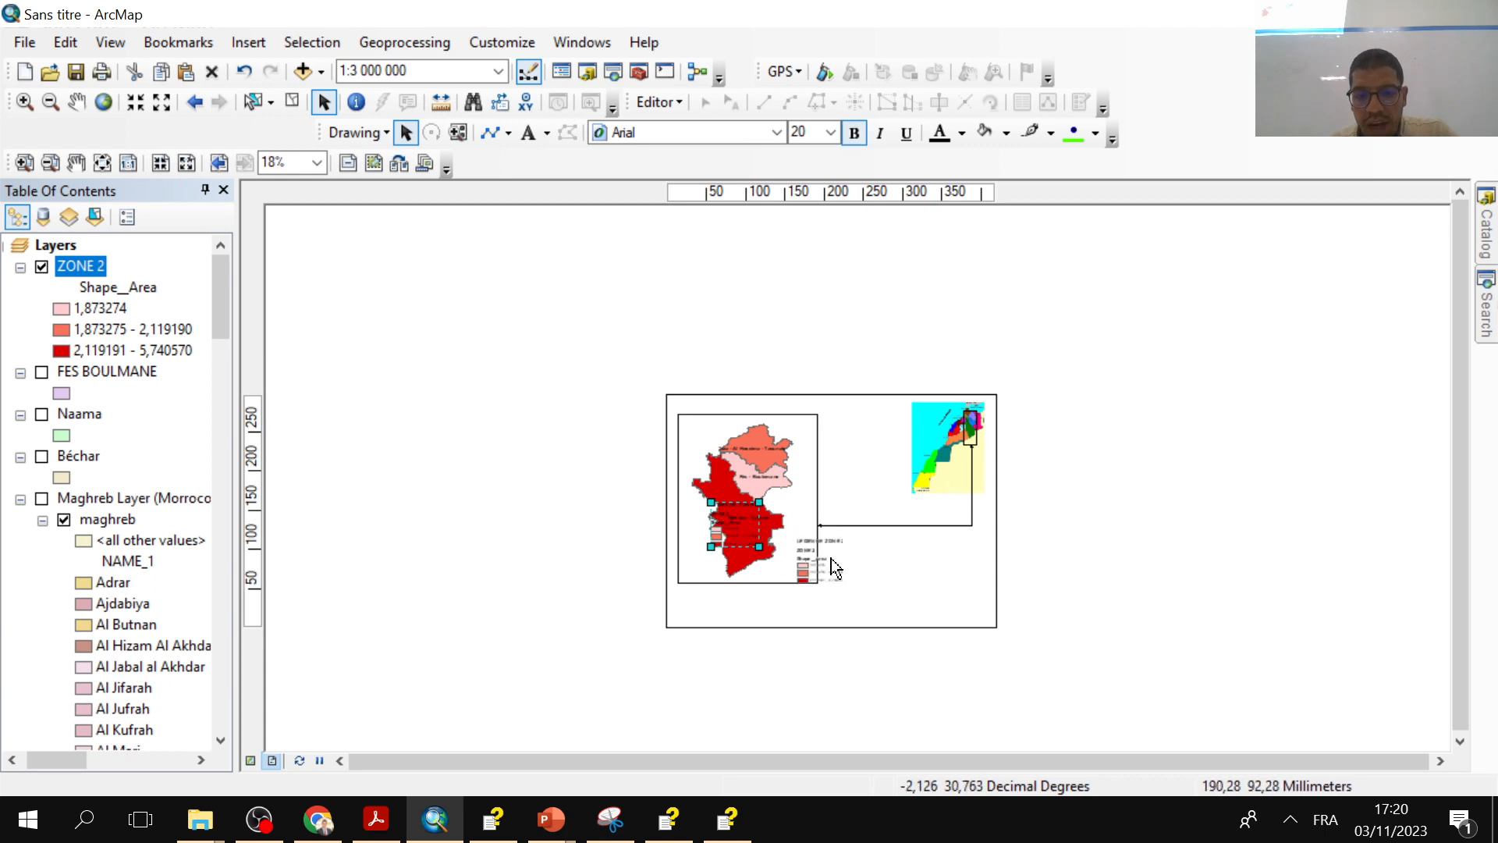
- Move the legend to the page's southeast corner below the Morocco inset and enlarge it
left_click_drag(831, 559, 896, 562)
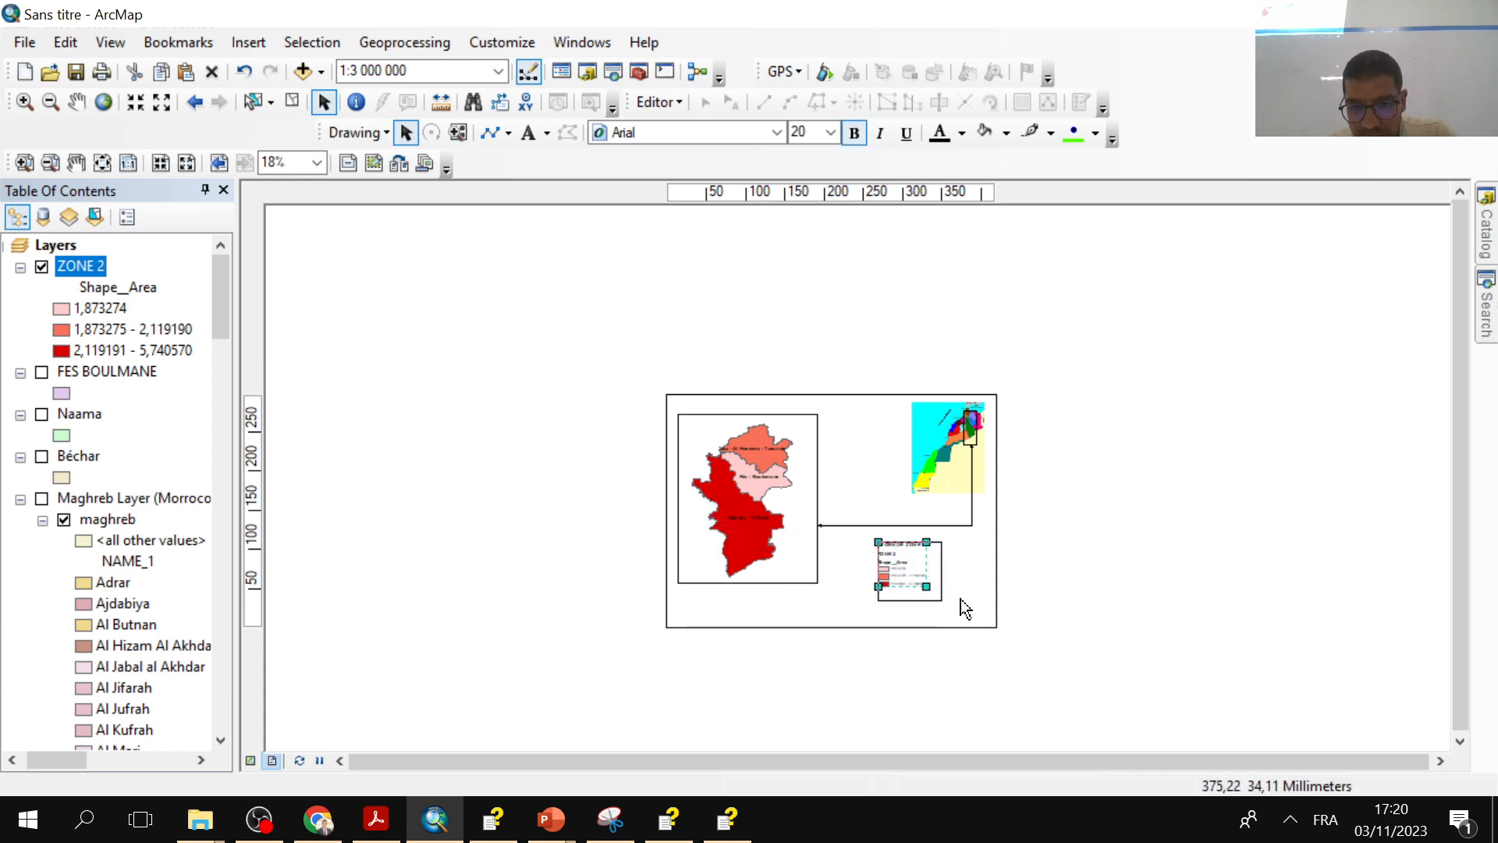
left_click_drag(962, 600, 950, 595)
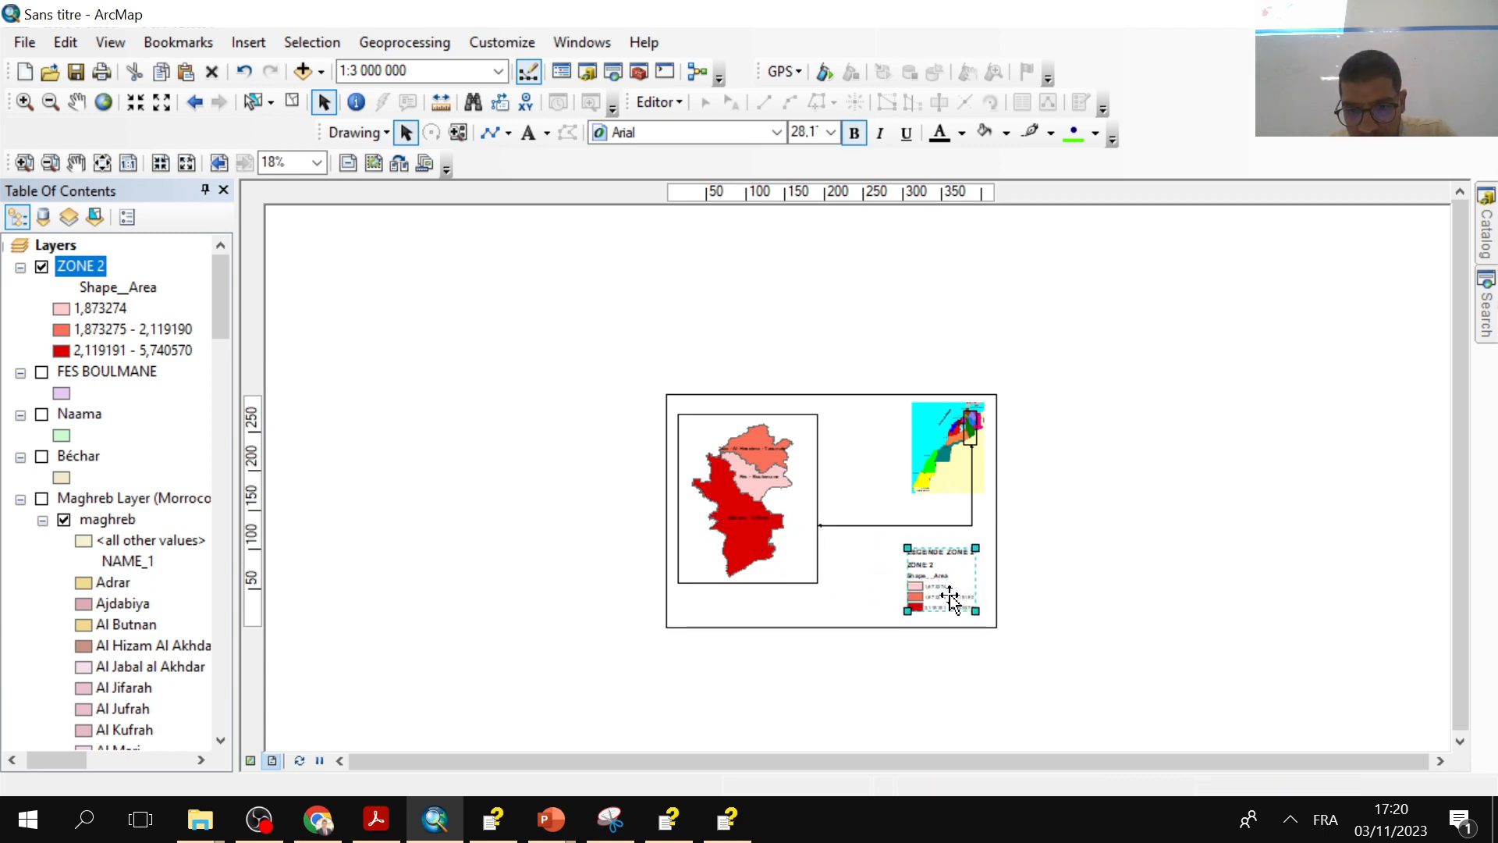
scroll(1059, 619, "up", 3)
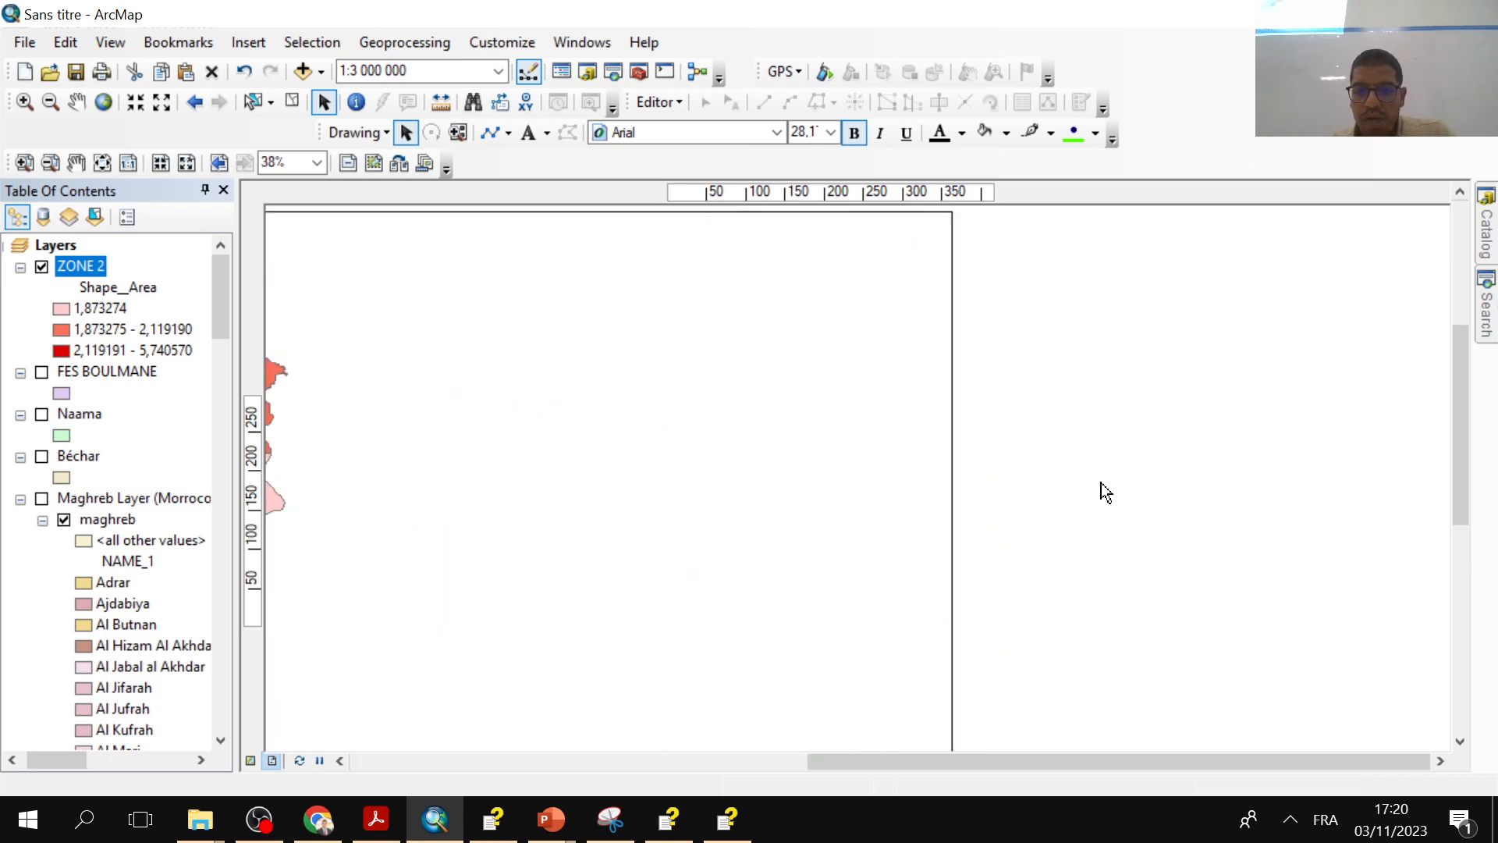
scroll(1100, 490, "down", 3)
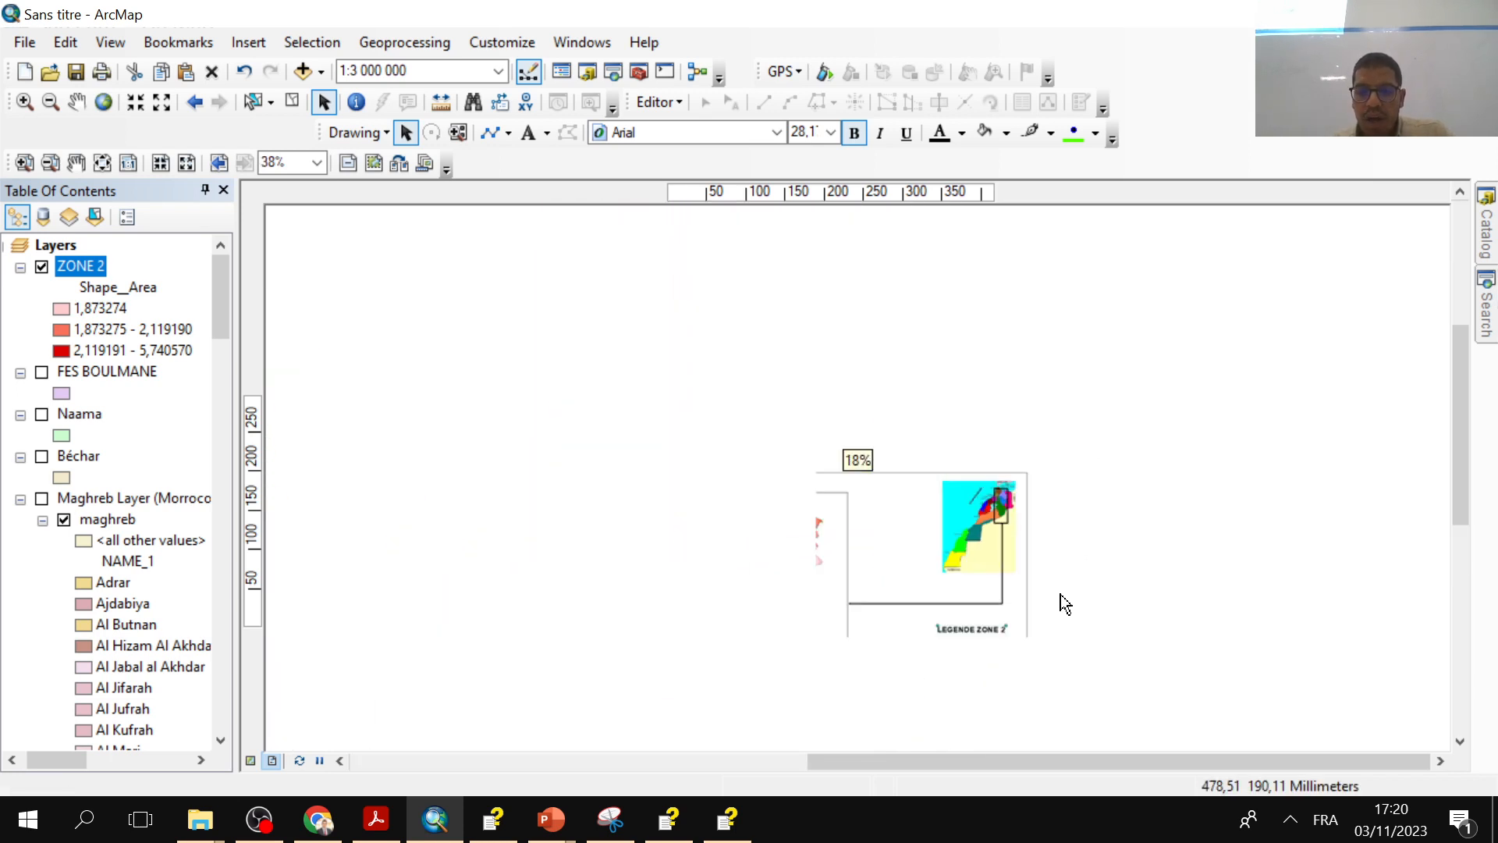
scroll(1057, 619, "down", 2)
left_click(1022, 627)
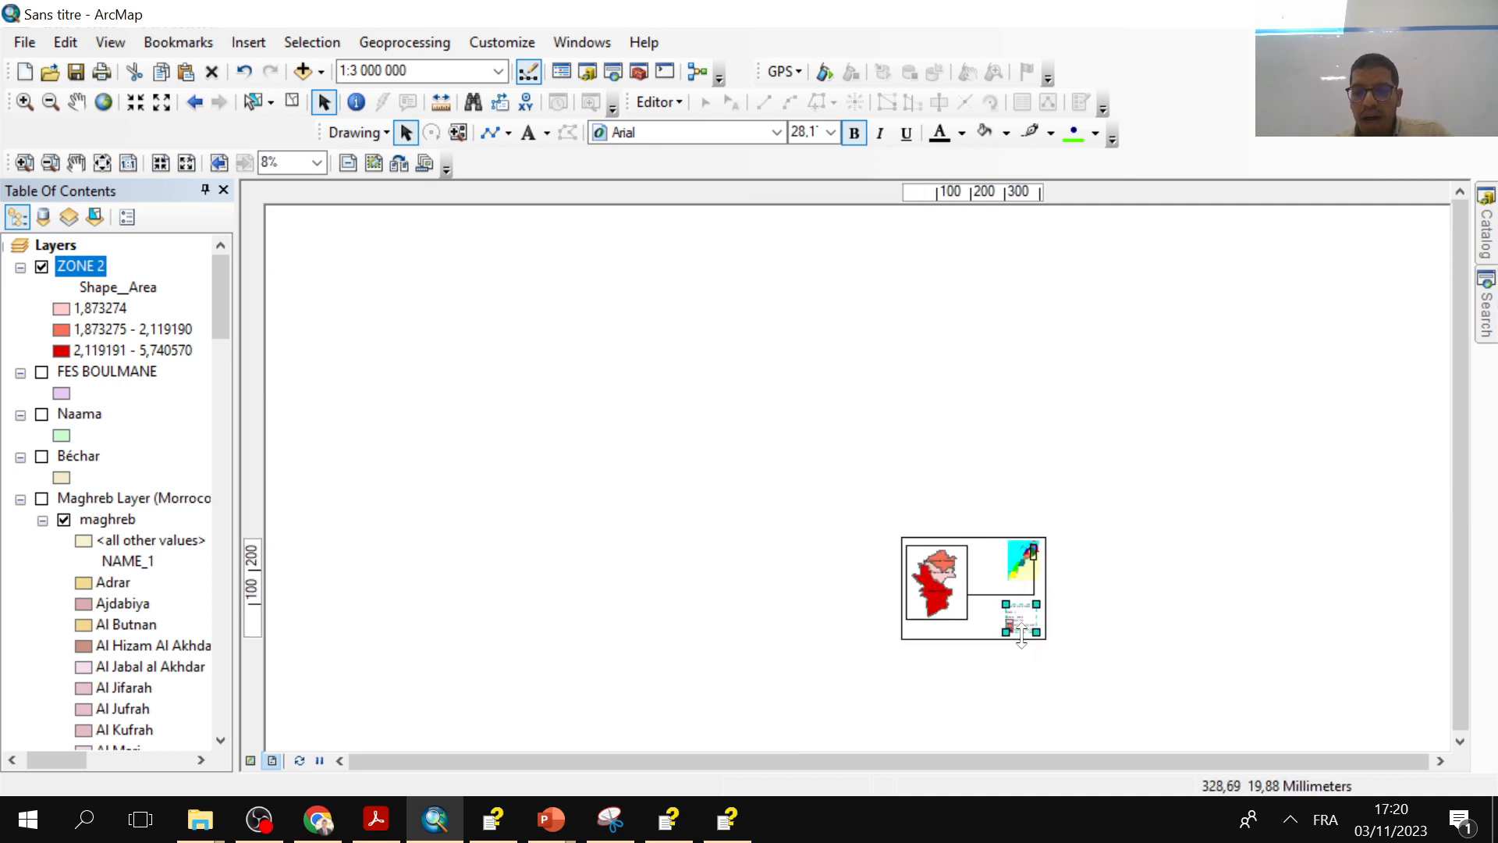
- Delete the LEGENDE ZONE 2 legend from the page layout
left_click(681, 633)
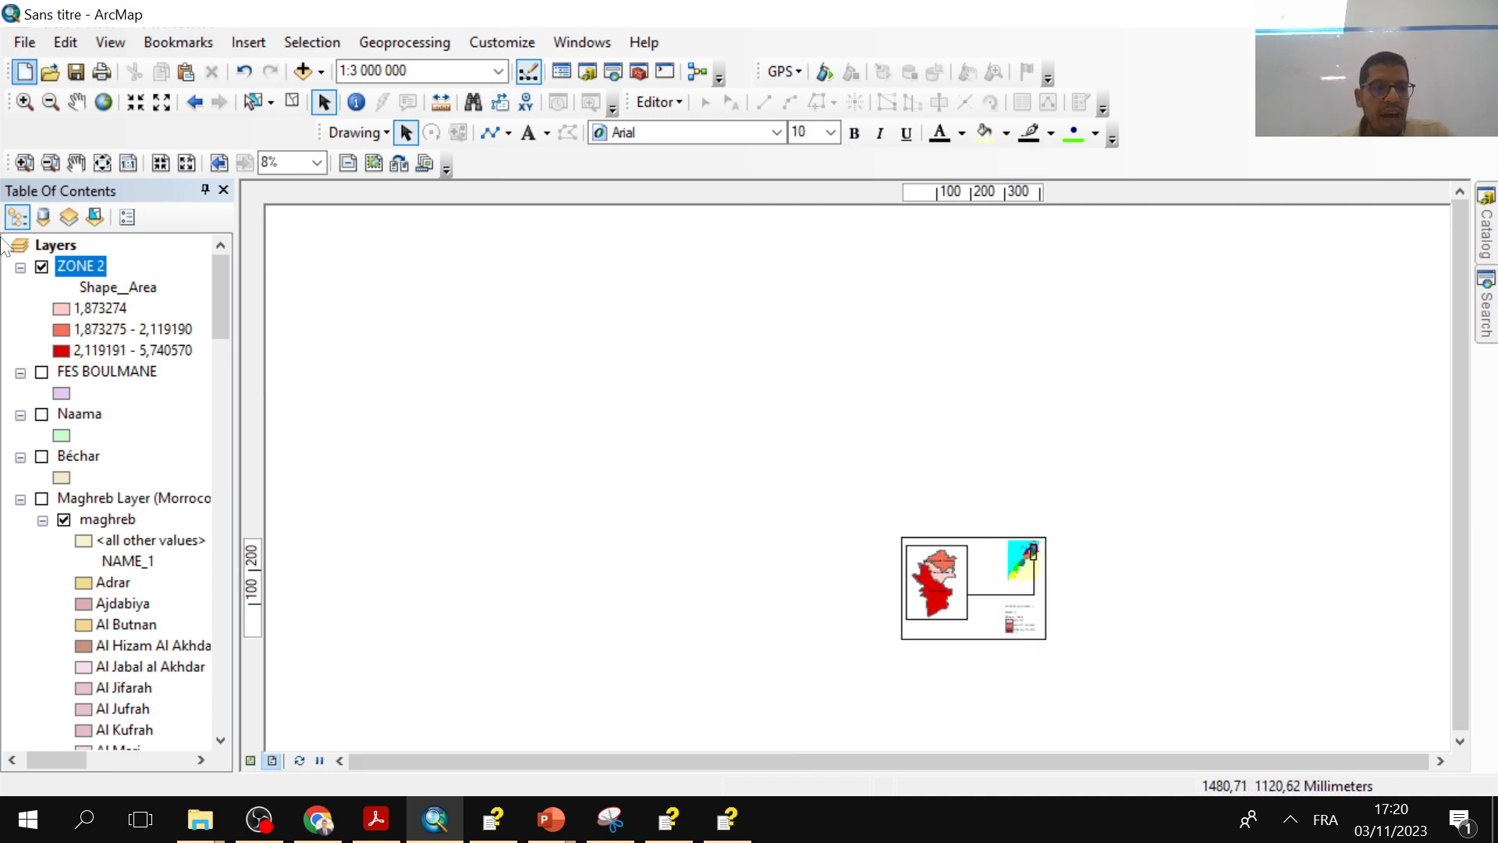
left_click(97, 162)
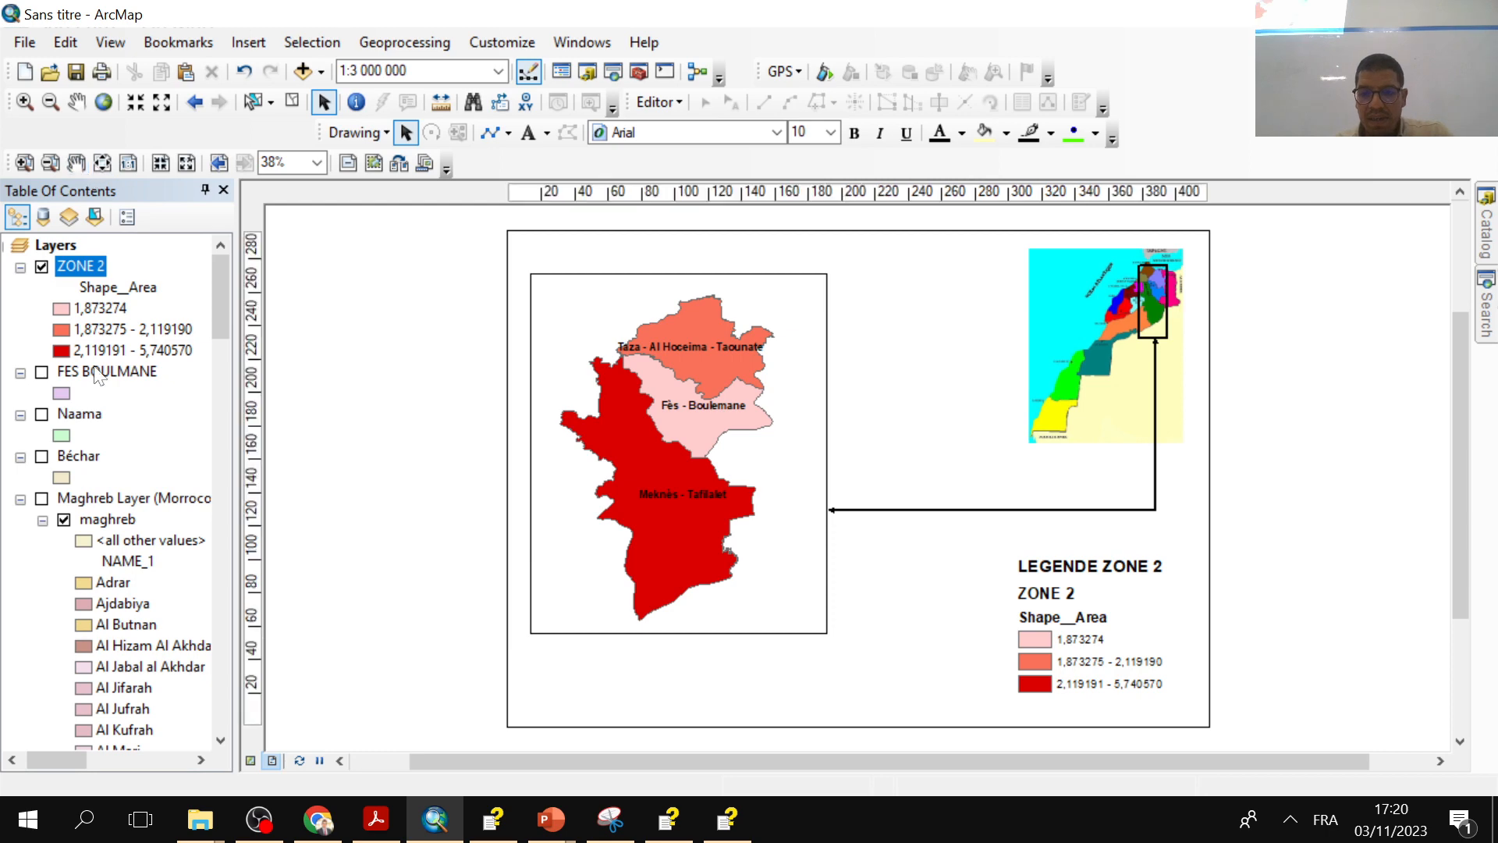
left_click(1108, 581)
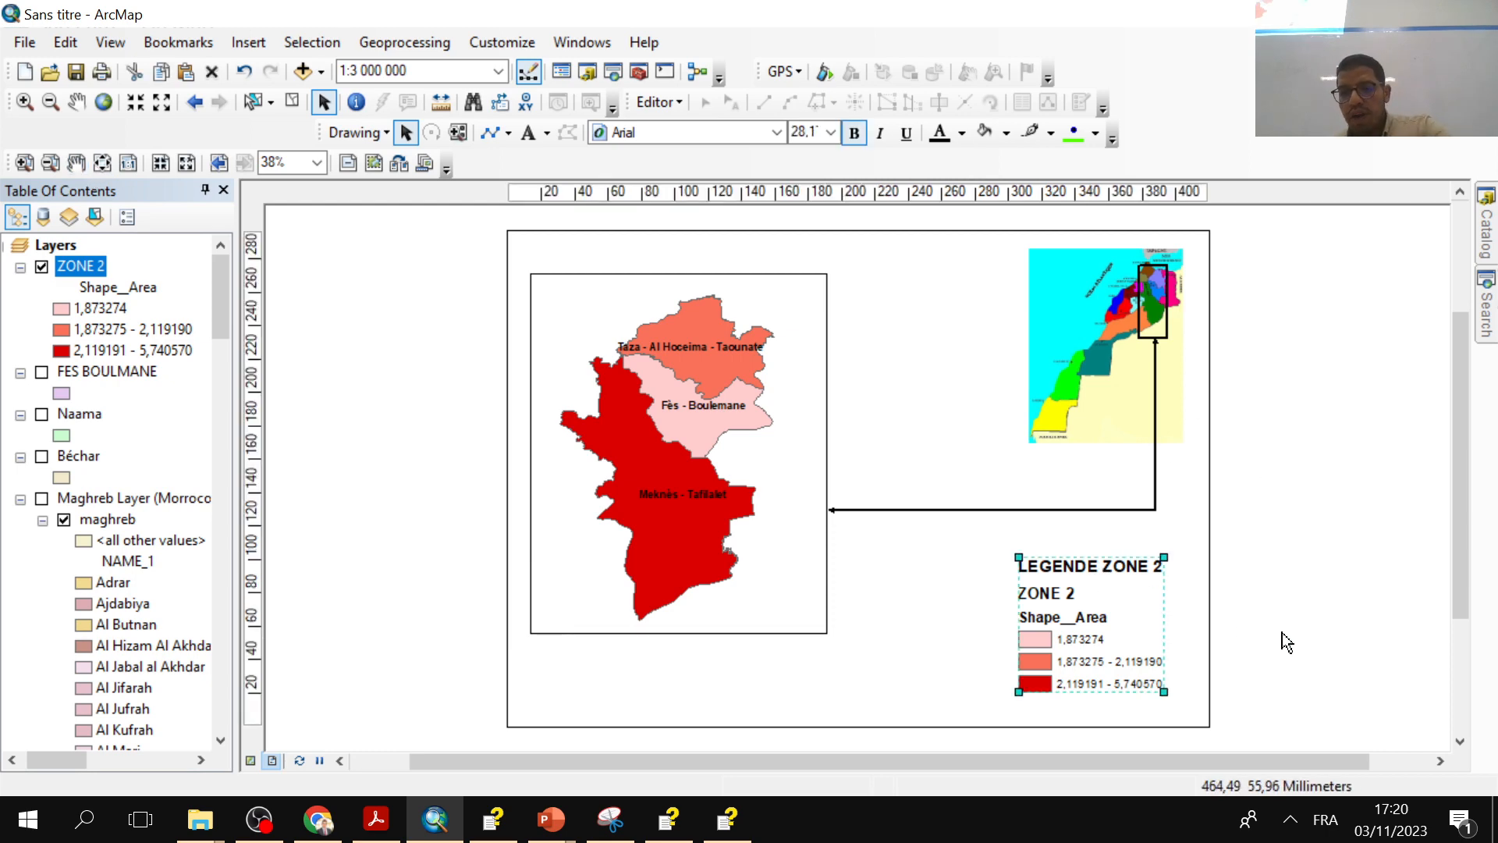
key("Delete")
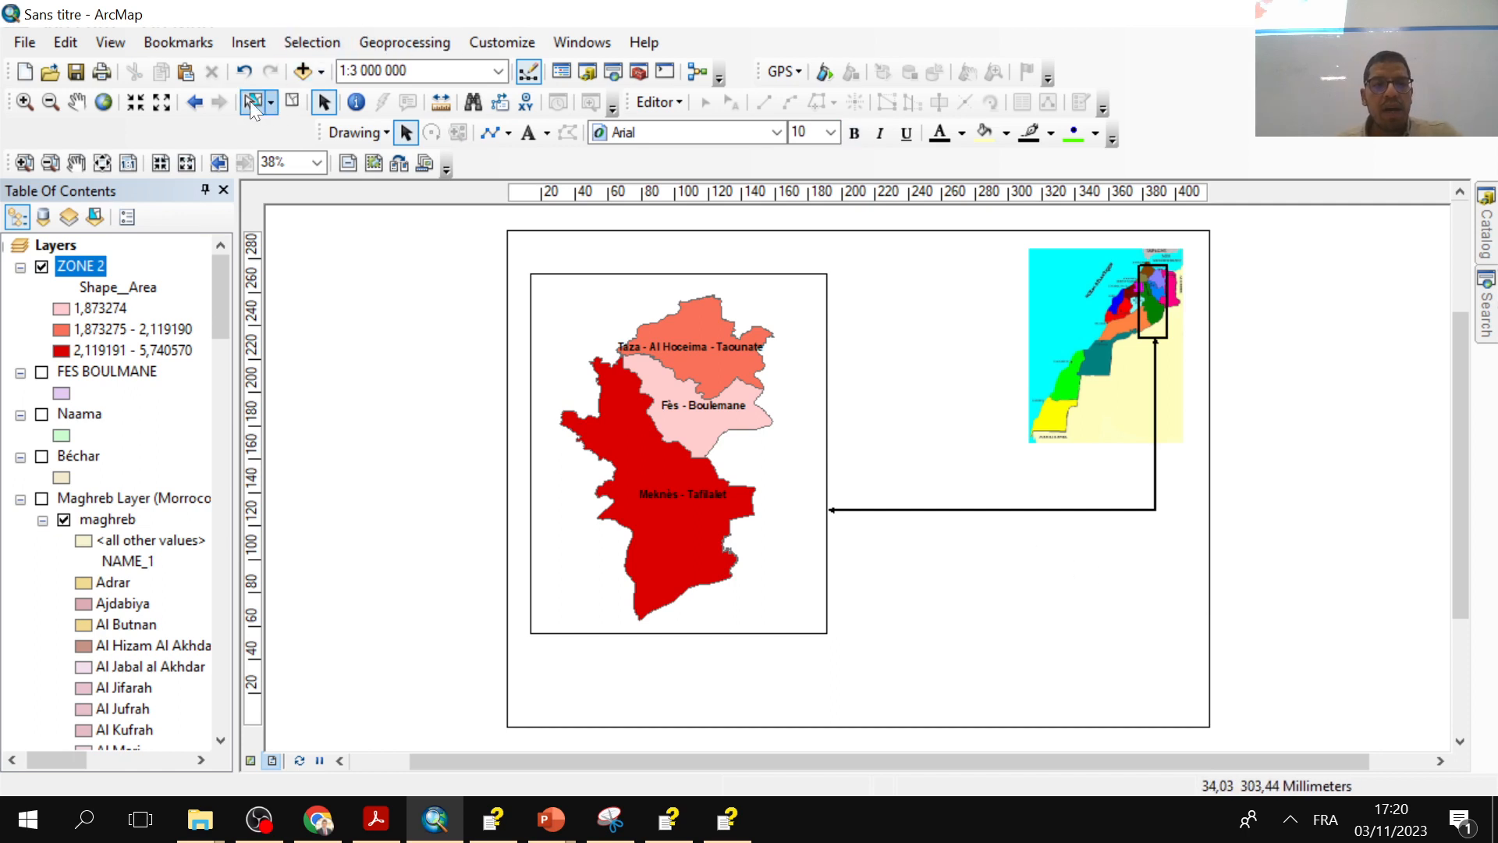
- Start a new legend with ZONE 2 as its only item and title it LEGENDE ZONE 2
left_click(248, 42)
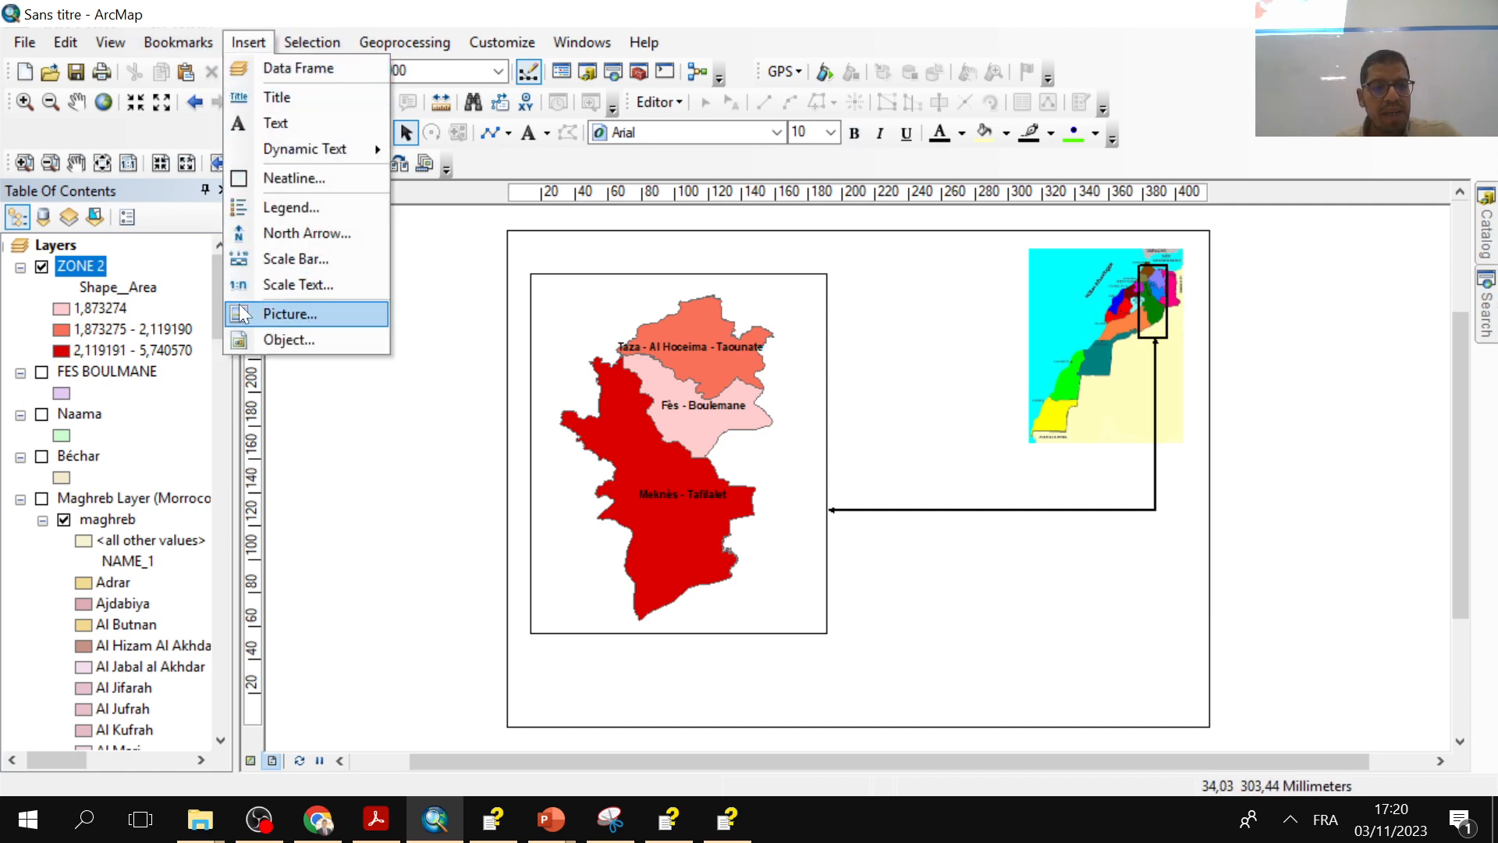
left_click(286, 209)
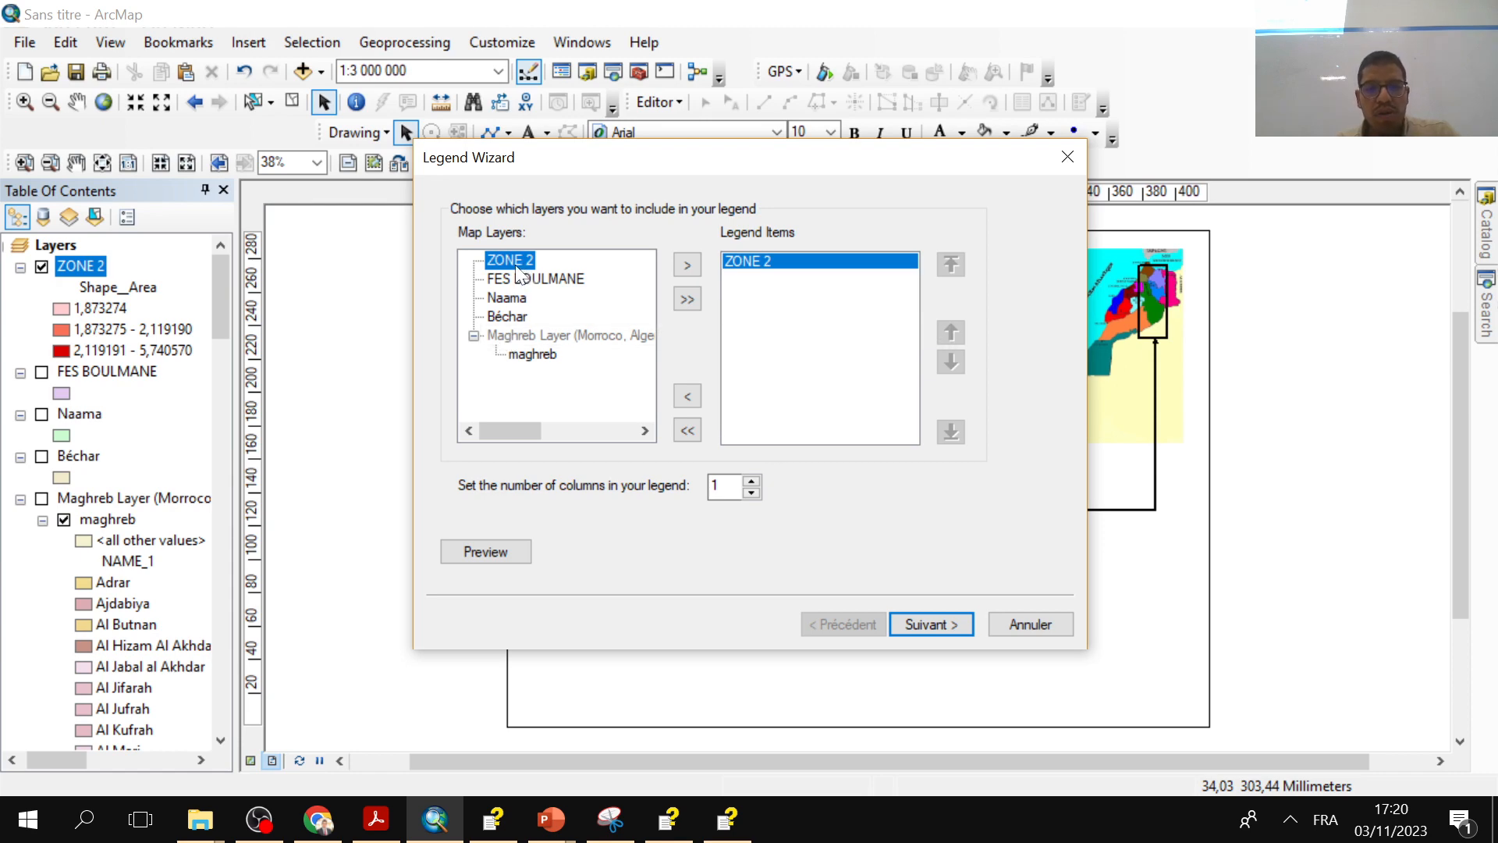
left_click(958, 630)
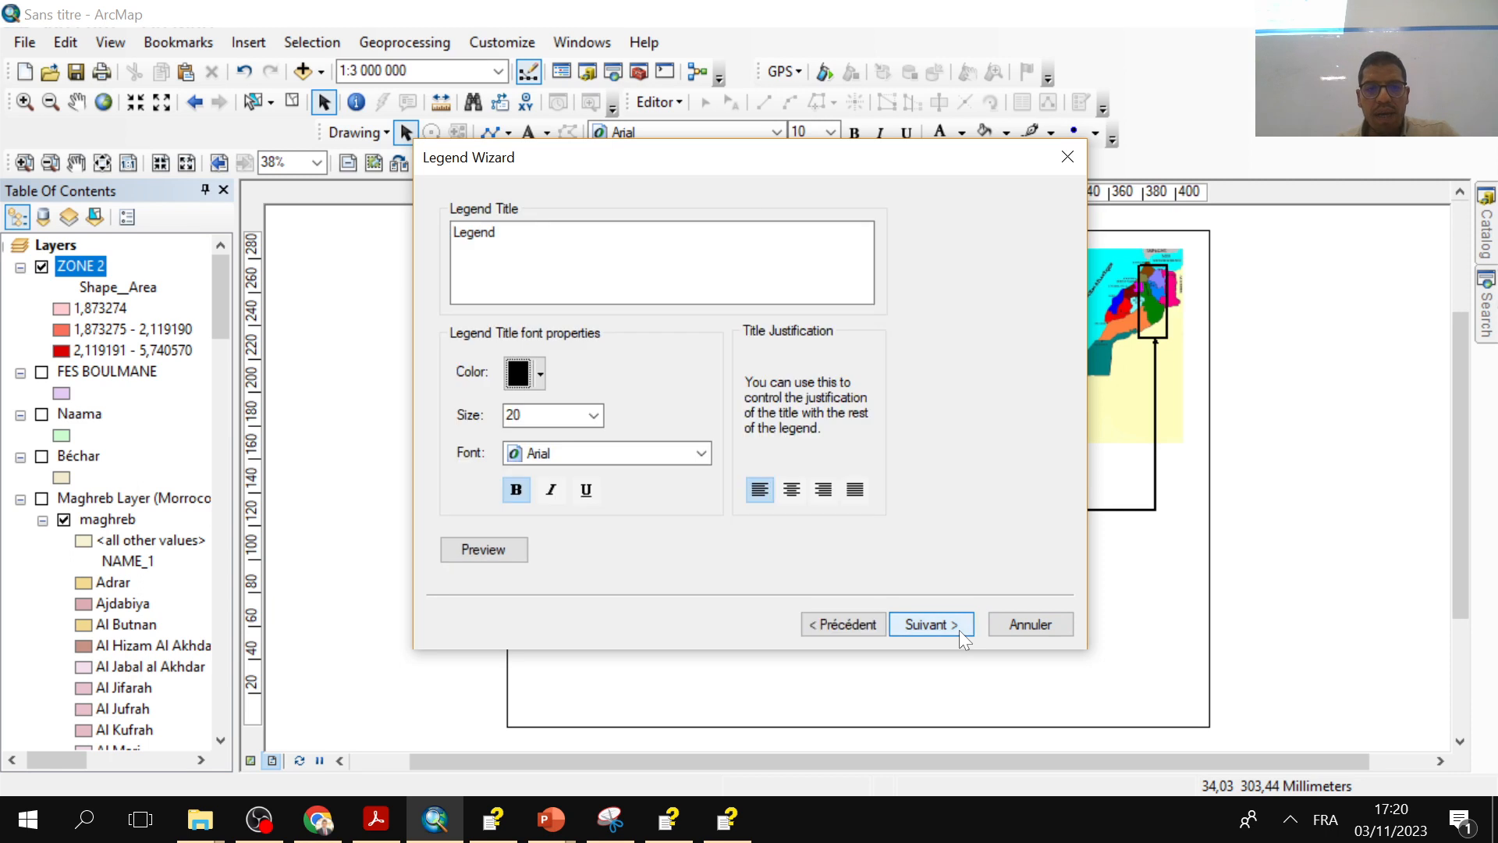
left_click(520, 376)
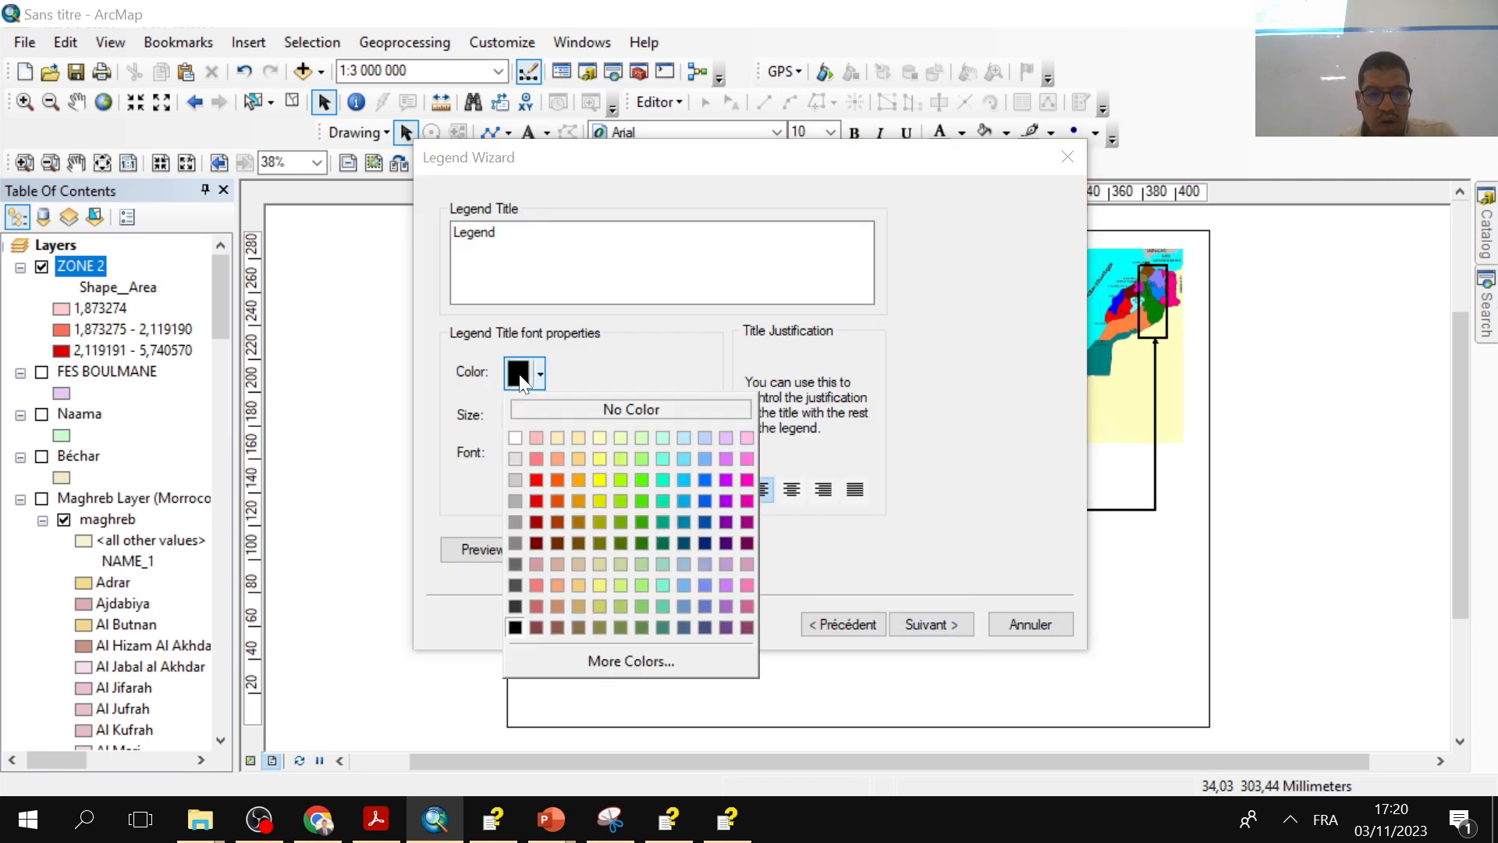
left_click(511, 255)
left_click_drag(511, 235, 370, 221)
type("LEGENDE ZONE 2")
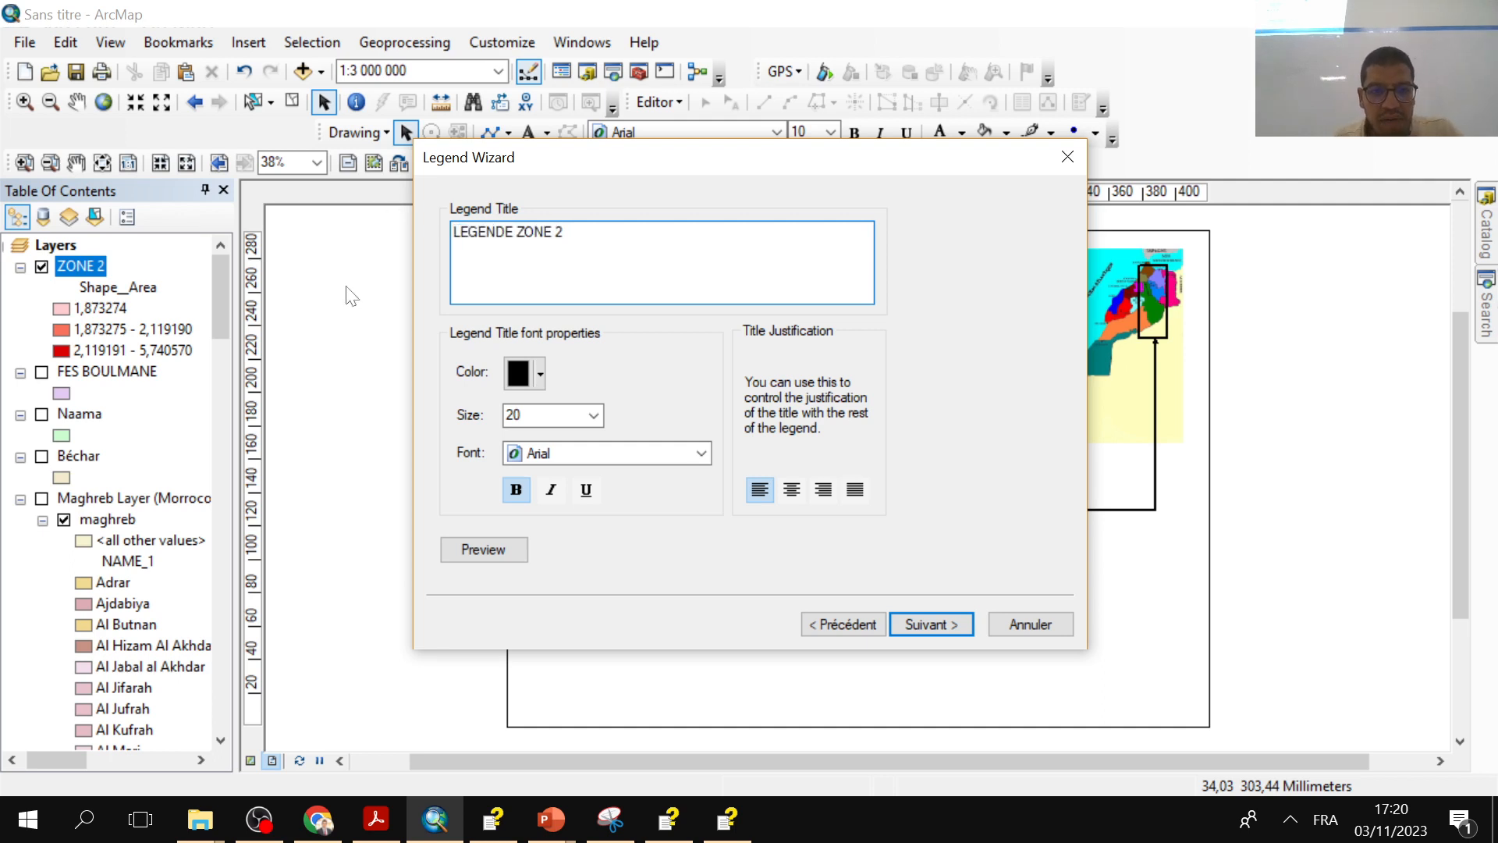
- Format the legend title in red, size 22, bold italic Arial
left_click(530, 368)
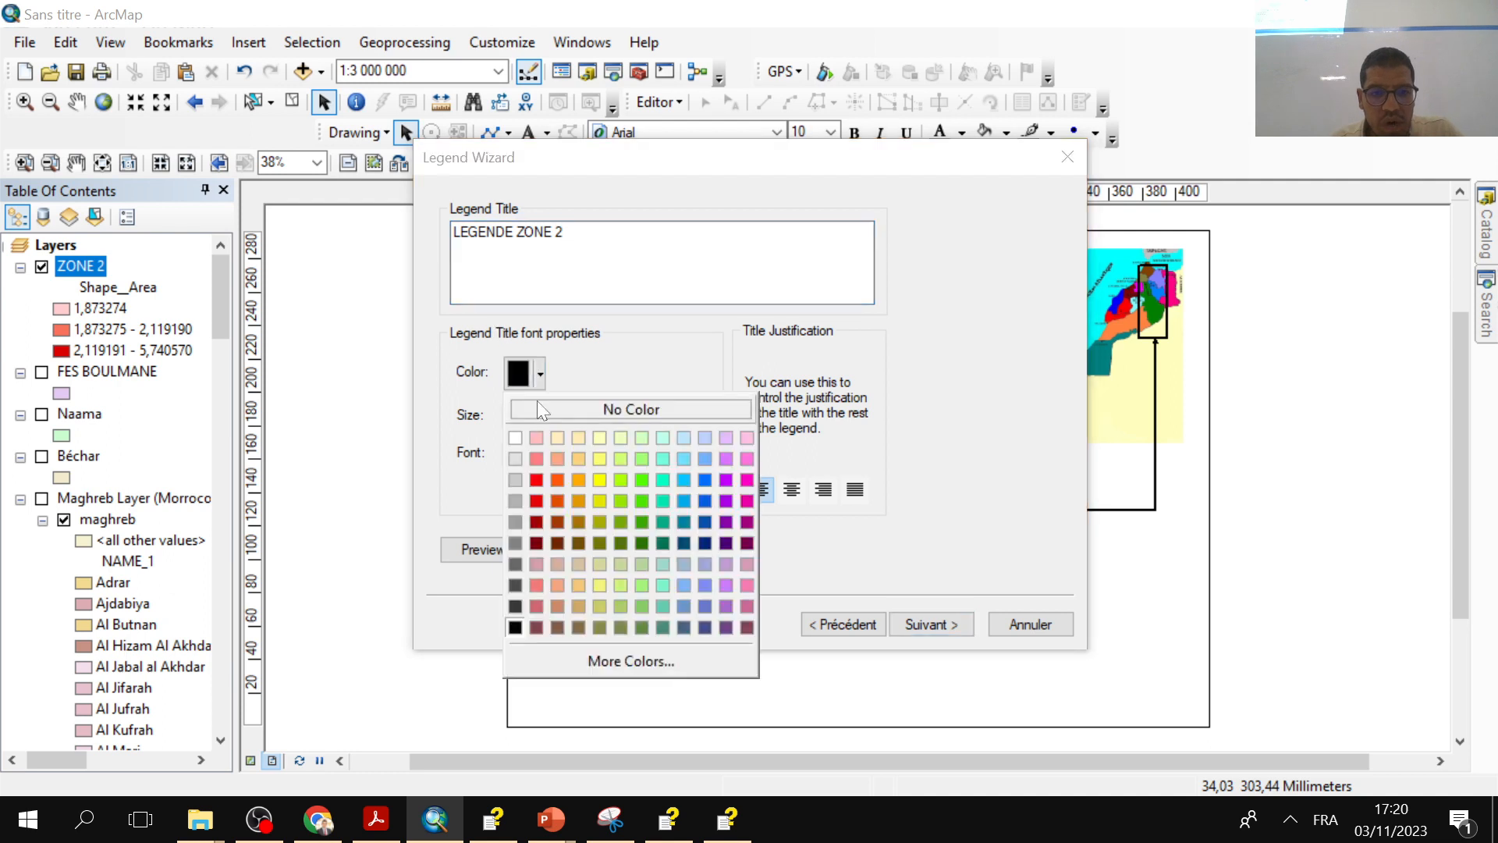
left_click(540, 502)
left_click(593, 415)
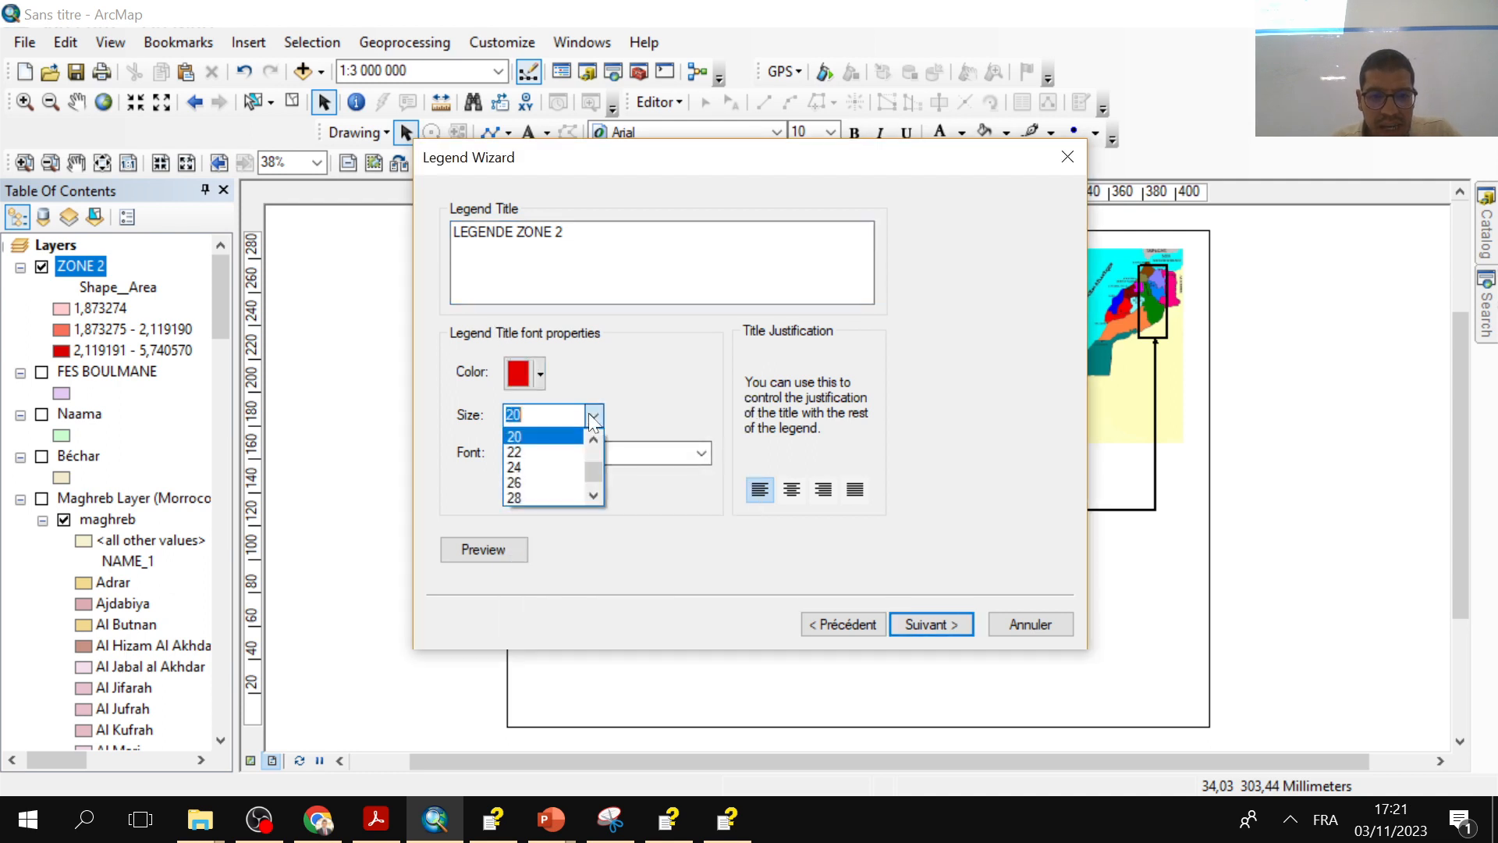
left_click(546, 451)
left_click(515, 489)
left_click(523, 489)
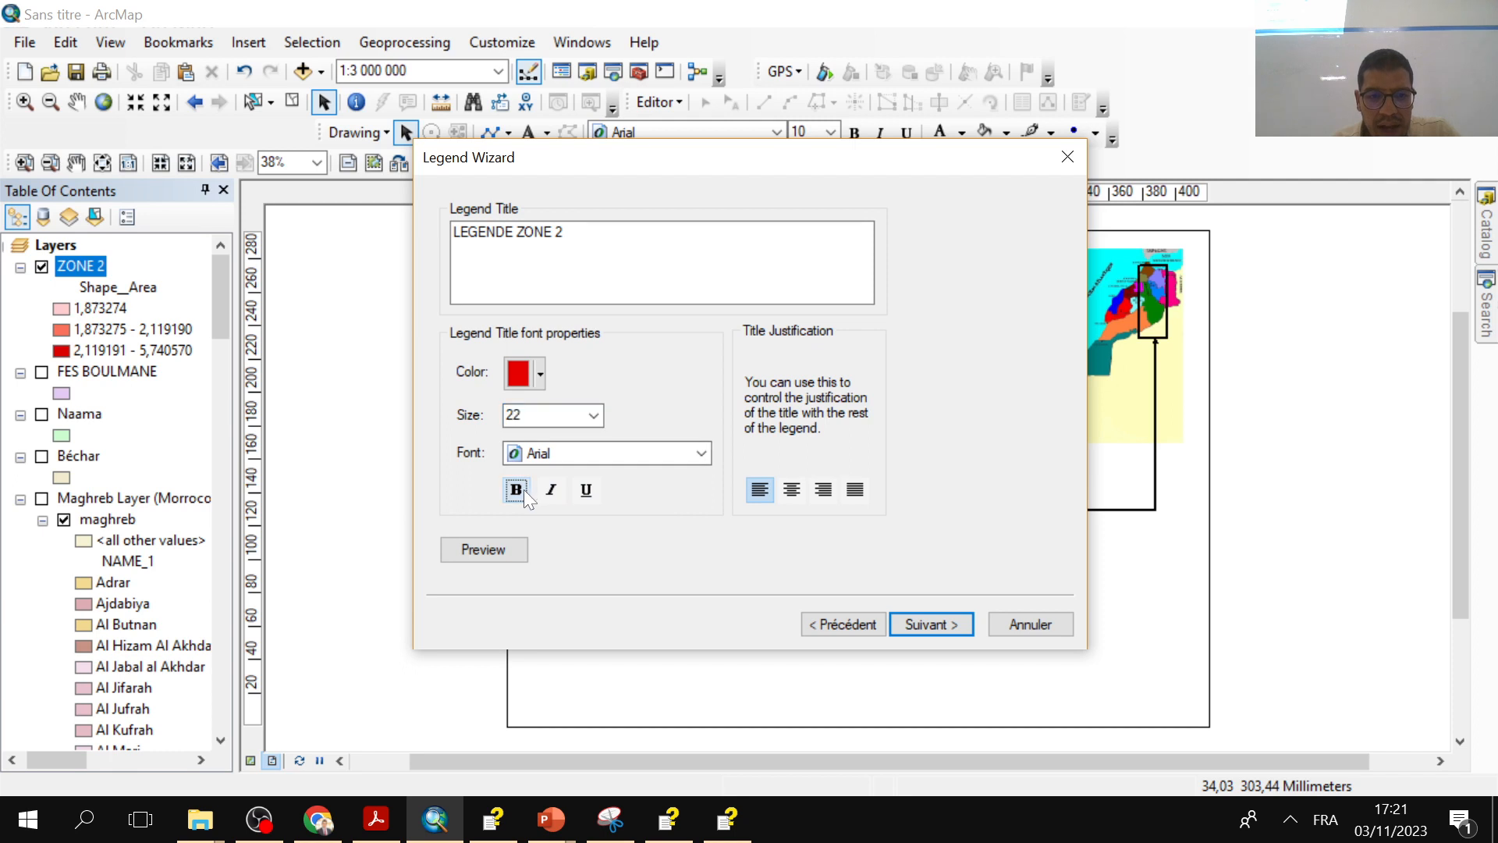
left_click(540, 496)
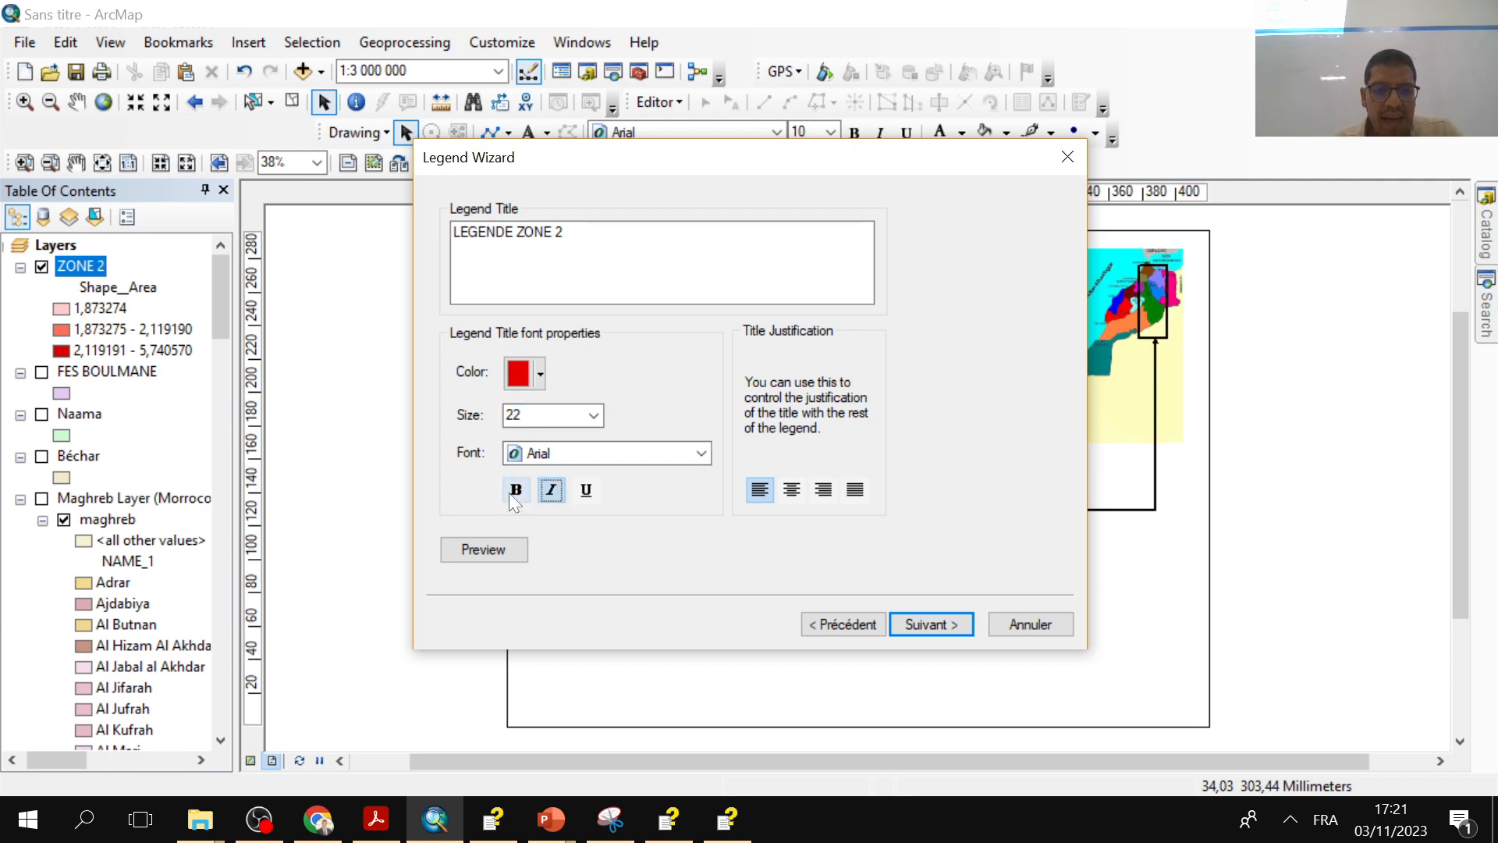
left_click(519, 491)
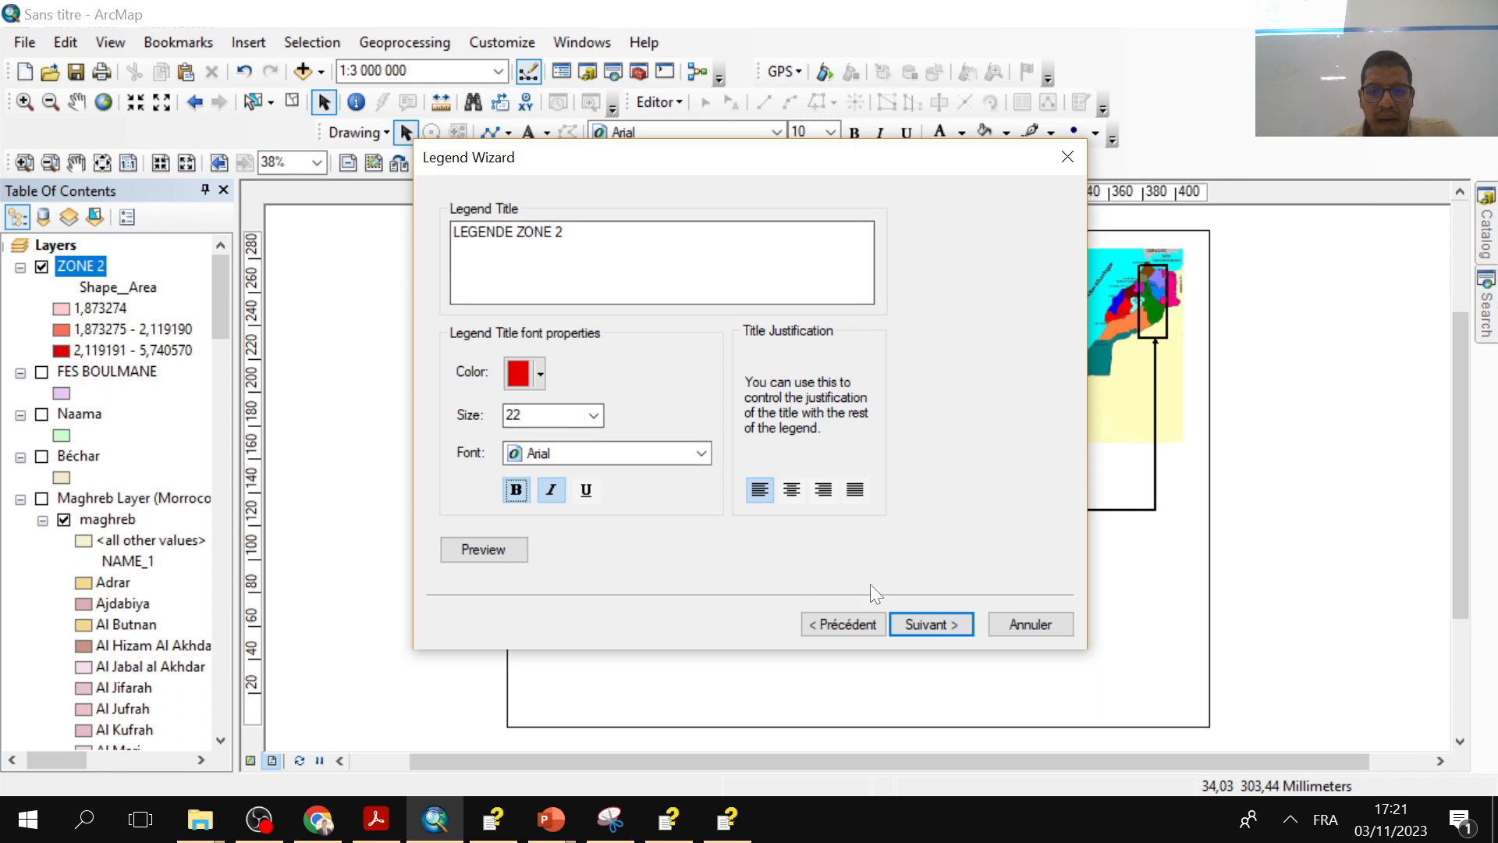
- Create the legend with default frame, patch and spacing settings, then enlarge it and place it in the page's southeast corner
left_click(918, 626)
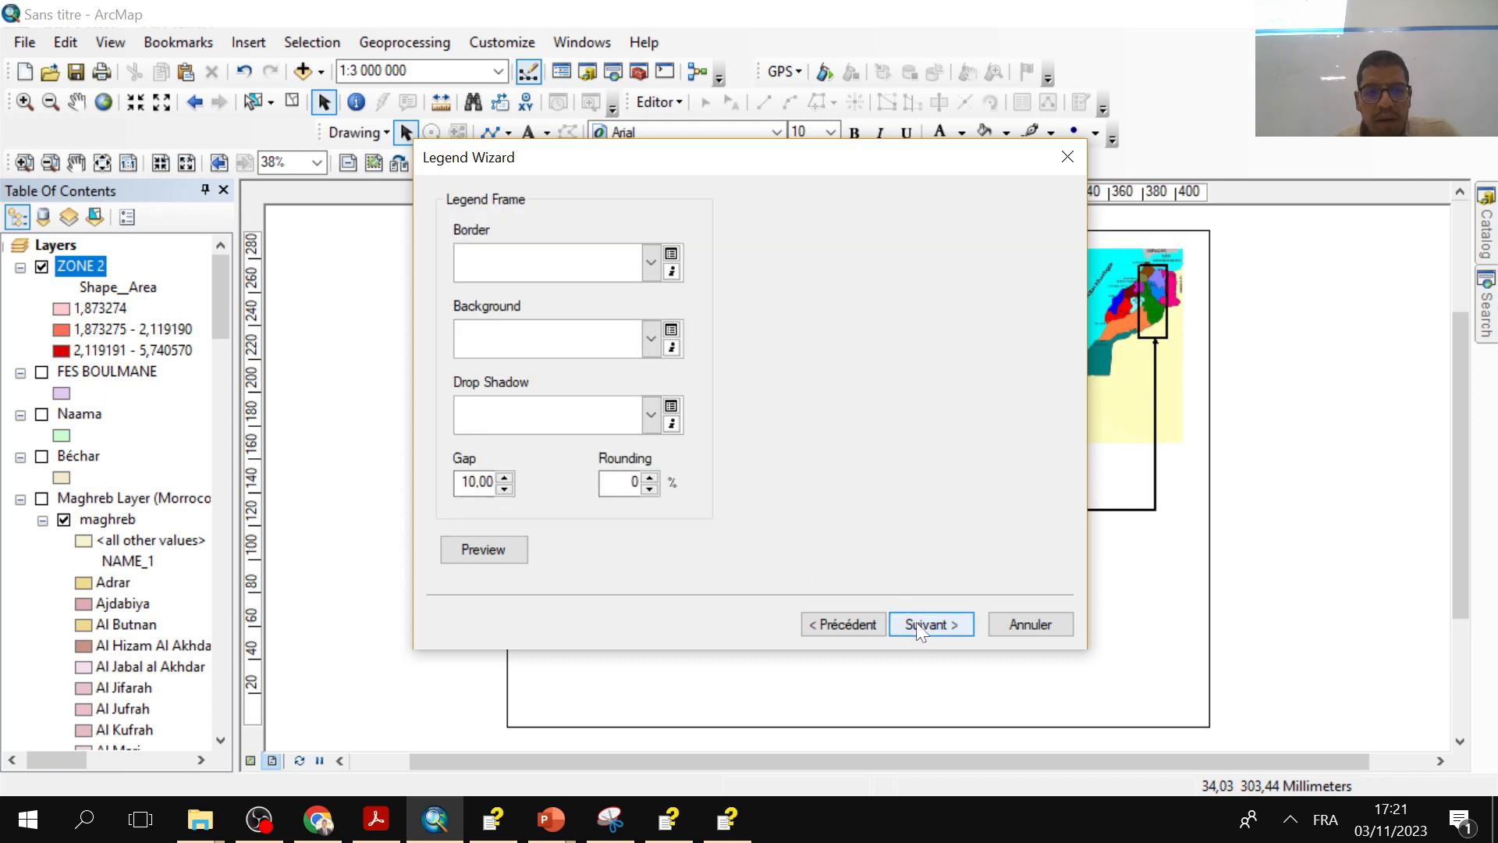
left_click(919, 625)
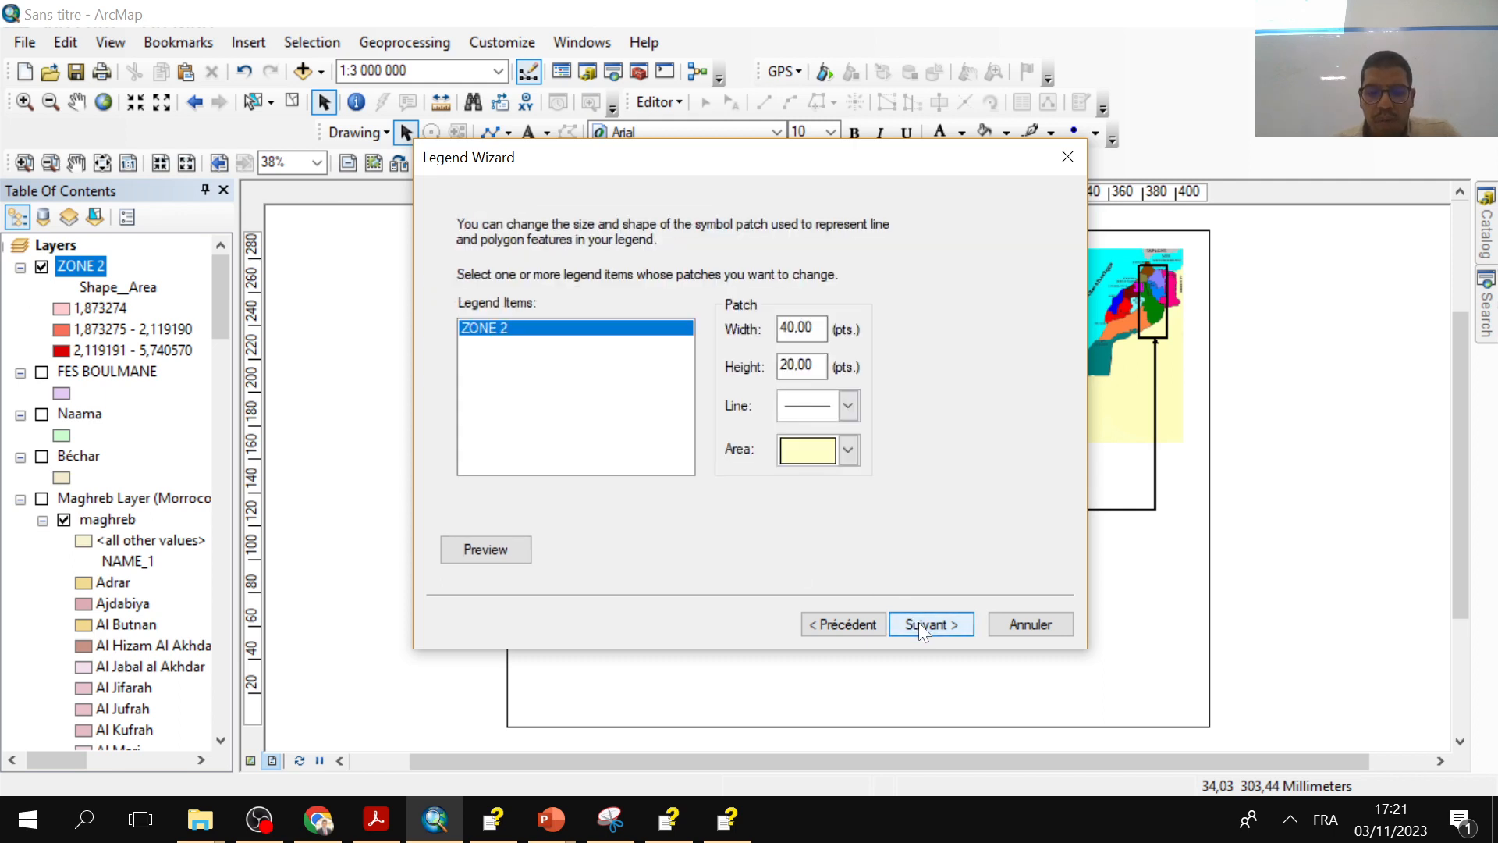
left_click(921, 629)
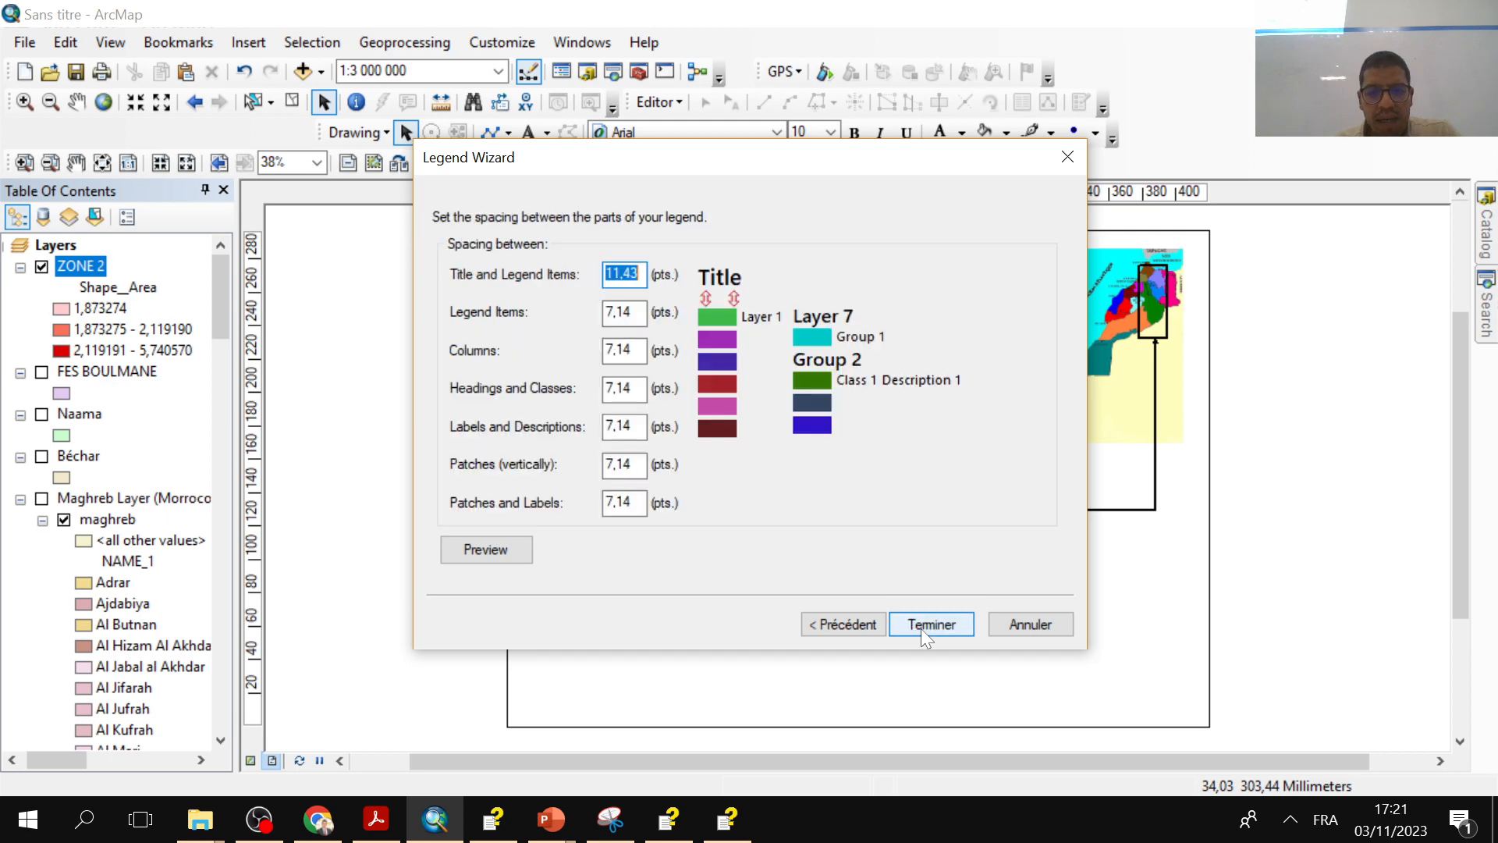
left_click(924, 630)
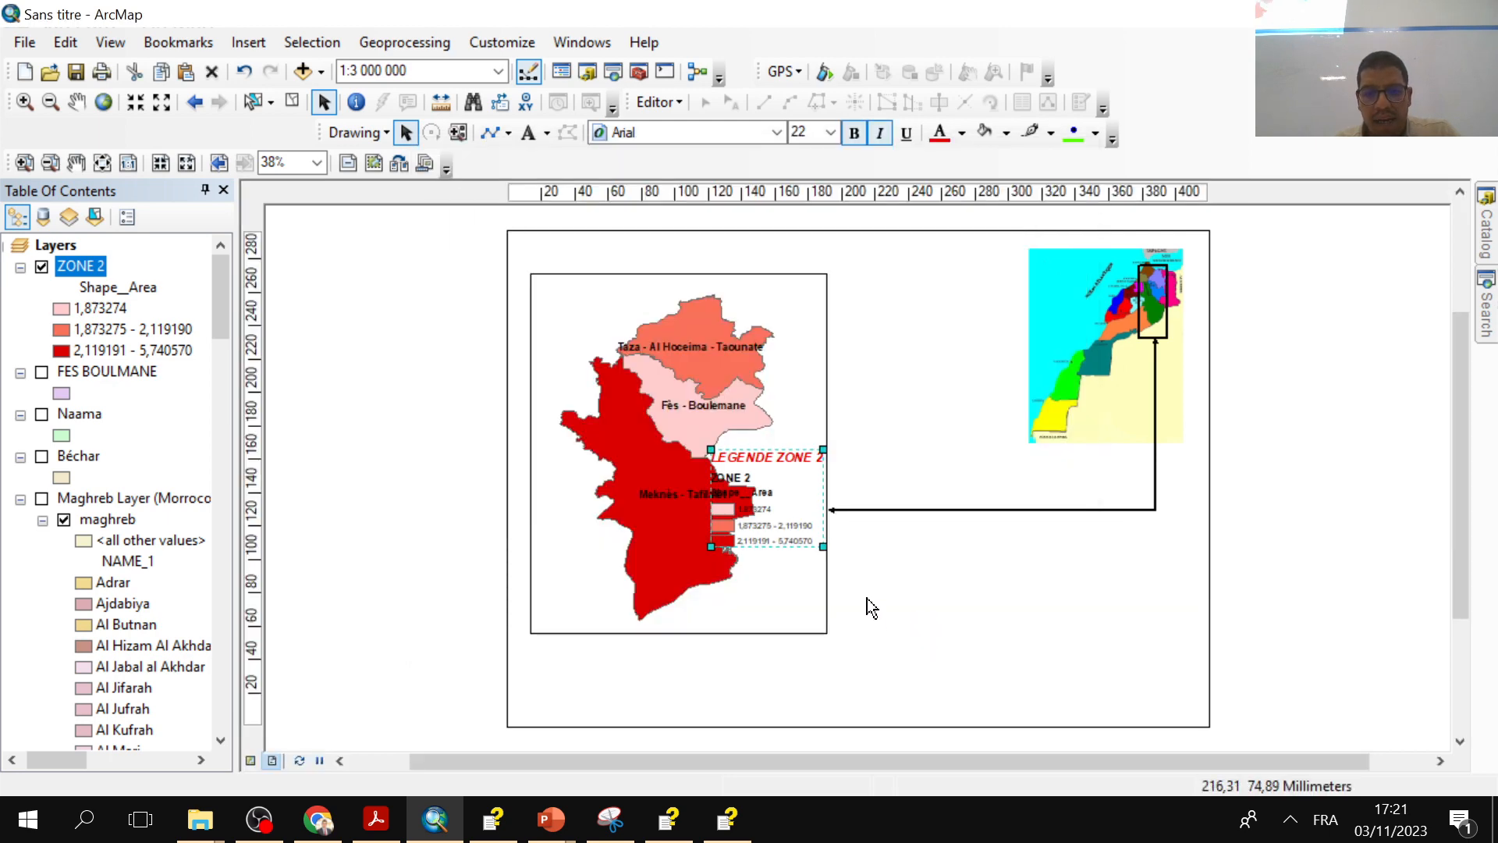
left_click_drag(769, 541, 1123, 676)
left_click(1248, 634)
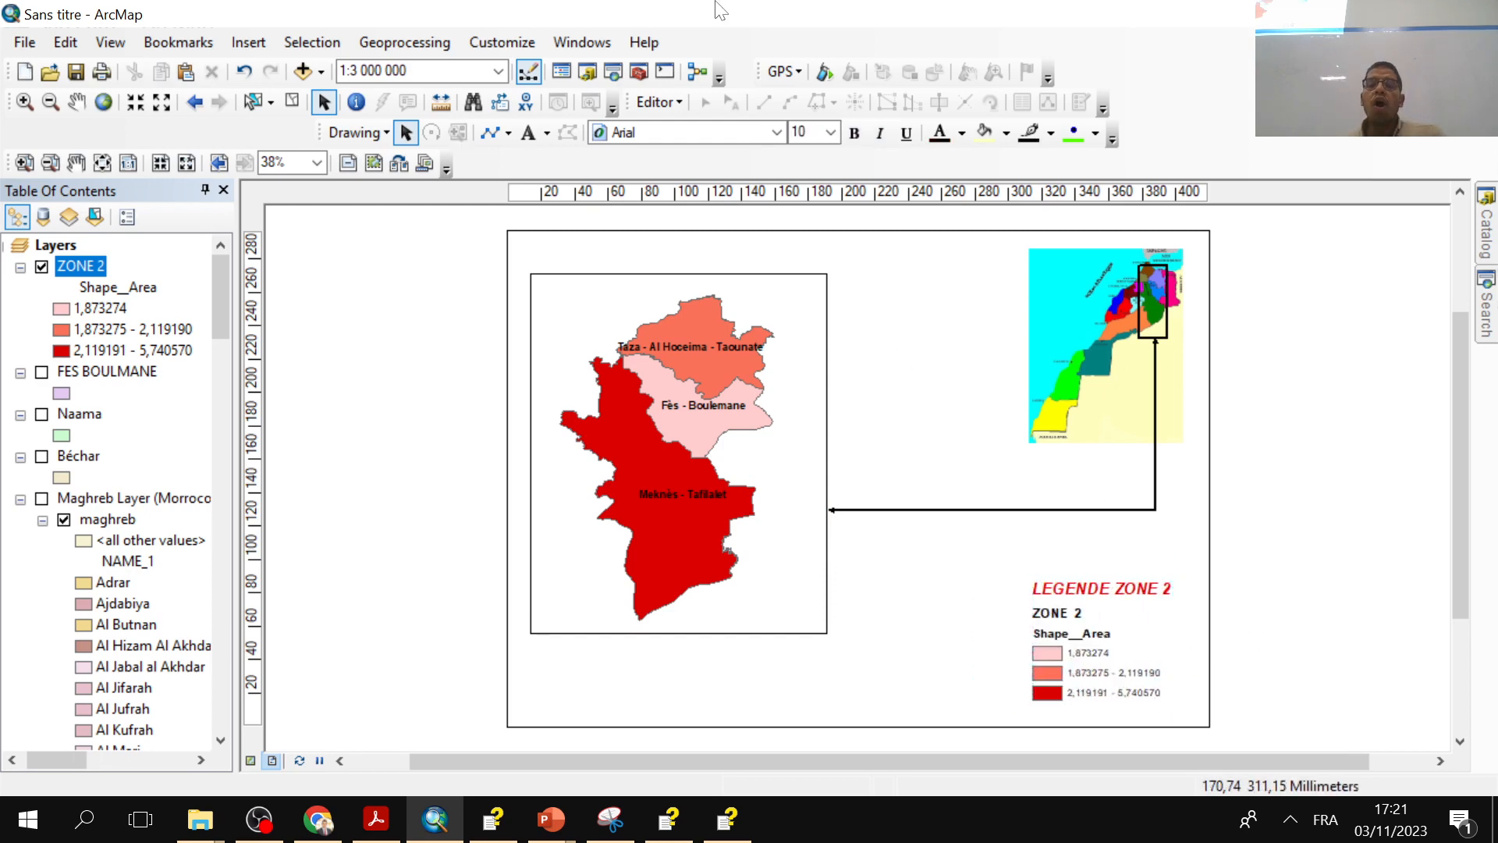
- Insert the ESRI North 65 north arrow, enlarge it and place it in the southeast corner of the ZONE 2 map frame
left_click(268, 41)
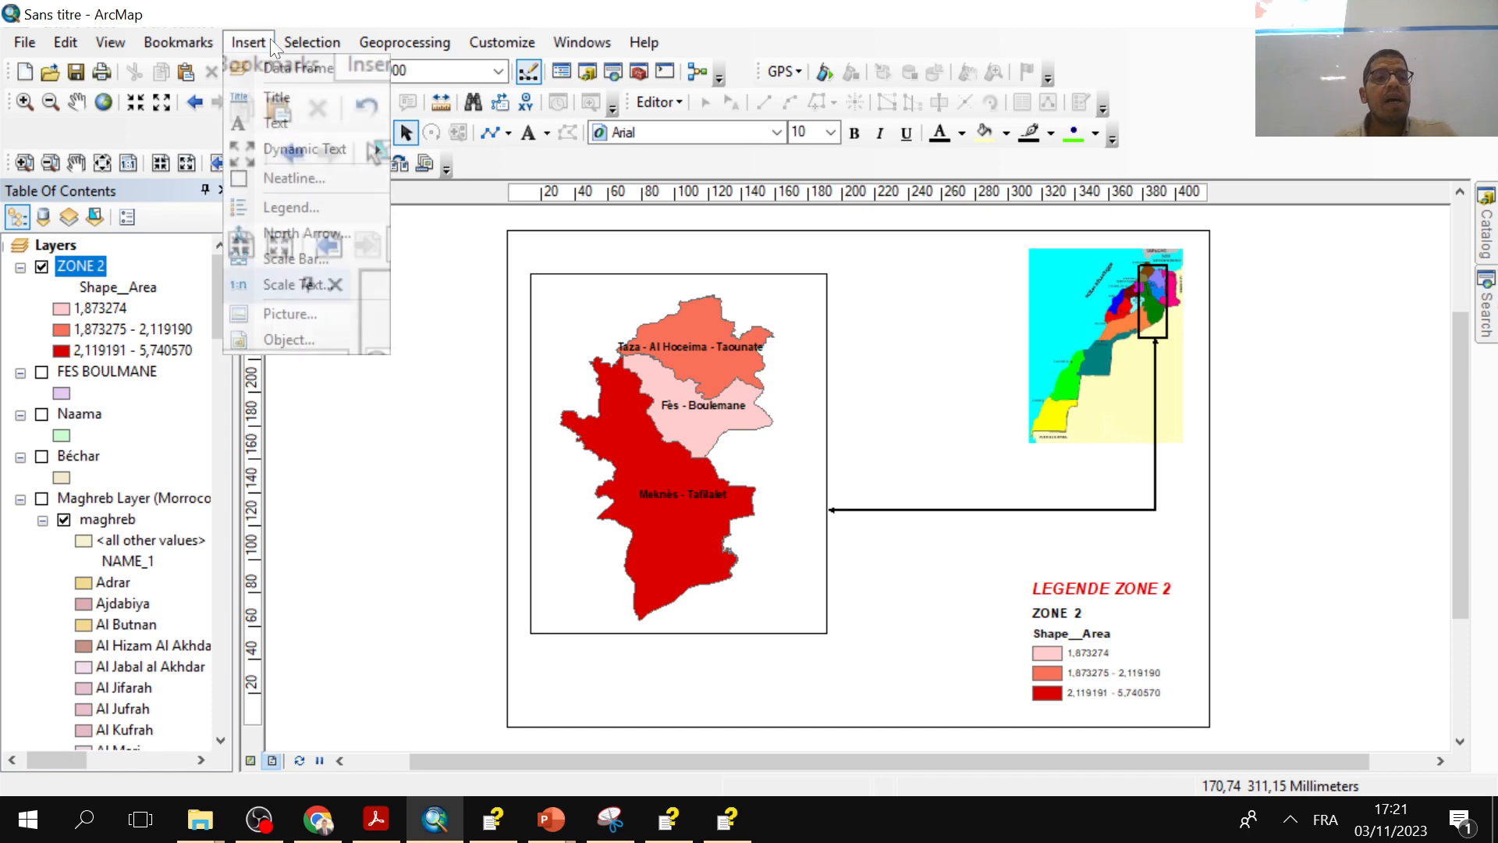
left_click(279, 235)
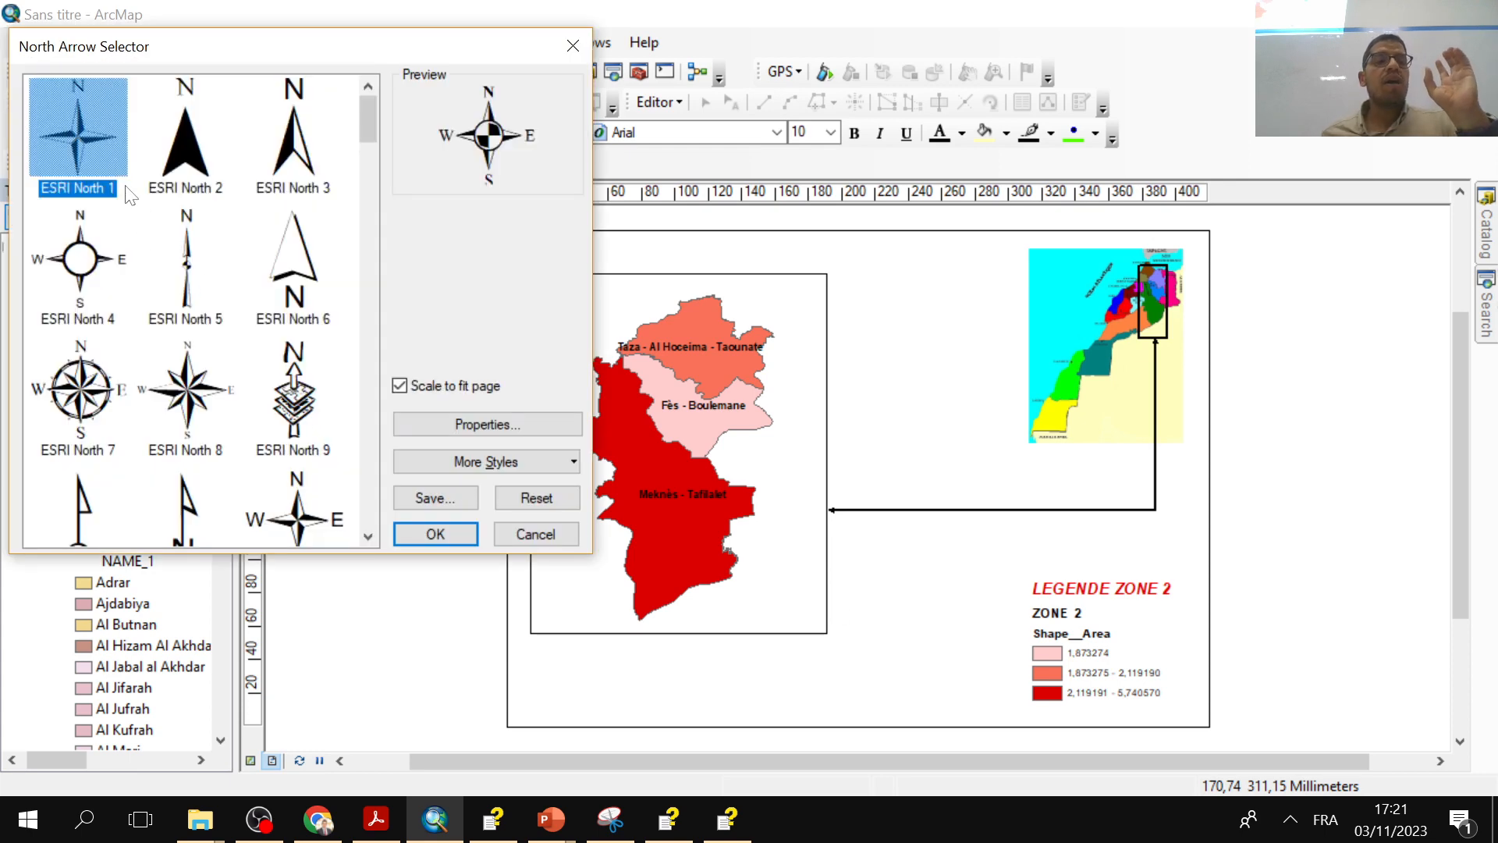
scroll(108, 305, "down", 6)
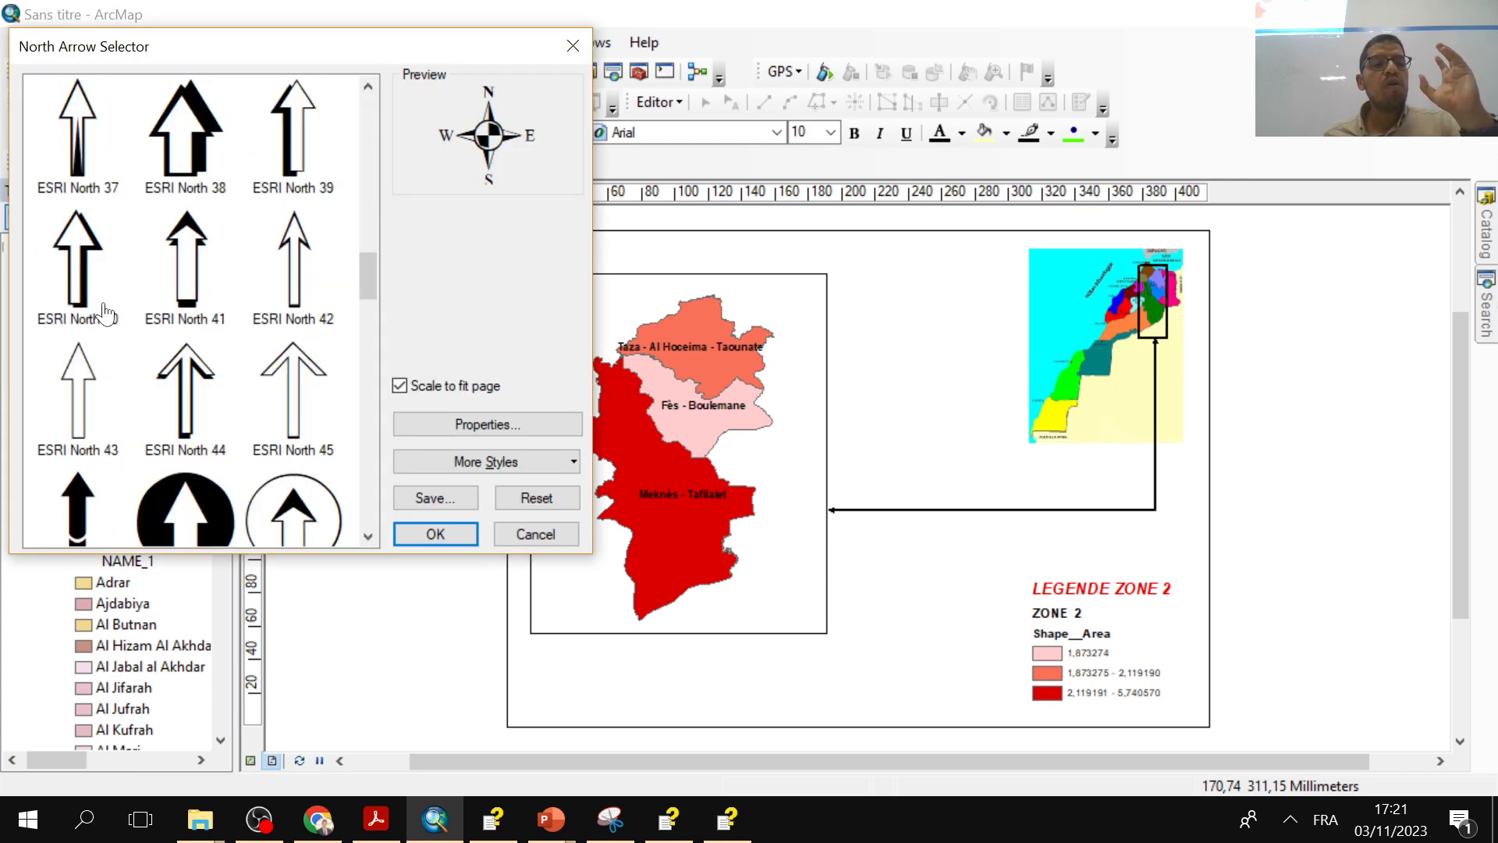
scroll(108, 311, "down", 5)
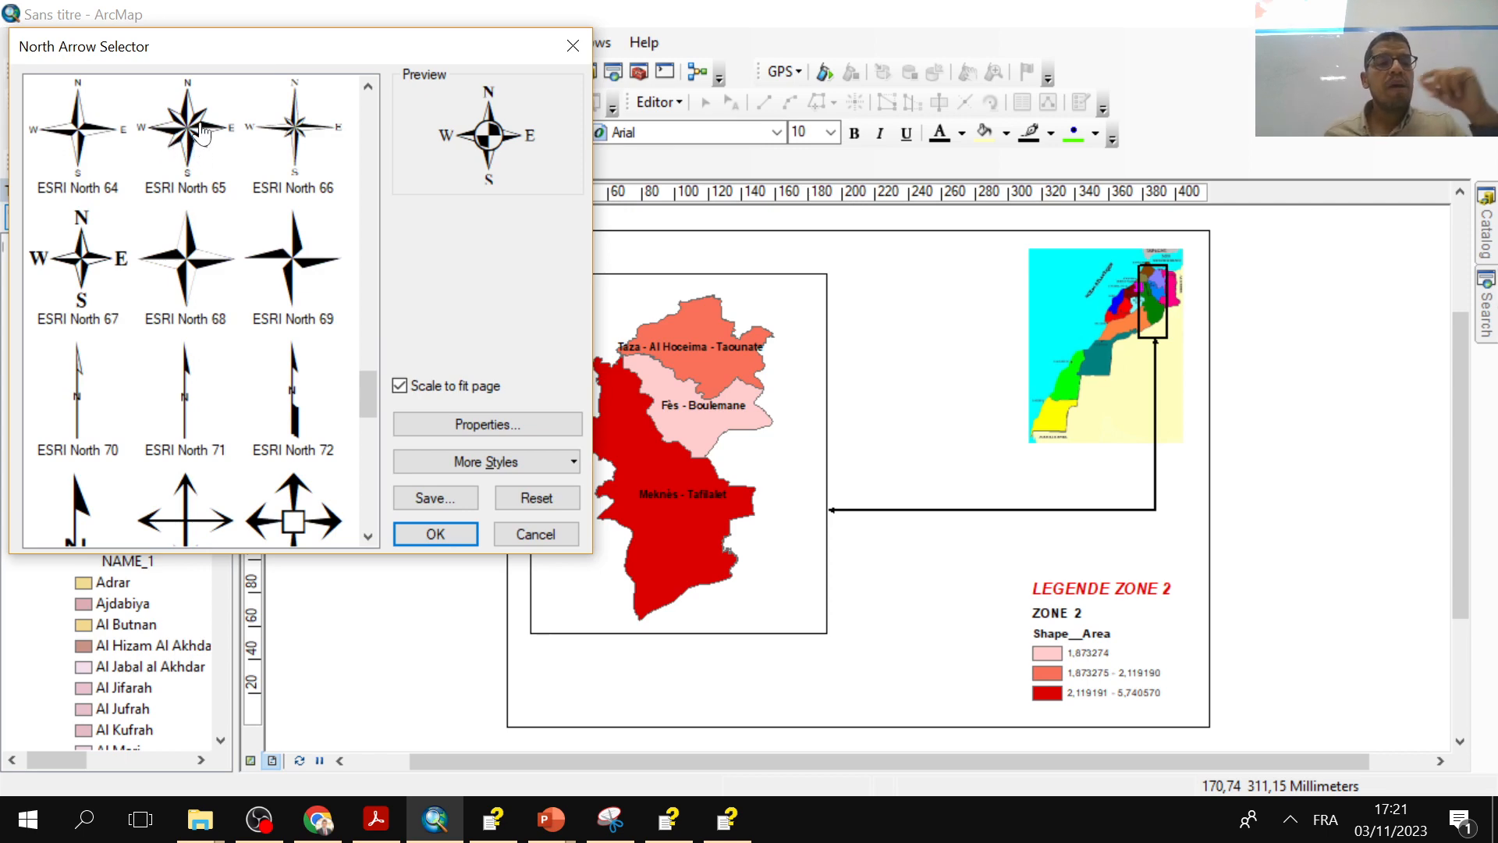
scroll(201, 131, "down", 2)
scroll(188, 160, "up", 3)
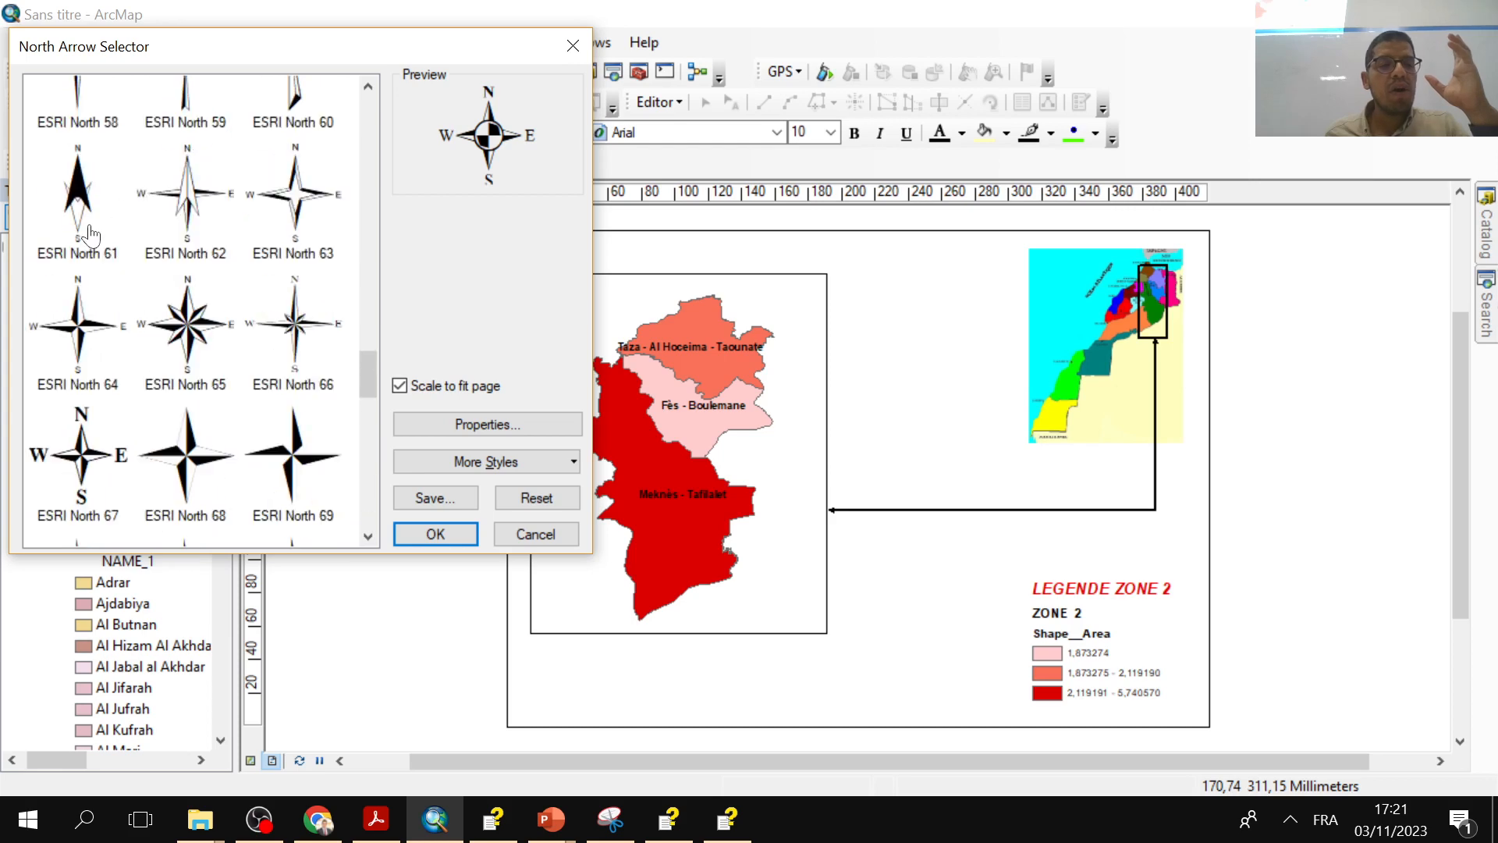
scroll(89, 234, "up", 2)
scroll(88, 233, "up", 2)
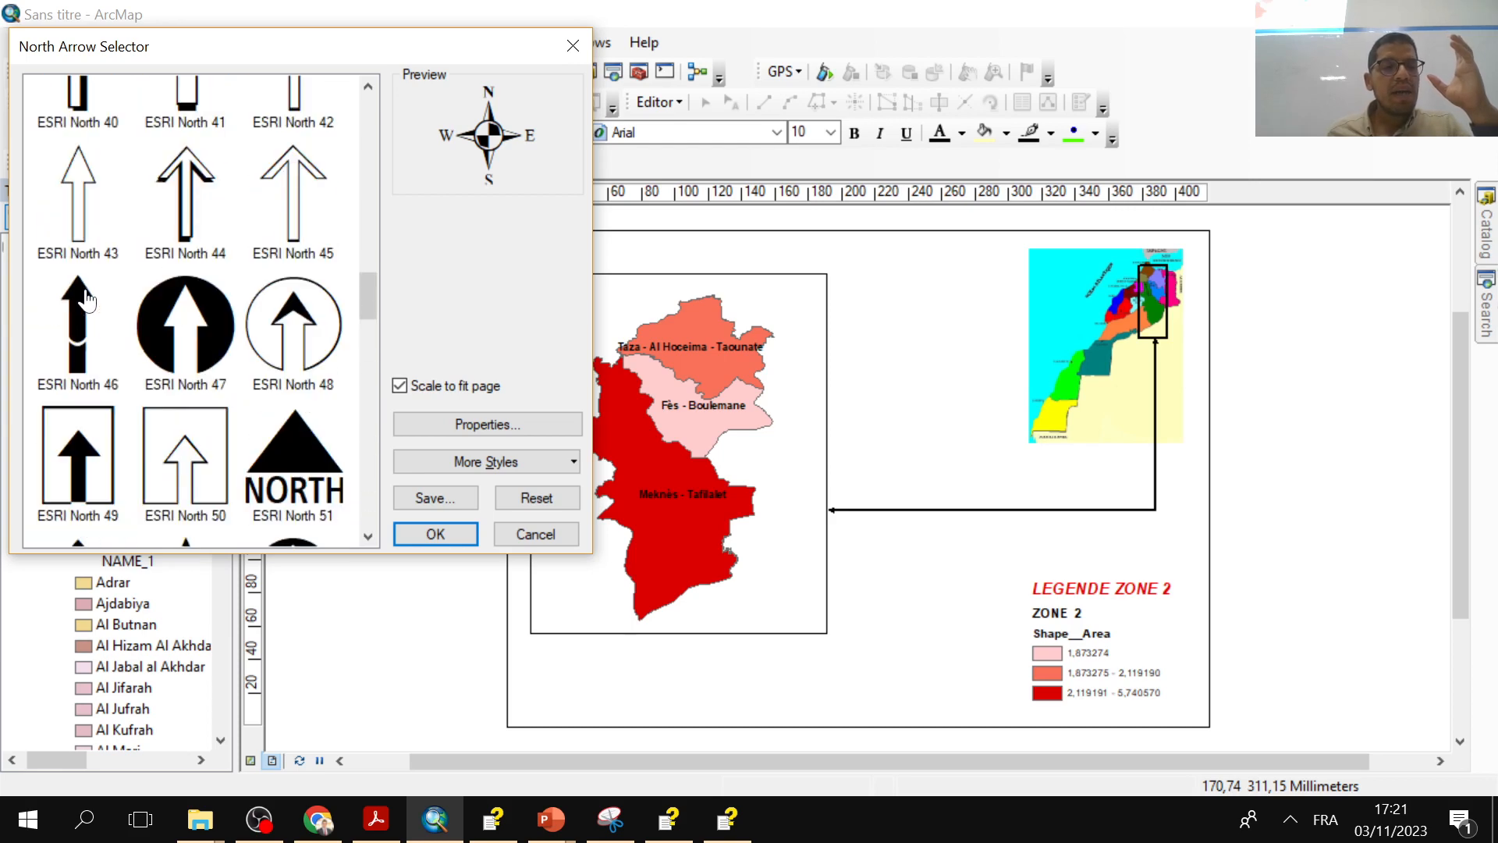
scroll(87, 294, "down", 5)
scroll(87, 294, "down", 3)
scroll(87, 293, "up", 3)
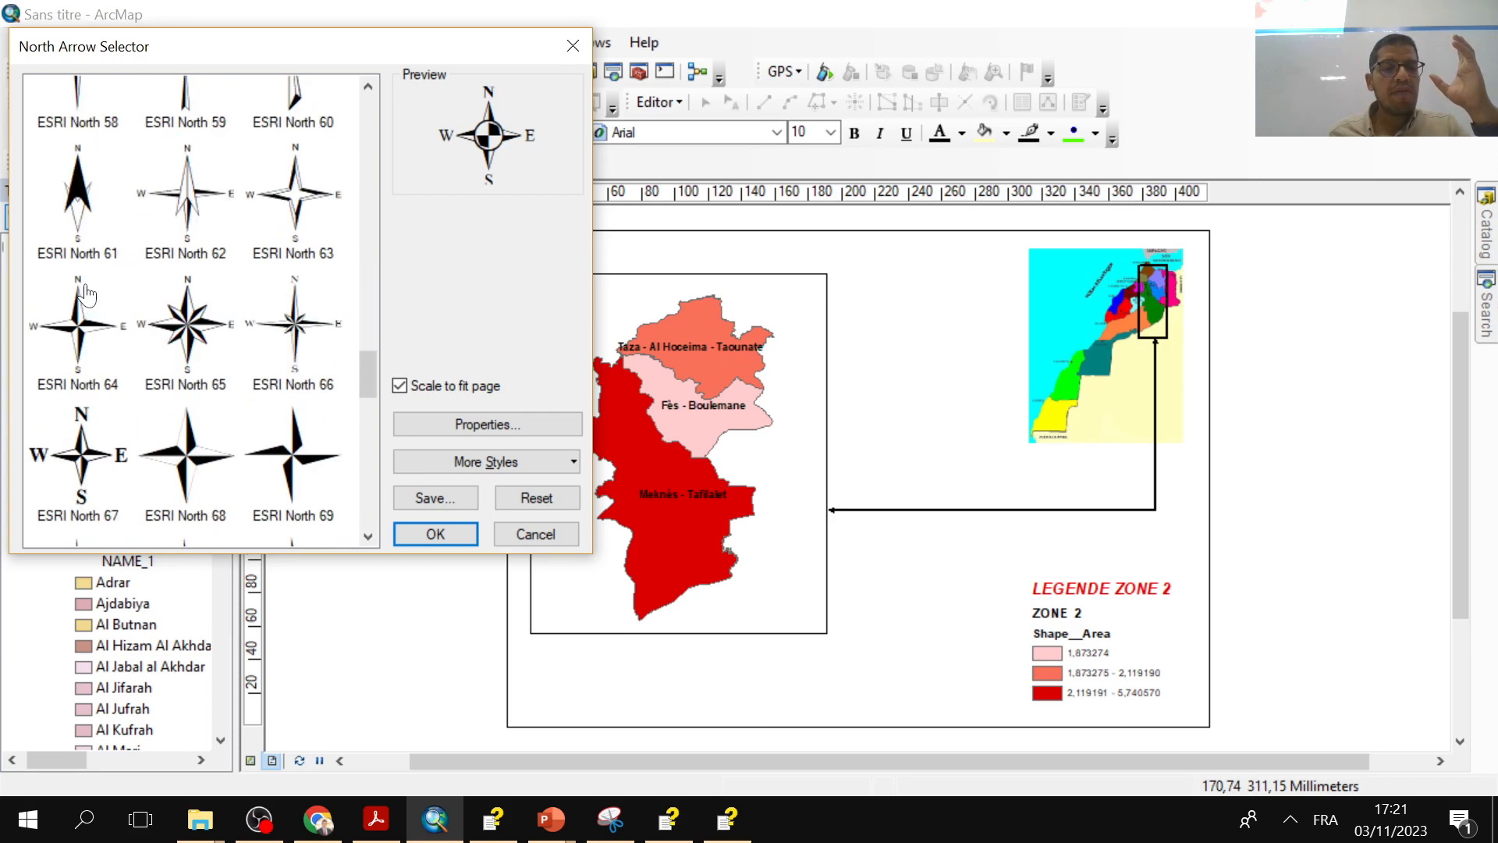
left_click(203, 356)
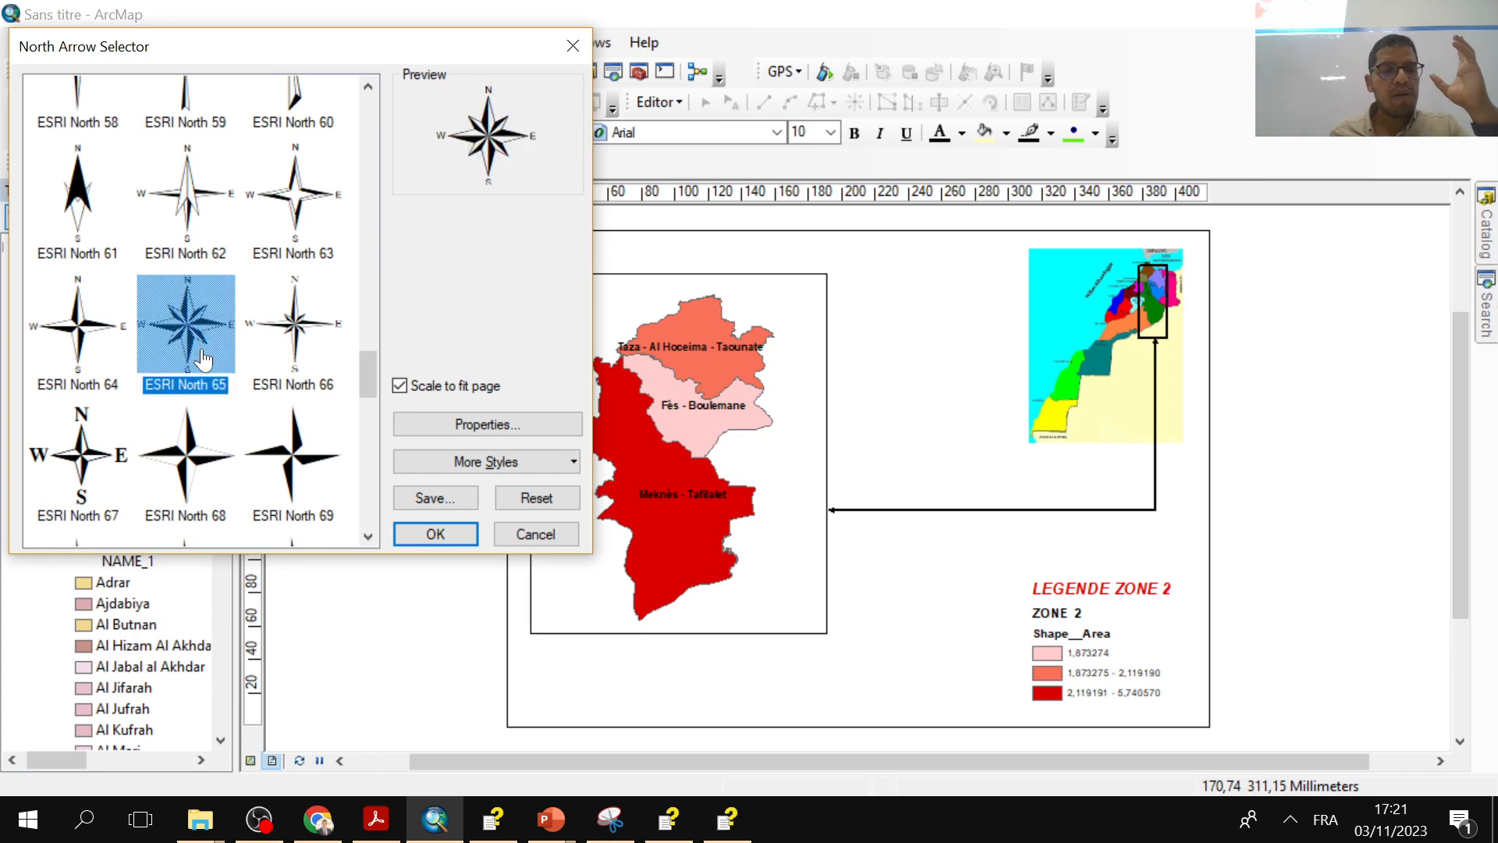
left_click(428, 534)
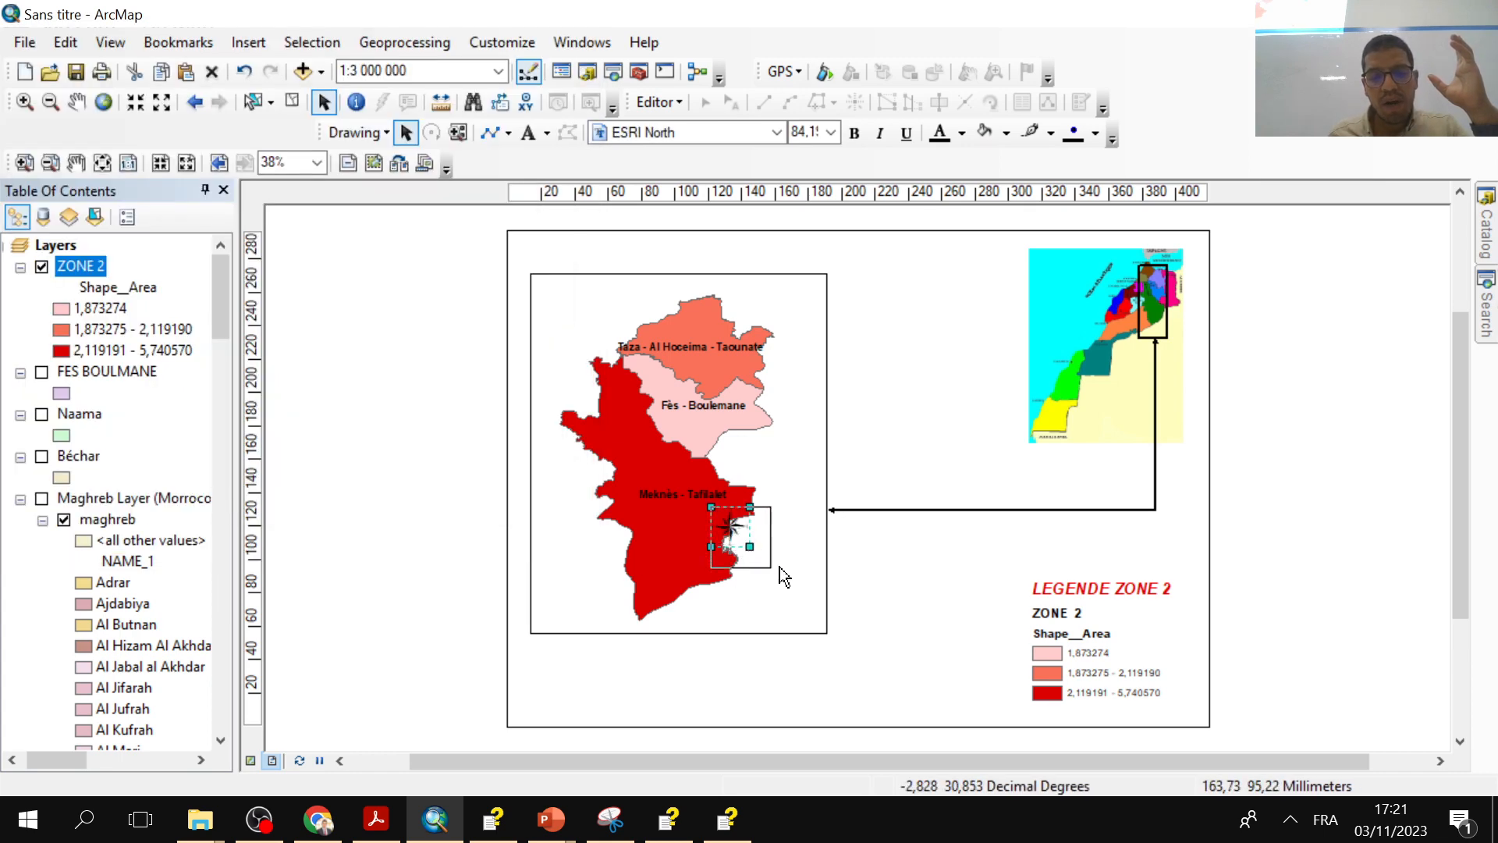
left_click_drag(780, 567, 808, 601)
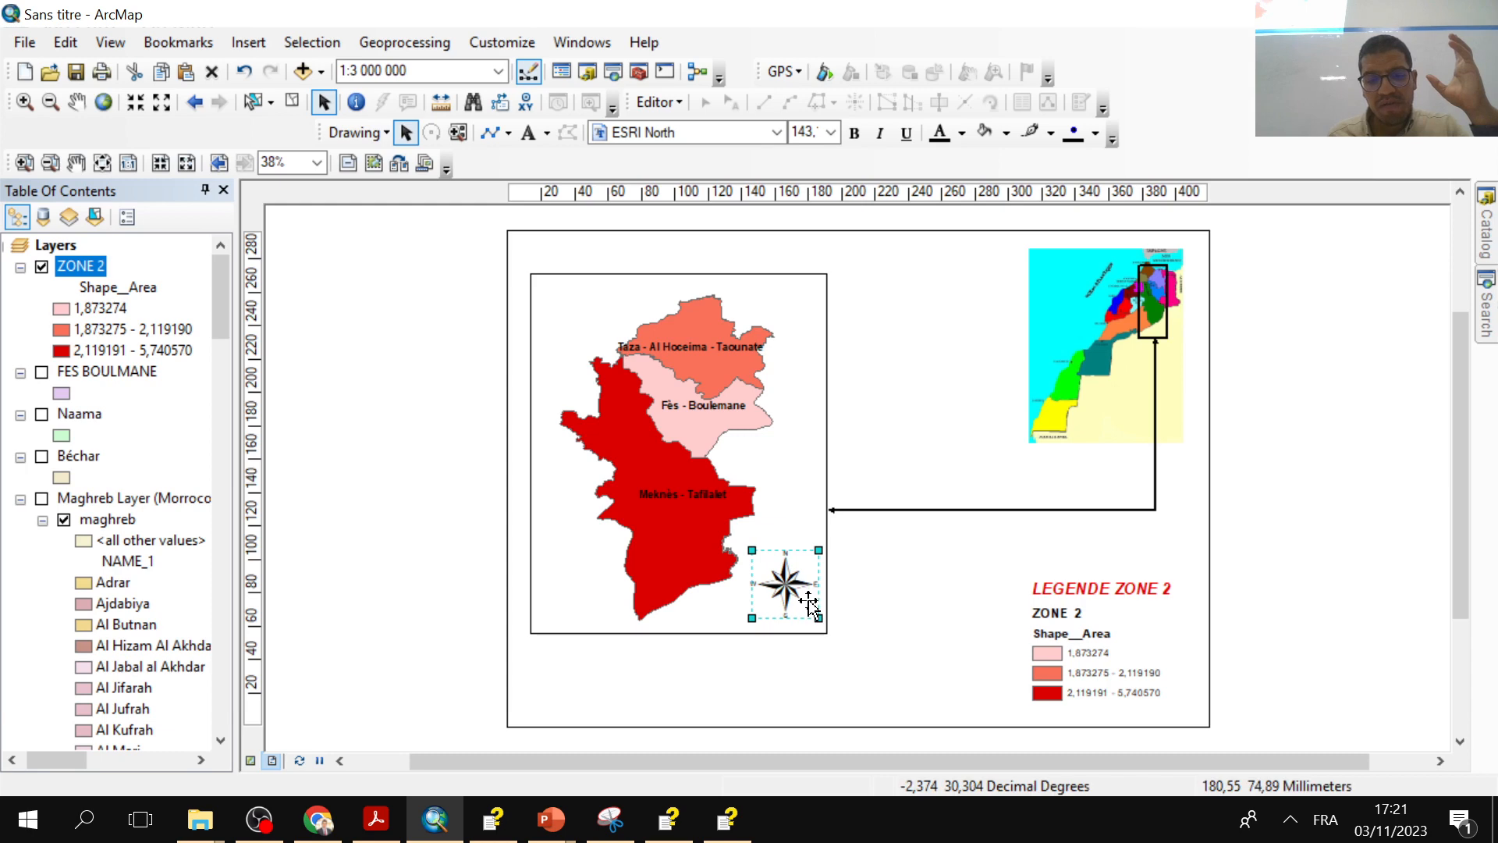
left_click(873, 588)
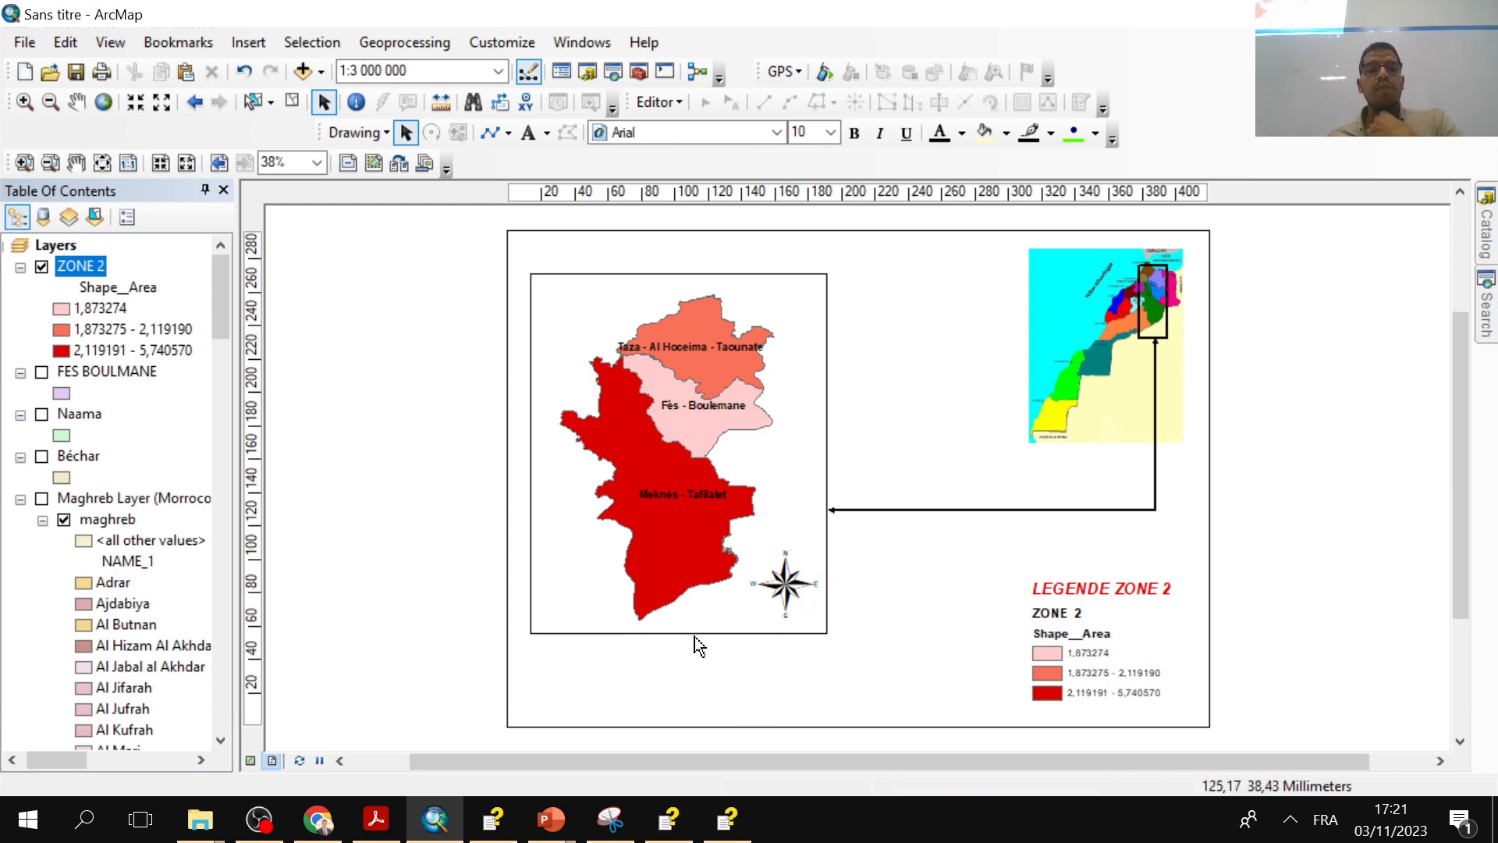
- Insert the preset alternating scale bar in decimal degrees and place it in the page's southwest corner below the map frame
left_click(252, 43)
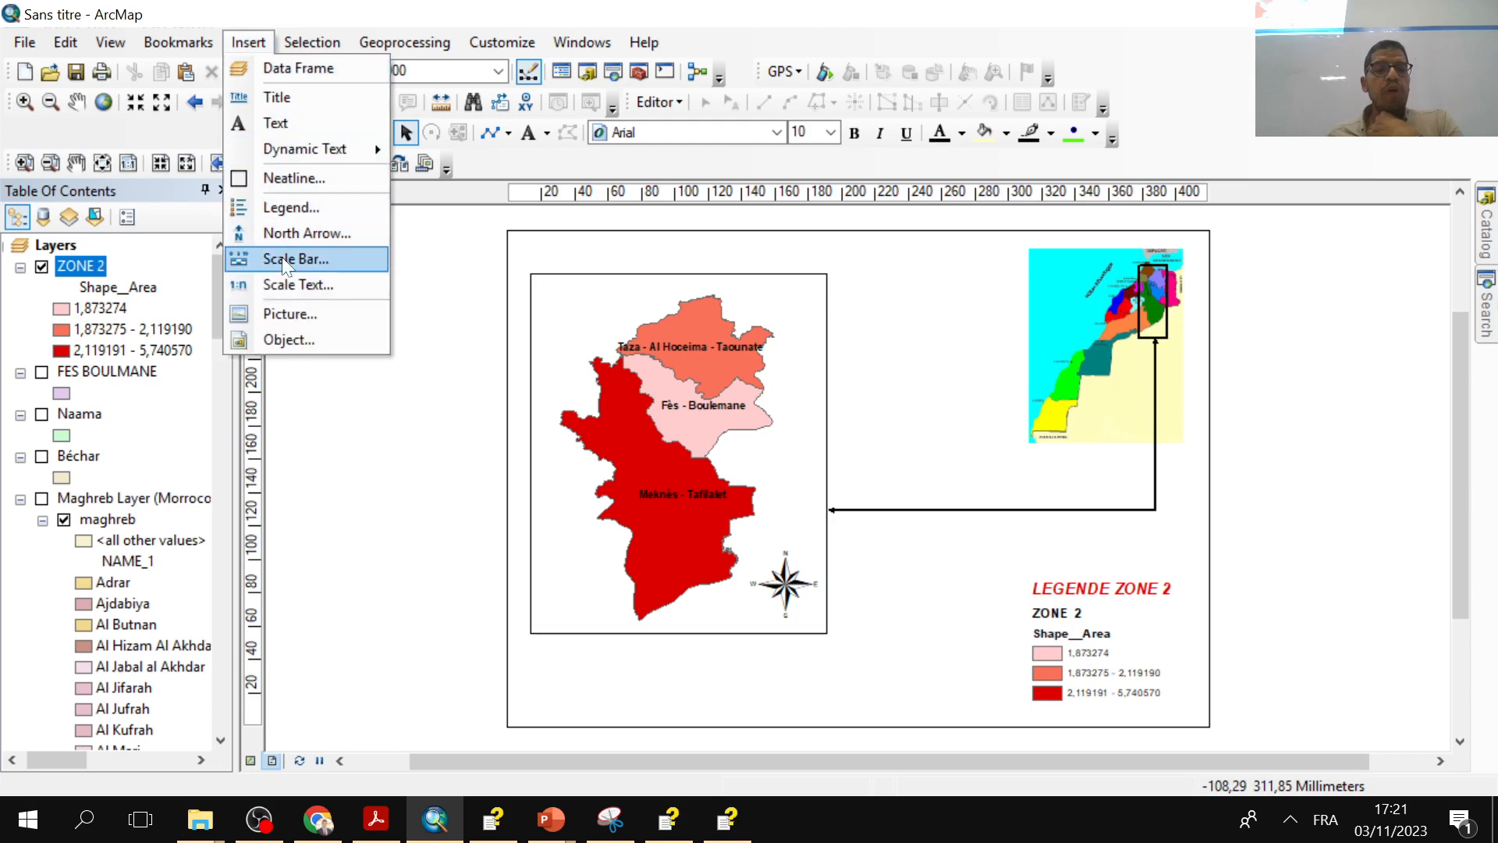
left_click(294, 260)
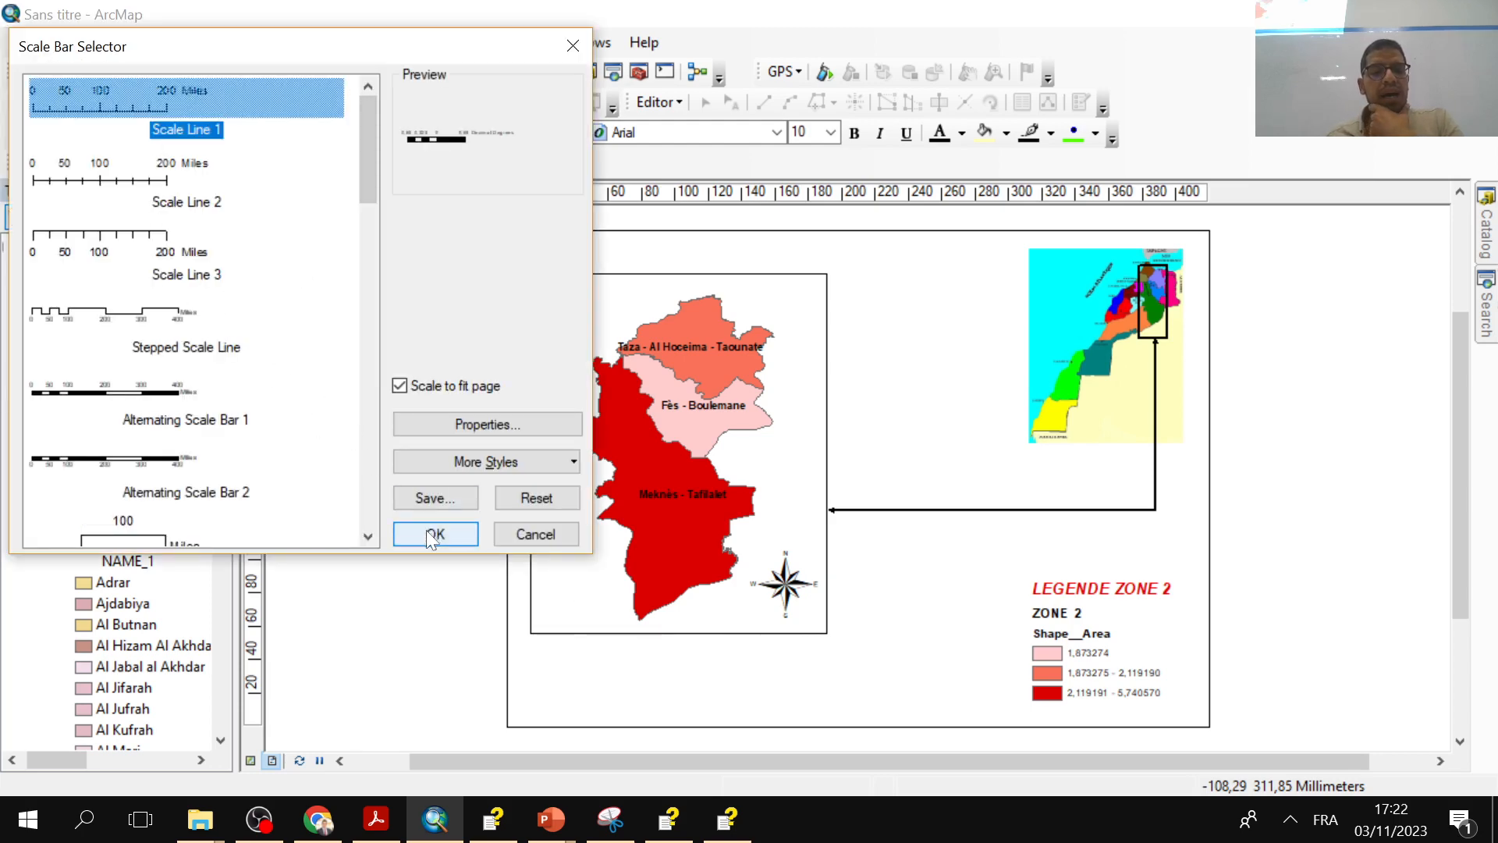
left_click(431, 534)
left_click_drag(880, 498, 677, 710)
left_click(804, 710)
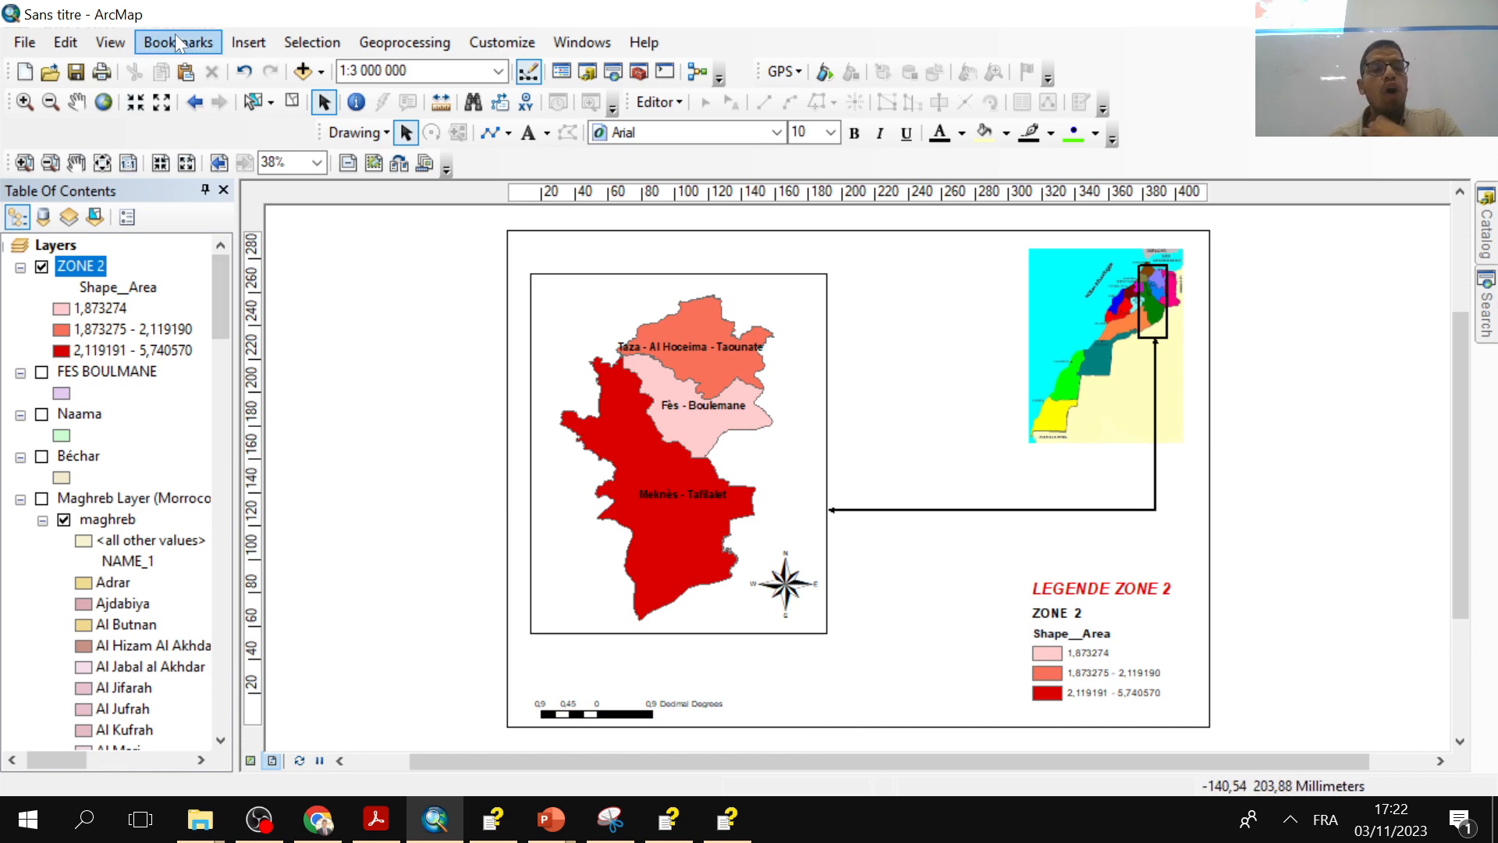
- Insert a Centimeters = Kilometers scale text and place it just above the scale bar in the page's southwest corner
left_click(246, 49)
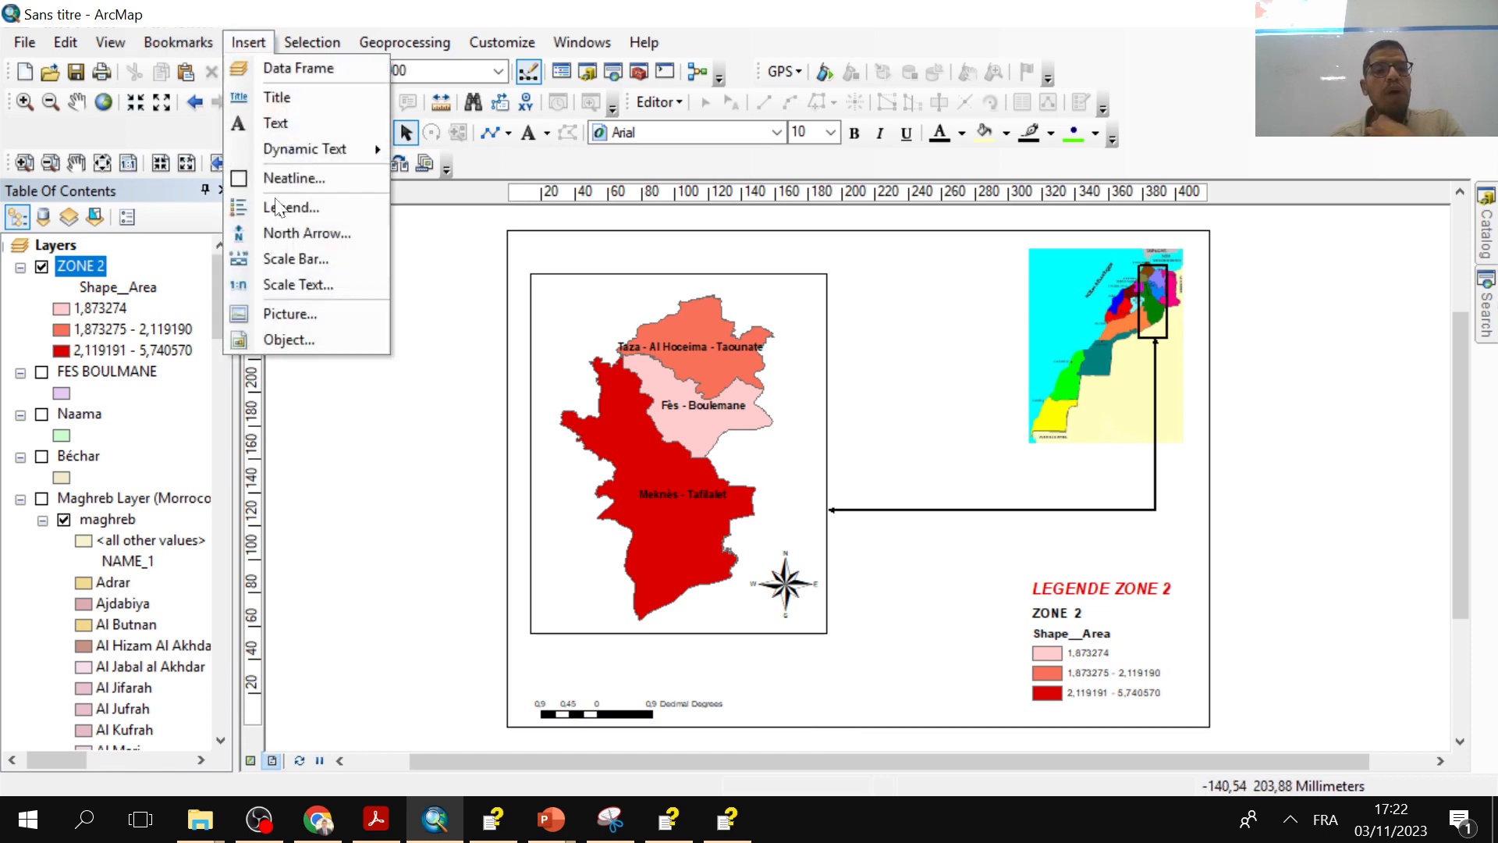
left_click(292, 284)
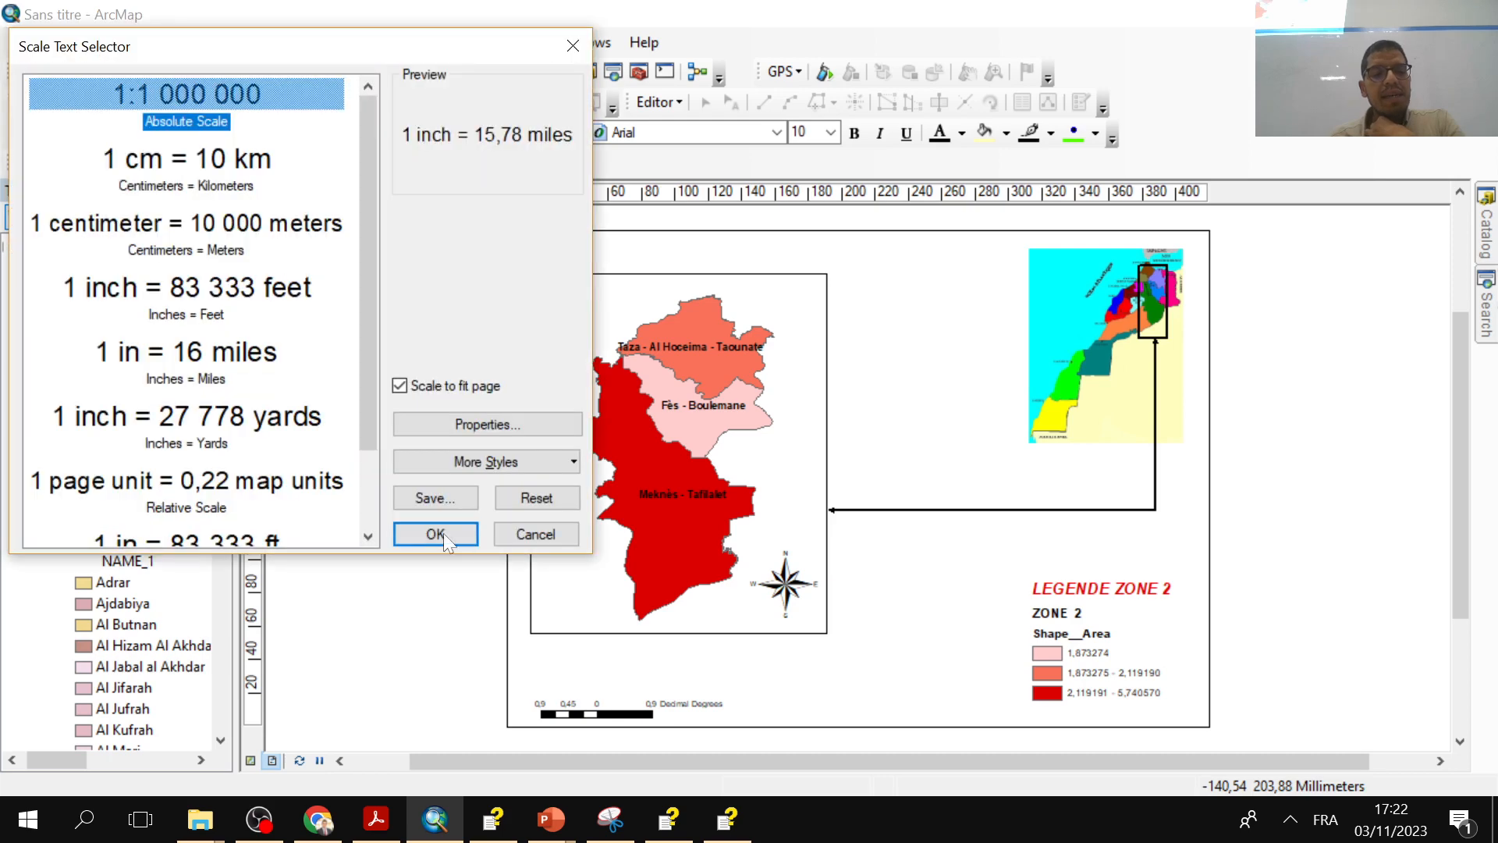
left_click(184, 170)
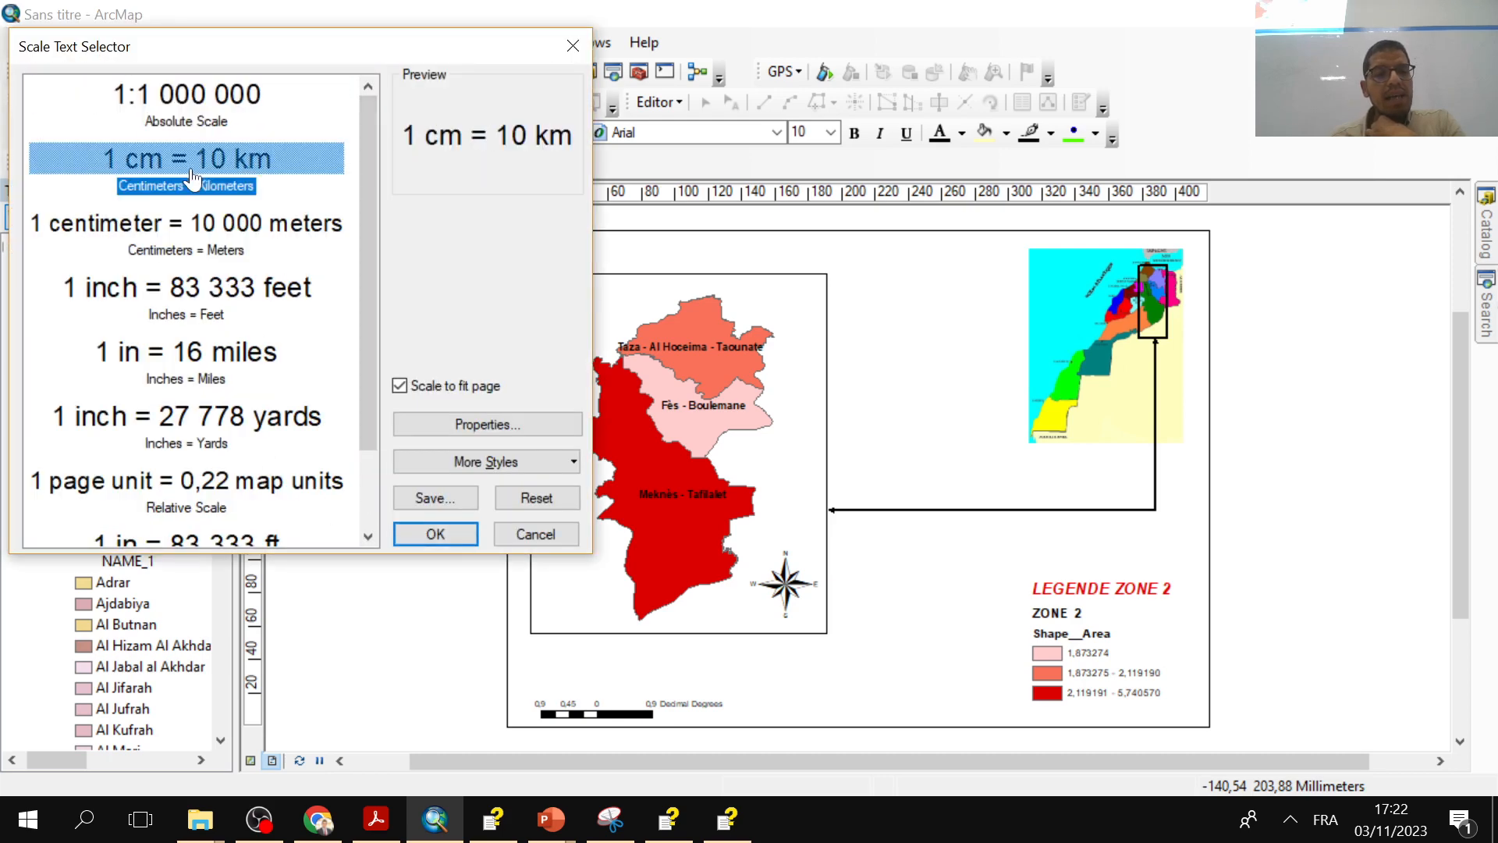
left_click(426, 535)
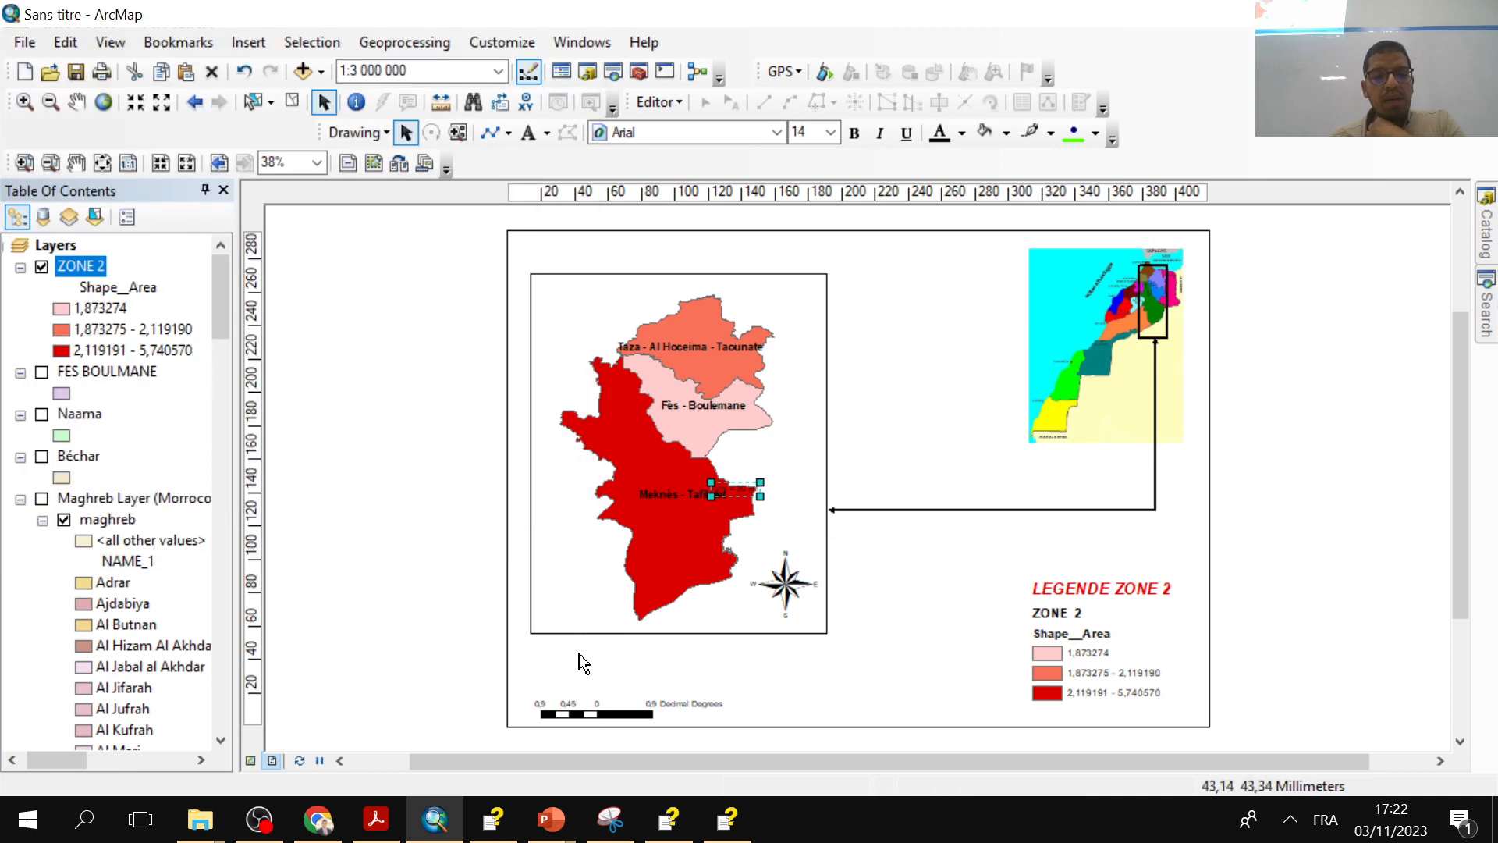
left_click_drag(745, 494, 596, 678)
left_click(599, 684)
left_click(595, 669)
left_click(542, 546)
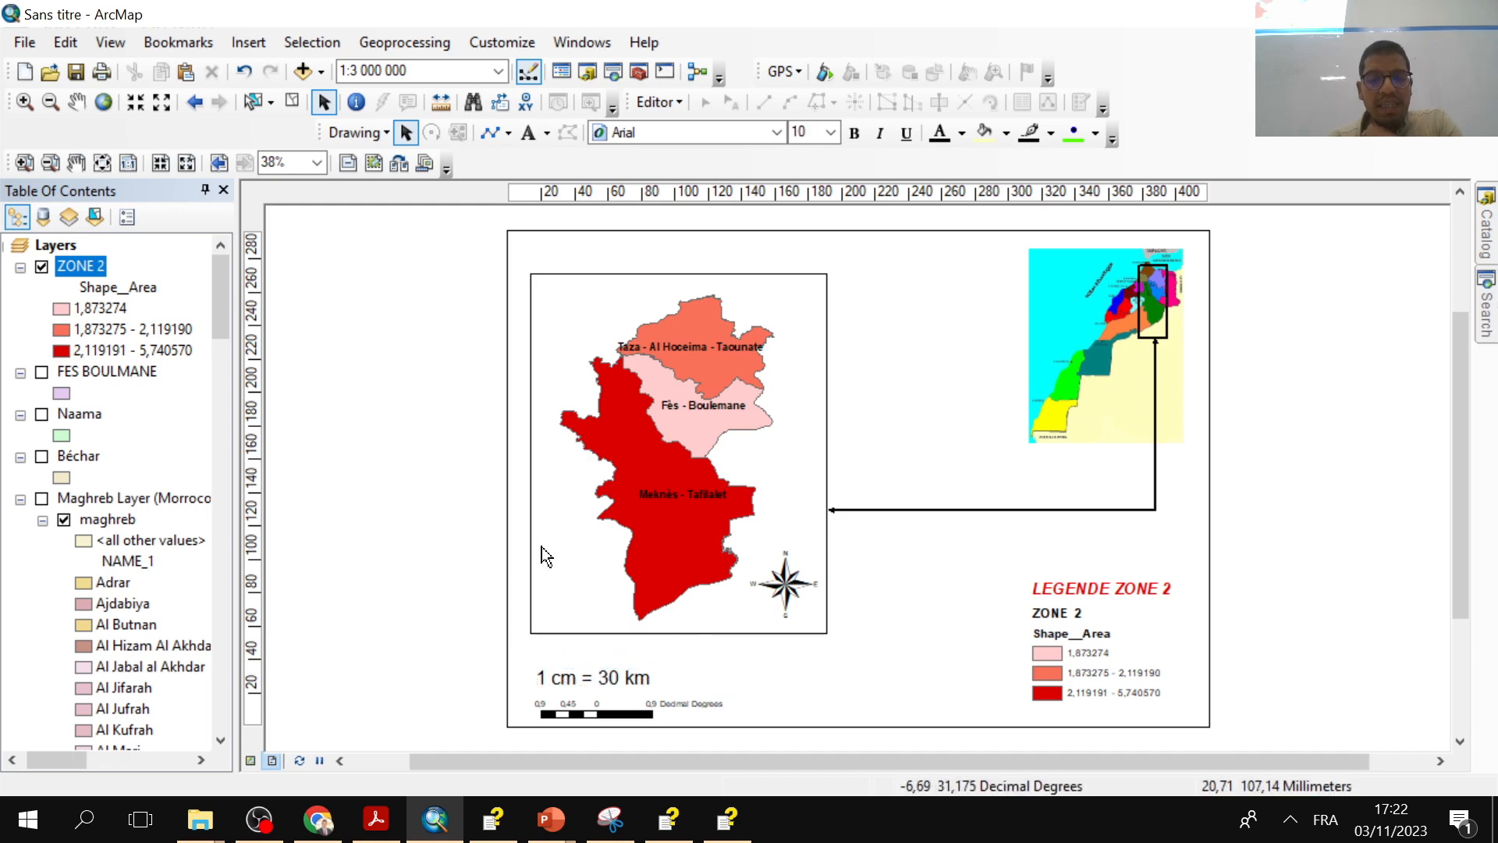
- Activate the ZONE 2 map frame and zoom its map out to a scale of 1:5 000 000
left_click(565, 537)
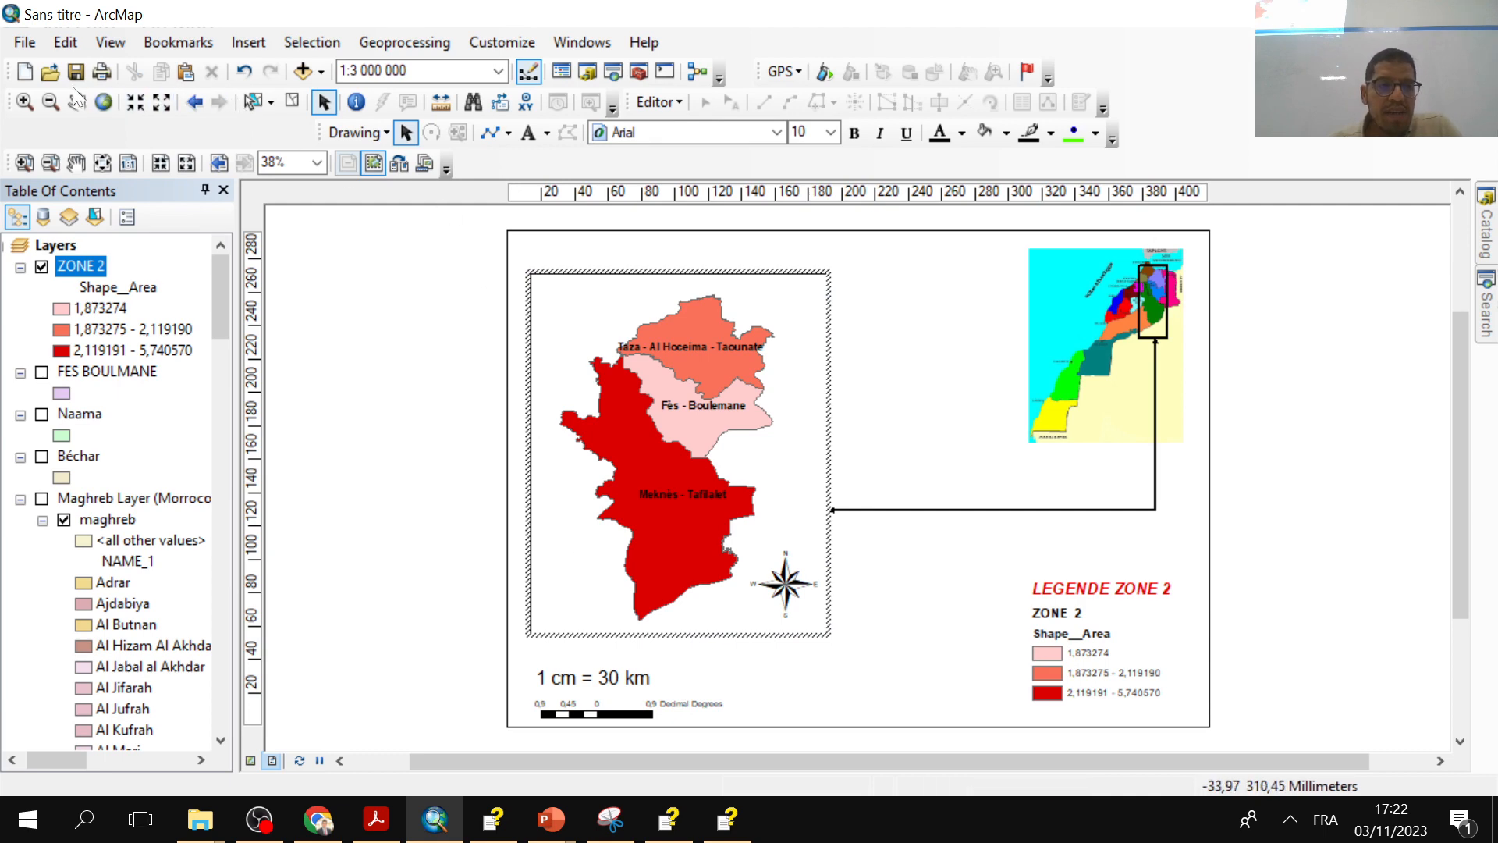
left_click(51, 102)
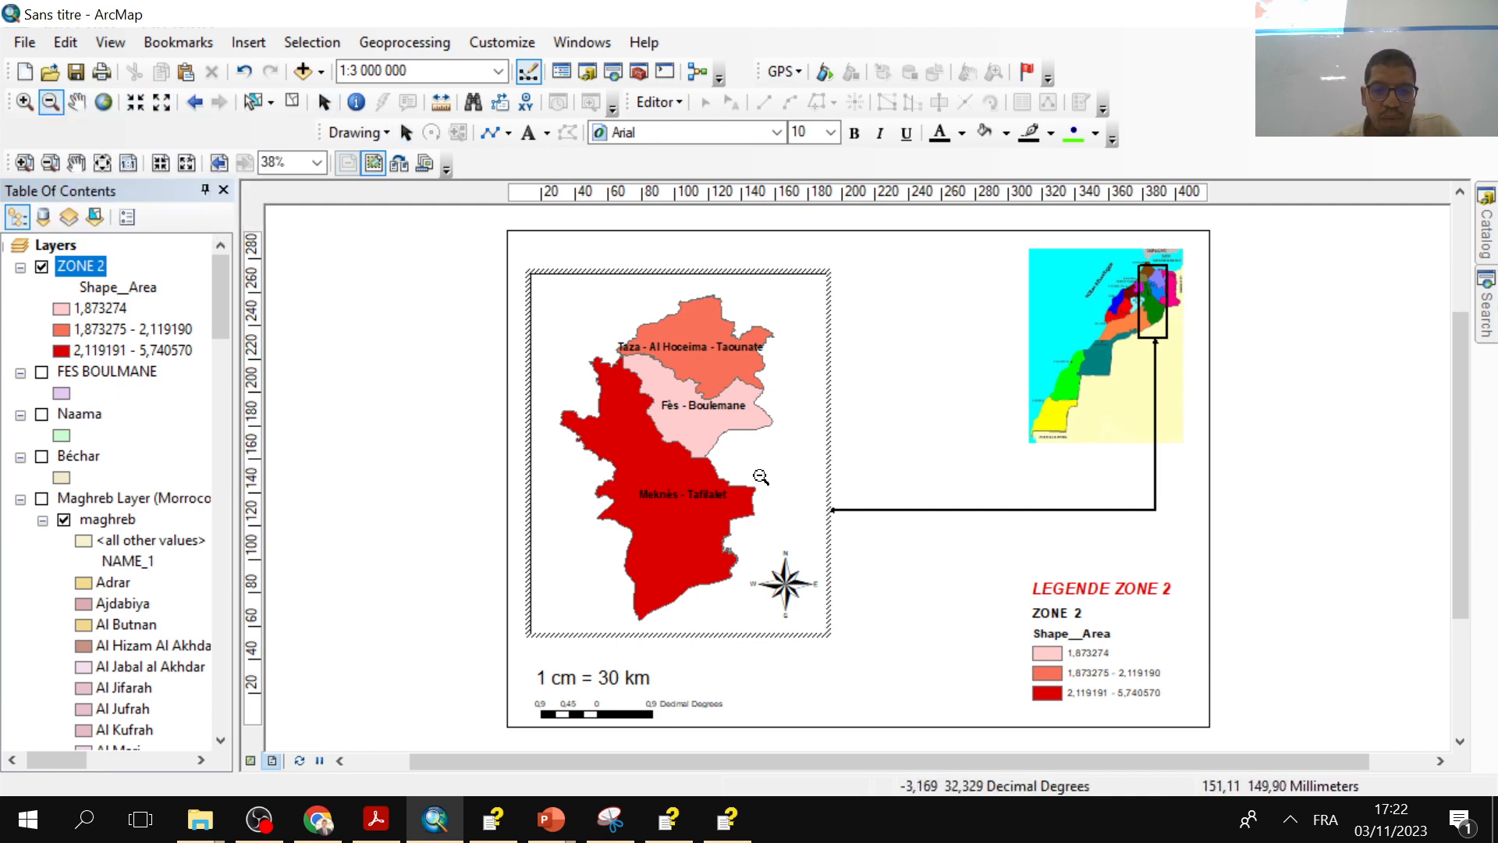
left_click(752, 450)
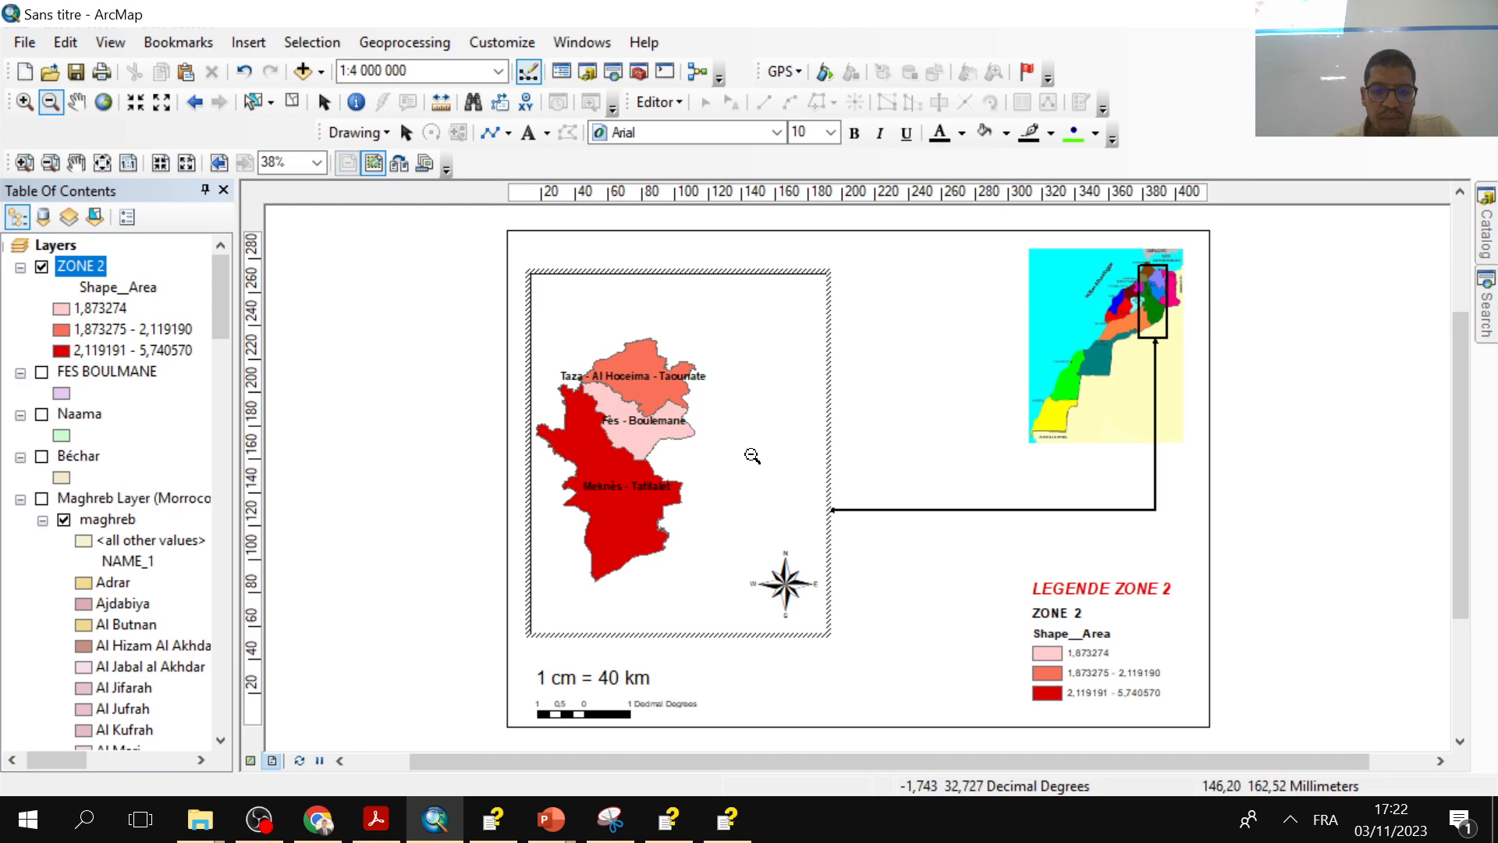
left_click(712, 489)
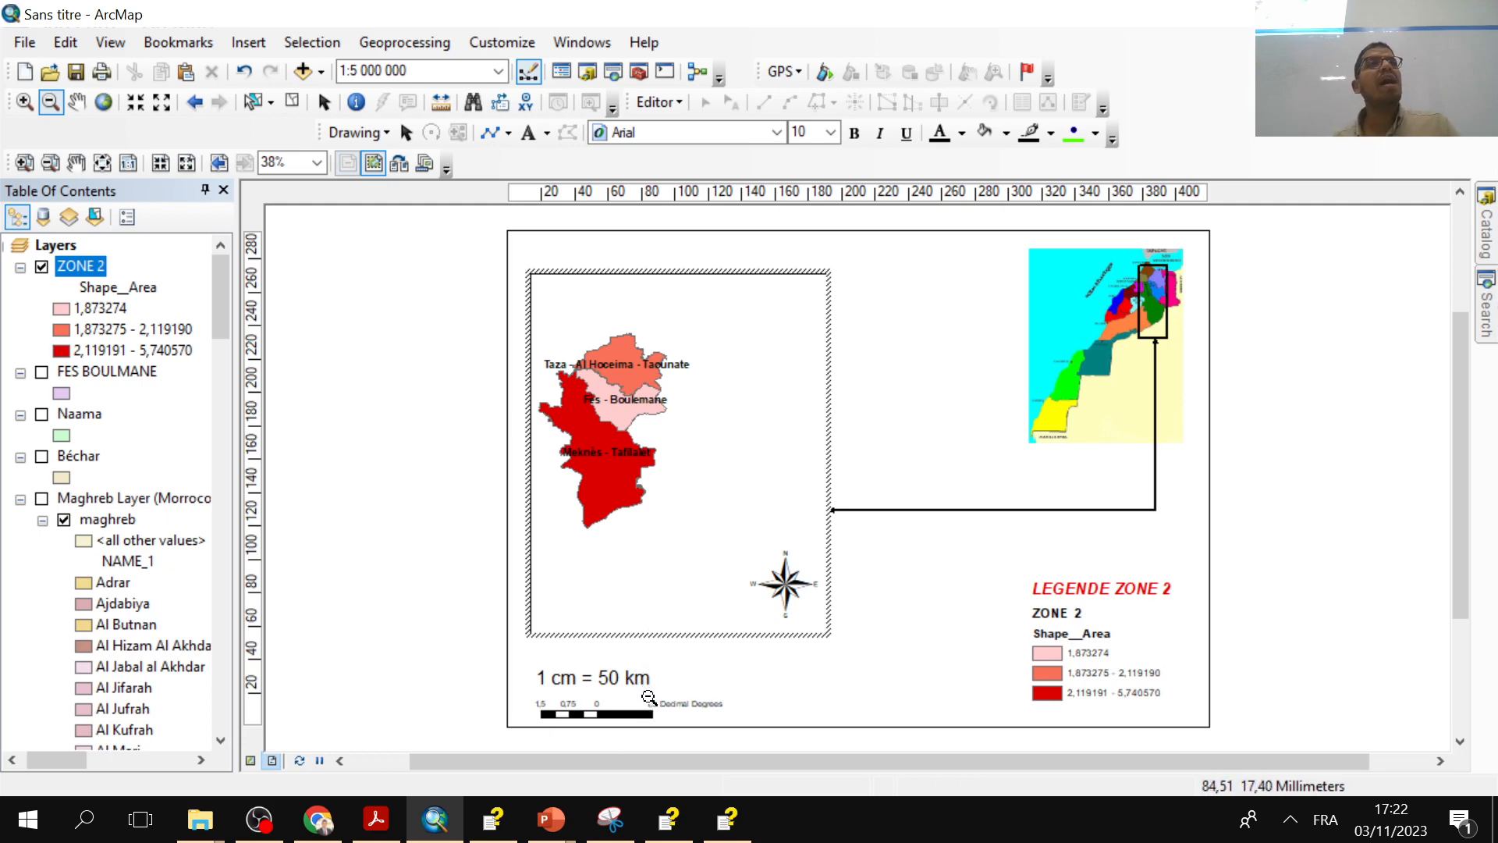
- Bring the ZONE 2 map back to 1:3 000 000 and reposition the three regions fully inside the frame
left_click(25, 102)
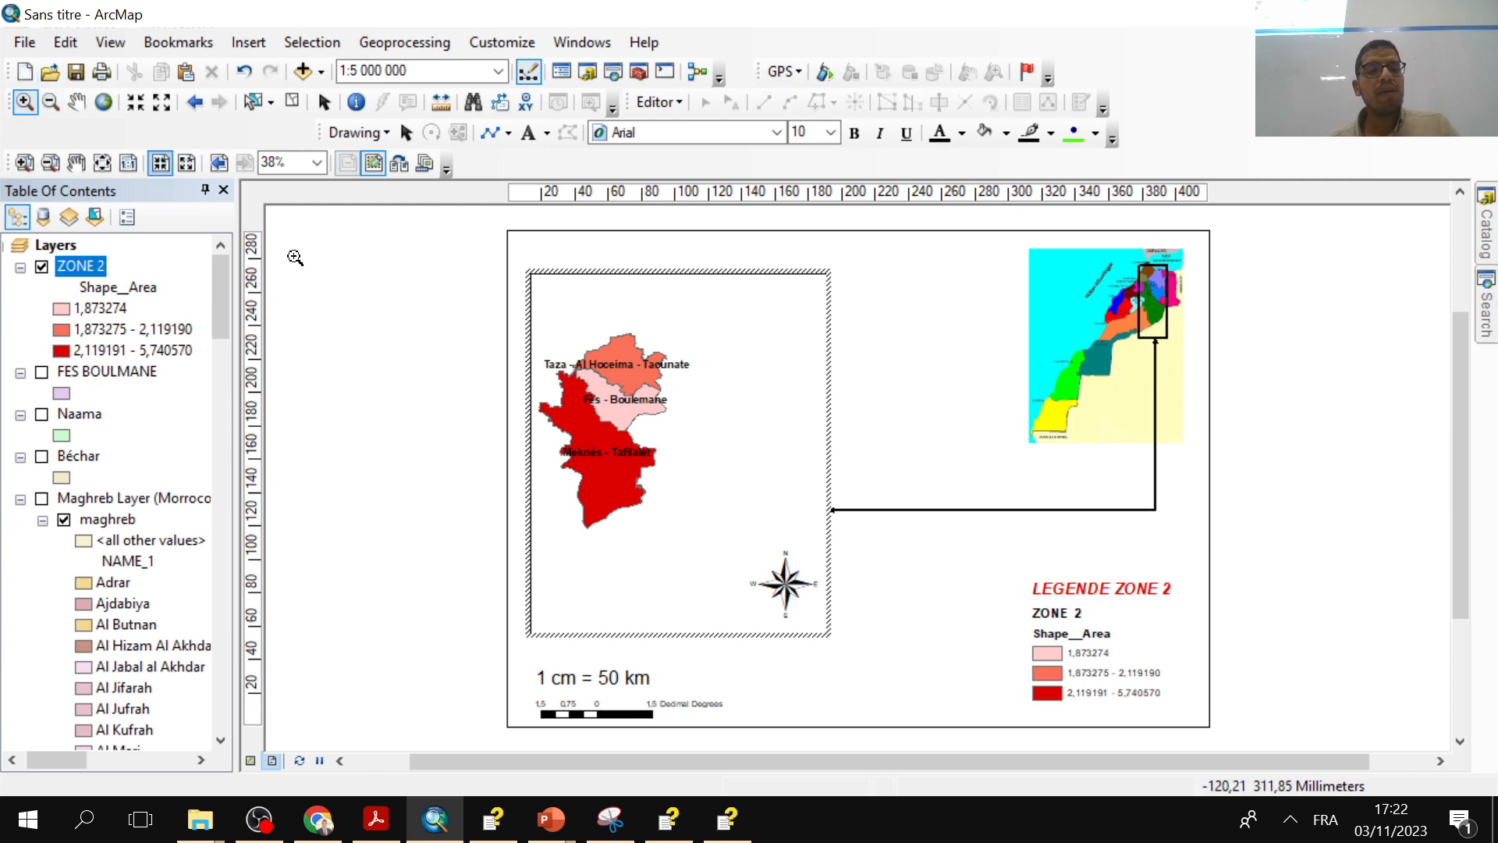
left_click(686, 475)
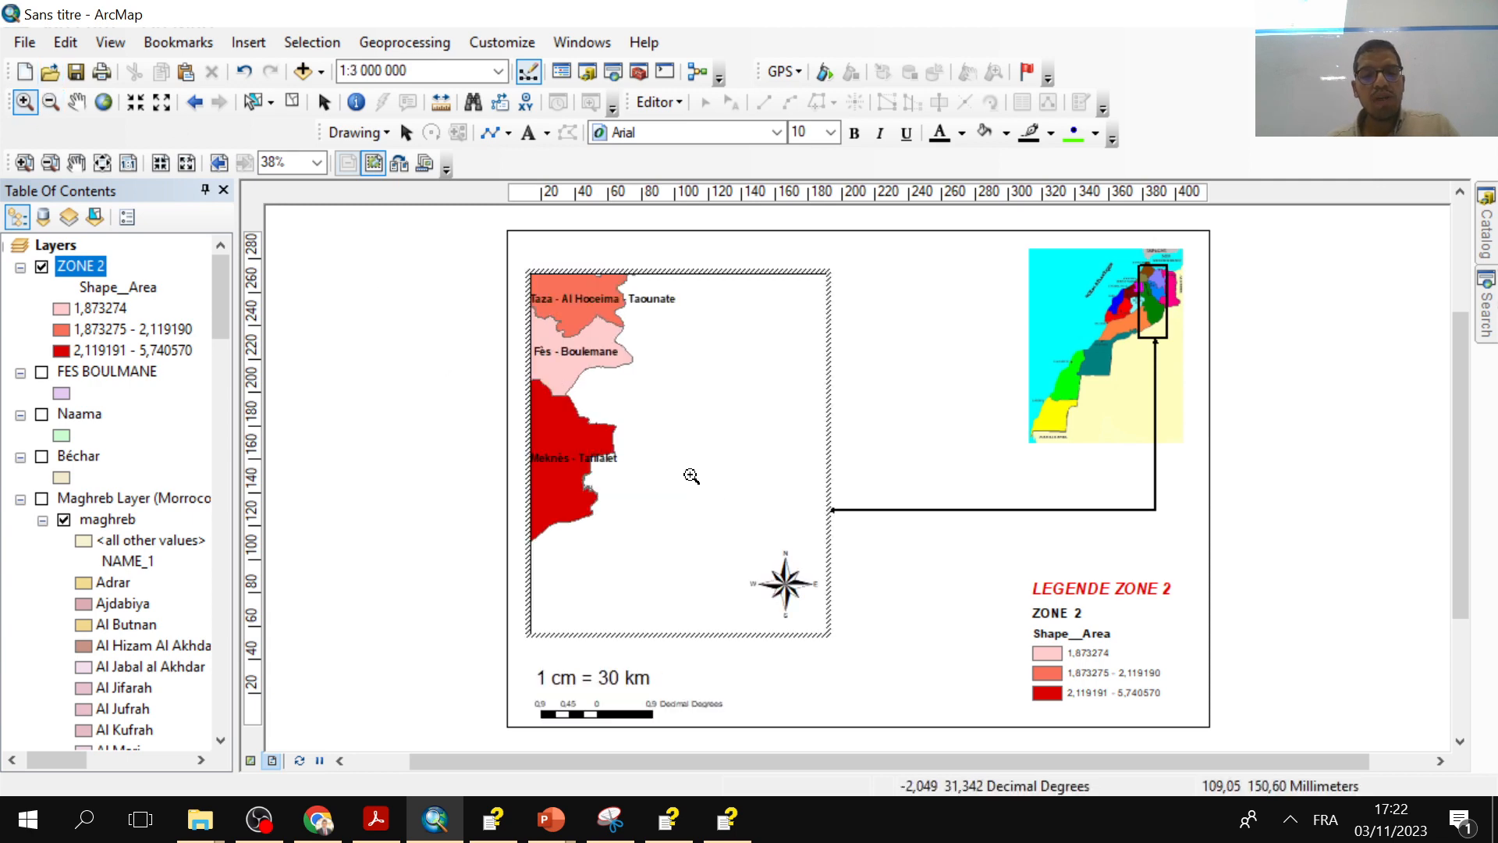
left_click(78, 100)
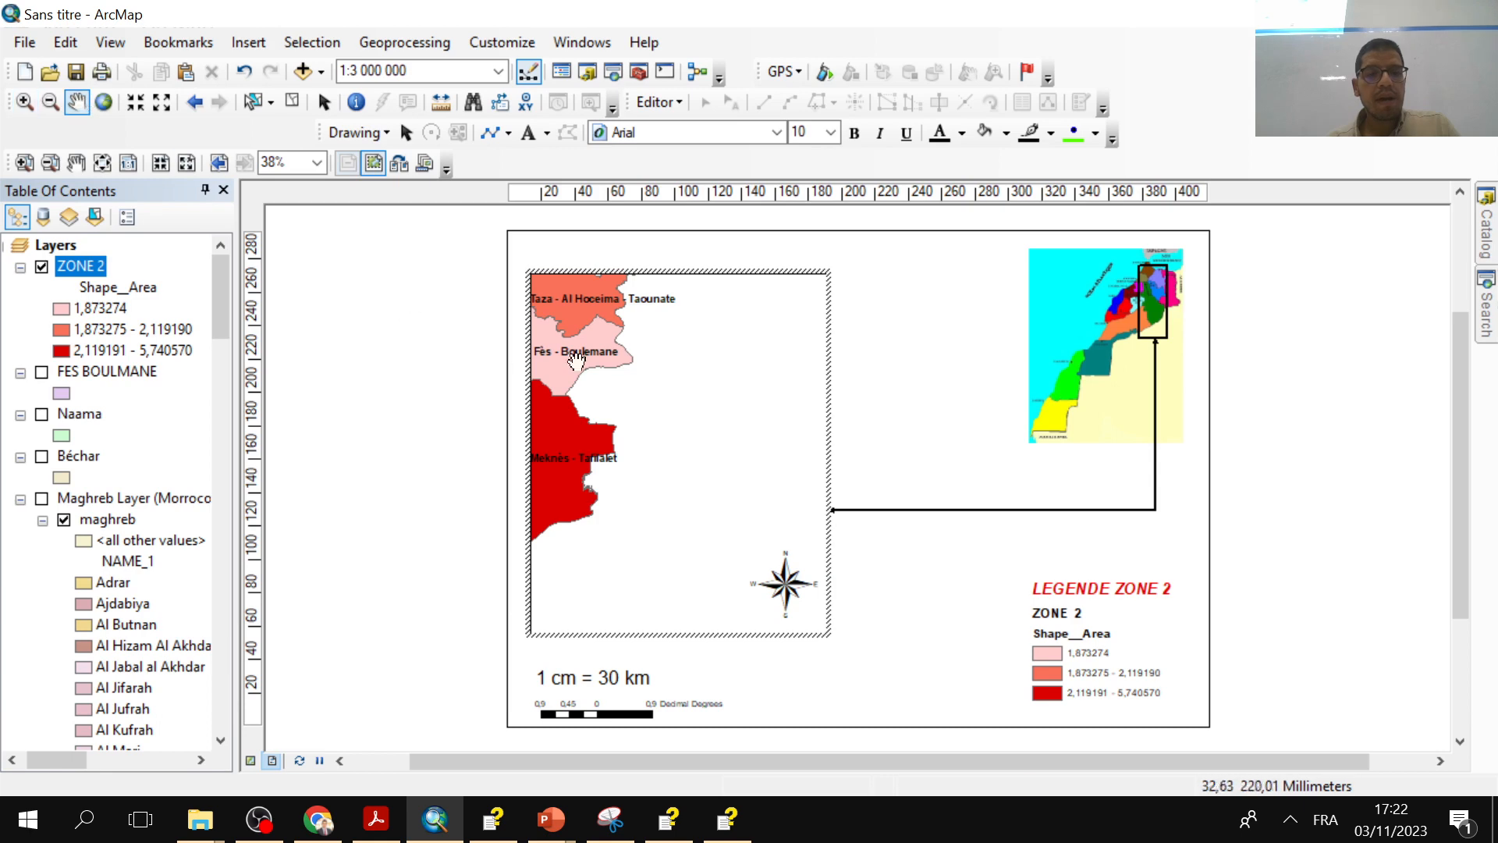
left_click_drag(707, 406, 798, 458)
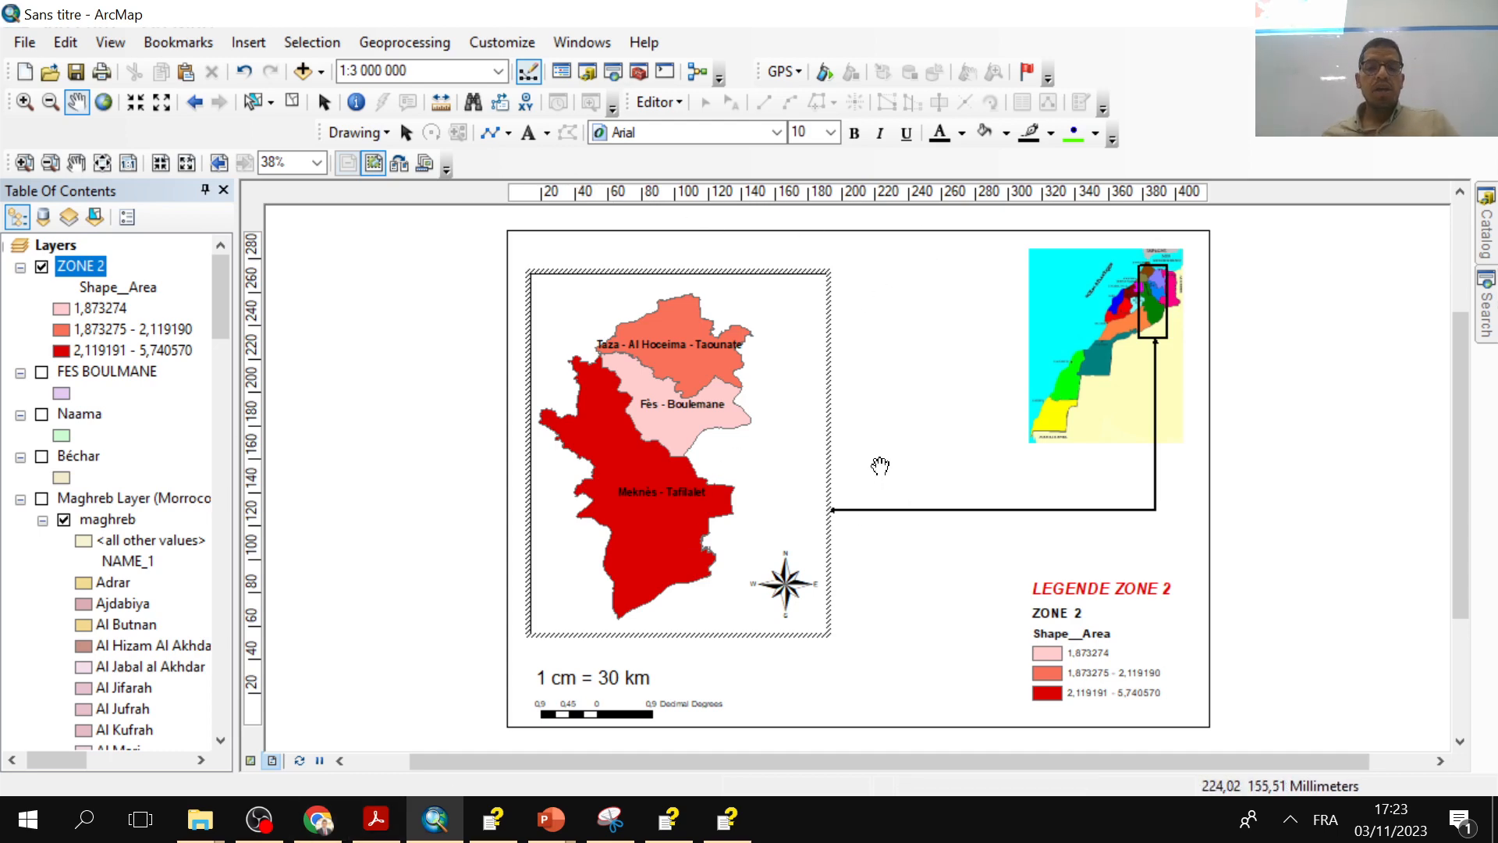
left_click(324, 102)
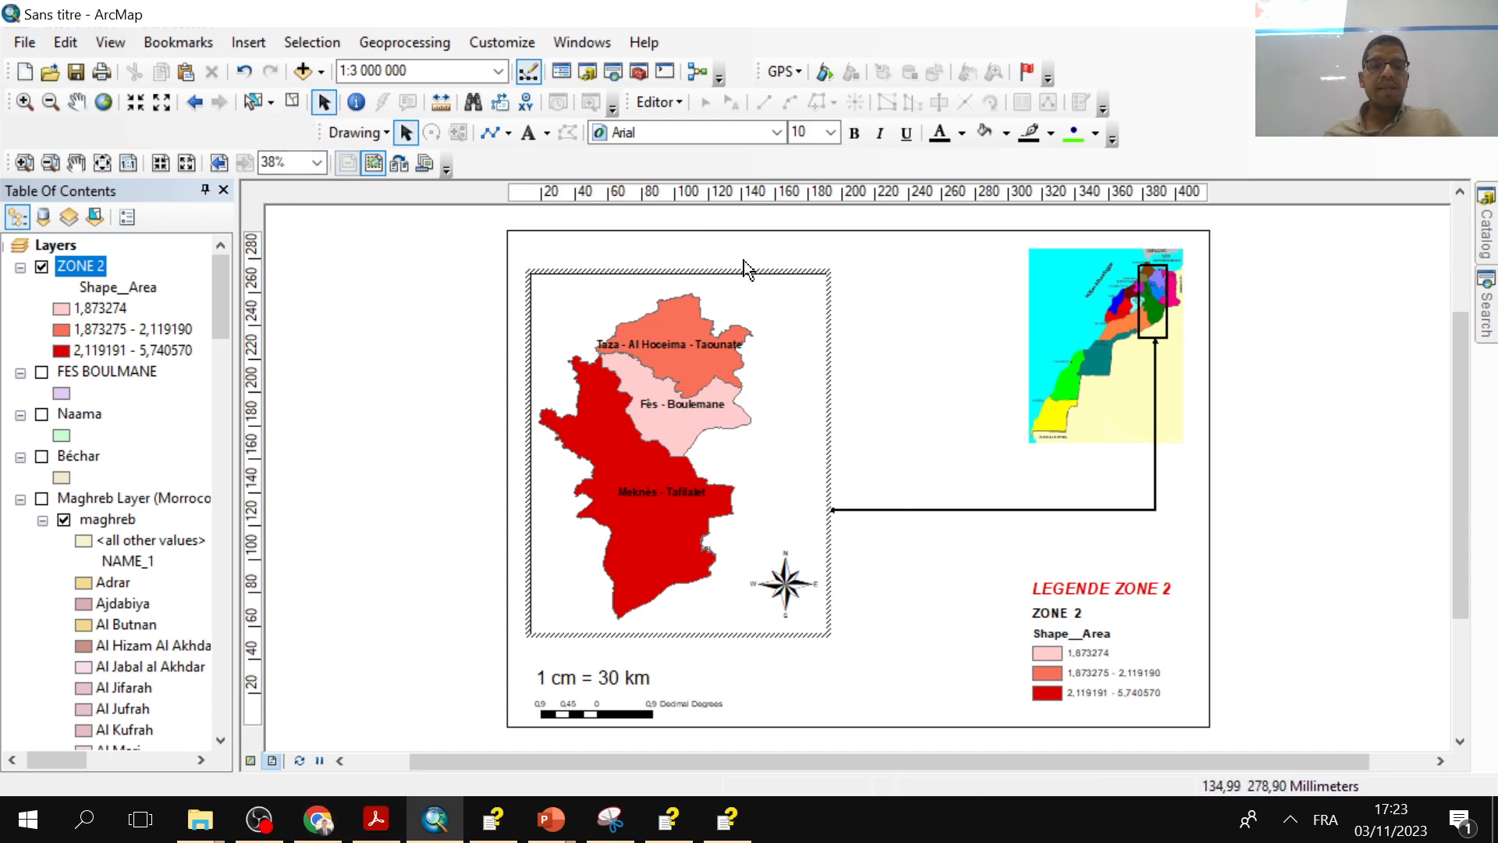
left_click(829, 317)
left_click(881, 351)
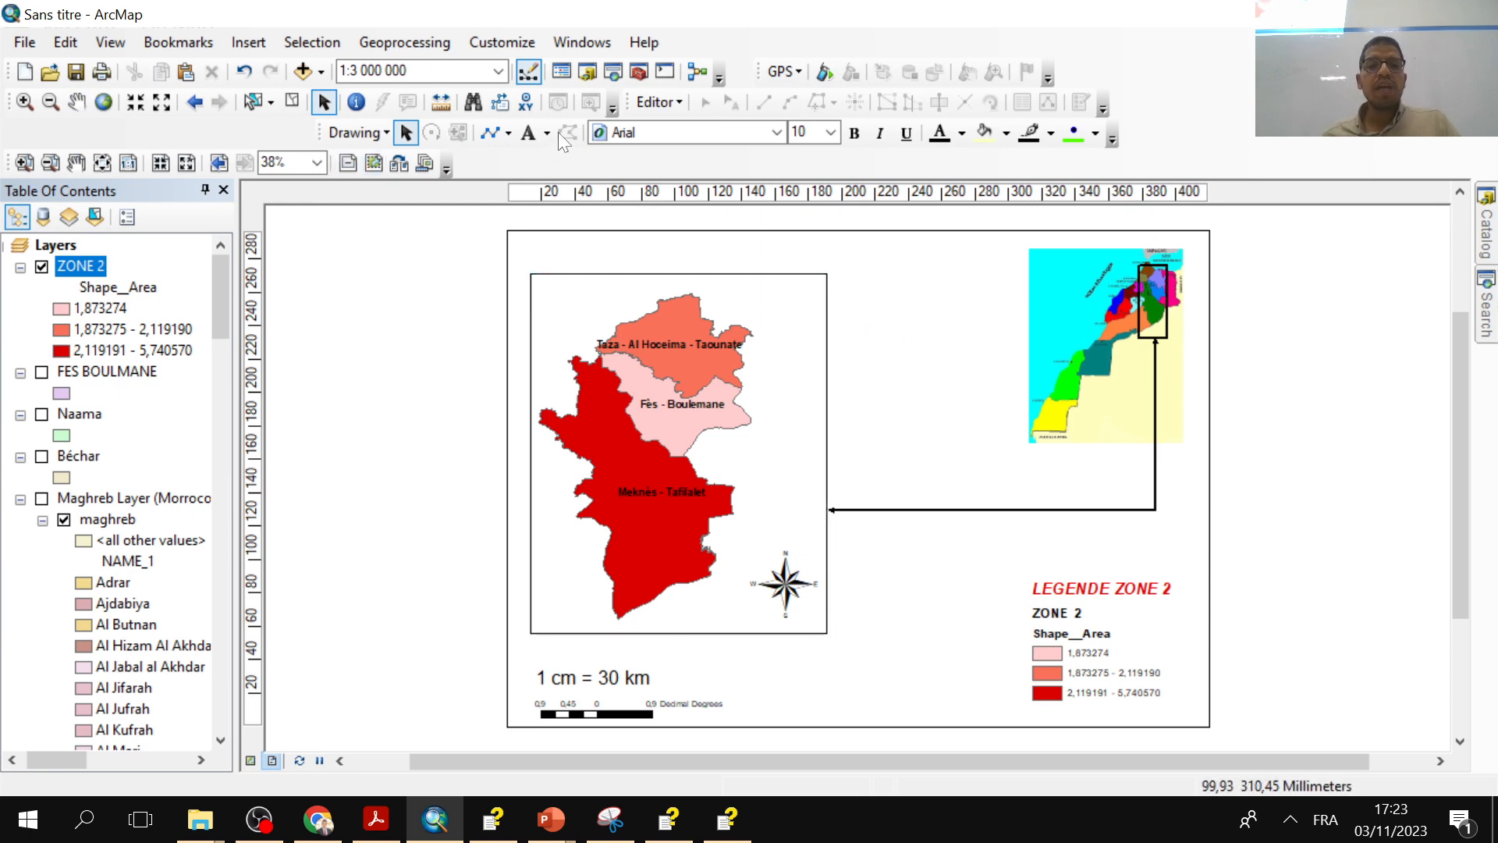
- Add the text "ZONE" above the ZONE 2 map frame, inside the page's north edge
left_click(528, 133)
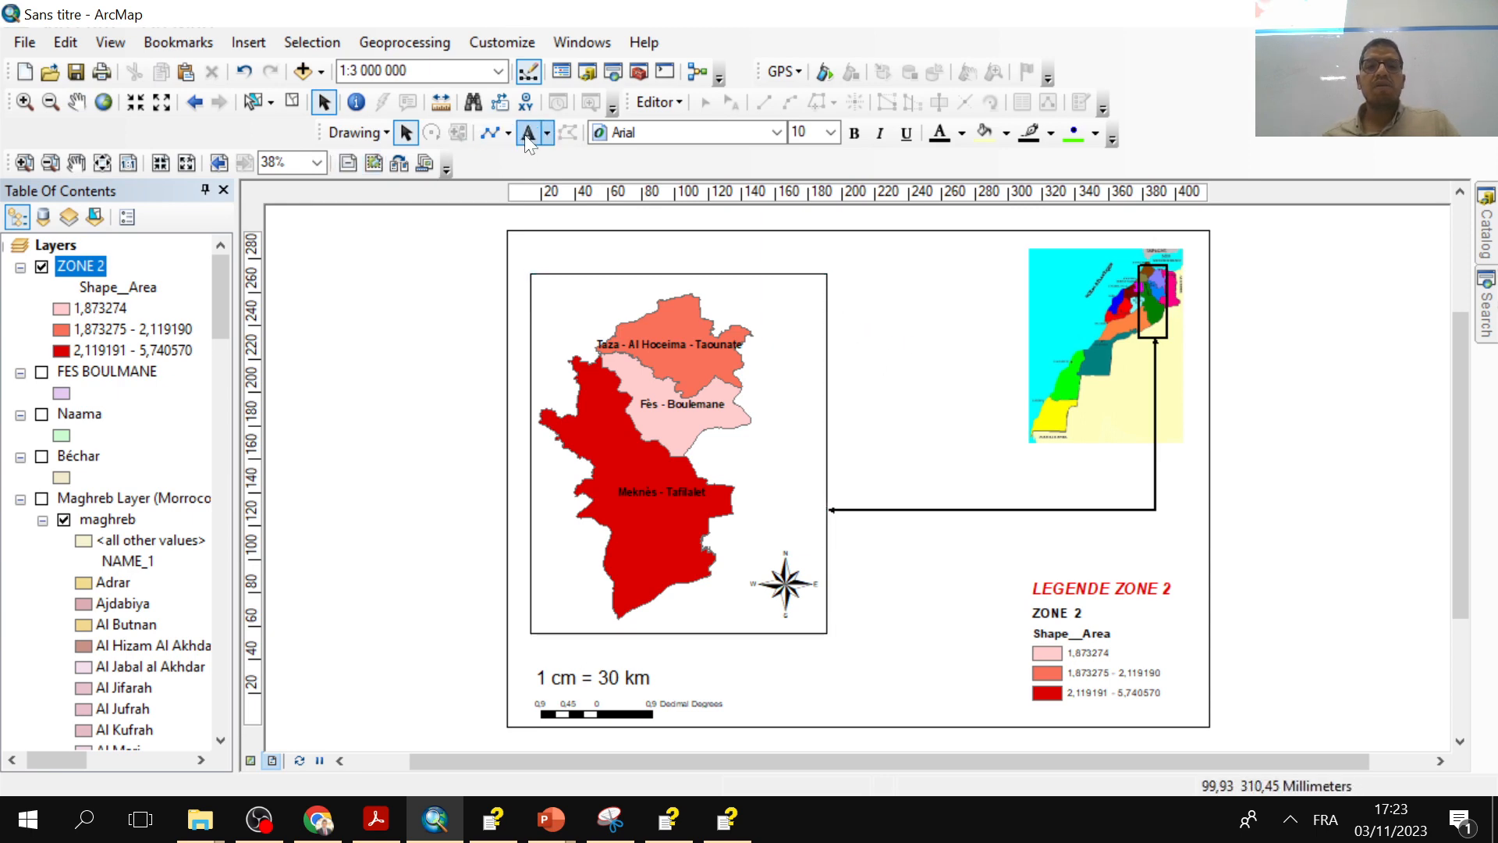
left_click(707, 244)
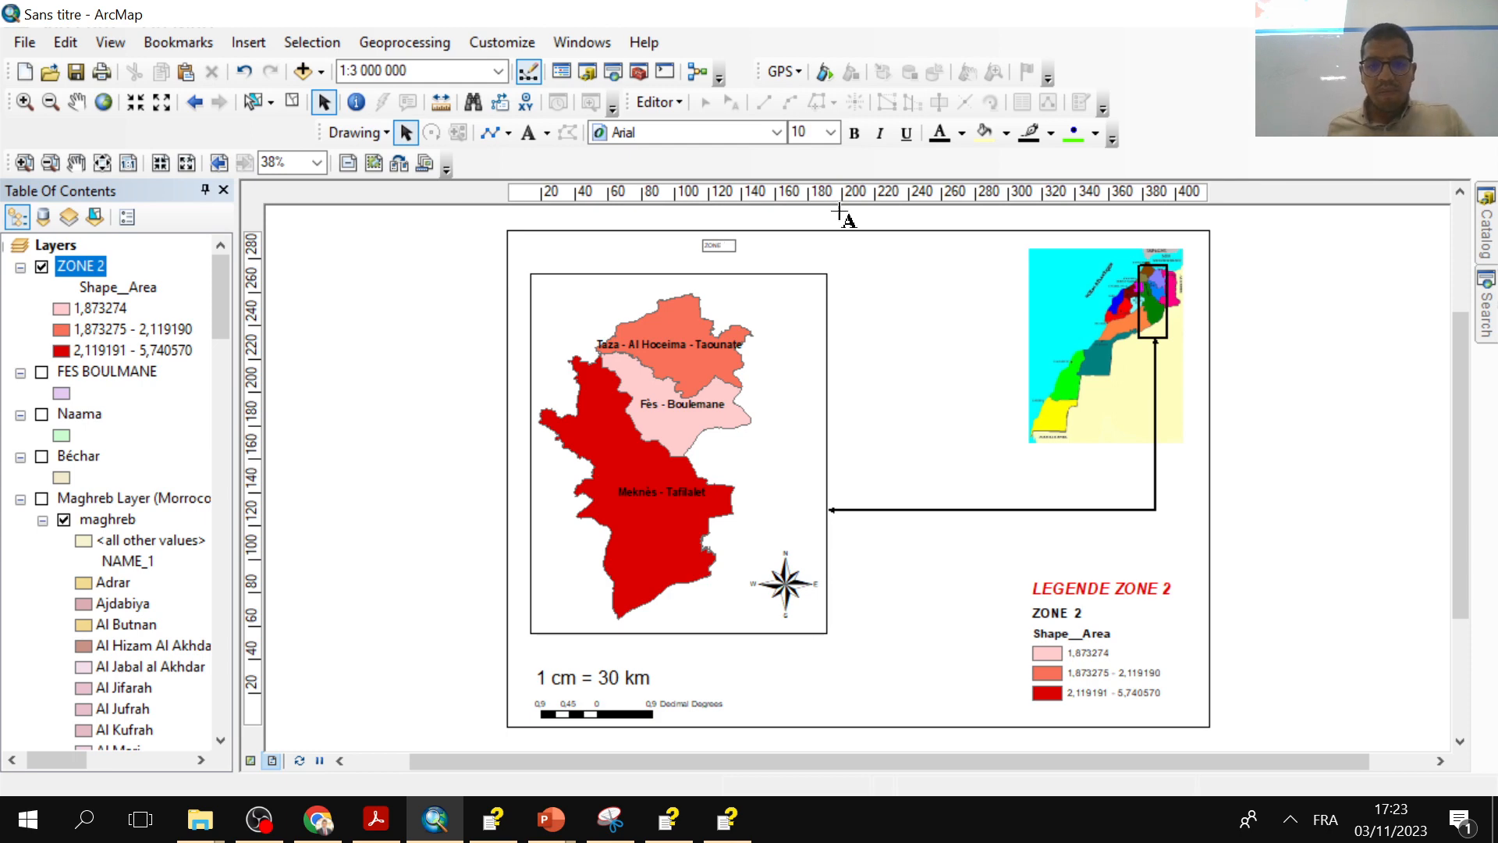
scroll(840, 212, "up", 5)
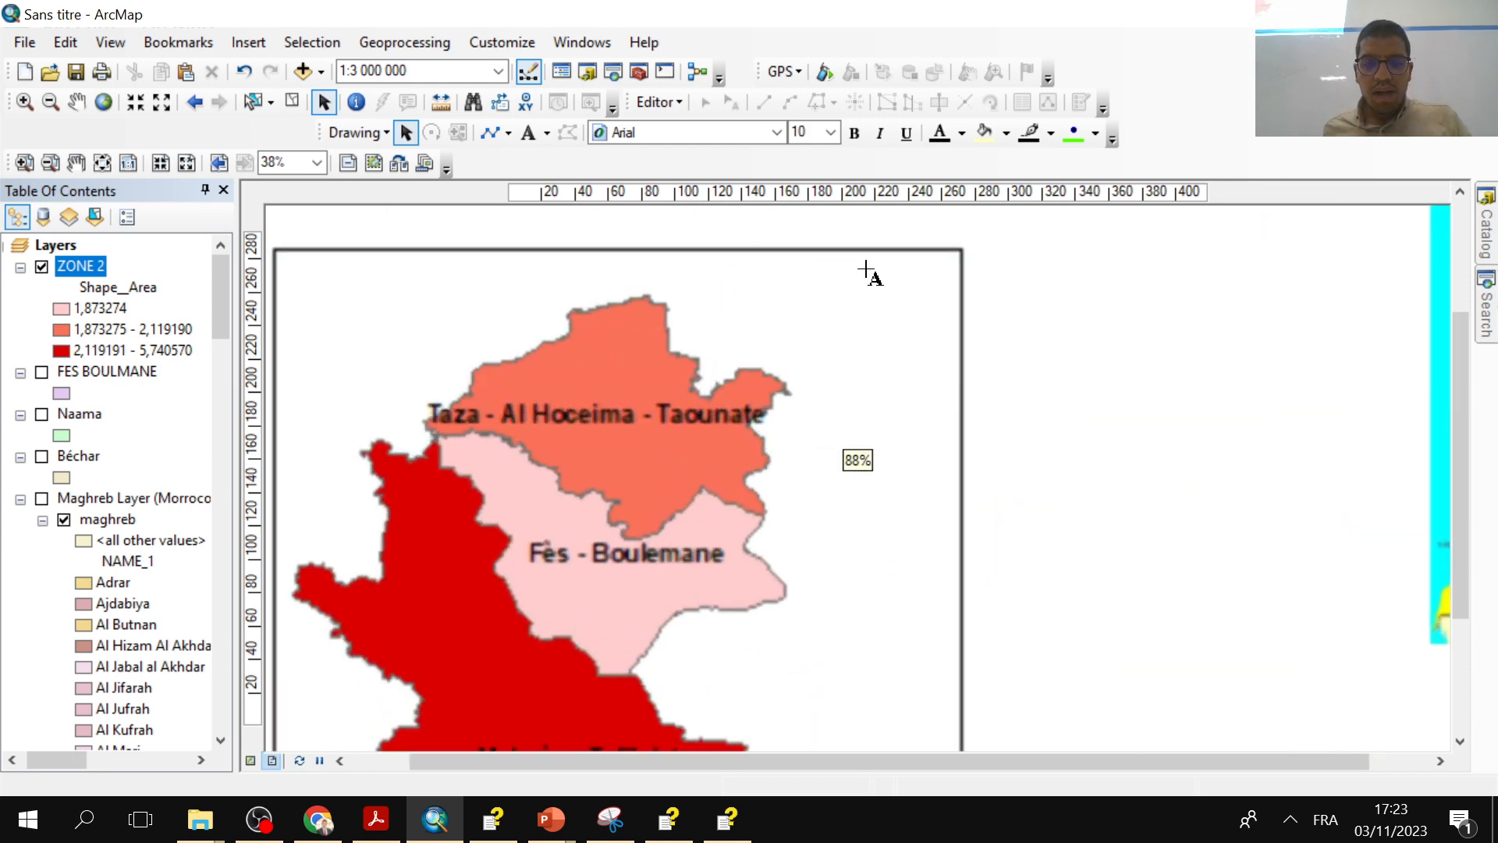
left_click_drag(1461, 378, 1461, 320)
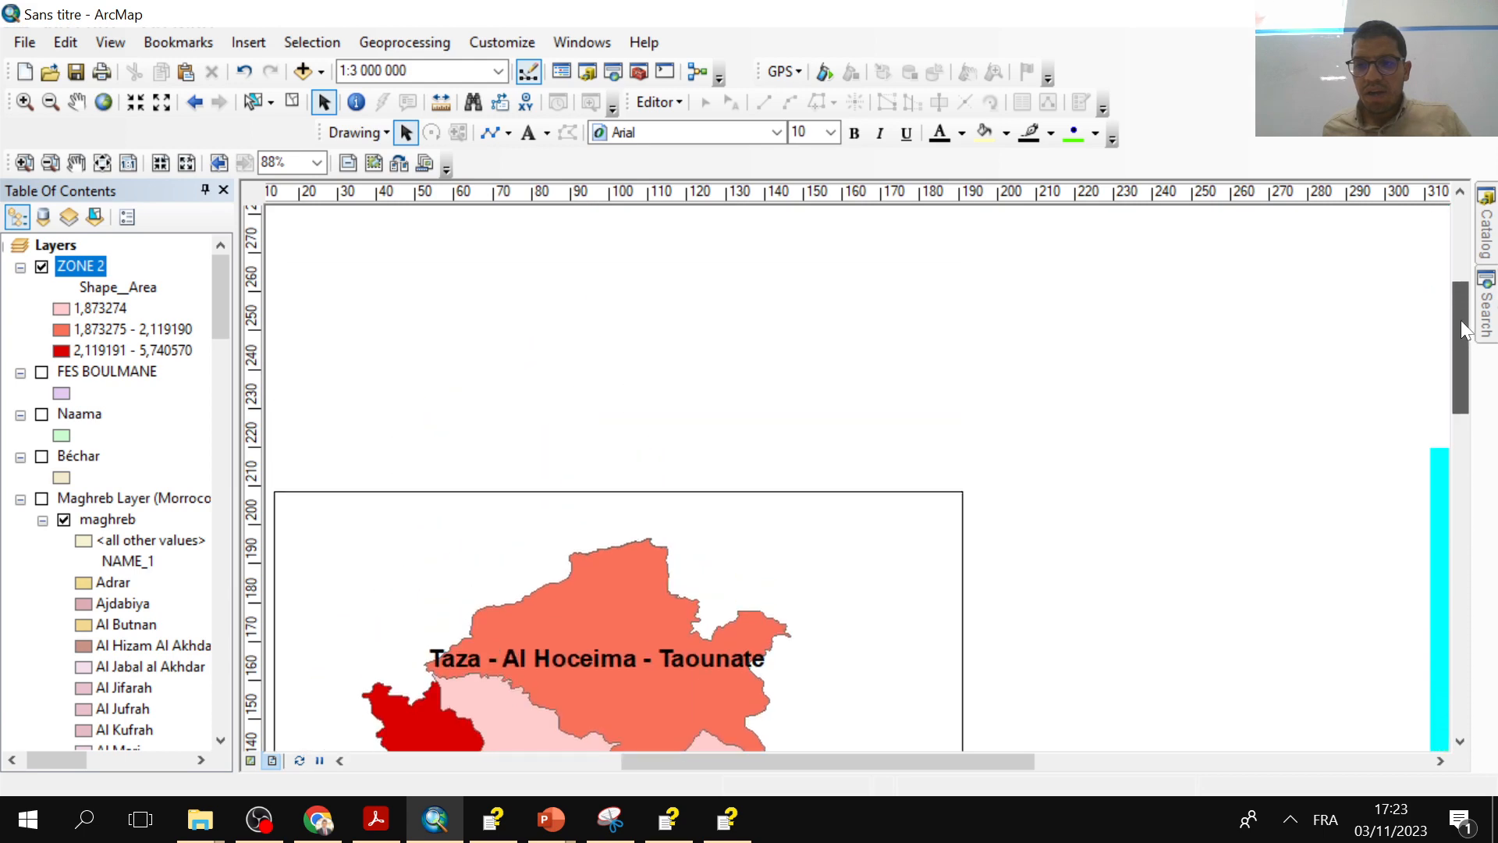
type("ZONE")
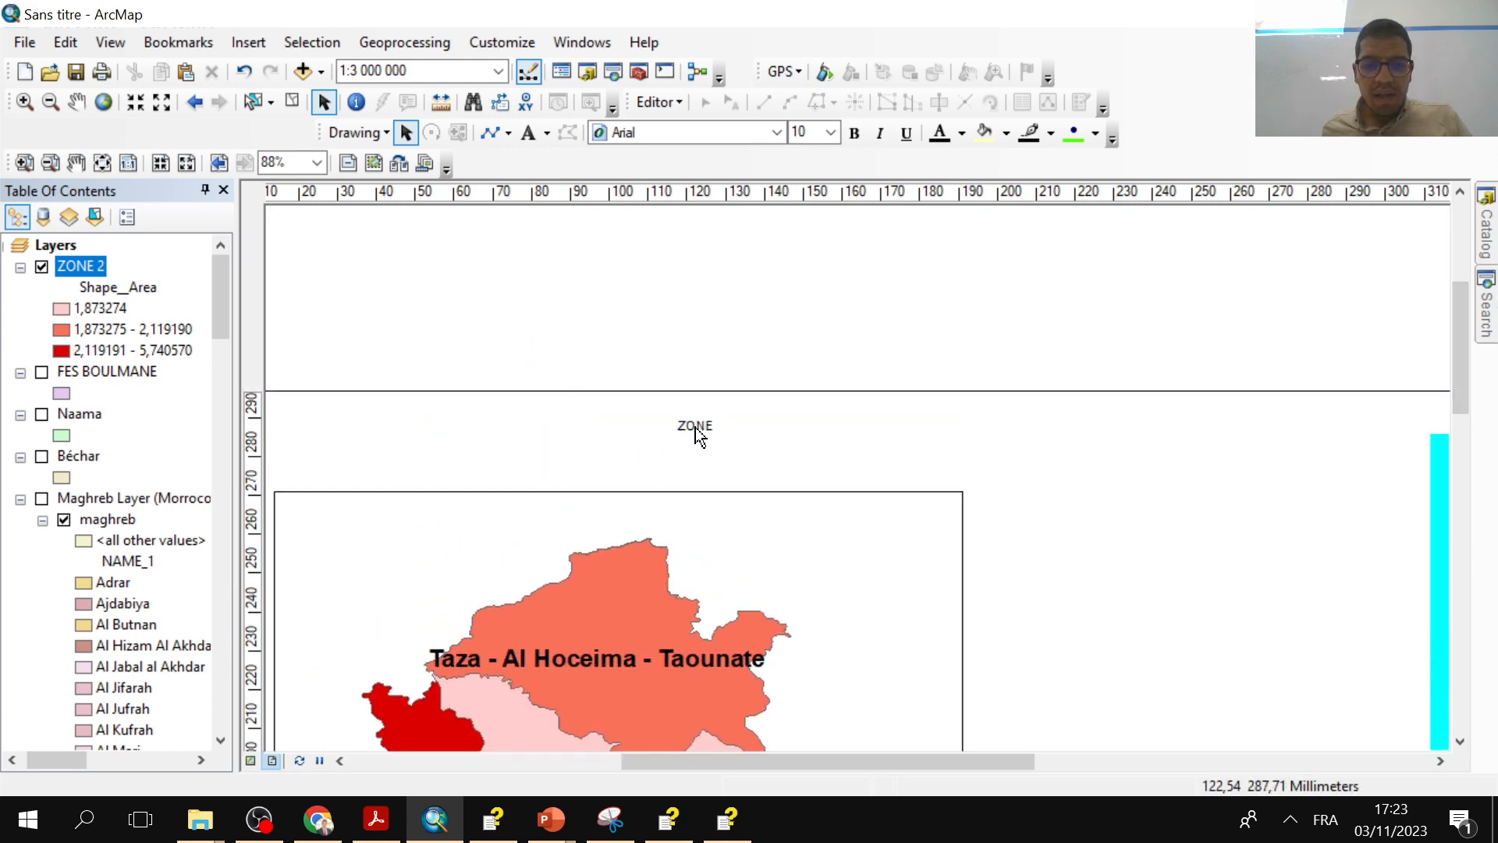
- Change the title text above the map frame to "ZONE FES-MEKNES-TAZA"
double_click(698, 426)
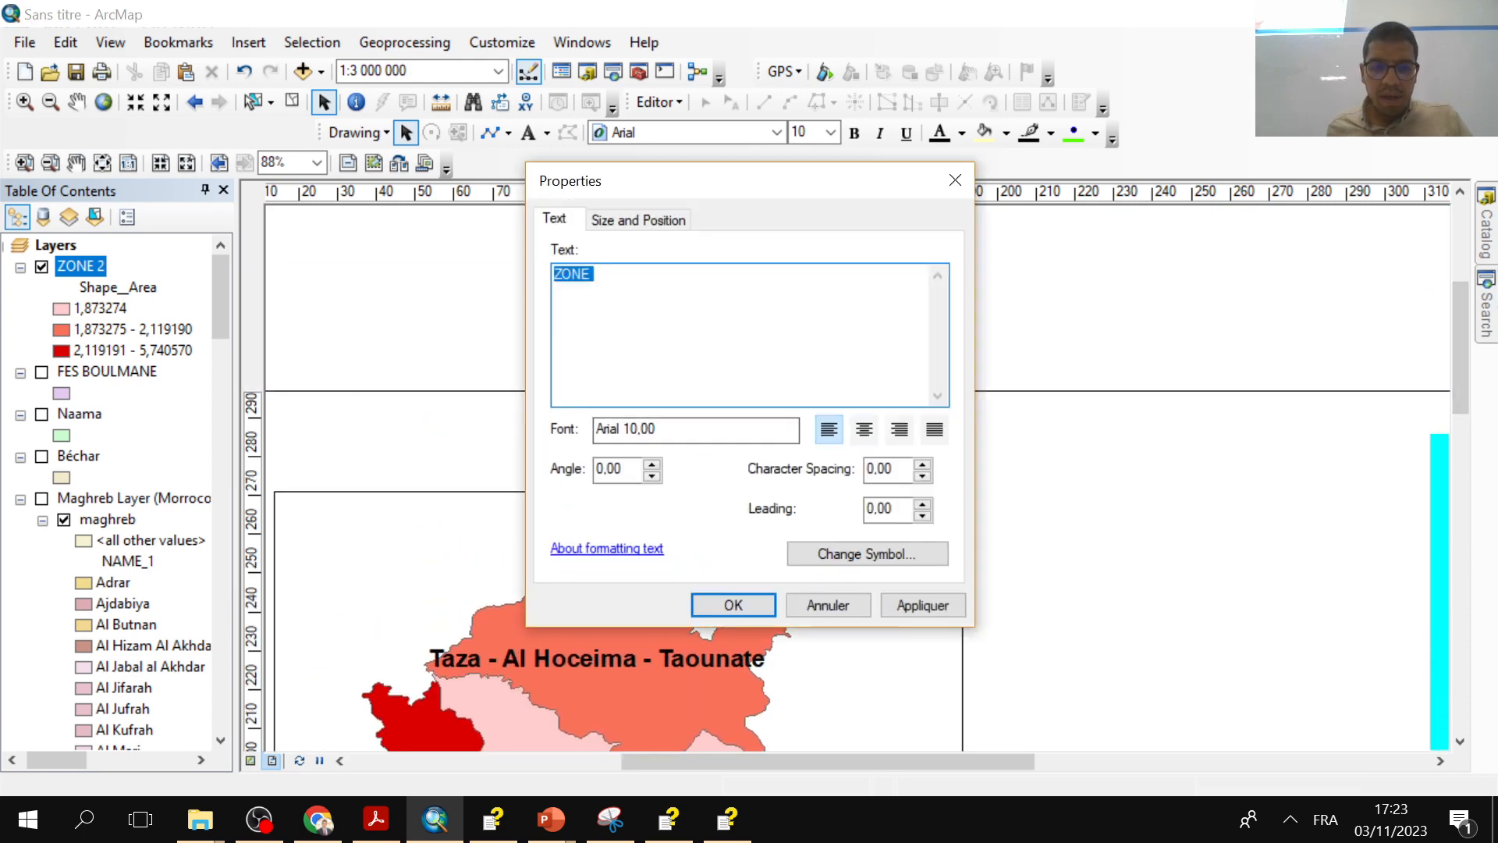
left_click(613, 278)
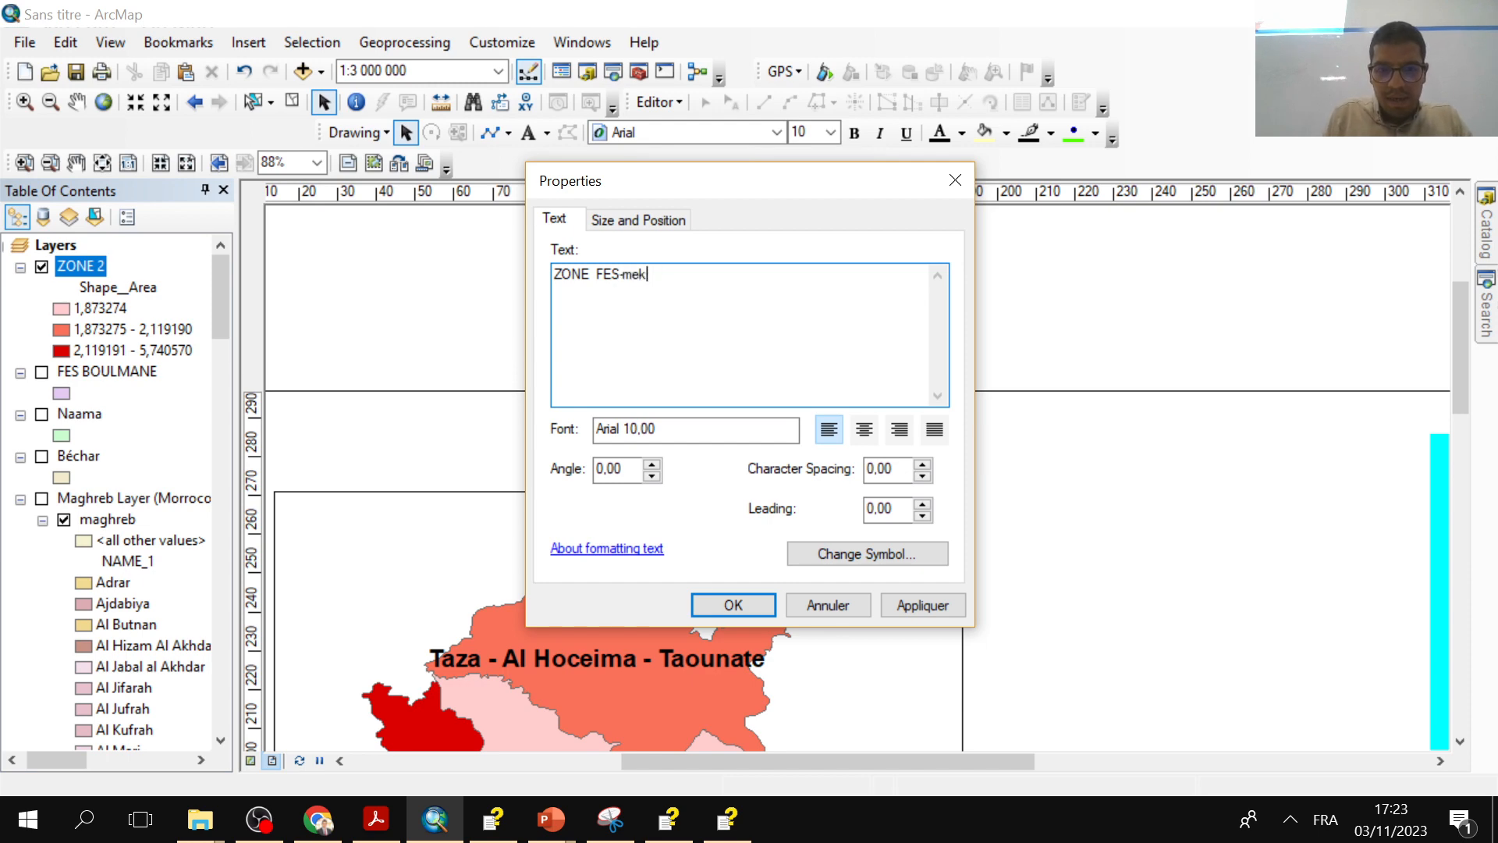
key("BackSpace")
key("BackSpace")
key("BackSpace")
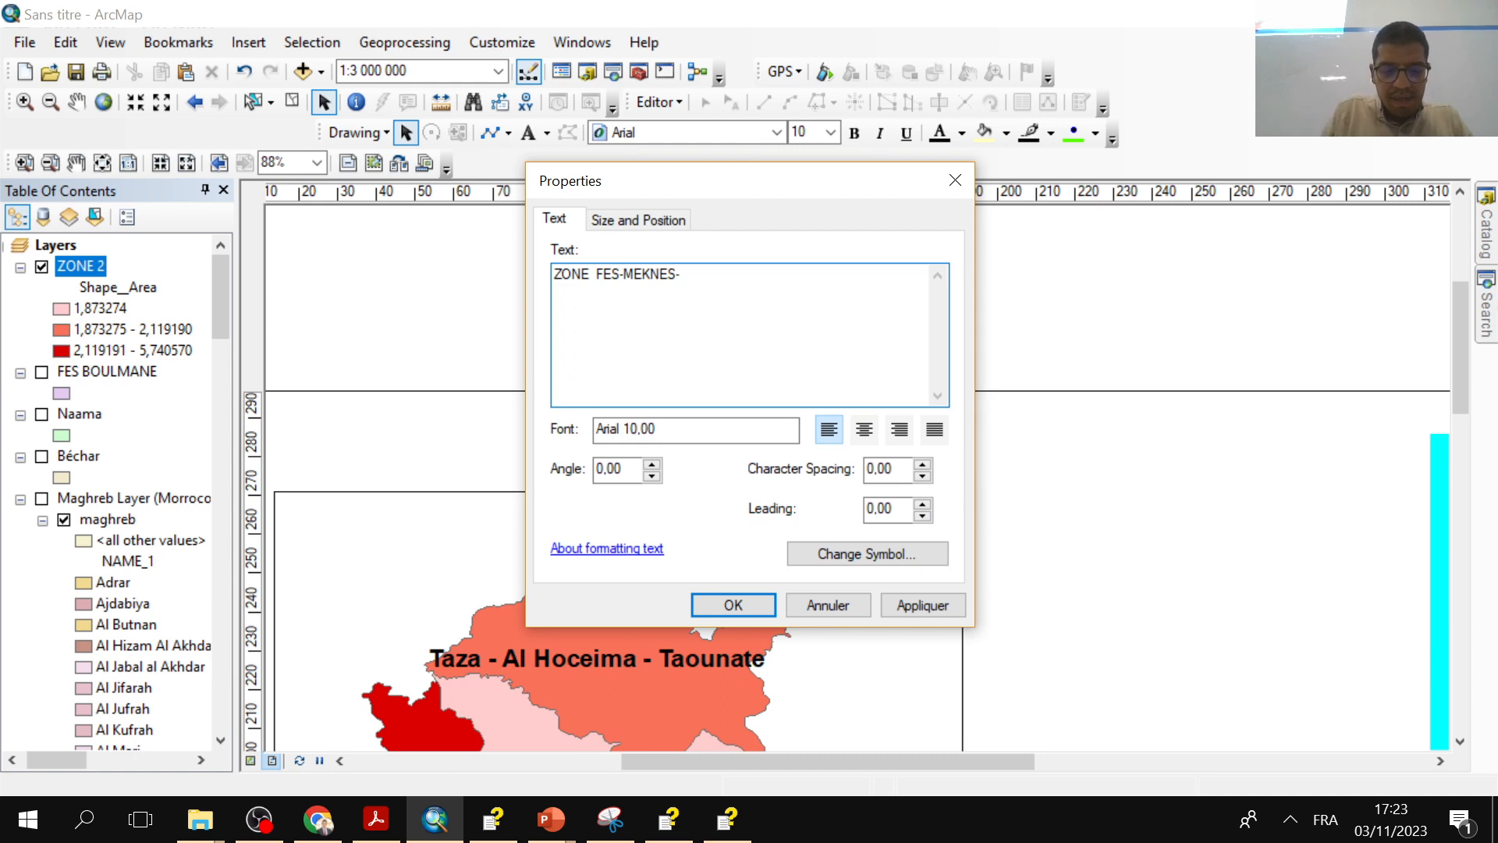
type("MEKNES-TAZA")
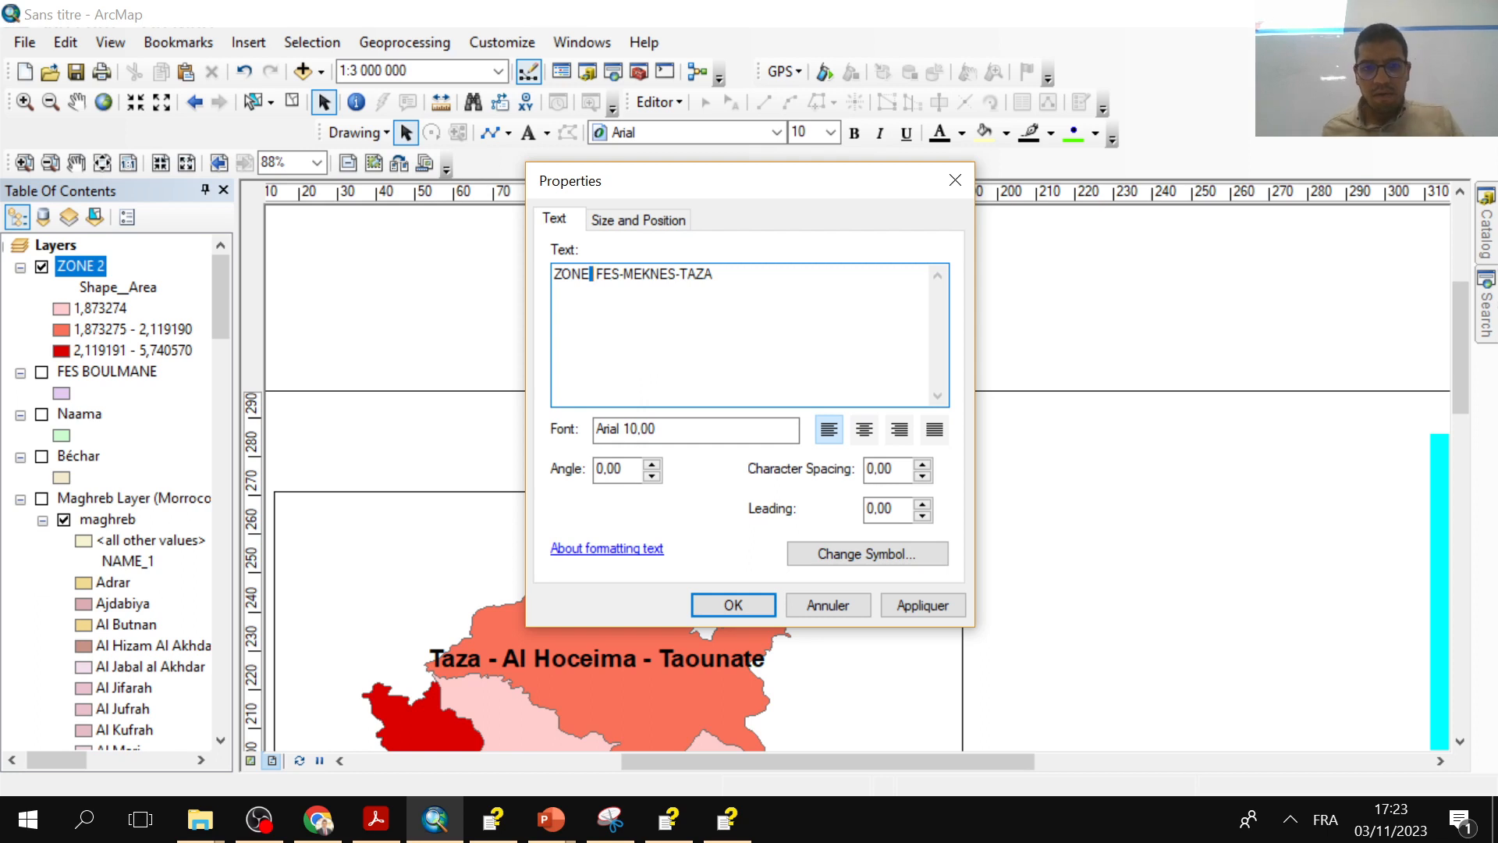
left_click(732, 281)
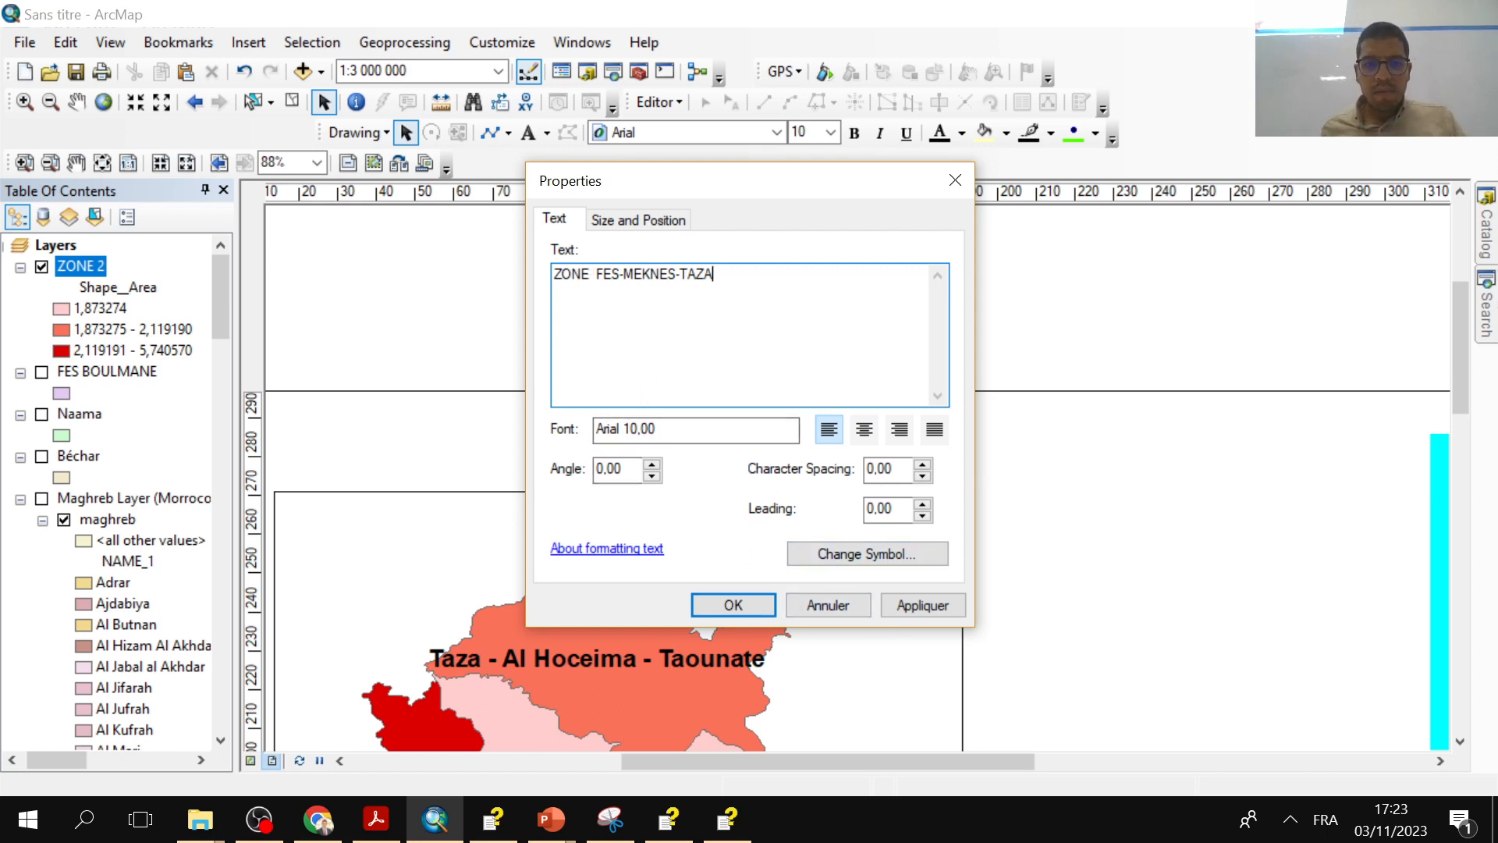
left_click(734, 605)
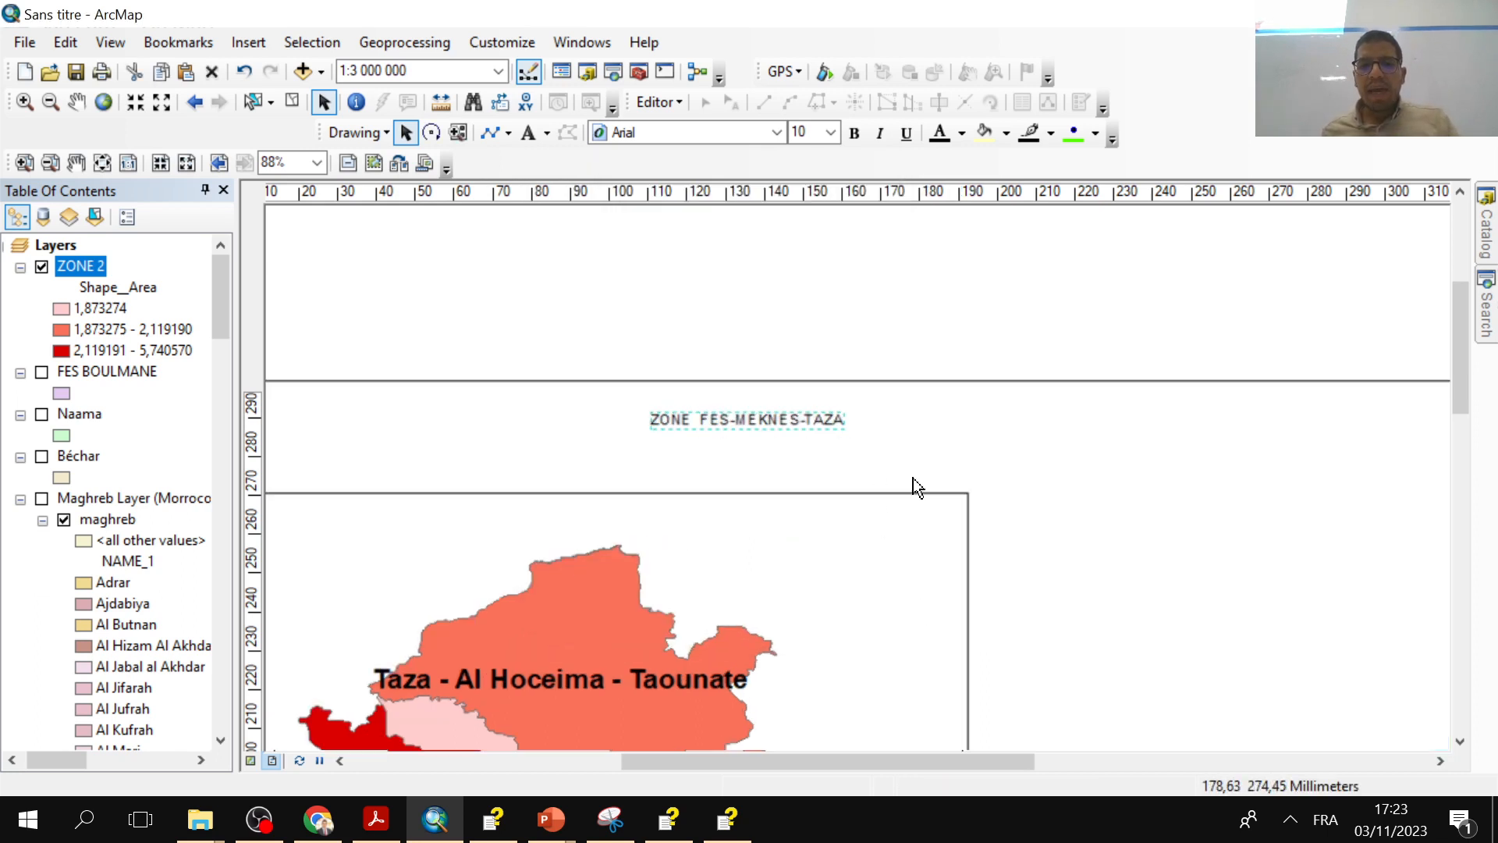
- Set the page title's font size to 36 and move it slightly down to sit inside the page border
scroll(915, 479, "up", 5)
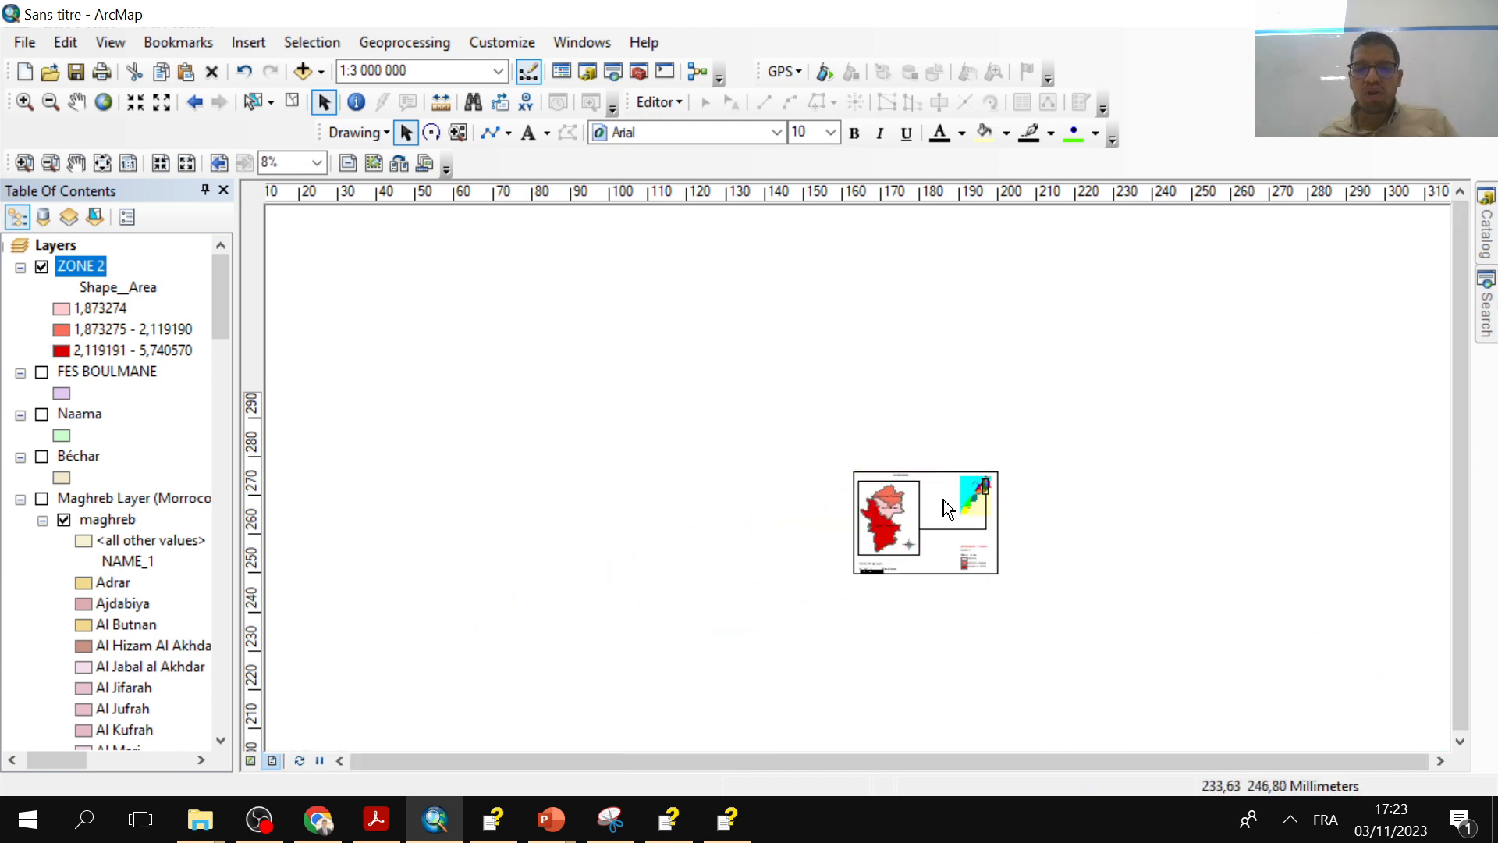
scroll(989, 523, "down", 3)
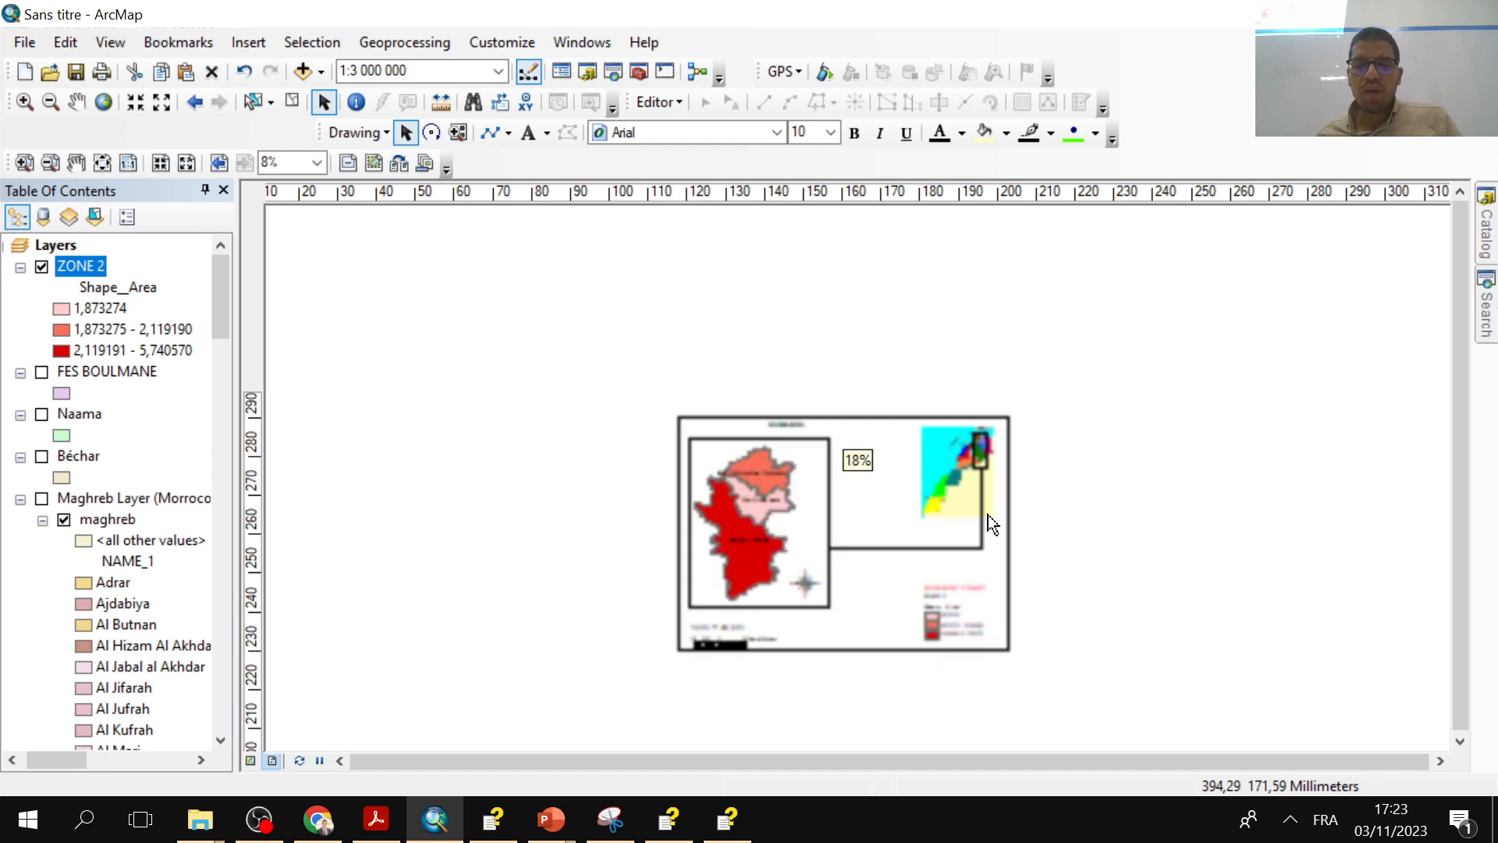
scroll(766, 488, "down", 2)
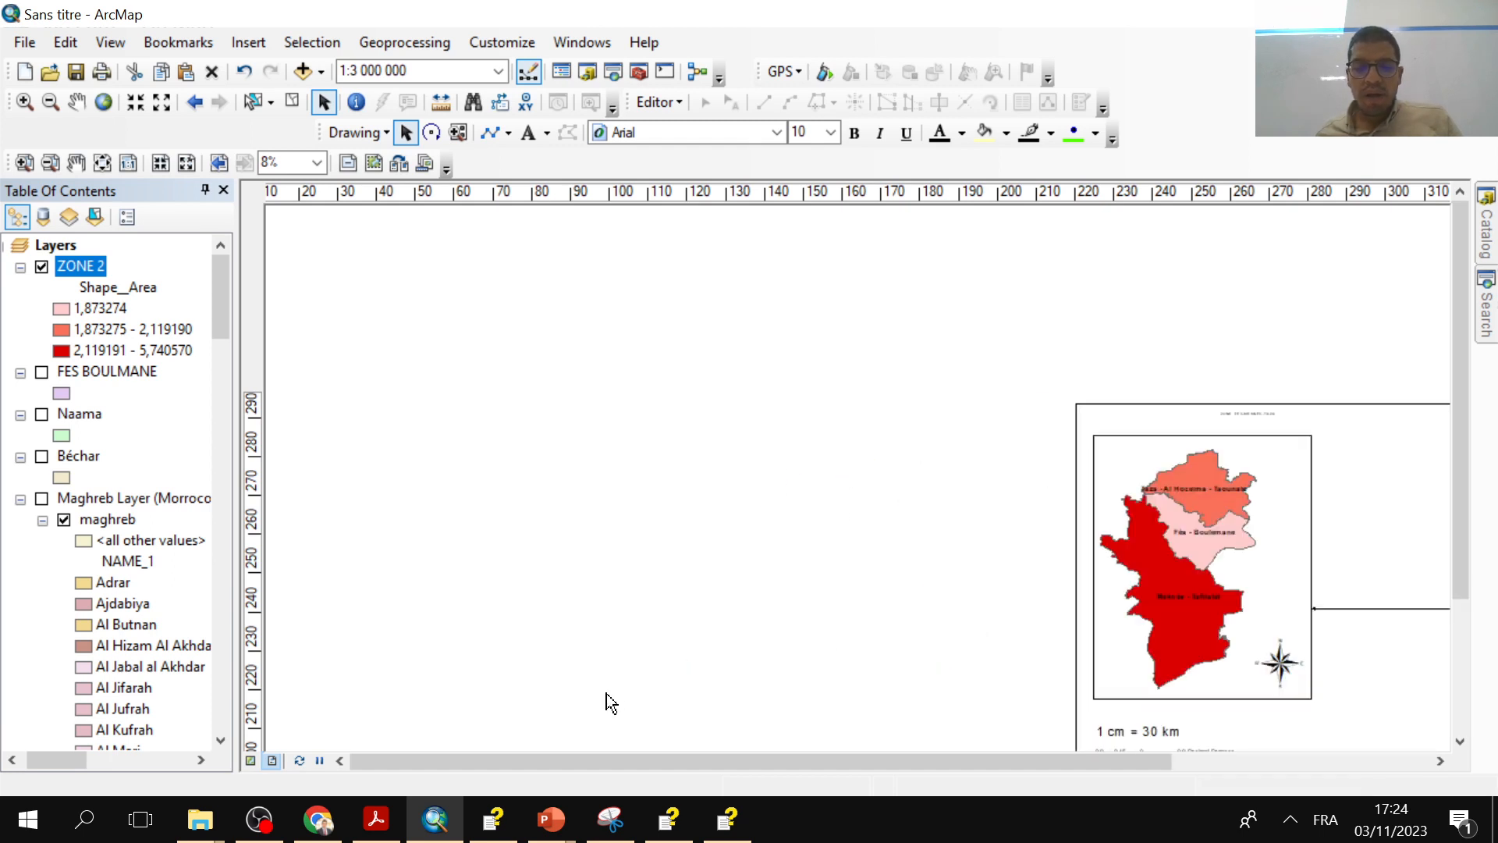
left_click(100, 160)
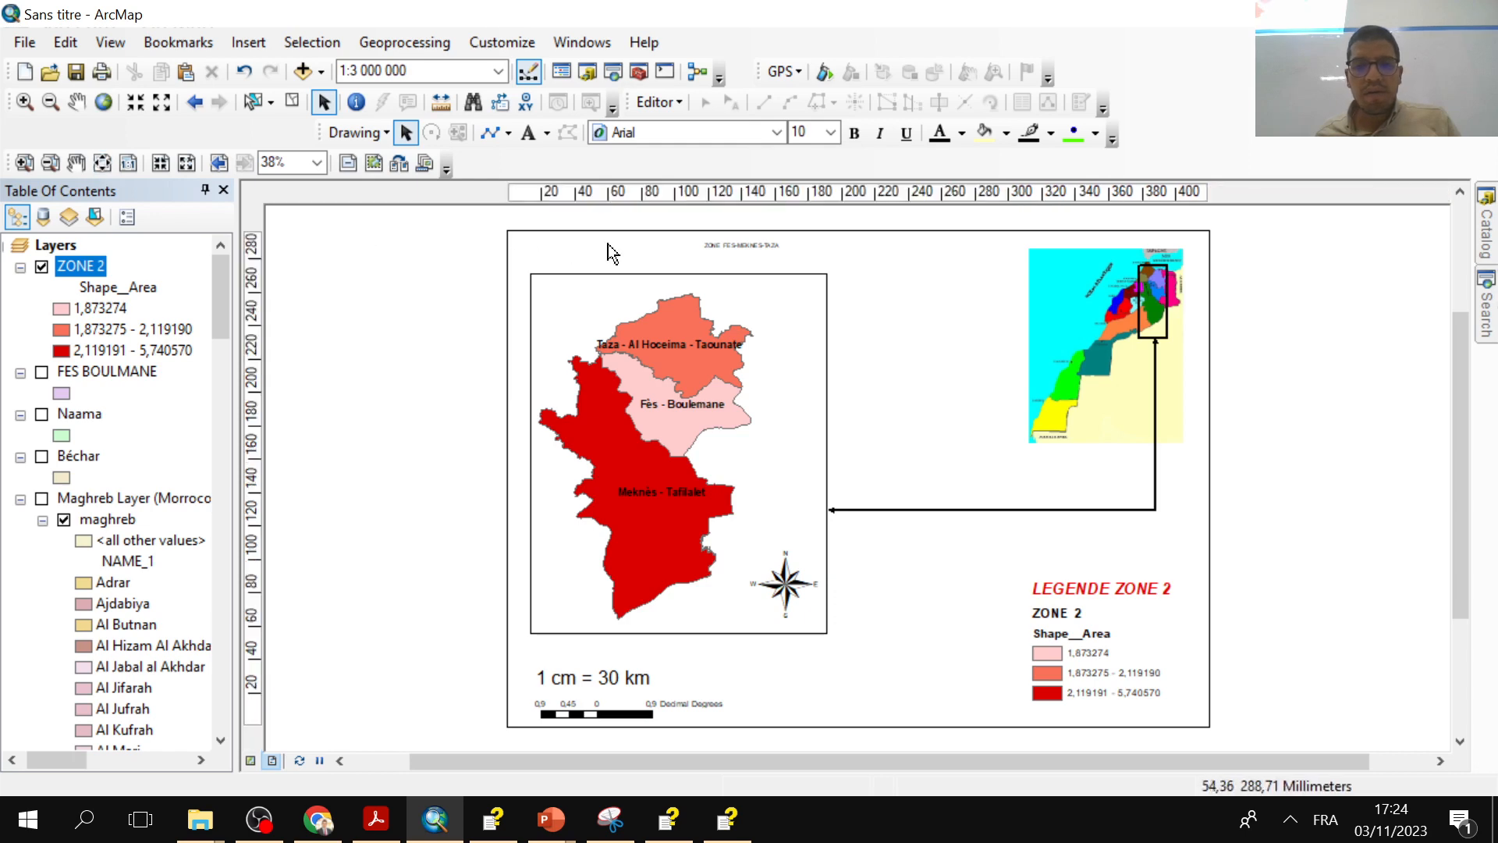
left_click(730, 244)
left_click(831, 133)
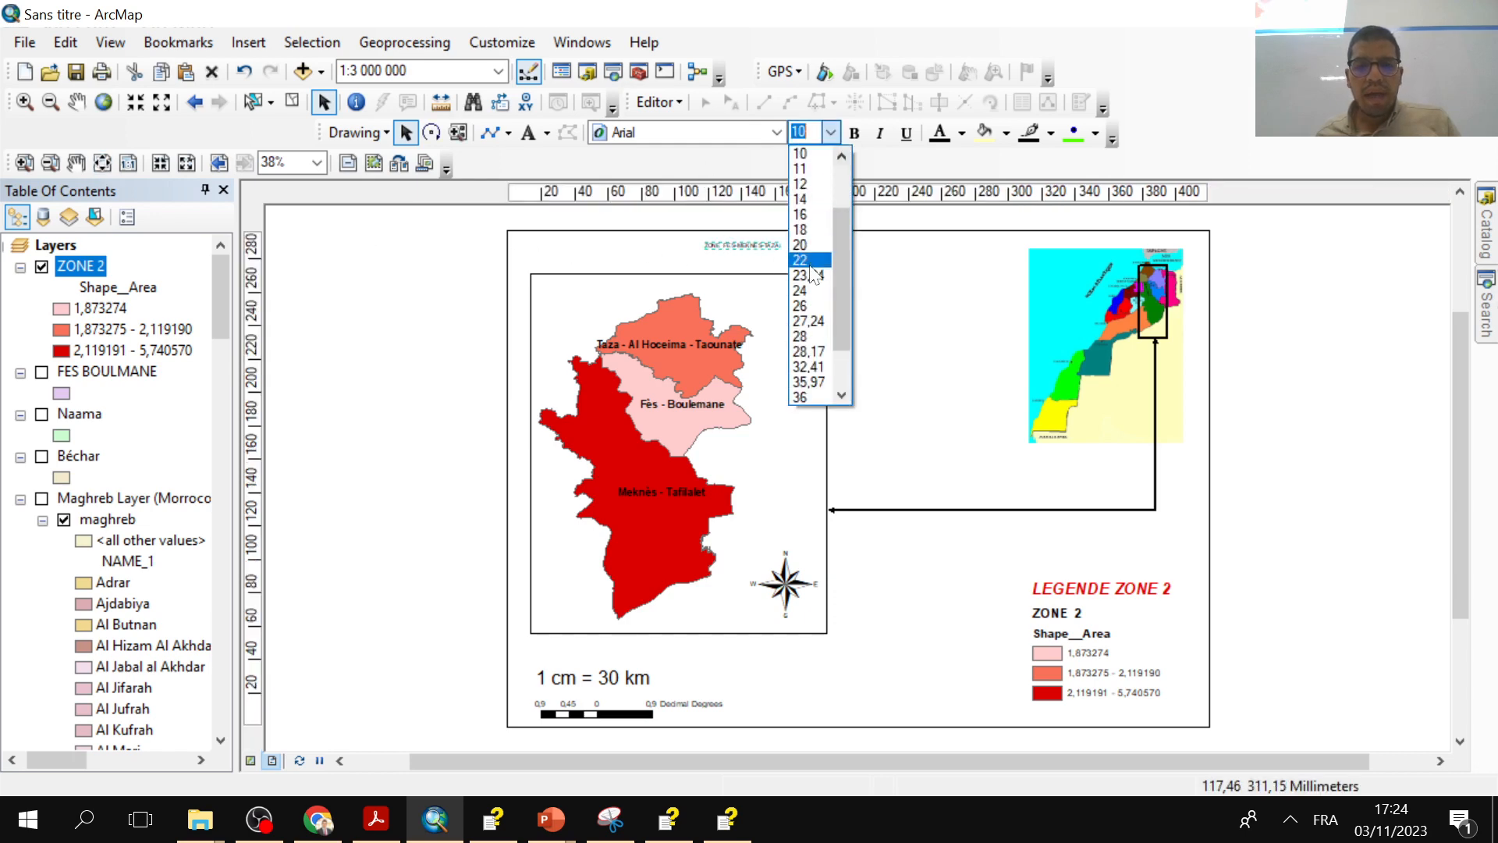
left_click(809, 391)
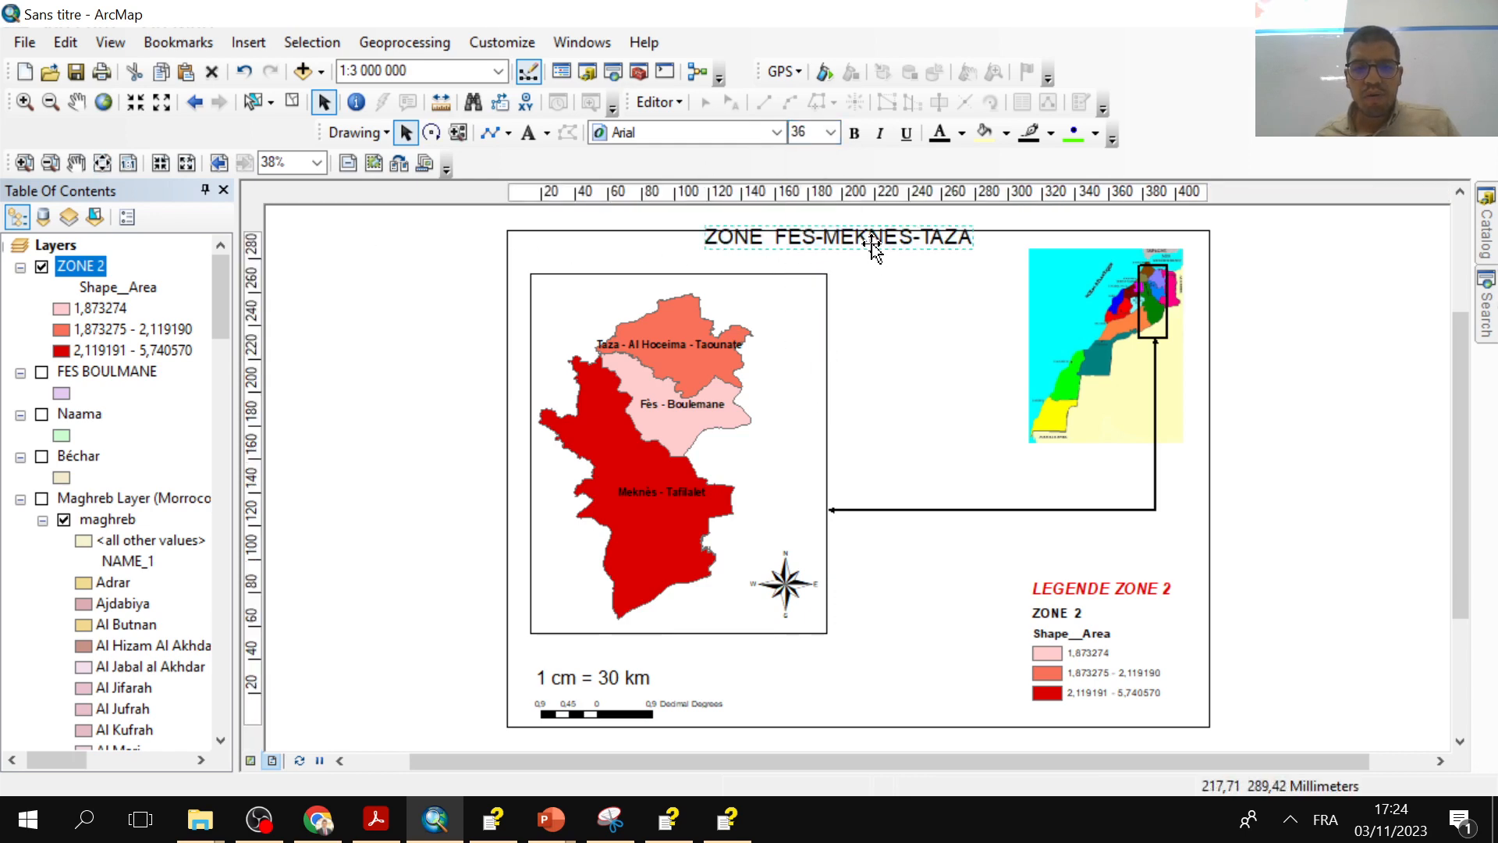
left_click_drag(874, 248, 866, 266)
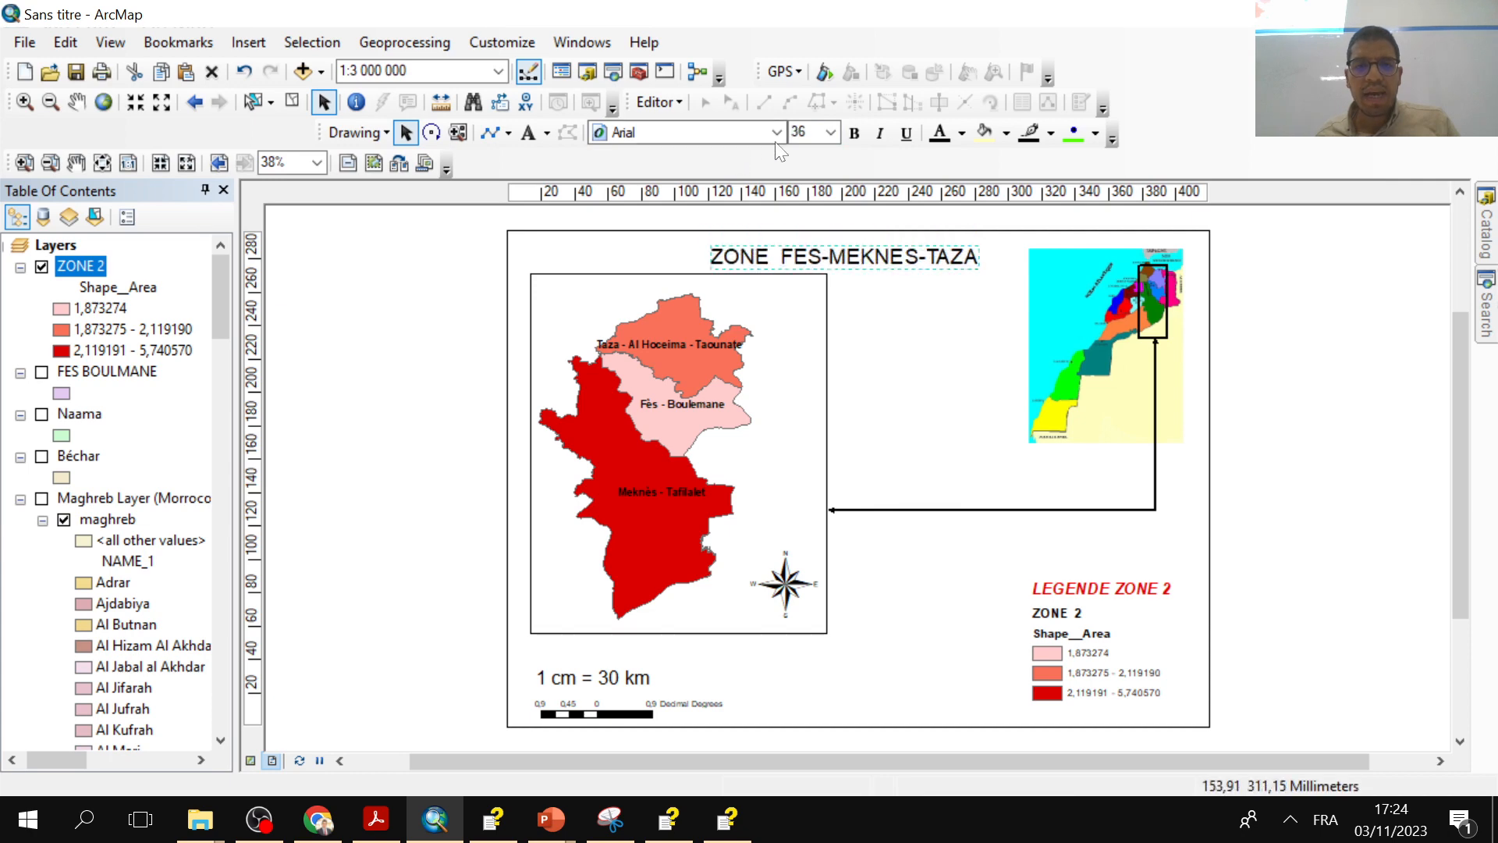
- Enlarge the page title to font size 48 and adjust its position between the page border and map frame
left_click(831, 133)
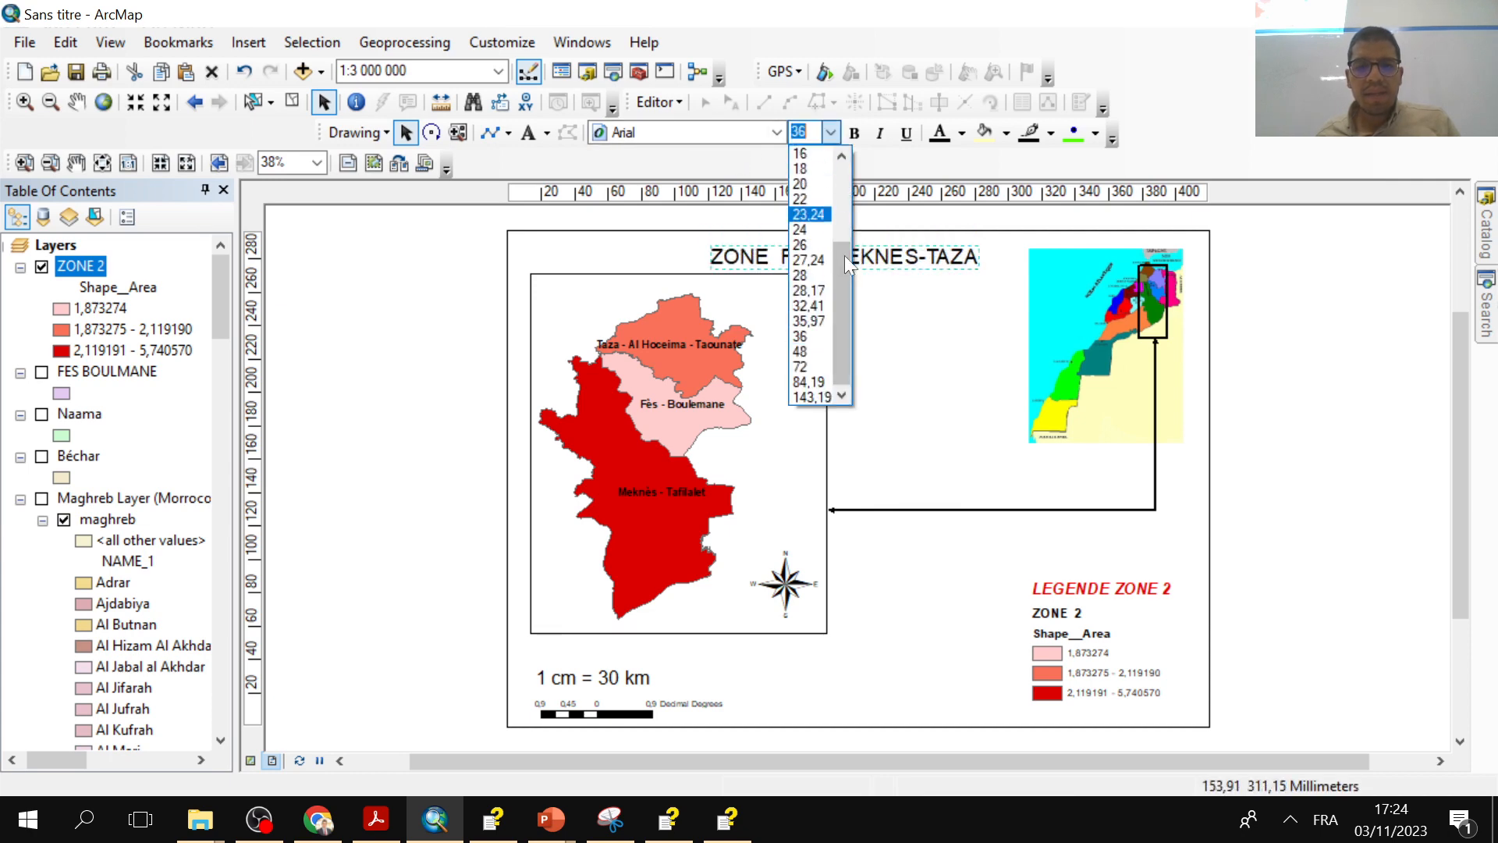
left_click(804, 351)
mouse_move(898, 253)
left_mouse_down()
mouse_move(923, 244)
mouse_move(898, 250)
left_mouse_up()
left_click(909, 308)
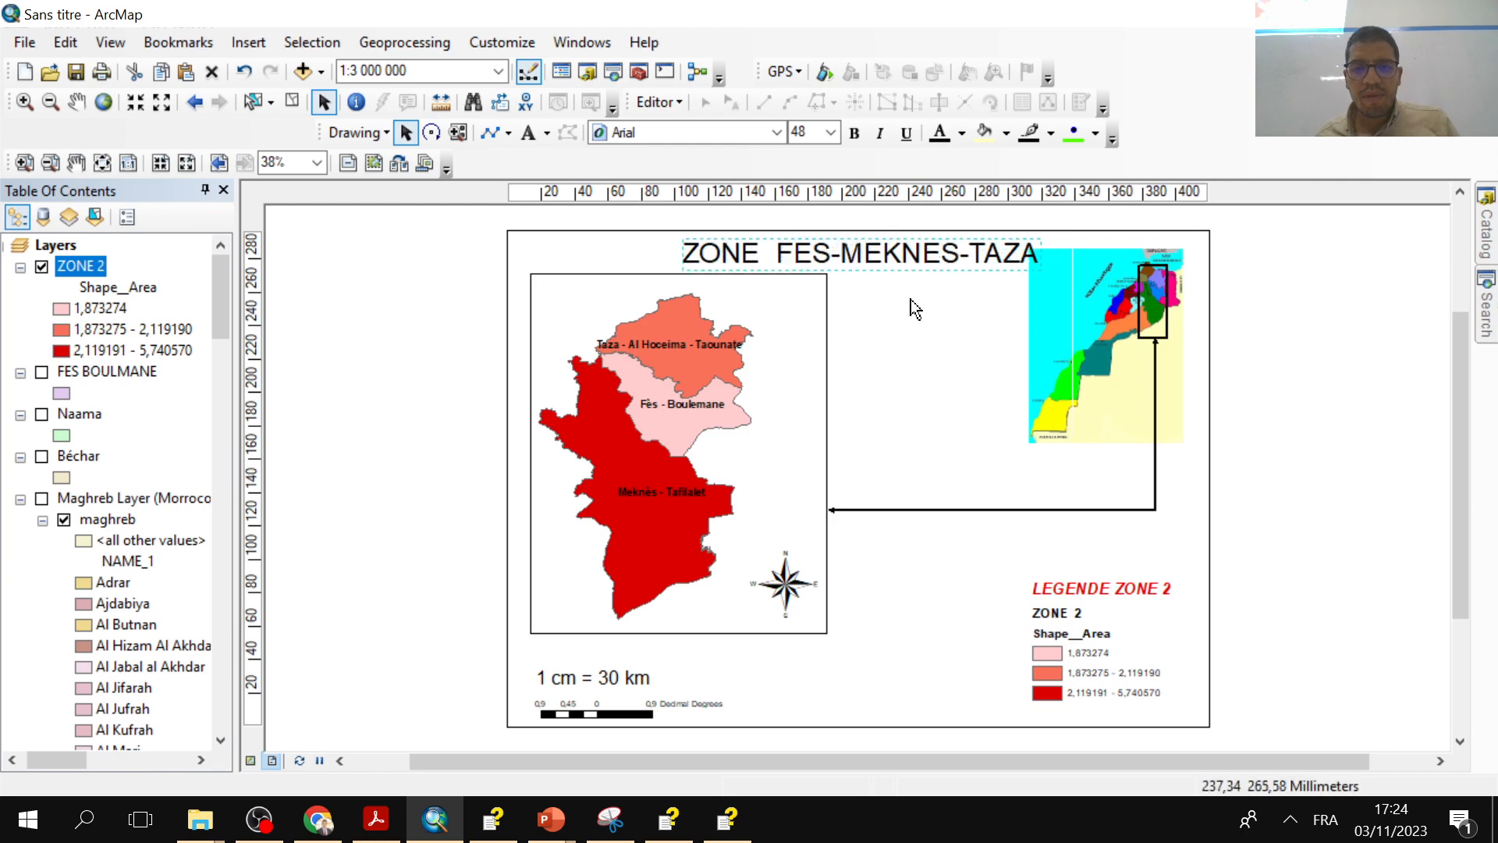
- Move the main map frame, the connector arrow and the Morocco inset down together, clear of the page title
left_click_drag(450, 245, 454, 433)
left_click(702, 630)
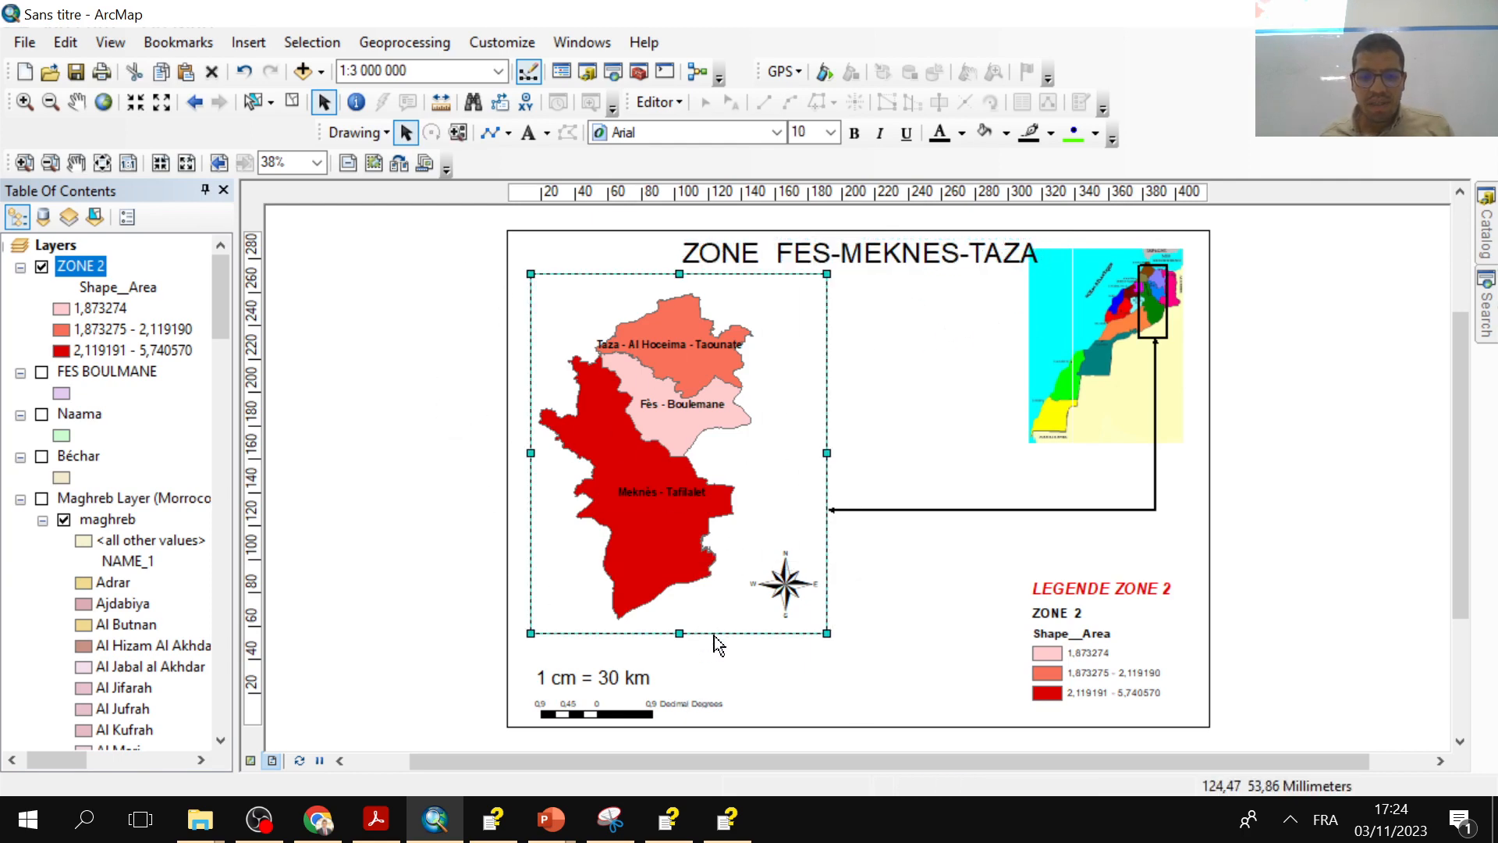
left_click(934, 510, "shift")
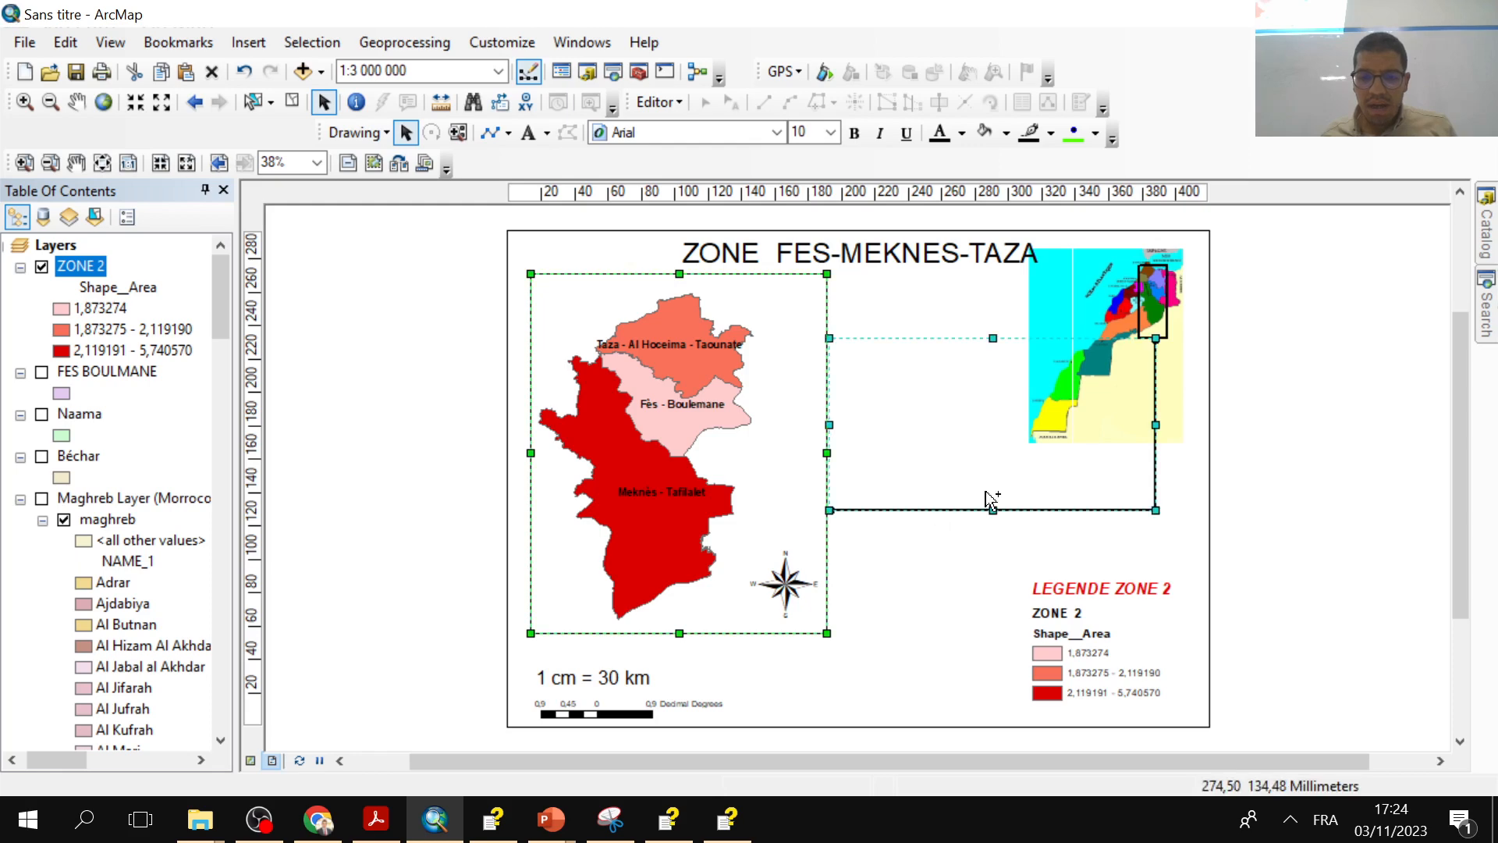
left_click(1099, 310, "shift")
key("Down")
key("Down")
key("Down")
key("Down")
key("Down")
key("Down")
key("Down")
key("Down")
key("Down")
key("Down")
key("Down")
key("Down")
key("Down")
key("Down")
key("Down")
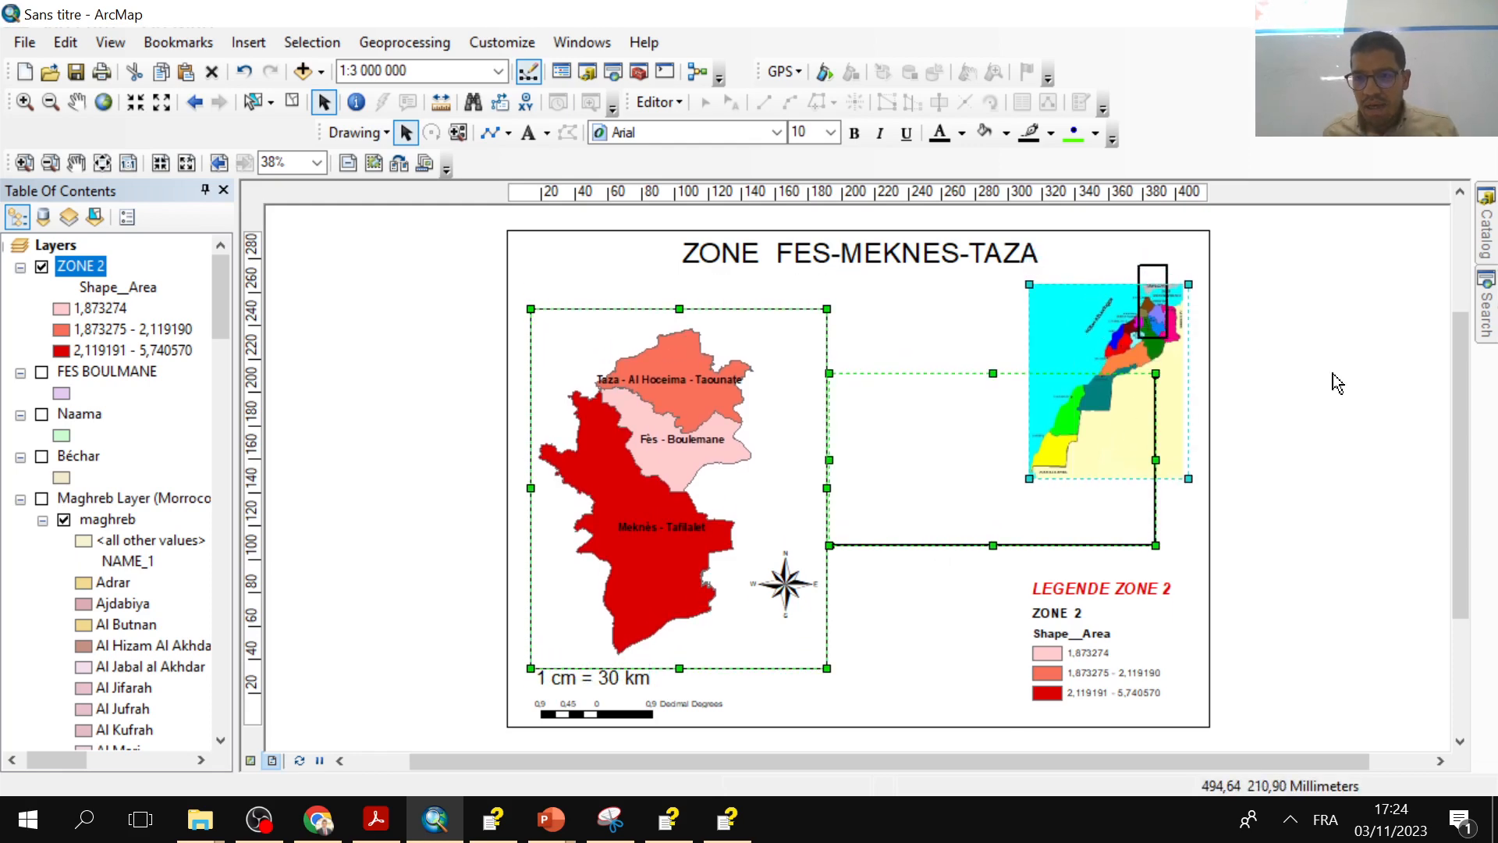
- Nudge only the main map frame back up so it sits clear of the scale text below it
left_click(819, 371)
key("Up")
key("Up")
key("Up")
key("Up")
key("Up")
key("Up")
key("Up")
key("Up")
key("Up")
key("Up")
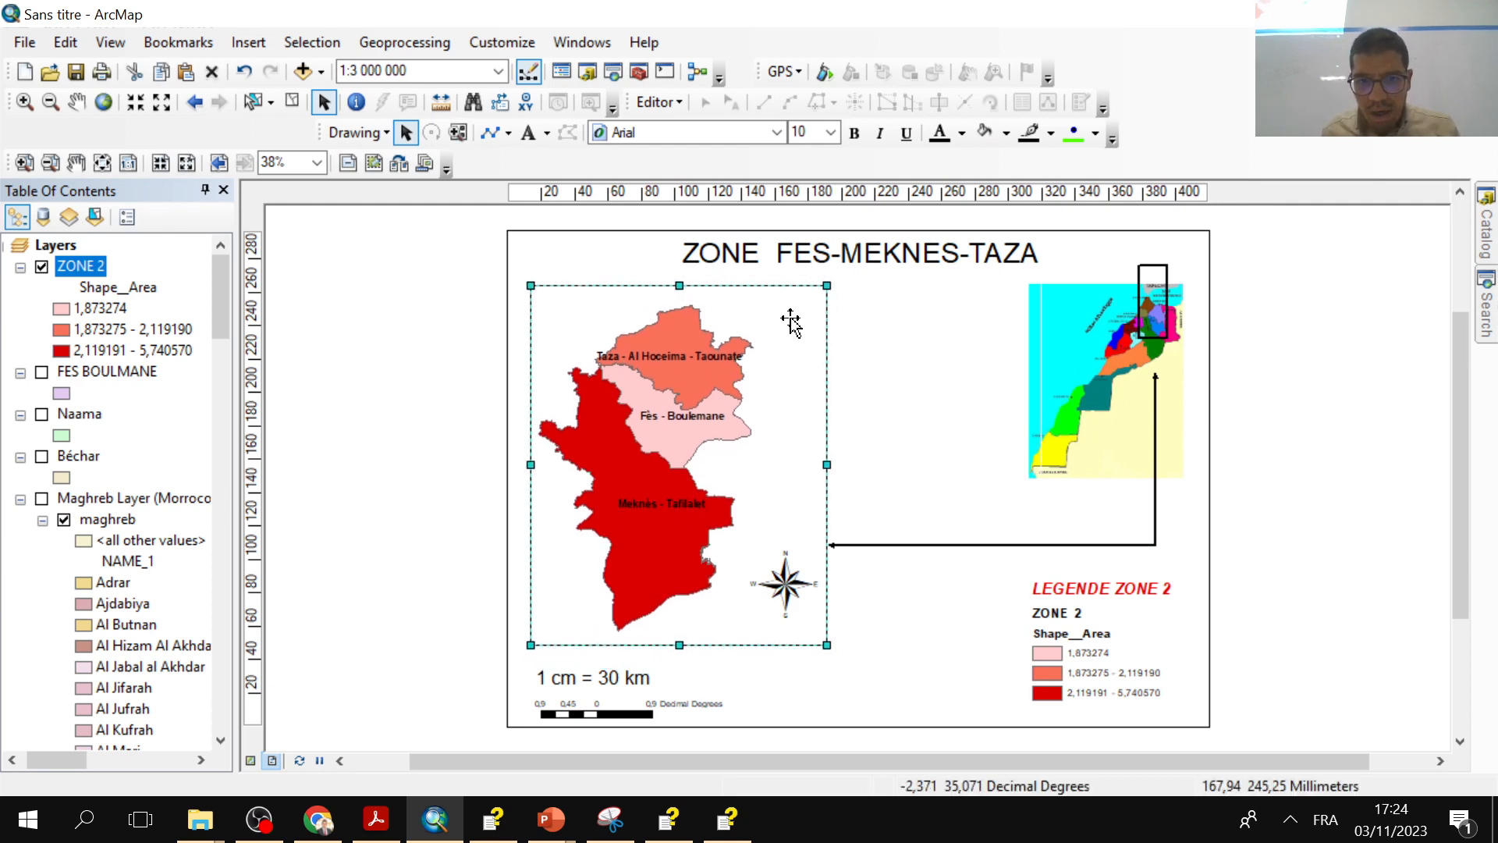
- Move the extent rectangle down over the ZONE 2 area of the Morocco inset, with its lower edge at the connector arrowhead
left_click(948, 376)
left_click(1161, 266)
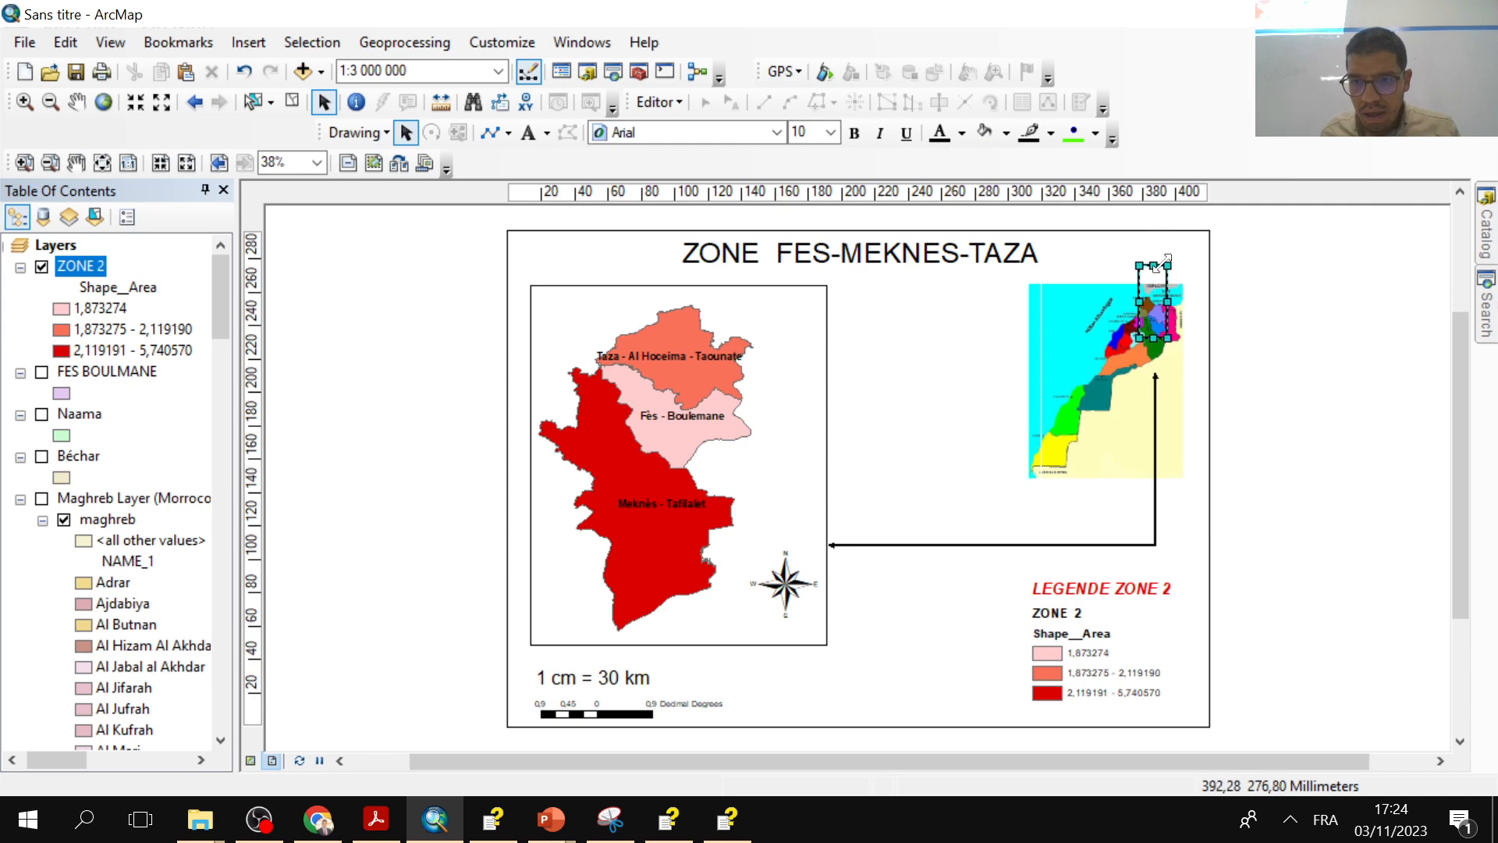
key("Down")
key("Down")
key("Down")
key("Down")
key("Down")
key("Down")
key("Down")
key("Down")
key("Down")
key("Down")
key("Down")
key("Down")
key("Down")
key("Down")
key("Down")
key("Down")
key("Down")
key("Down")
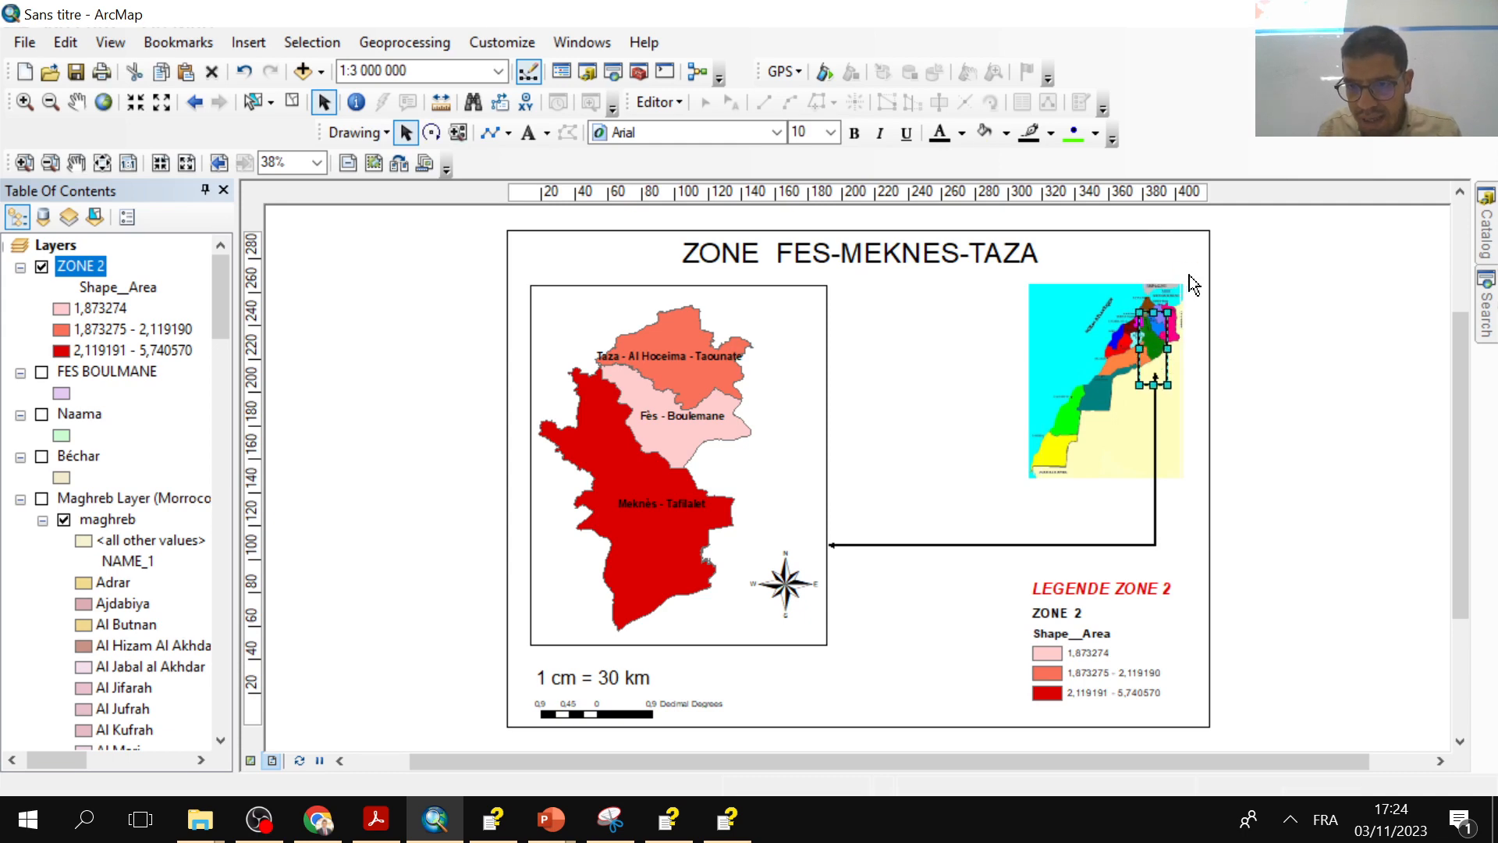
key("Up")
key("Up")
key("Up")
key("Up")
key("Up")
left_click(1242, 383)
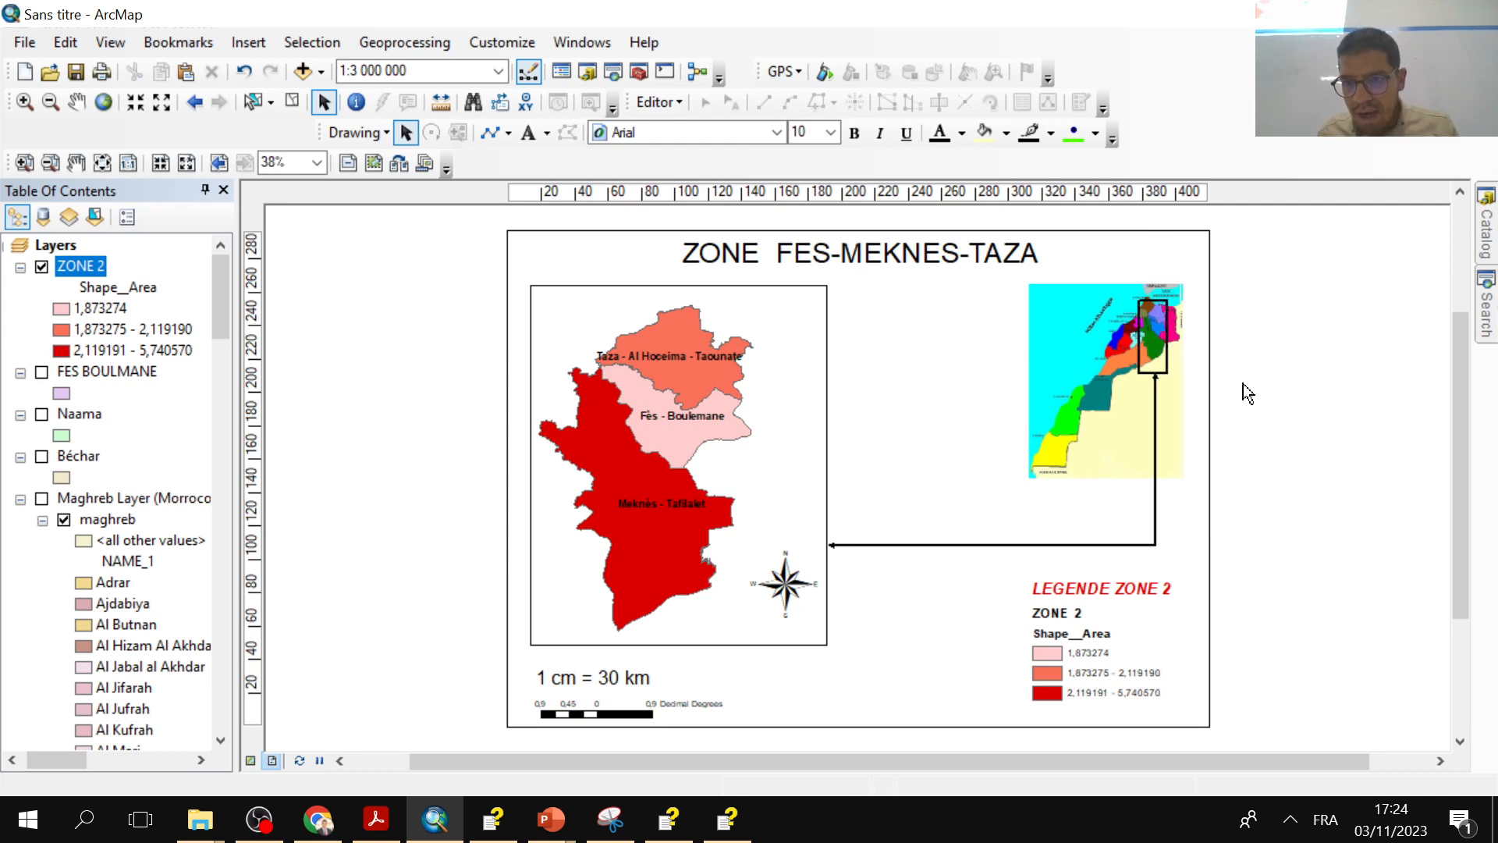
- Make the page title "ZONE FES-MEKNES-TAZA" bold
left_click(899, 256)
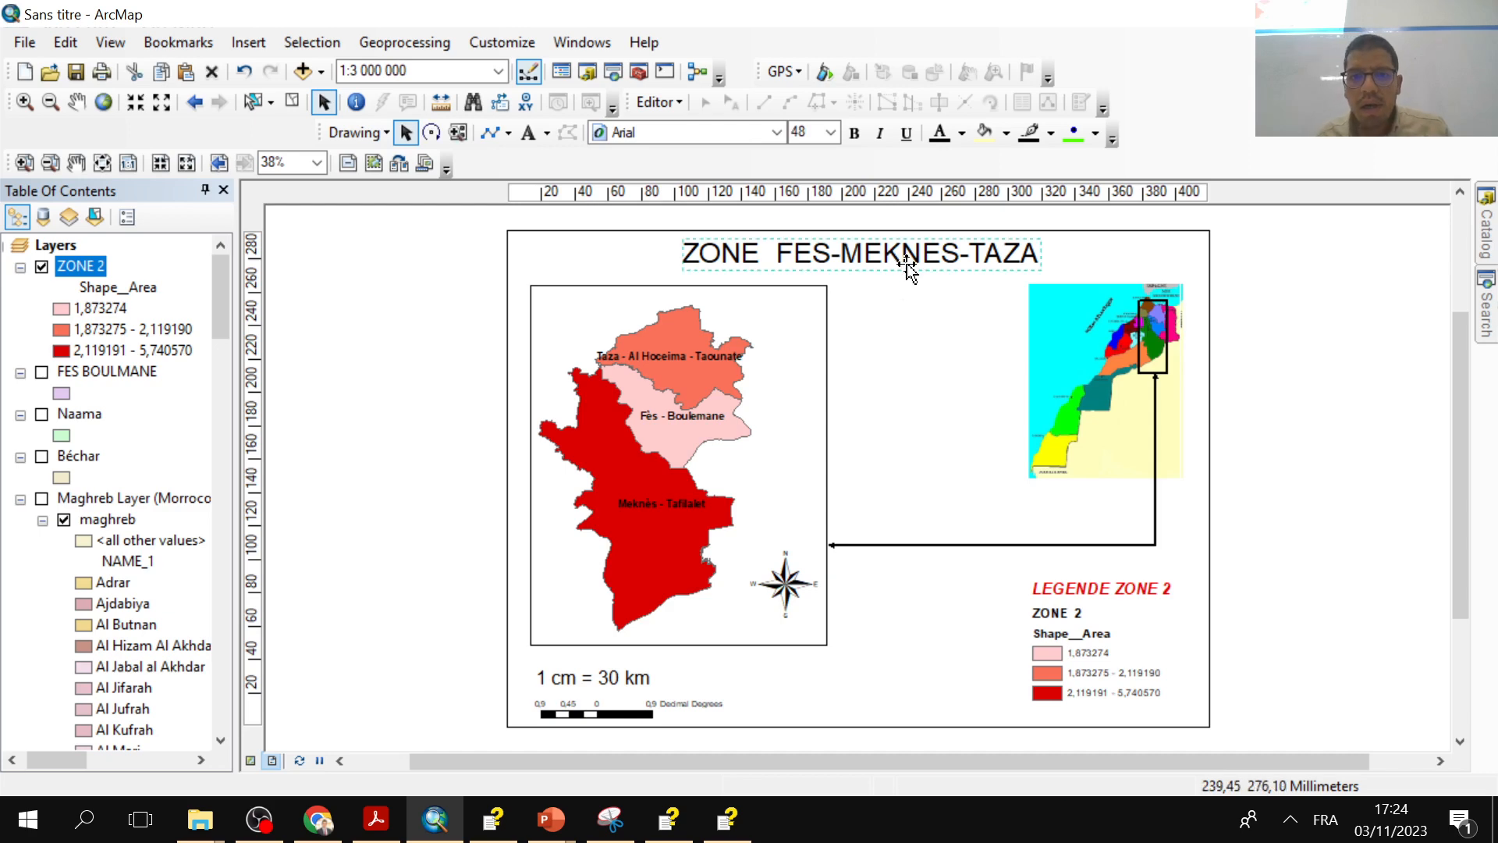
left_click(855, 133)
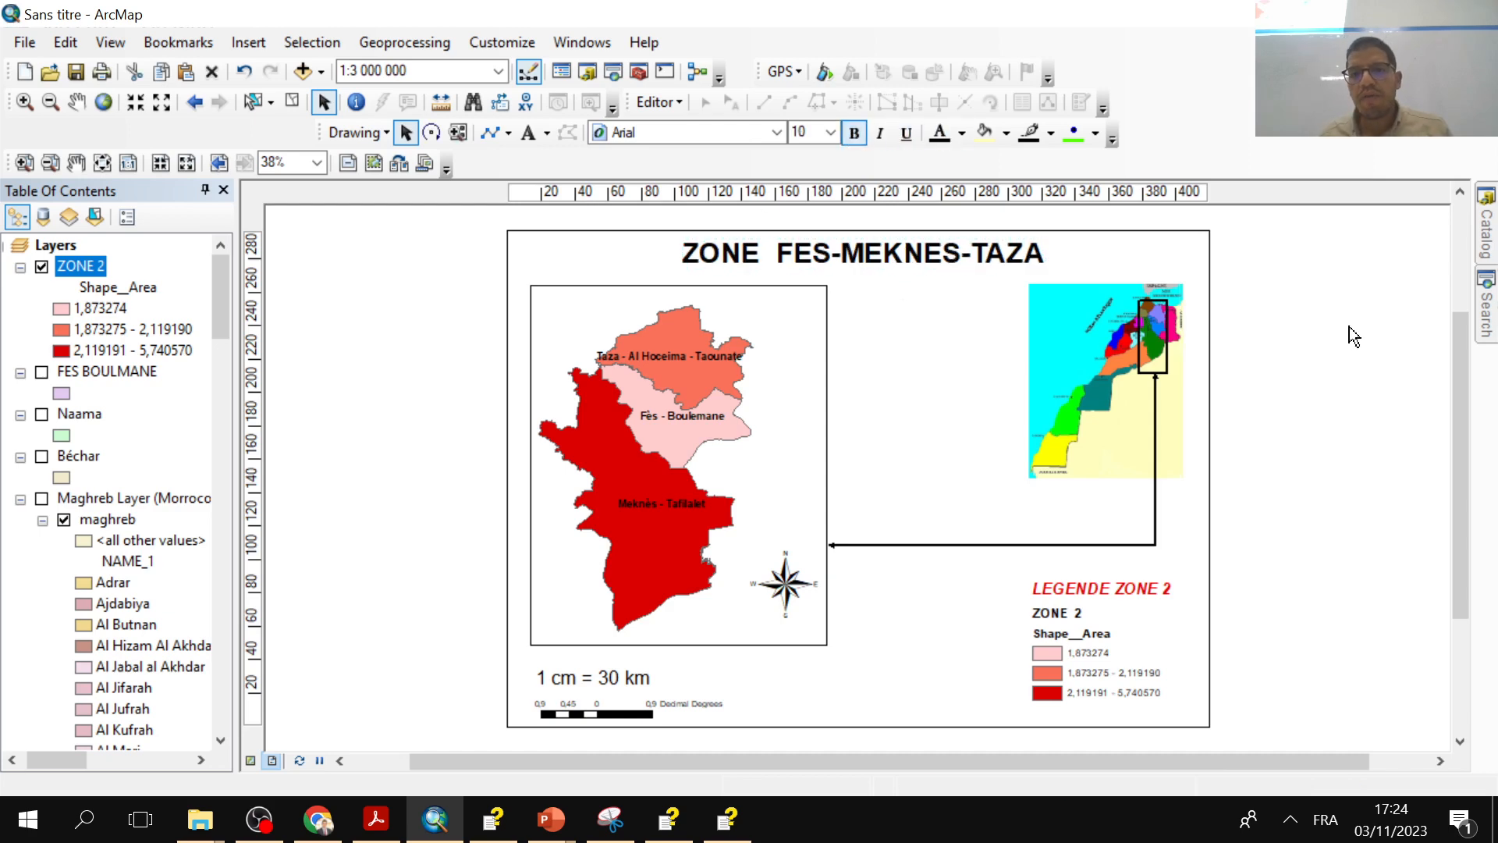
left_click(1271, 420)
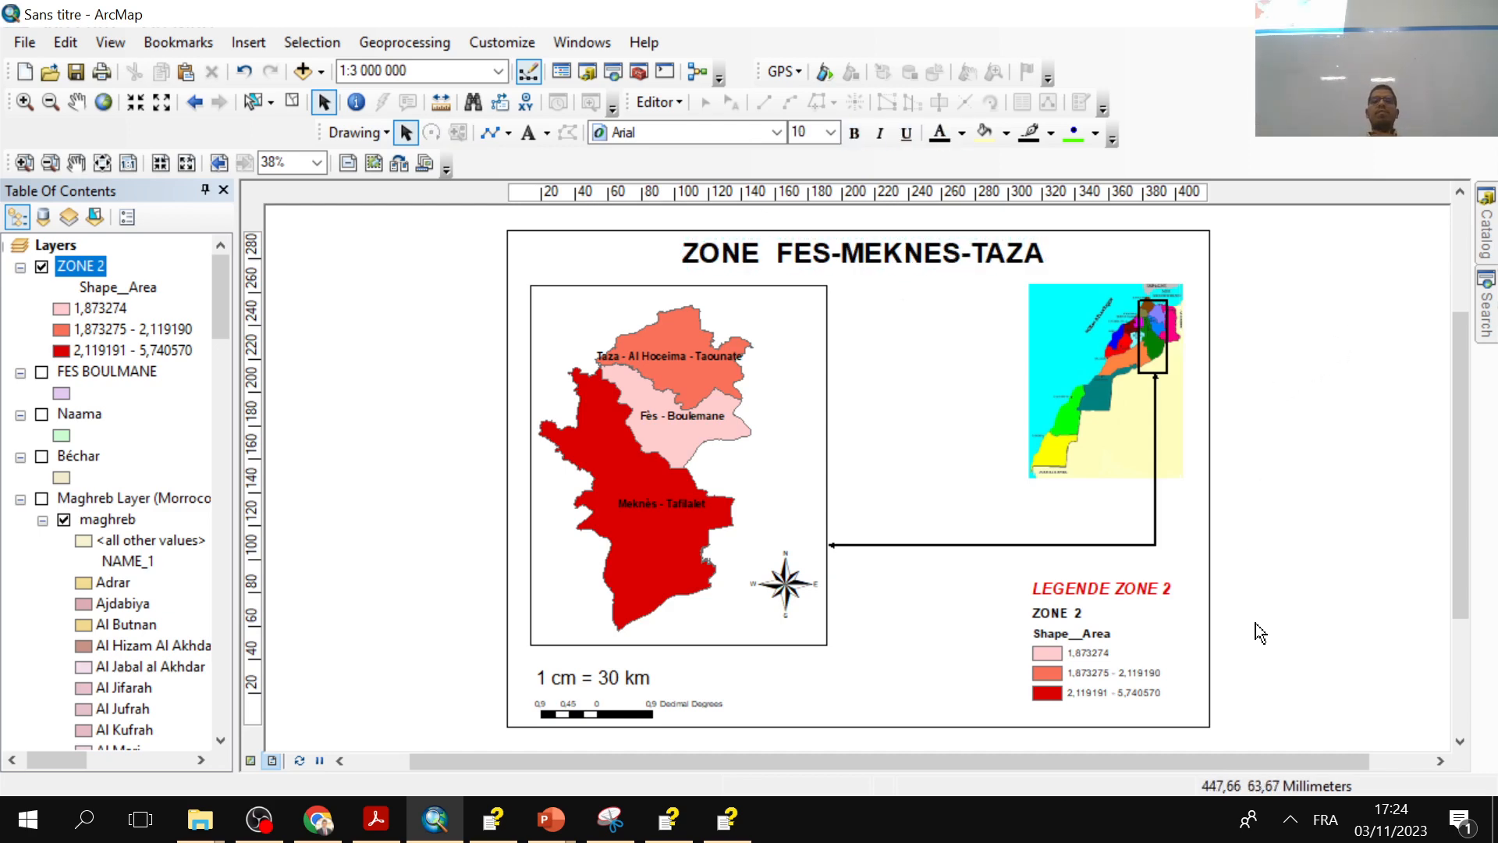
left_click(1133, 665)
left_click(1286, 698)
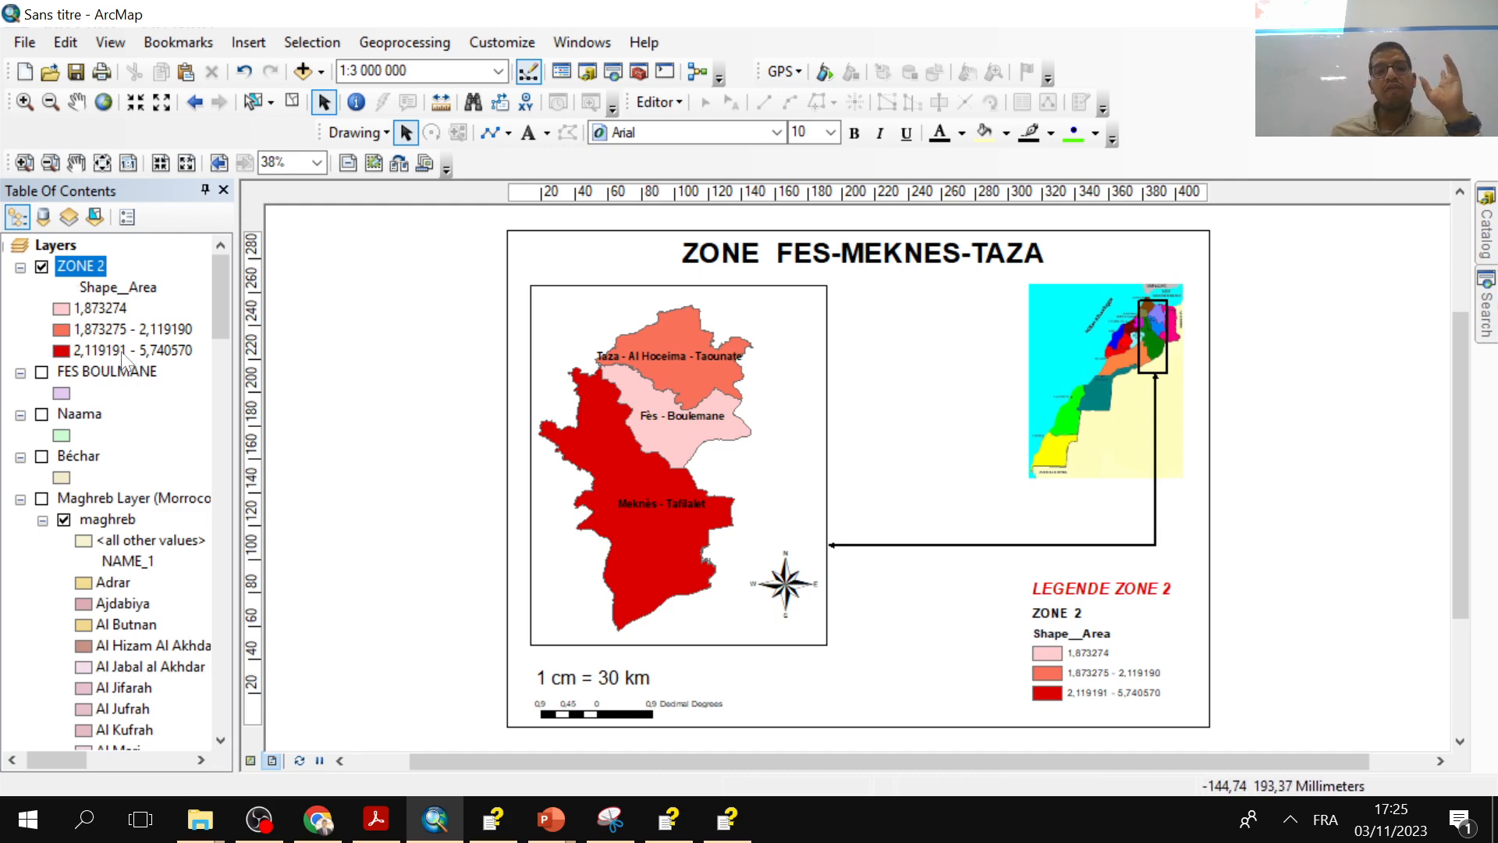
- Symbolize the ZONE 2 layer with graduated colors by Shape__Length, using a light pink to magenta color ramp, and apply it
right_click(89, 275)
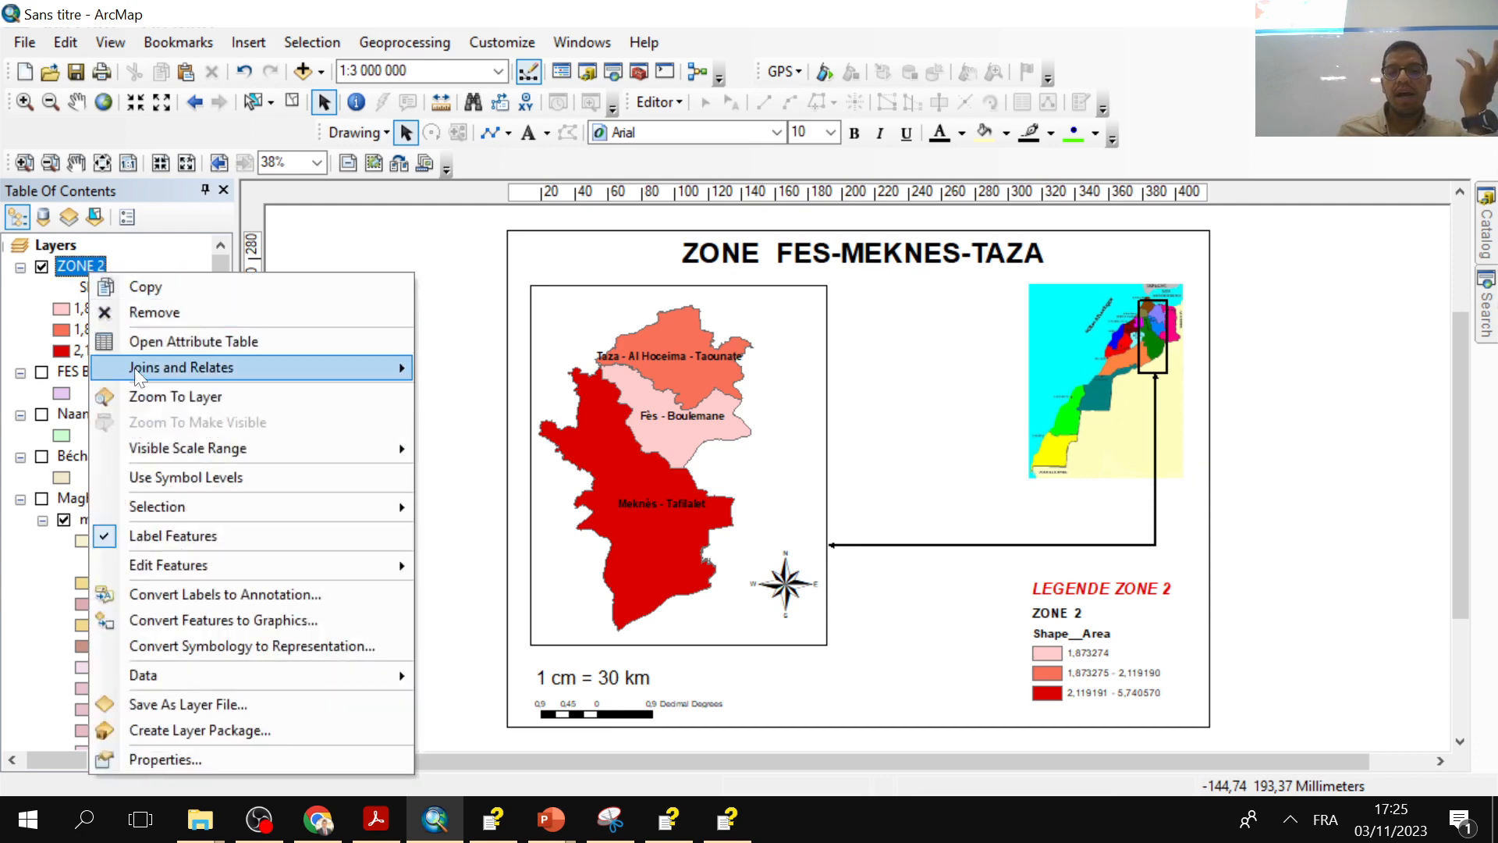
mouse_move(165, 368)
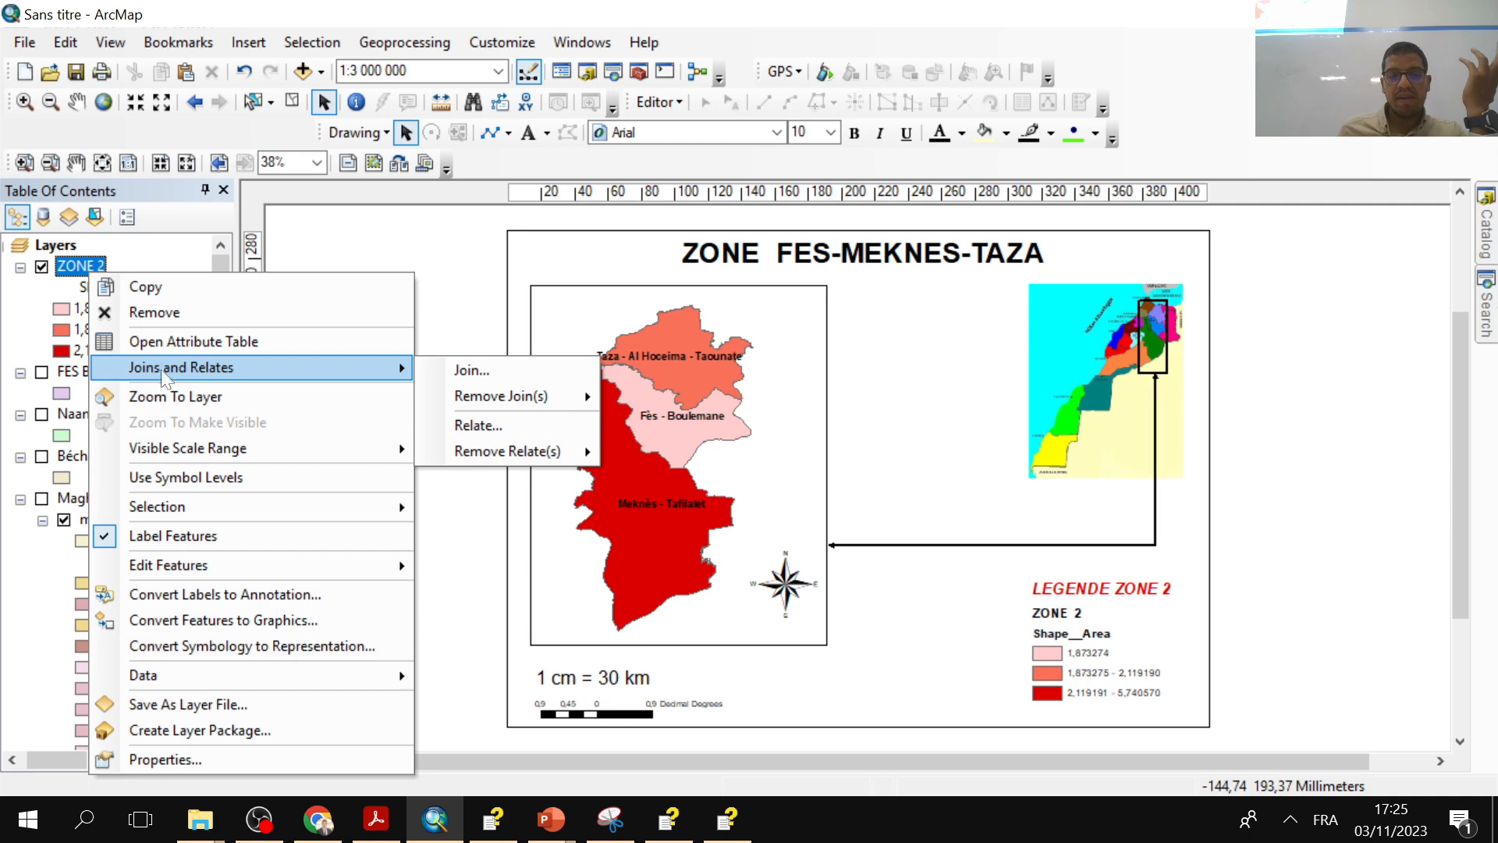
left_click(167, 760)
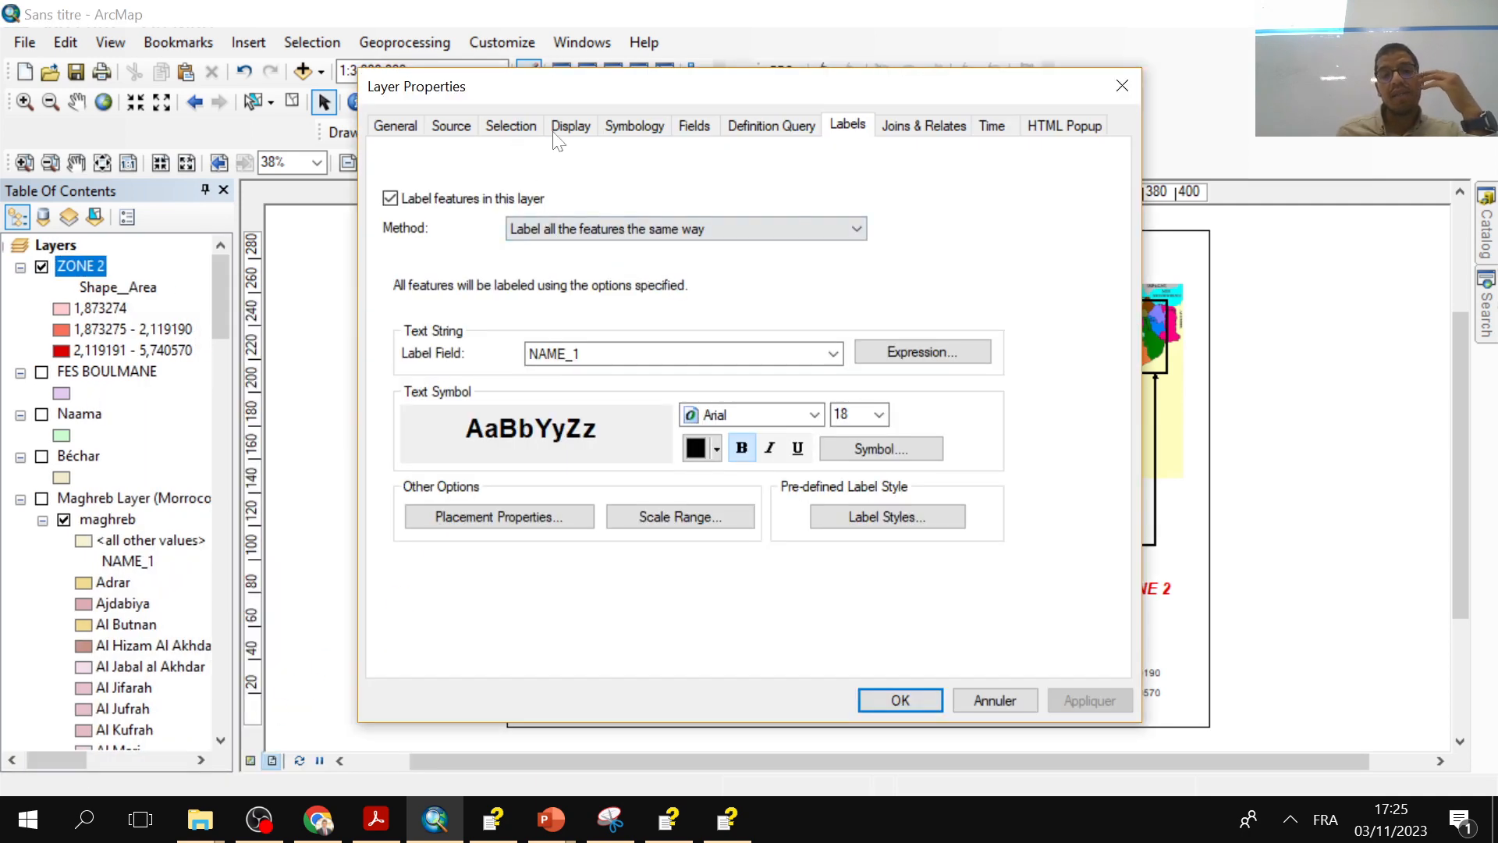
left_click(626, 128)
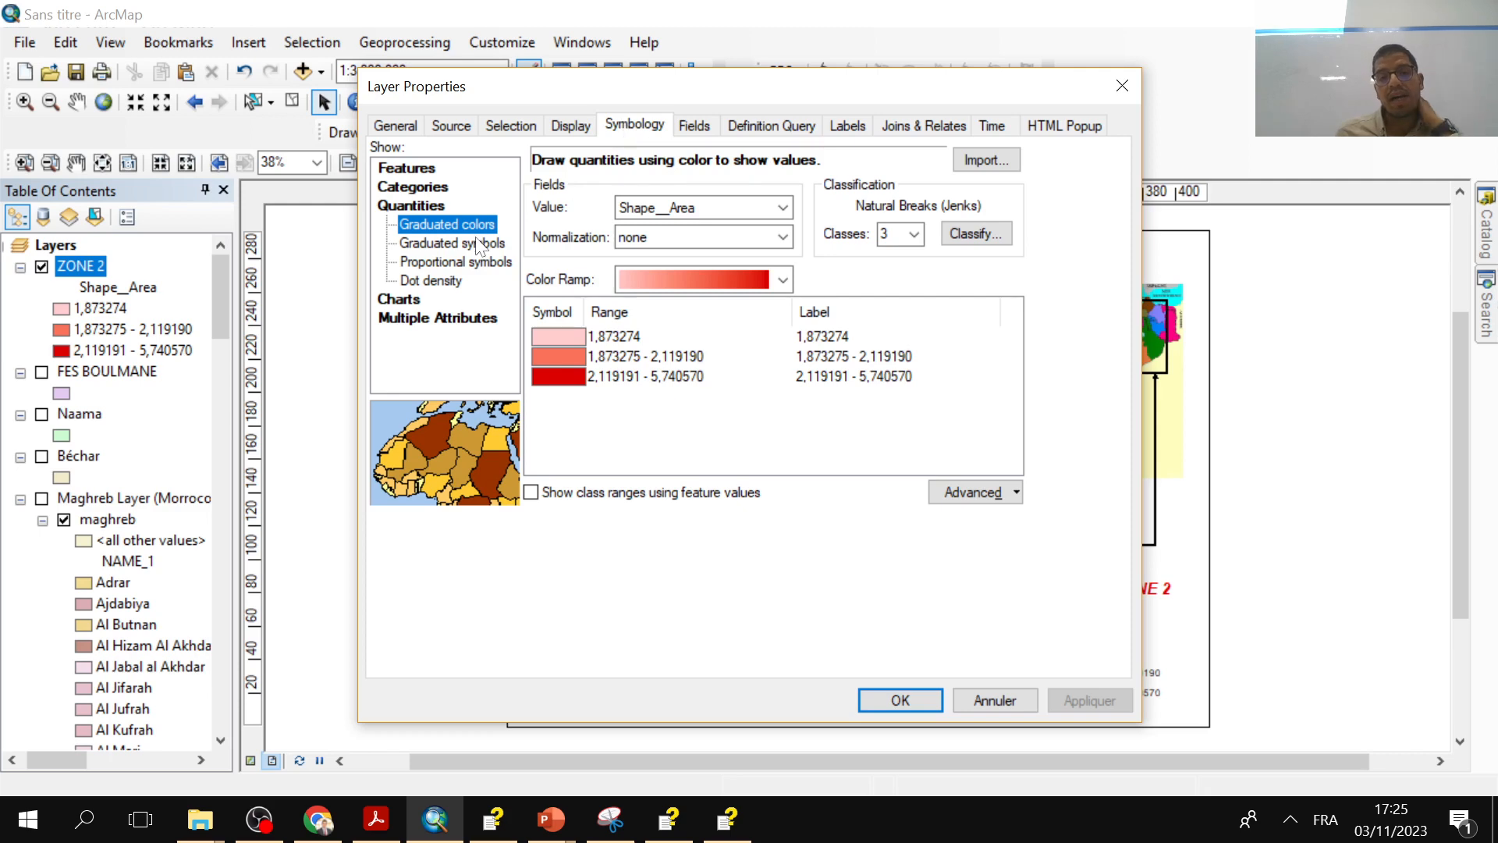
left_click(673, 208)
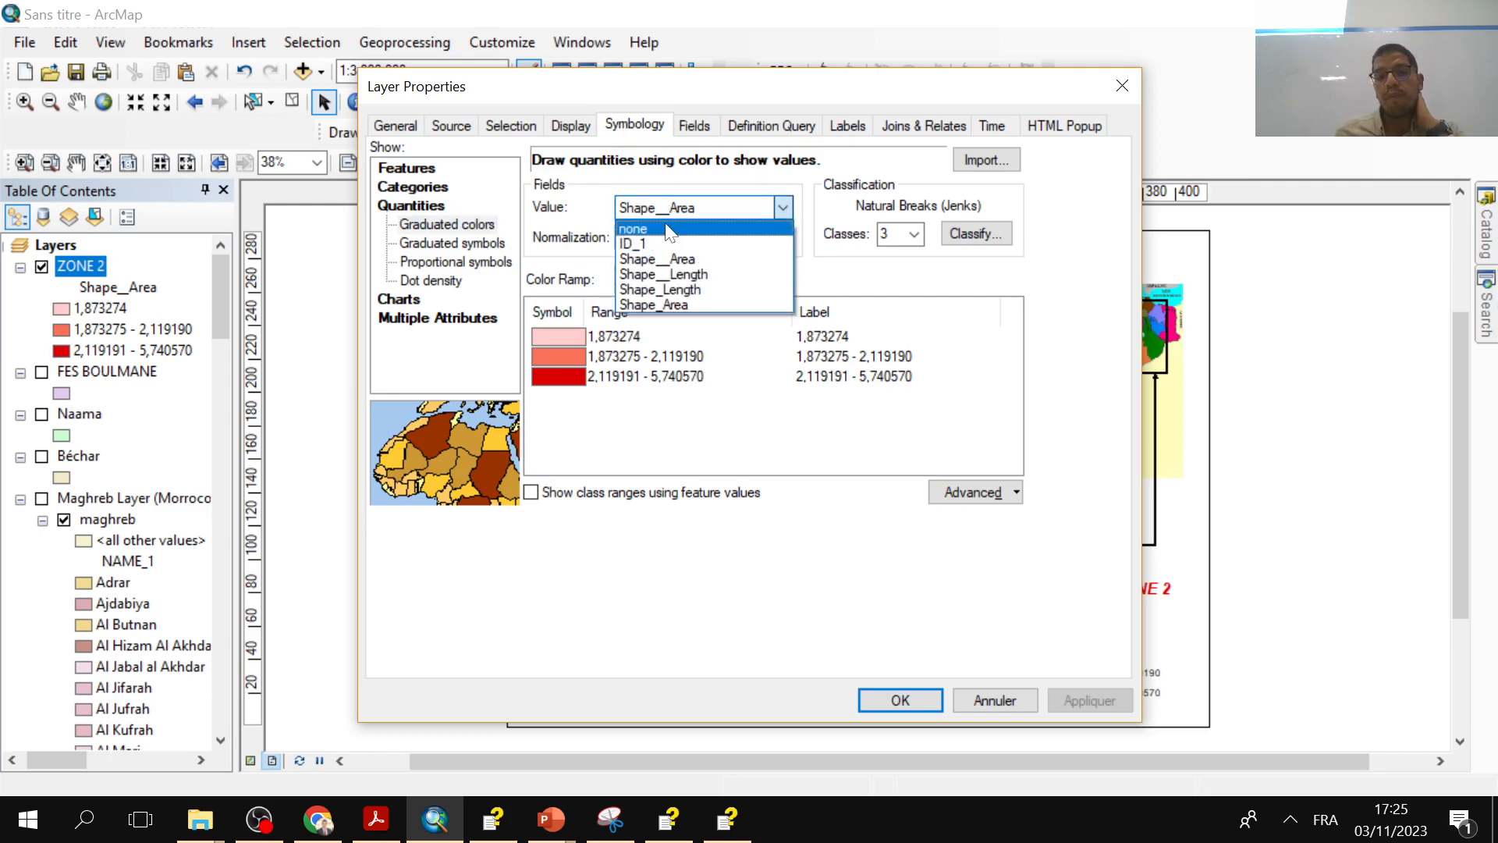
left_click(659, 273)
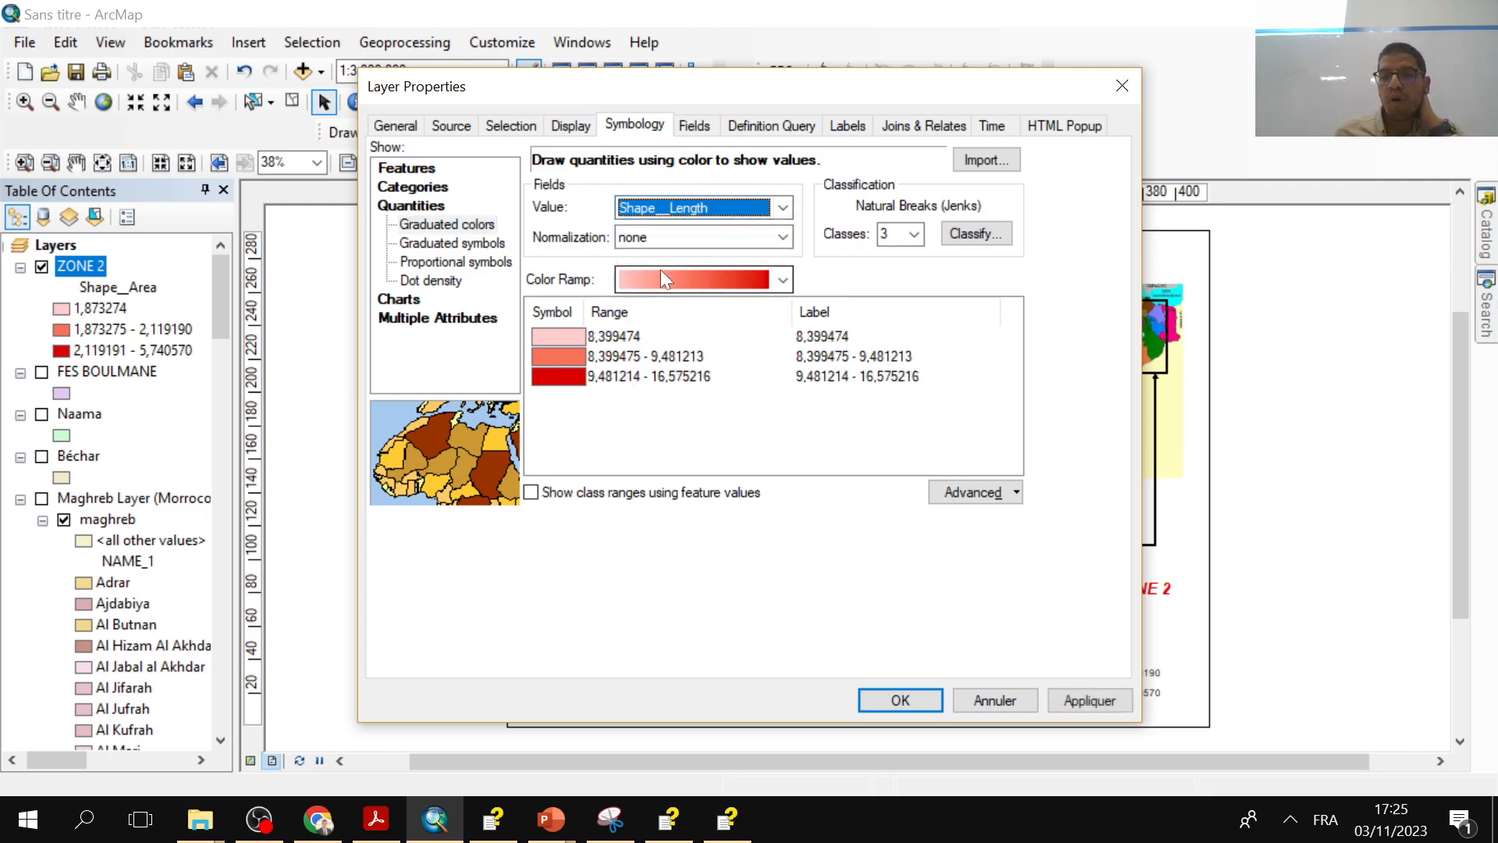
left_click(677, 273)
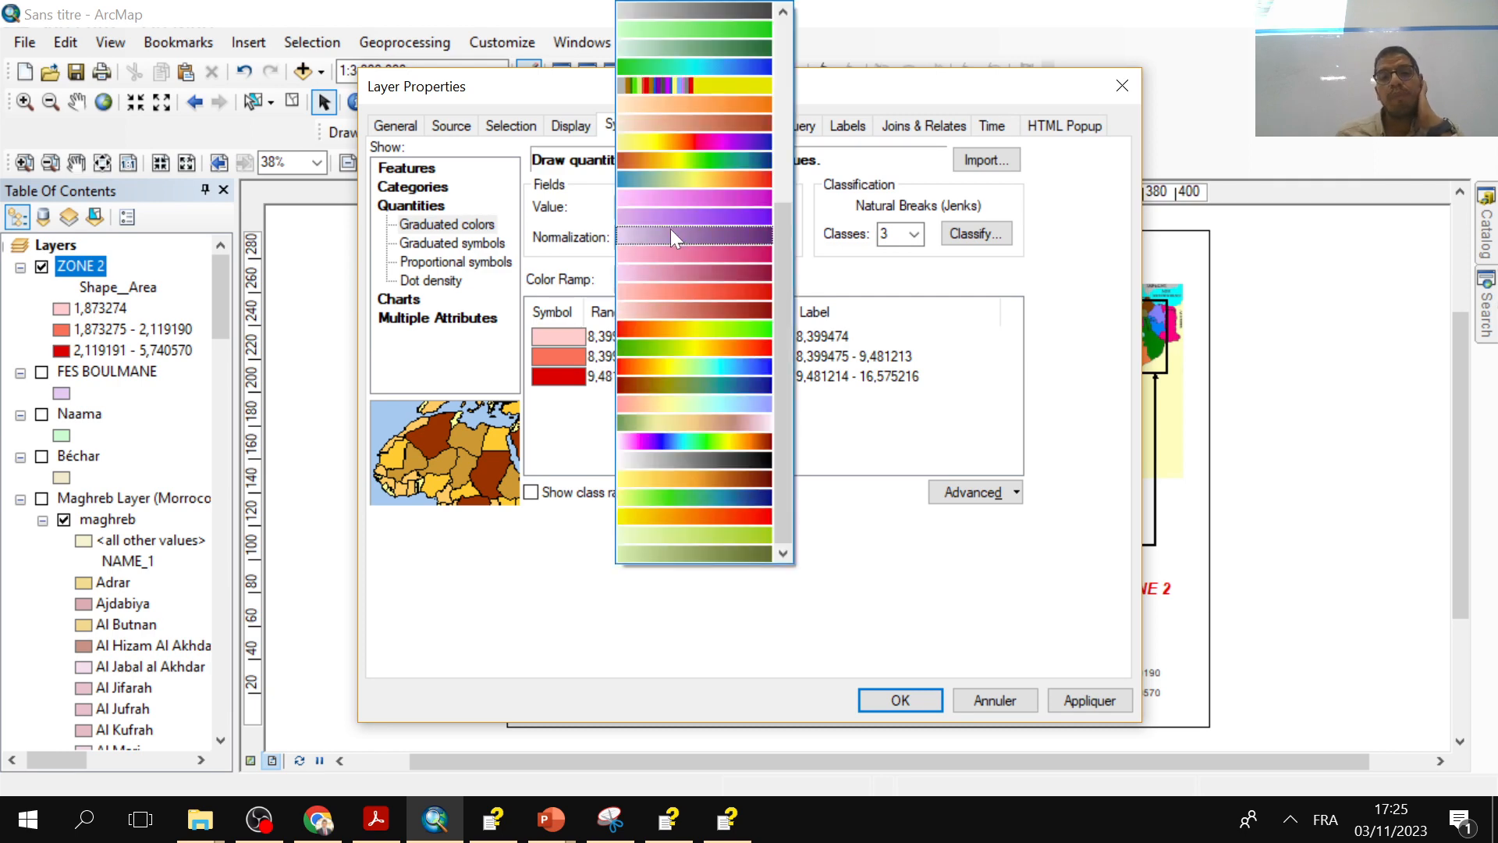
left_click(674, 200)
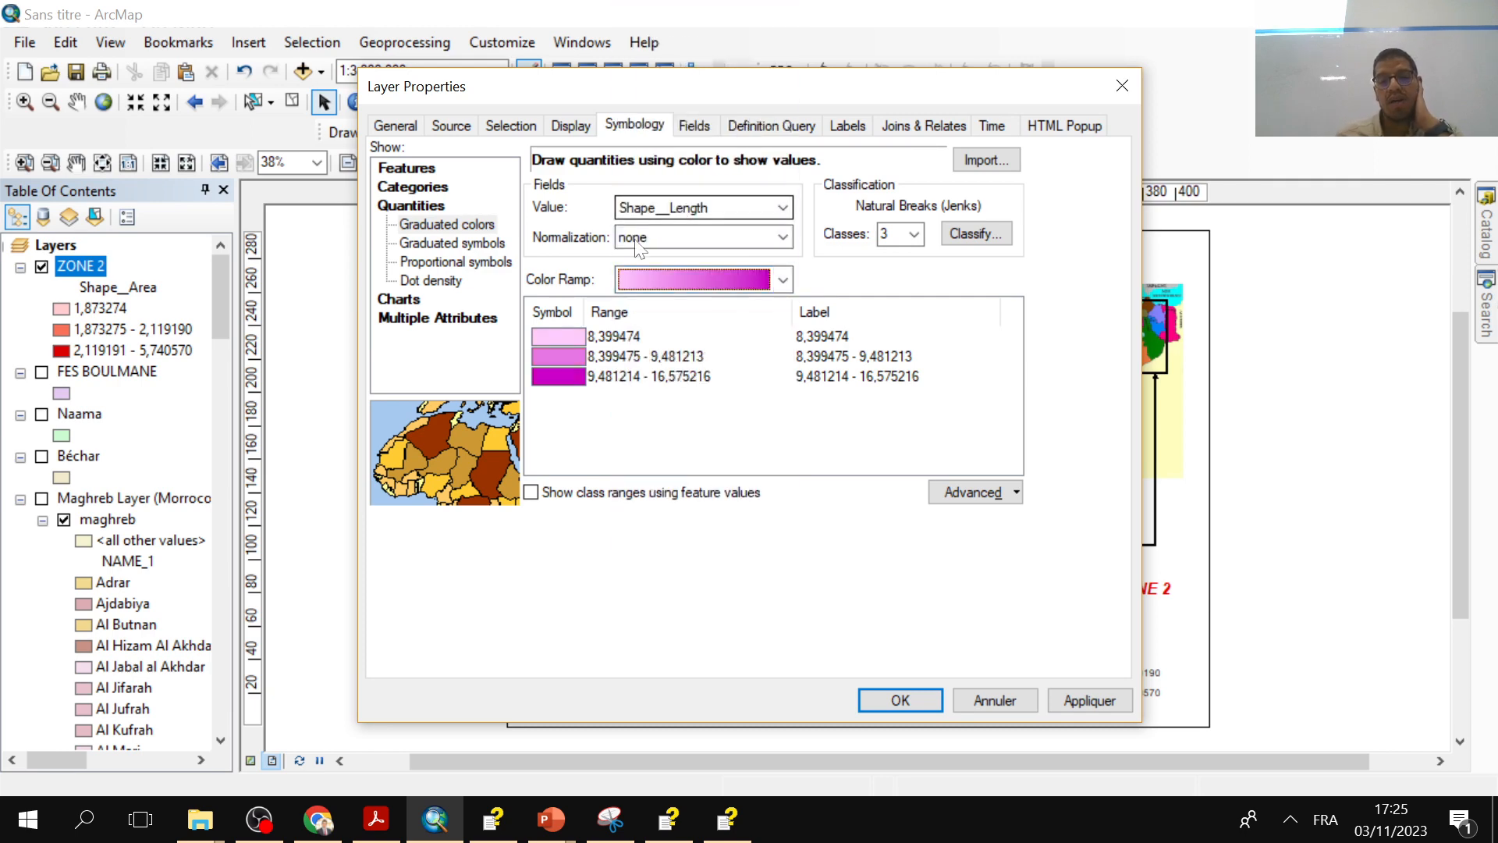
left_click_drag(756, 91, 161, 76)
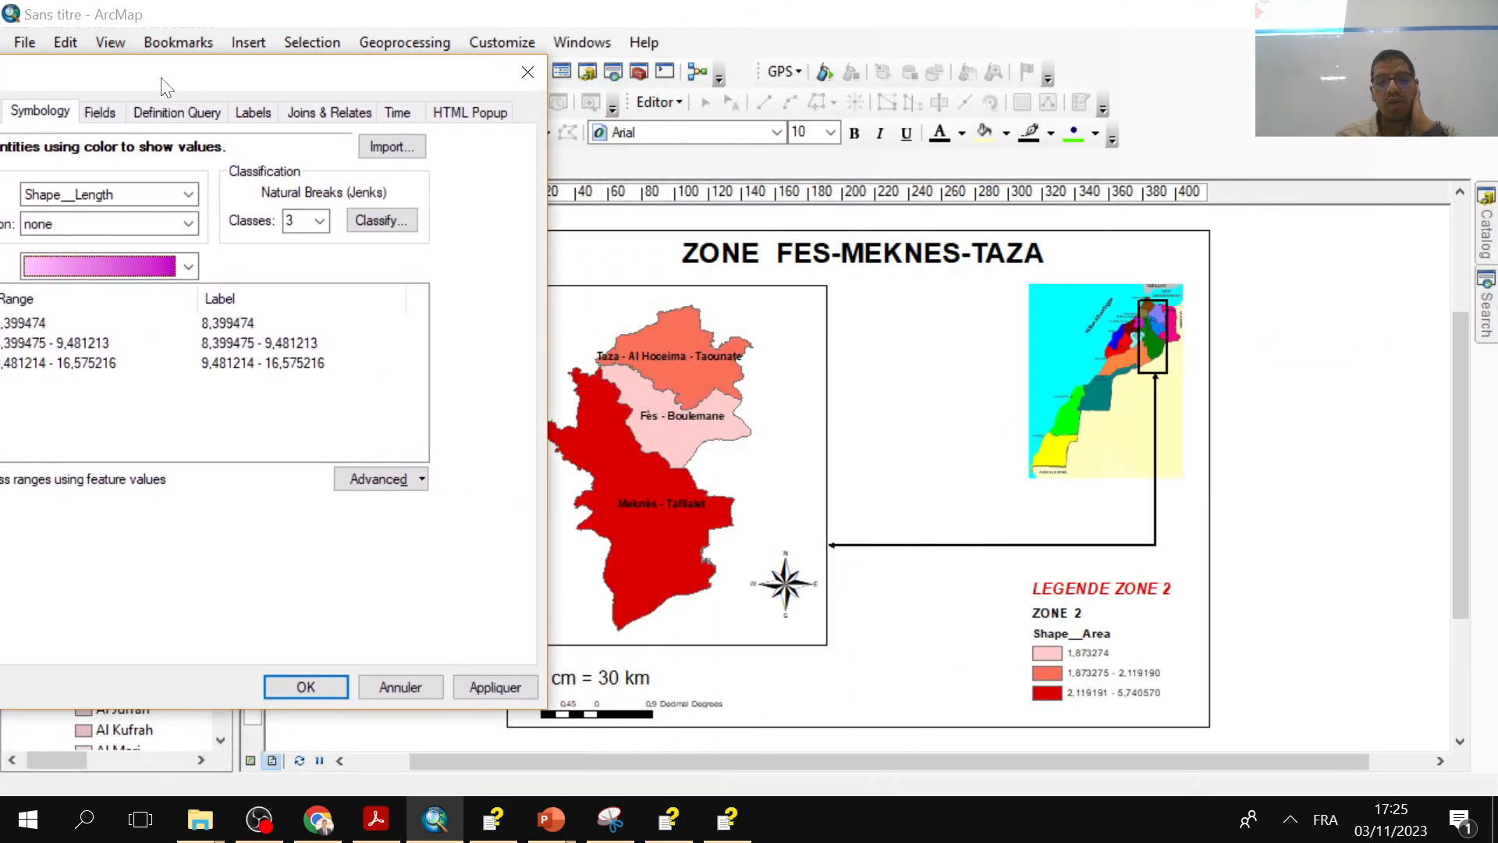
left_click(471, 687)
left_click(306, 687)
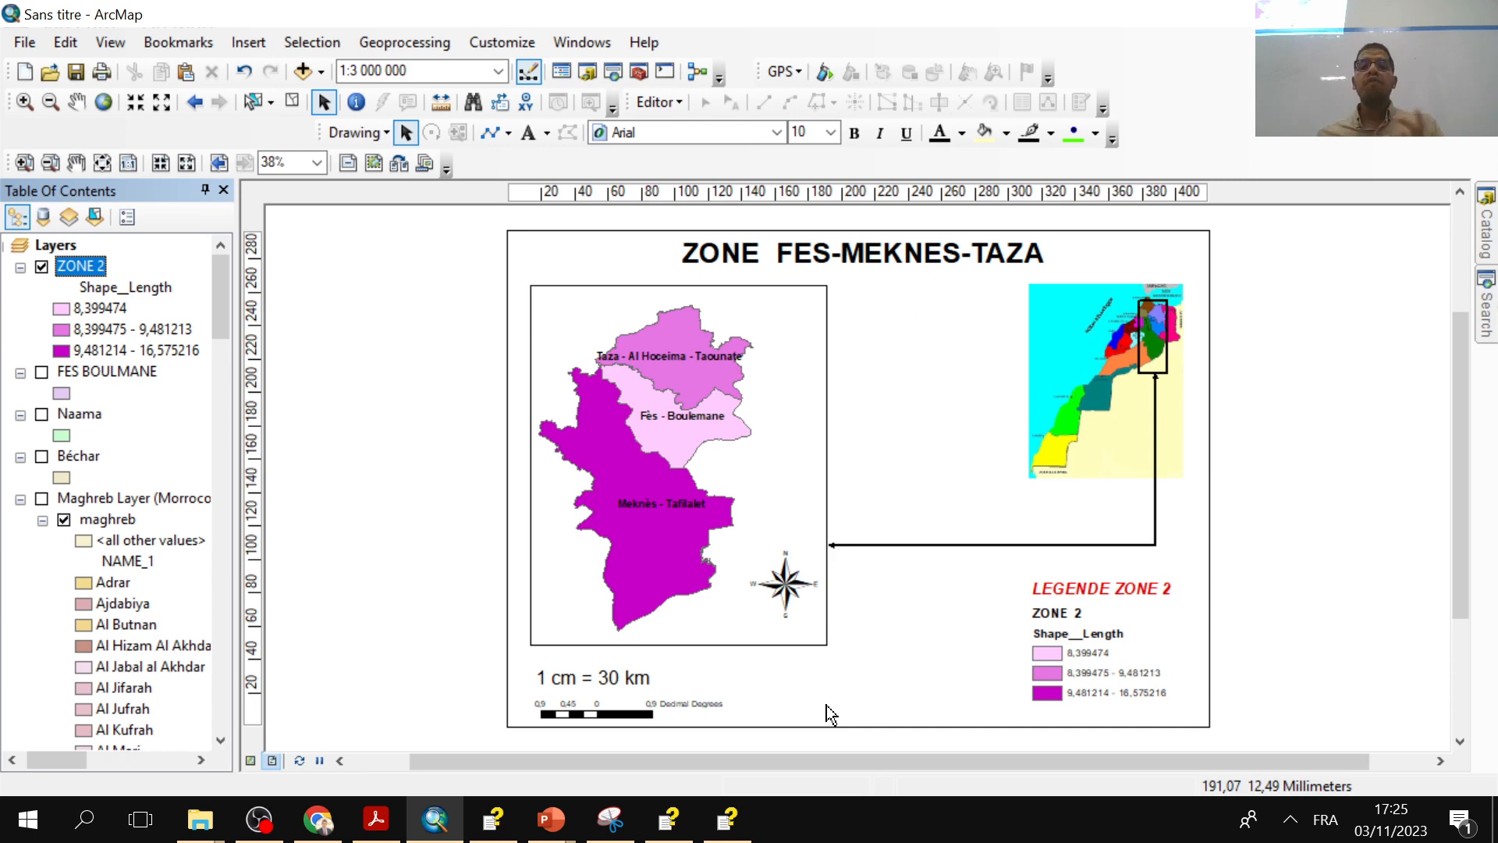
- Symbolize the ZONE 2 layer as a dot density map of the Shape__Area field and apply it
right_click(81, 270)
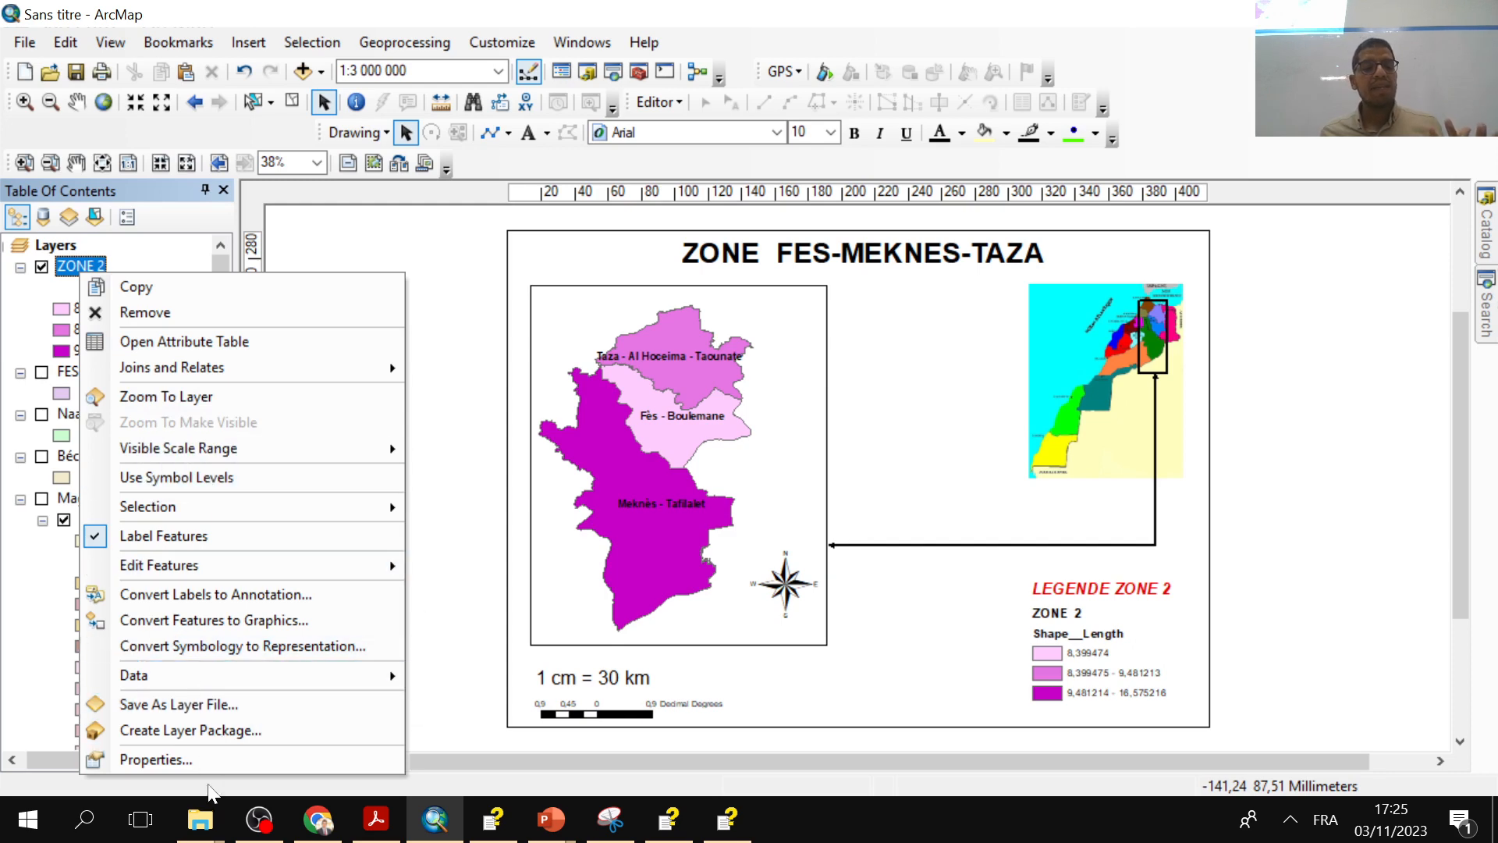
left_click(156, 759)
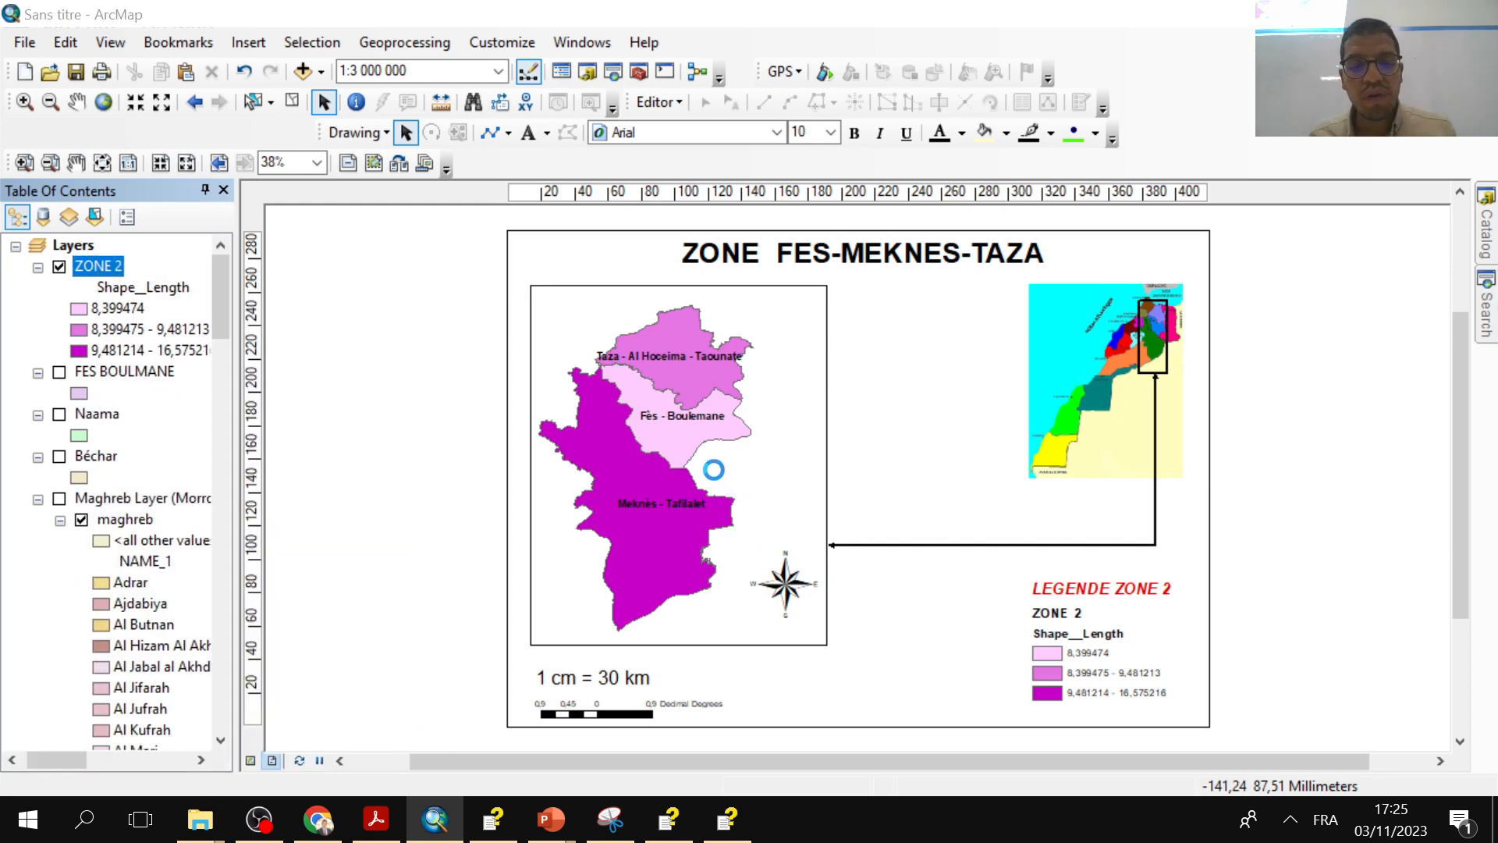
left_click(447, 324)
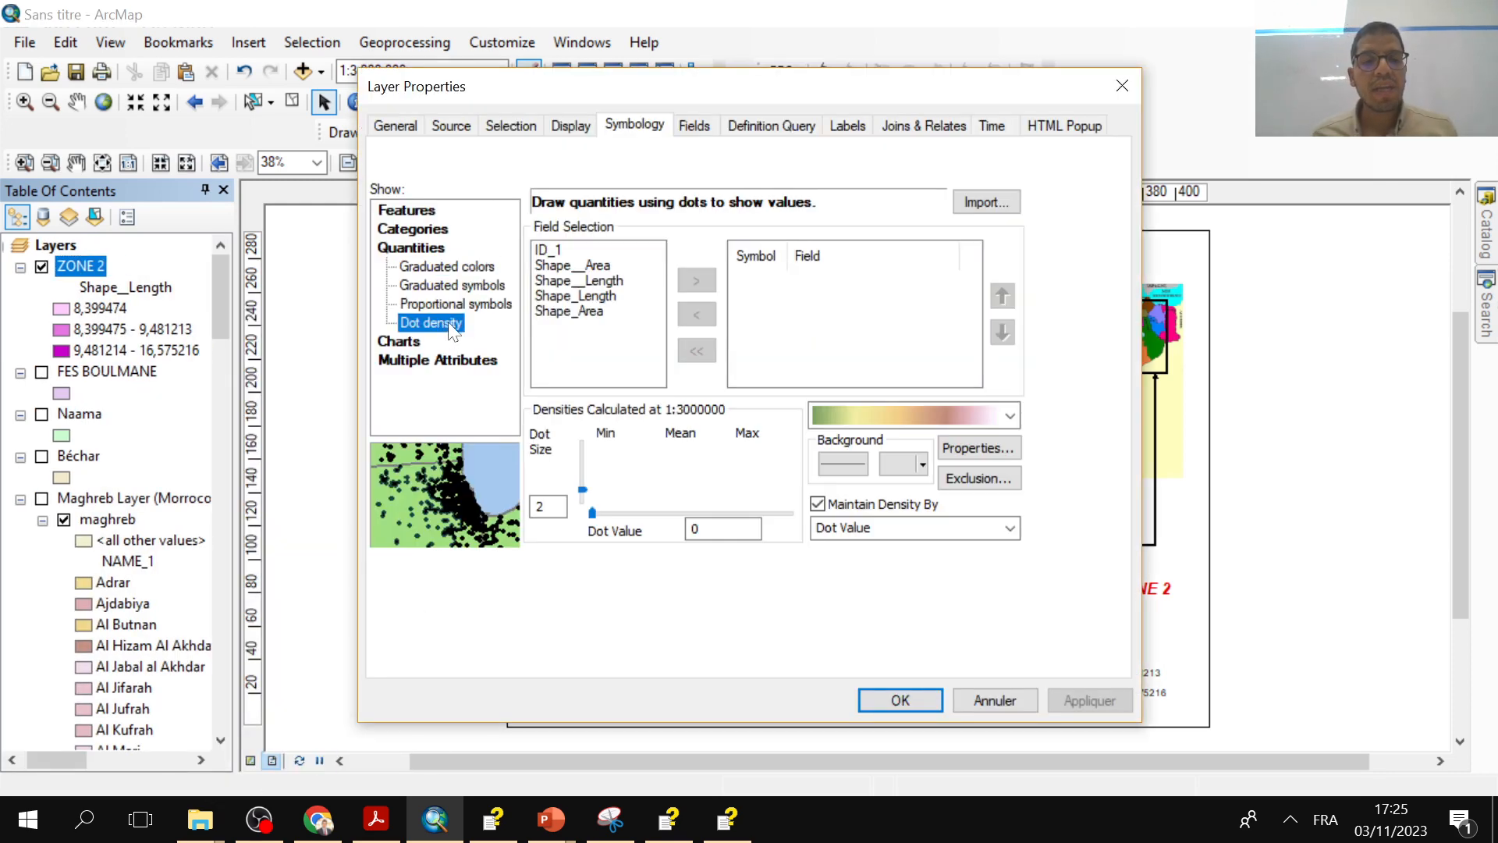
left_click(577, 267)
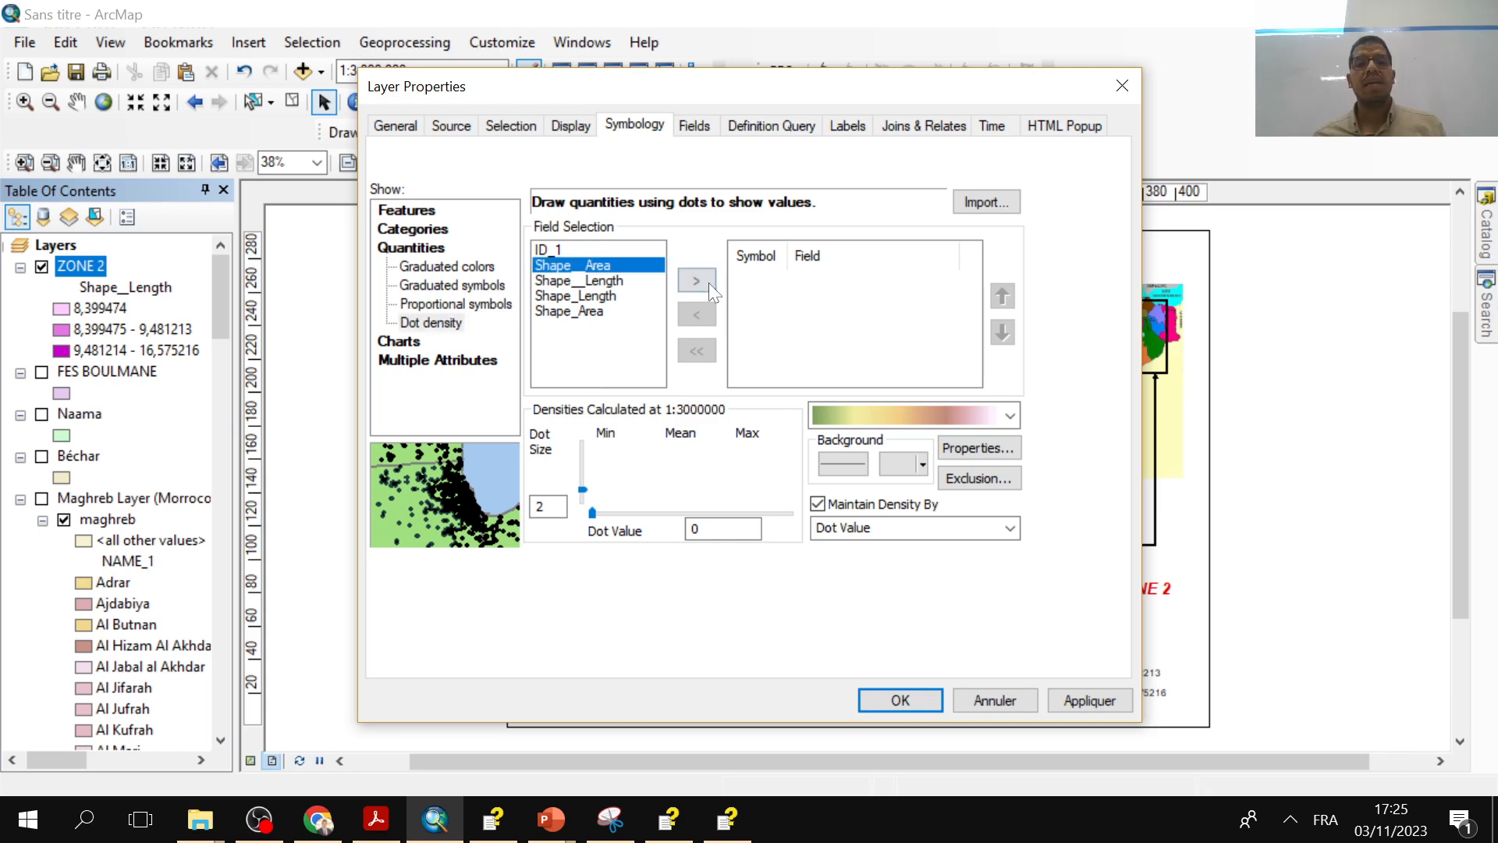
left_click(697, 280)
left_click(1090, 700)
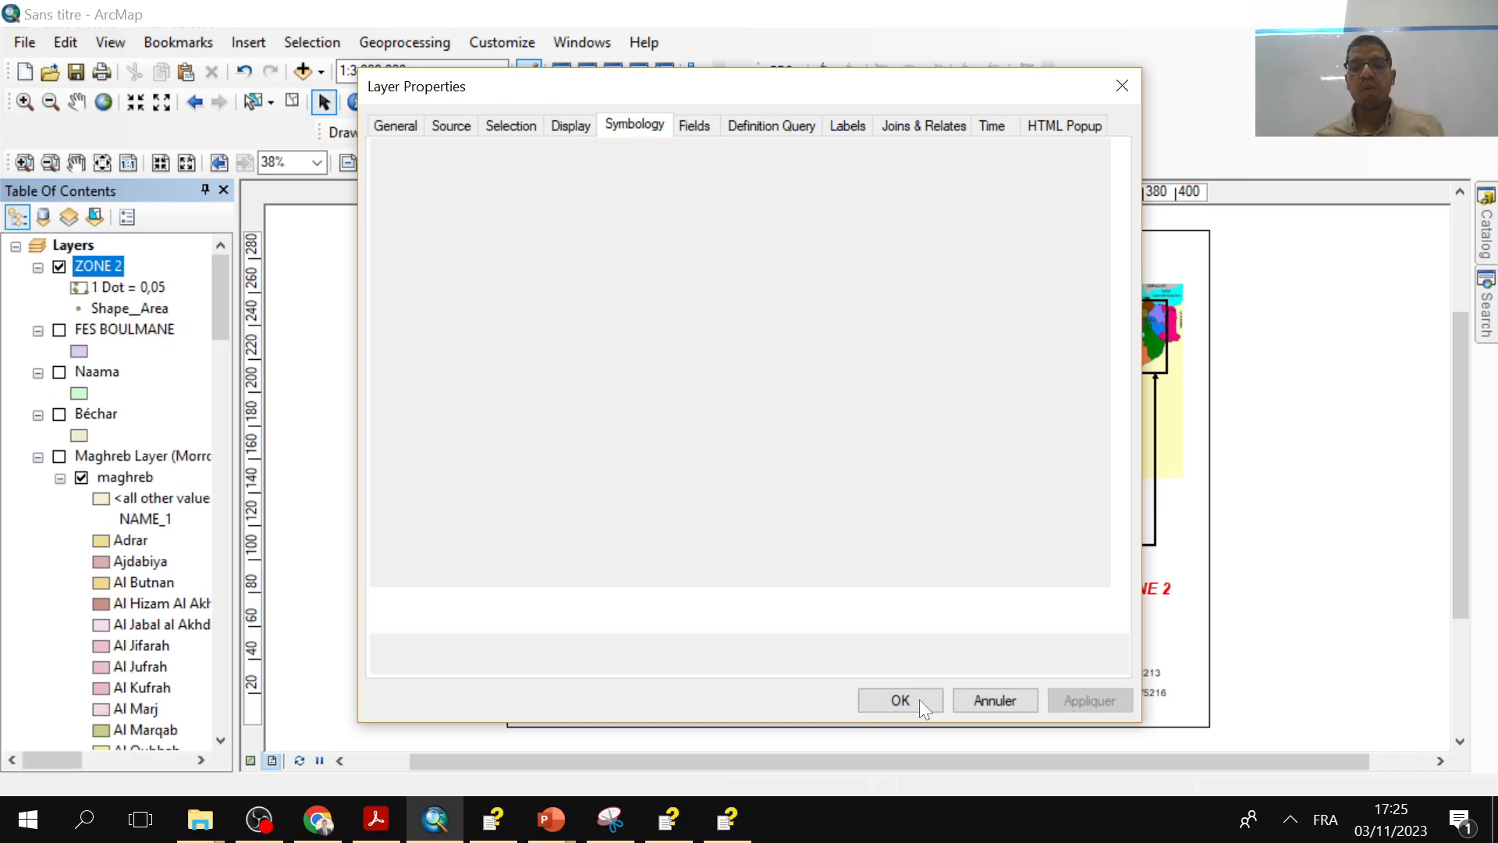
left_click(900, 700)
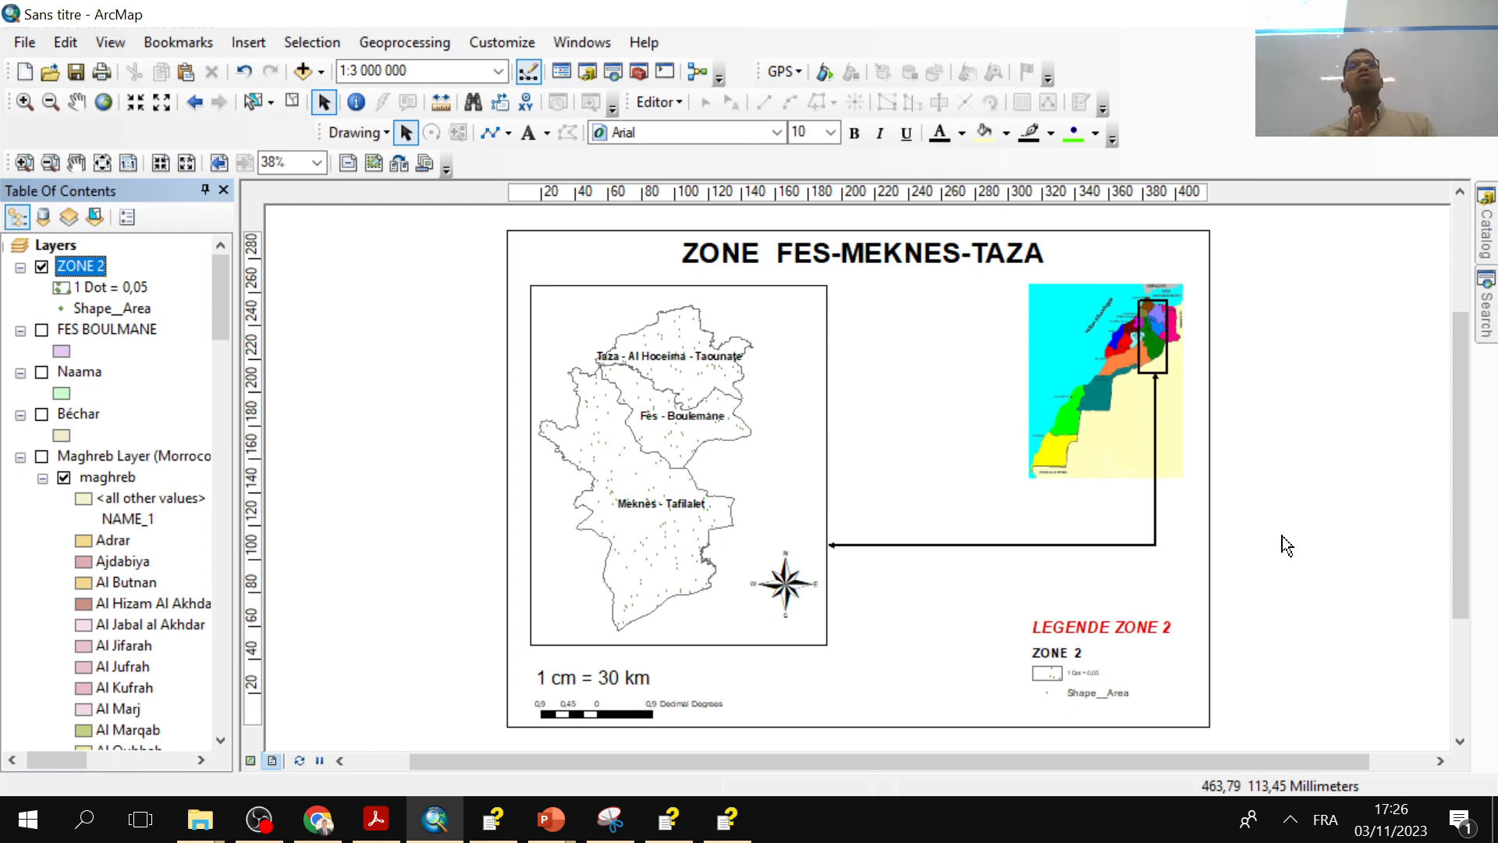
- Symbolize the ZONE 2 layer with graduated symbols based on the Shape__Area field and apply it
right_click(85, 275)
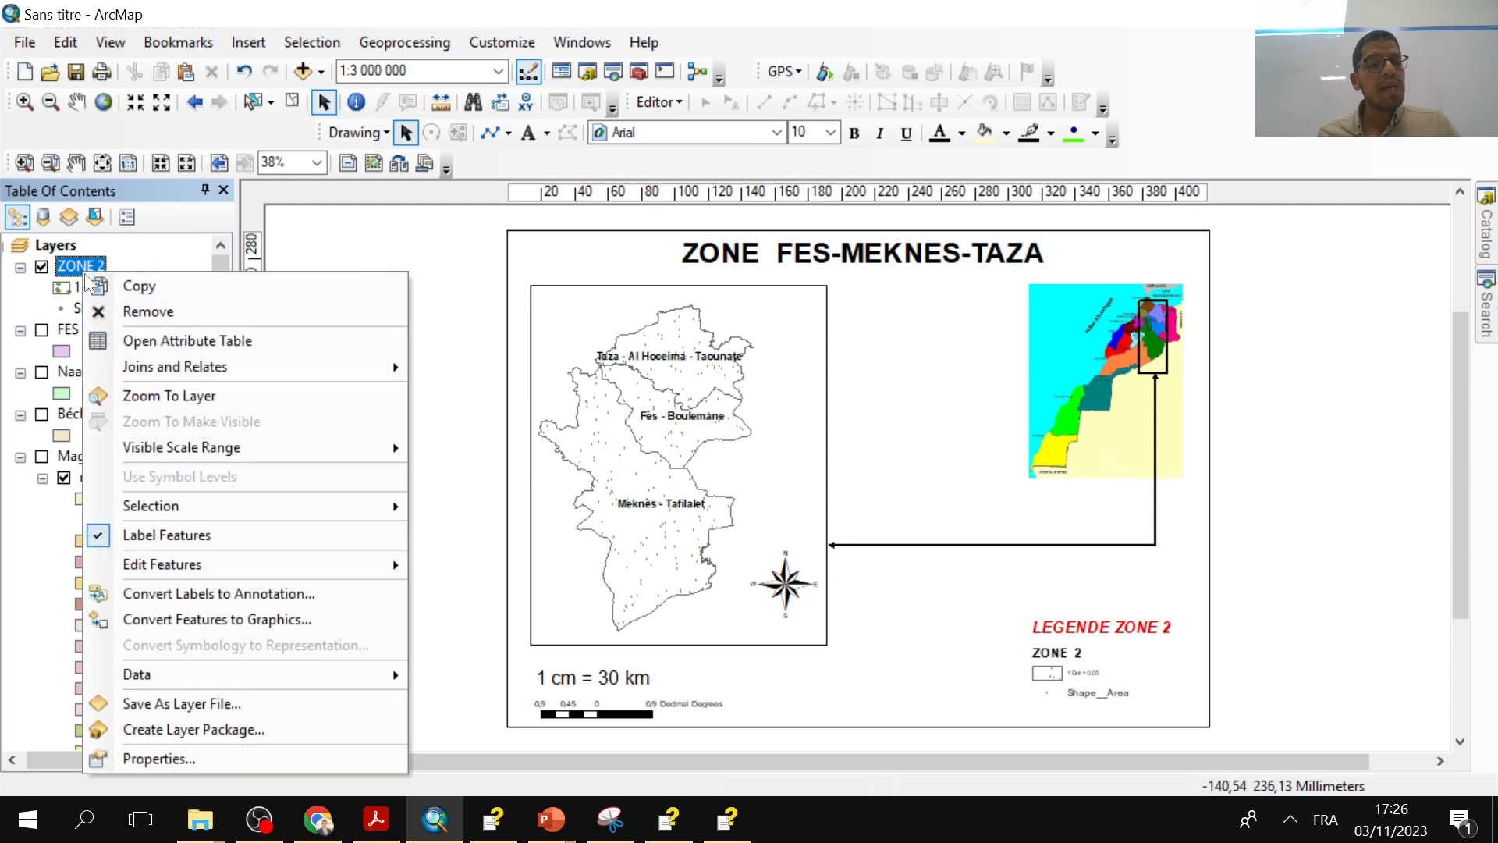
left_click(156, 758)
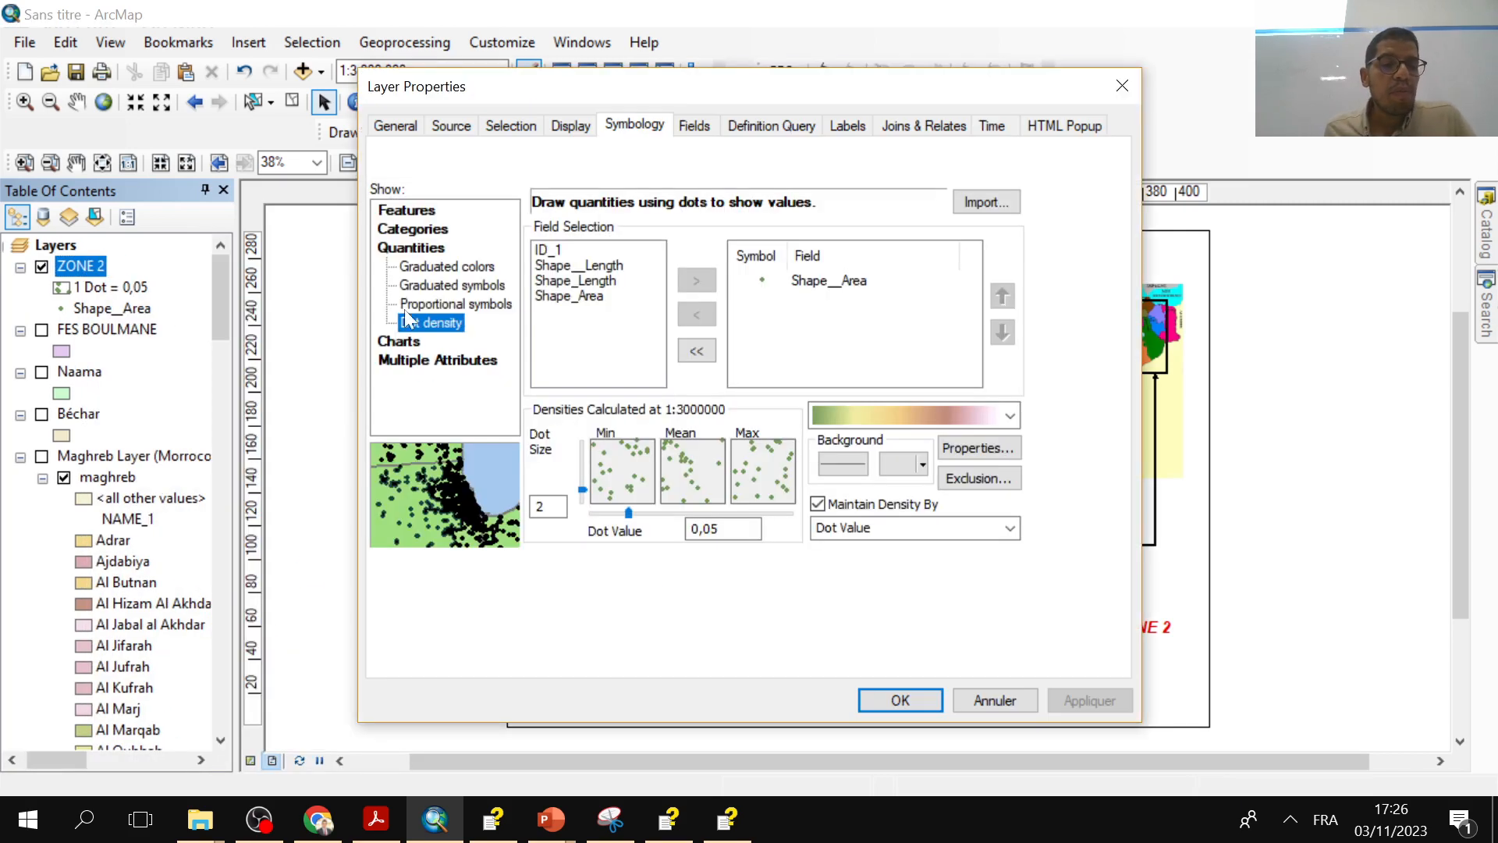
left_click(419, 286)
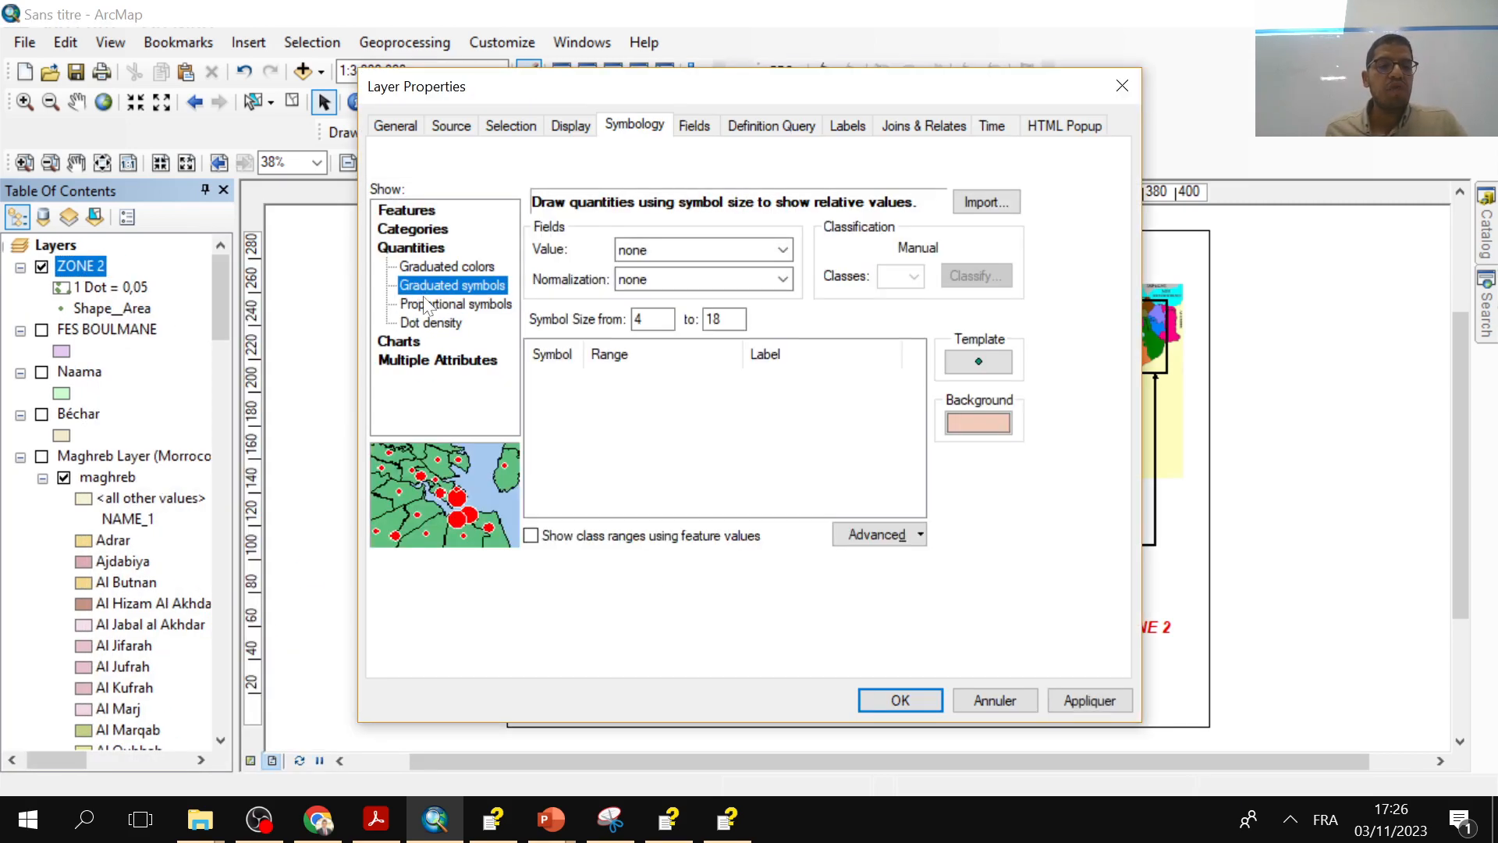
left_click(745, 249)
left_click(716, 301)
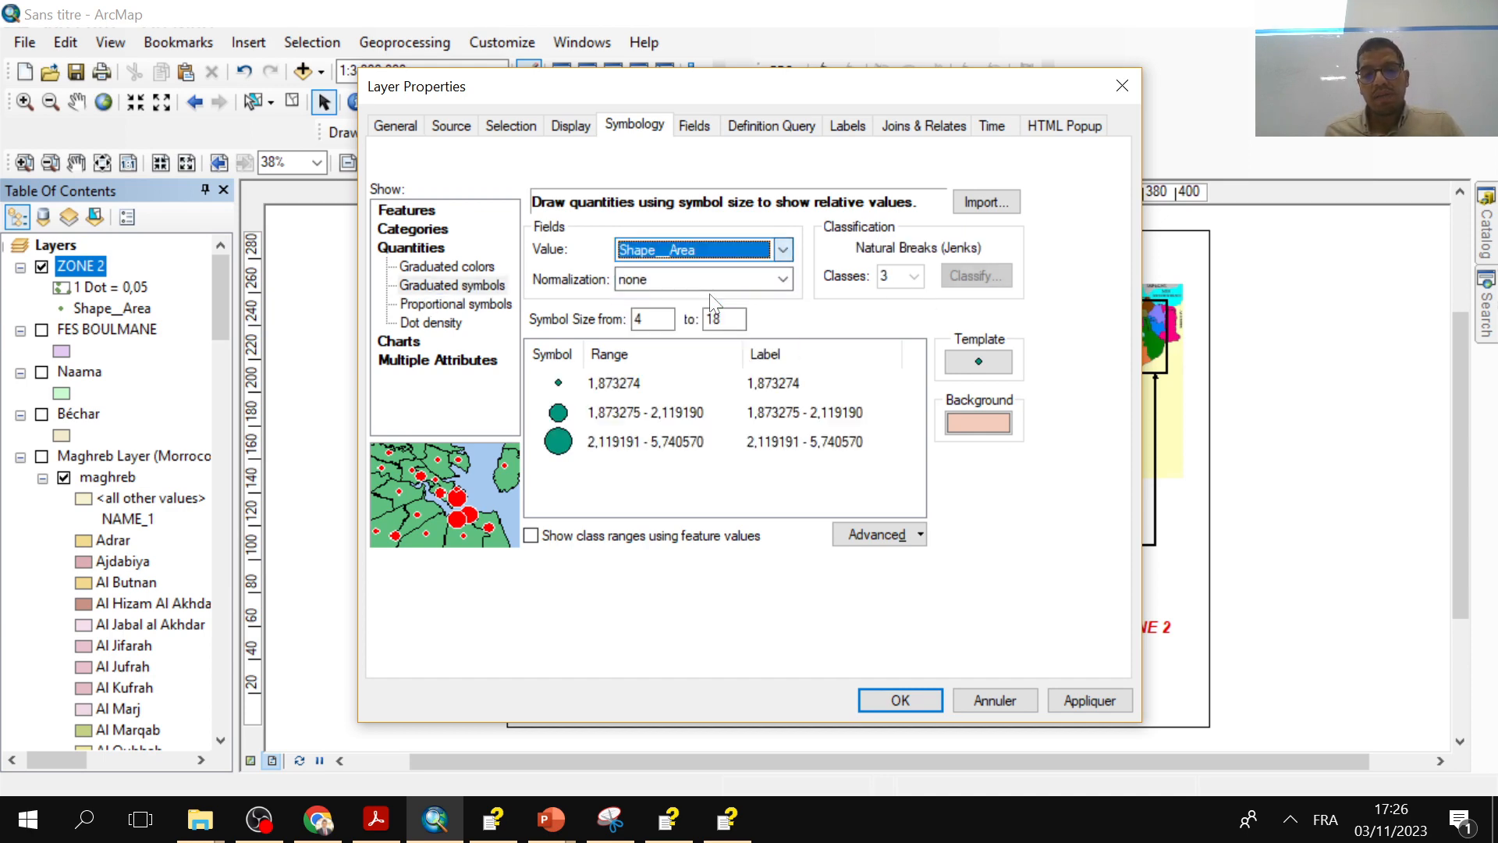
left_click(1068, 700)
left_click(900, 700)
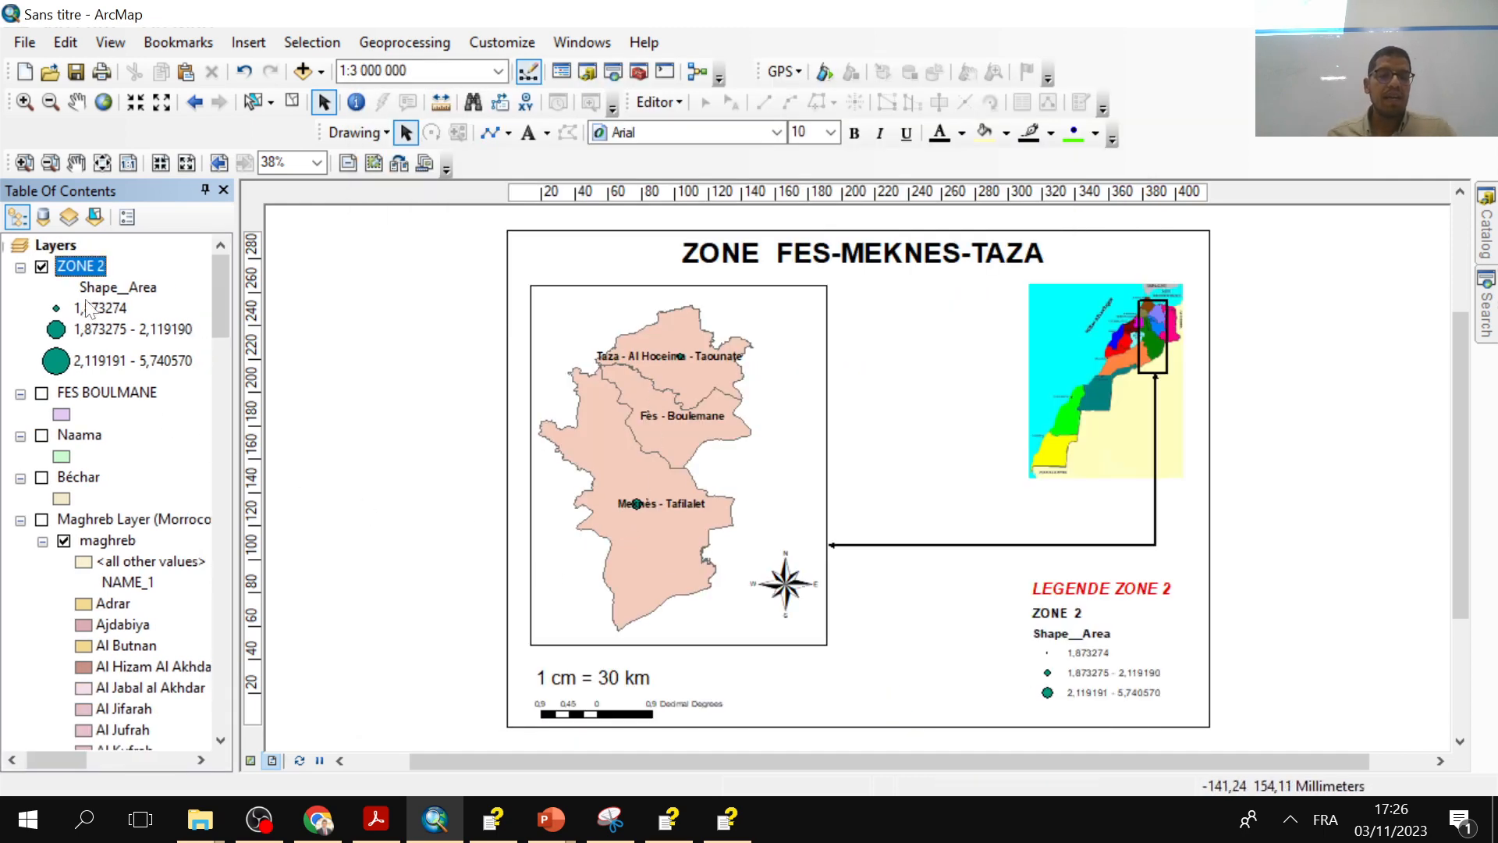
- Symbolize the ZONE 2 layer by unique values of the Shape__Area field, adding all values, and apply it
right_click(83, 270)
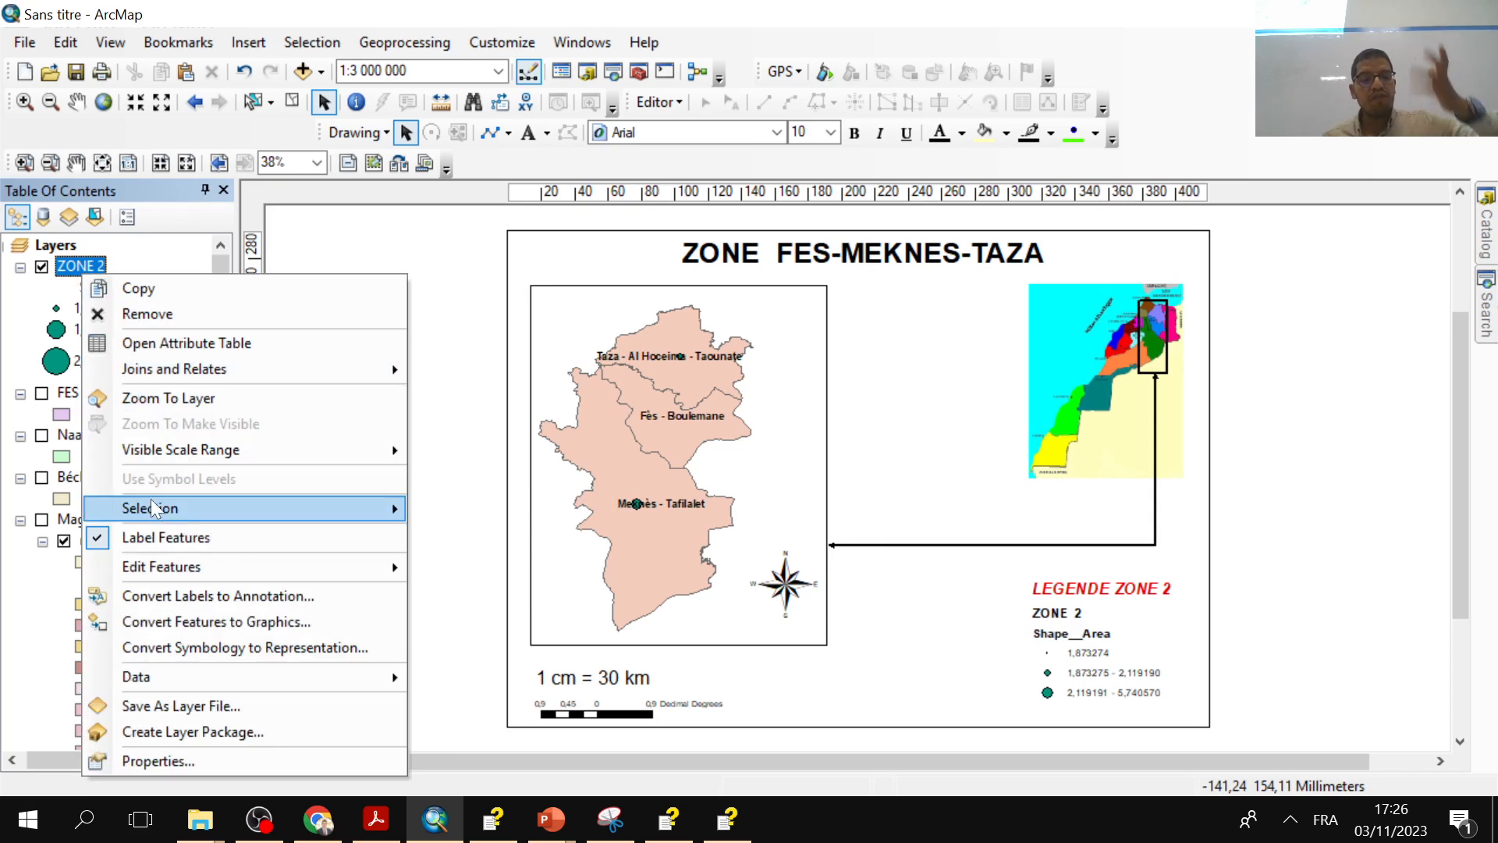
left_click(167, 759)
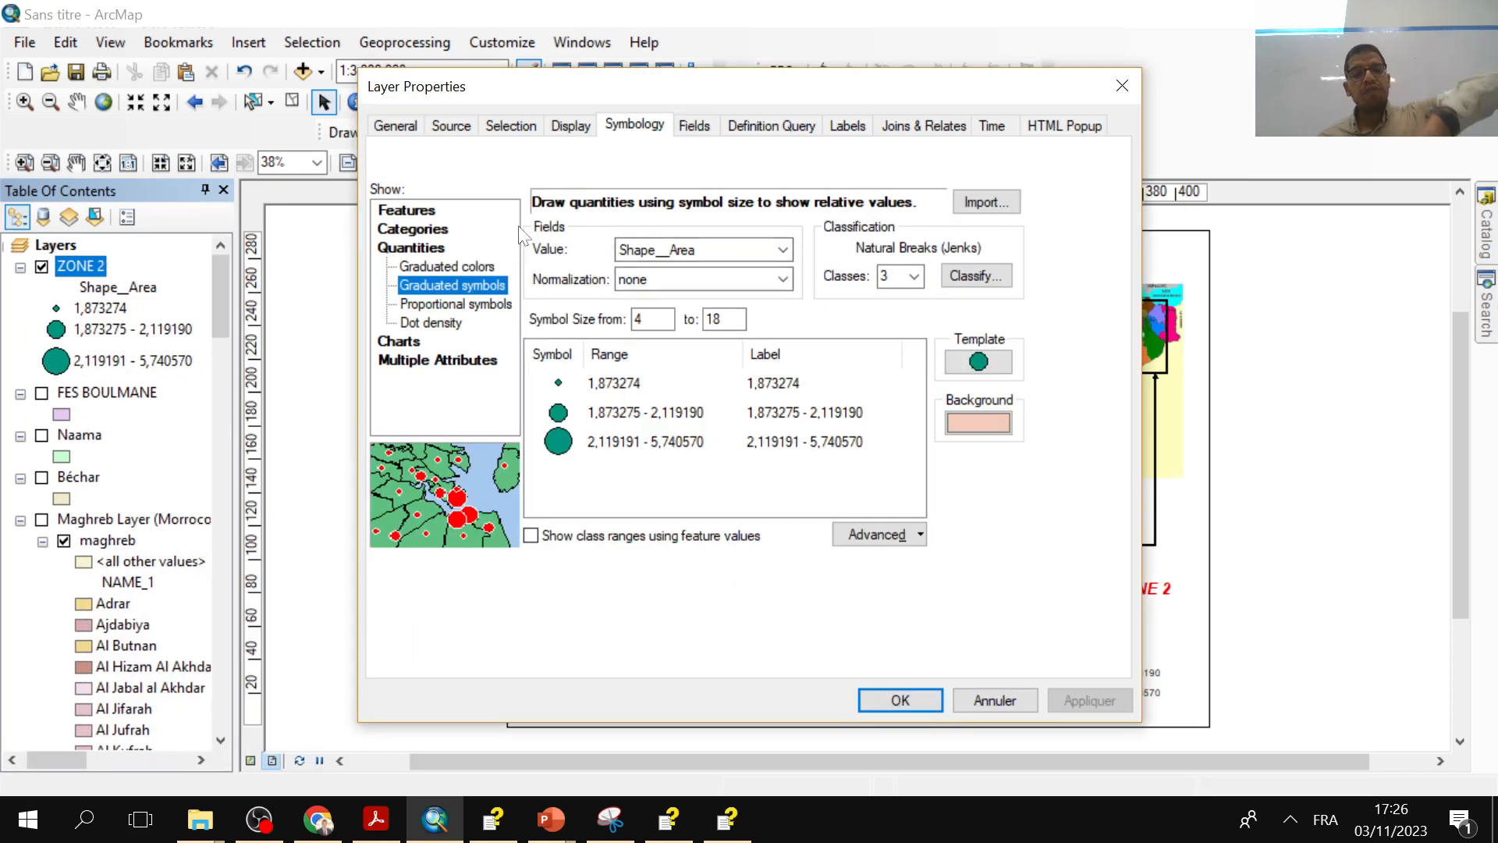
left_click(428, 230)
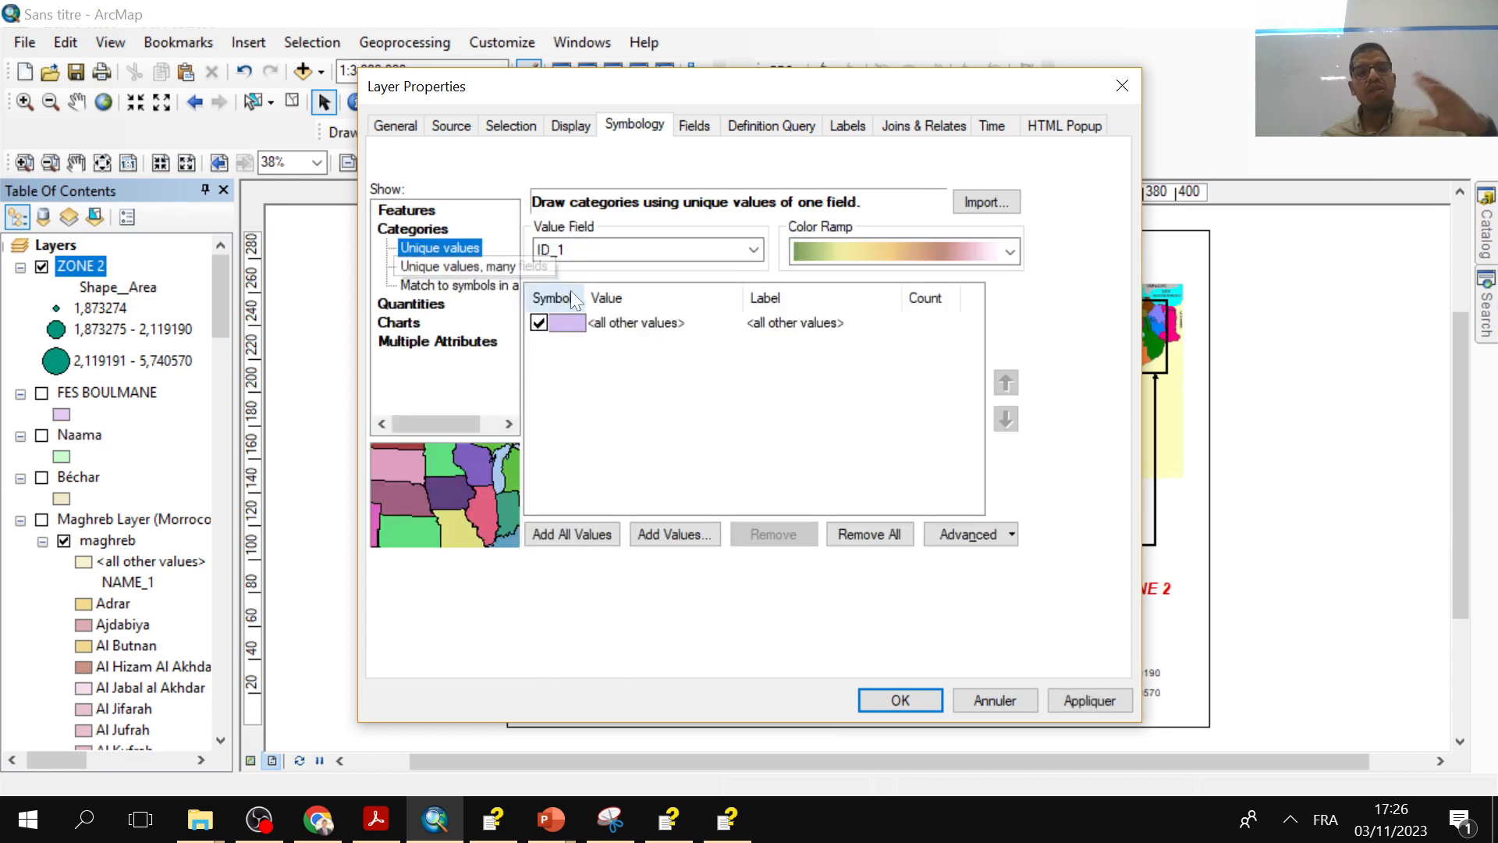
left_click(572, 533)
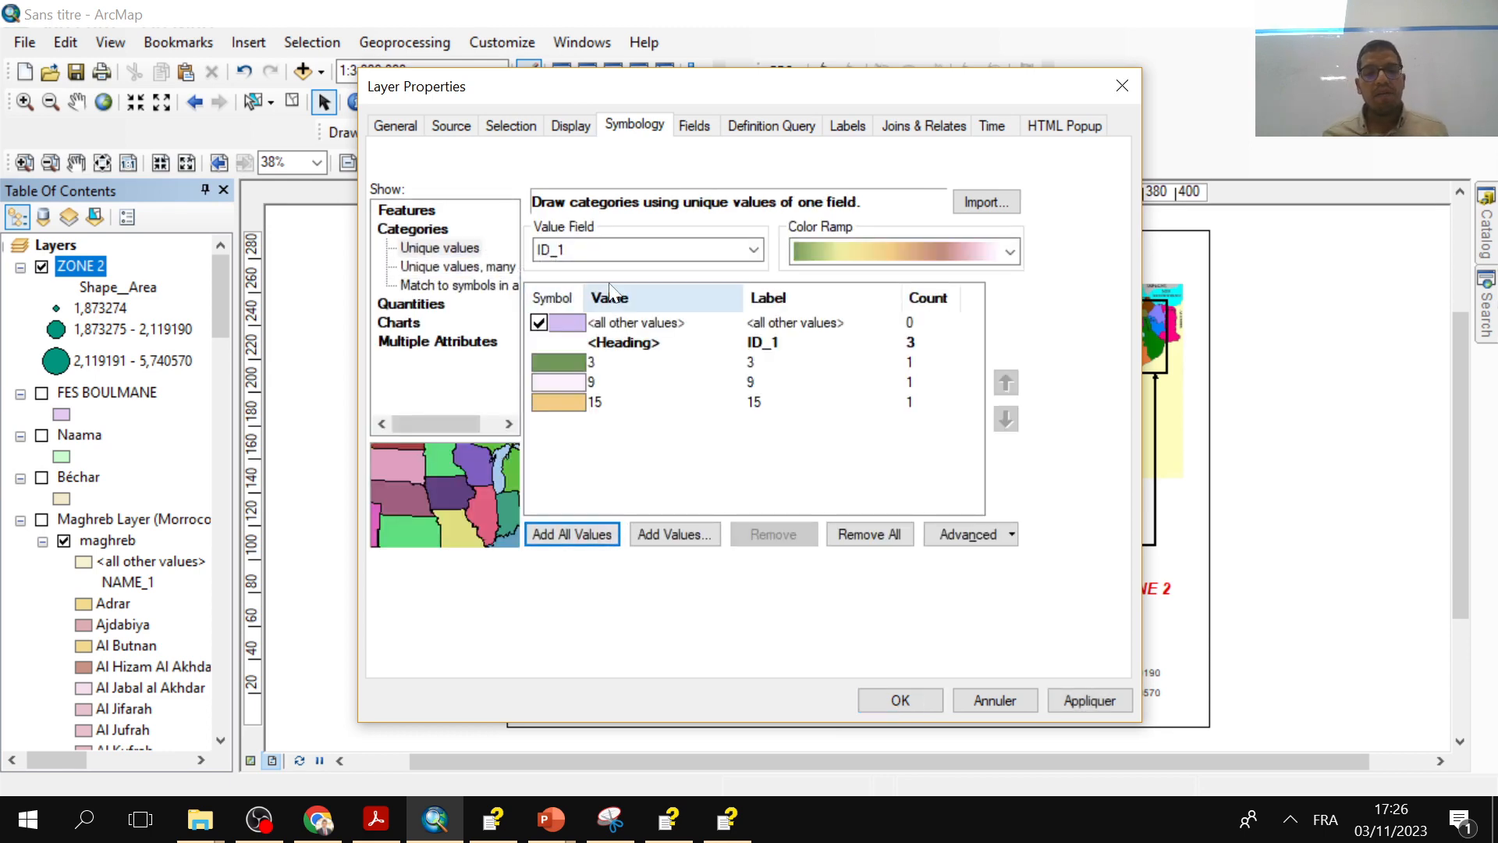
left_click(702, 250)
left_click(686, 367)
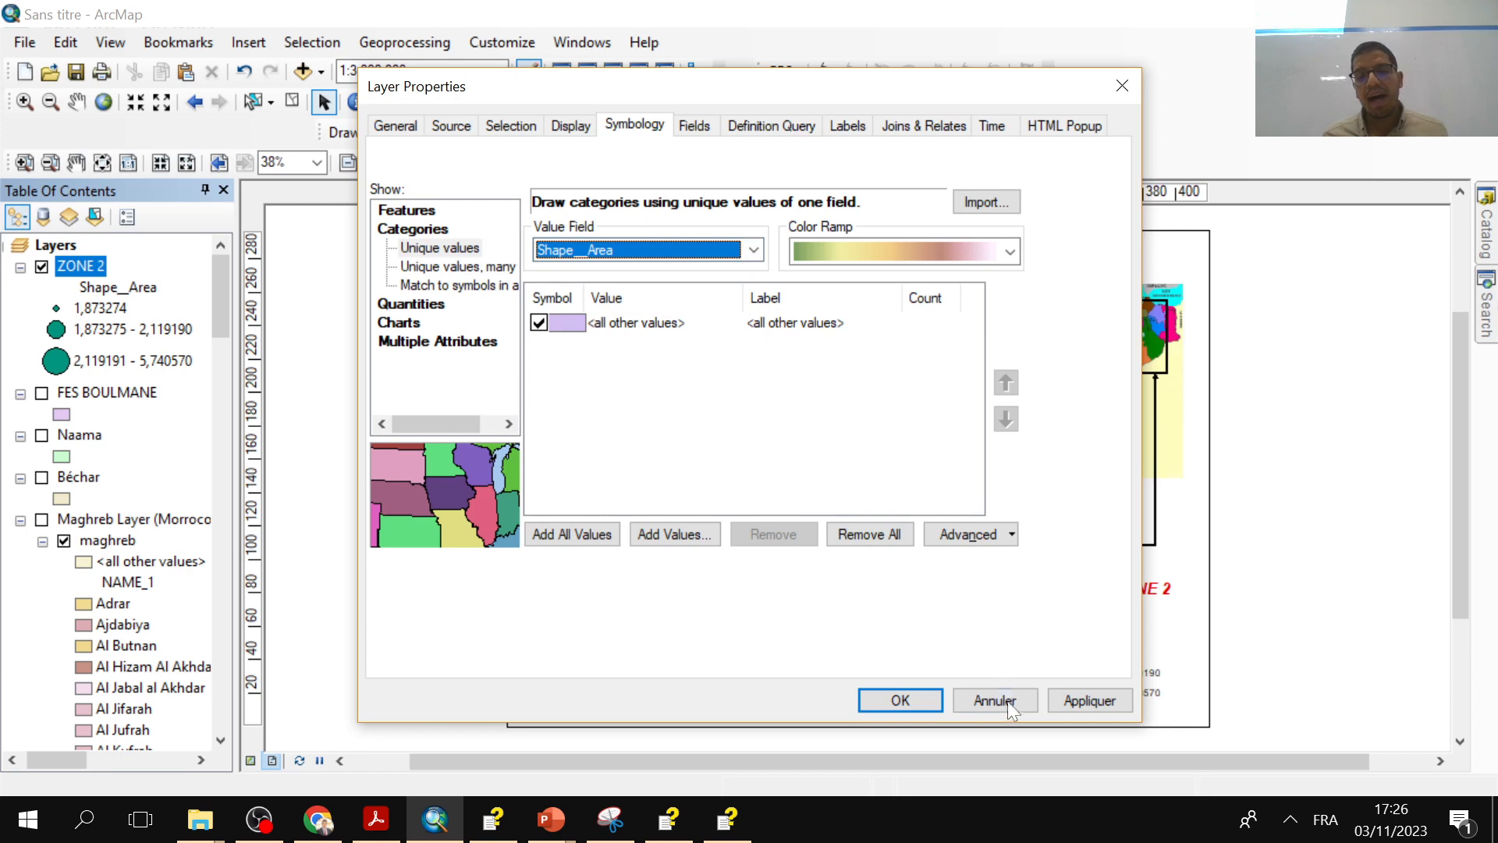
left_click(572, 534)
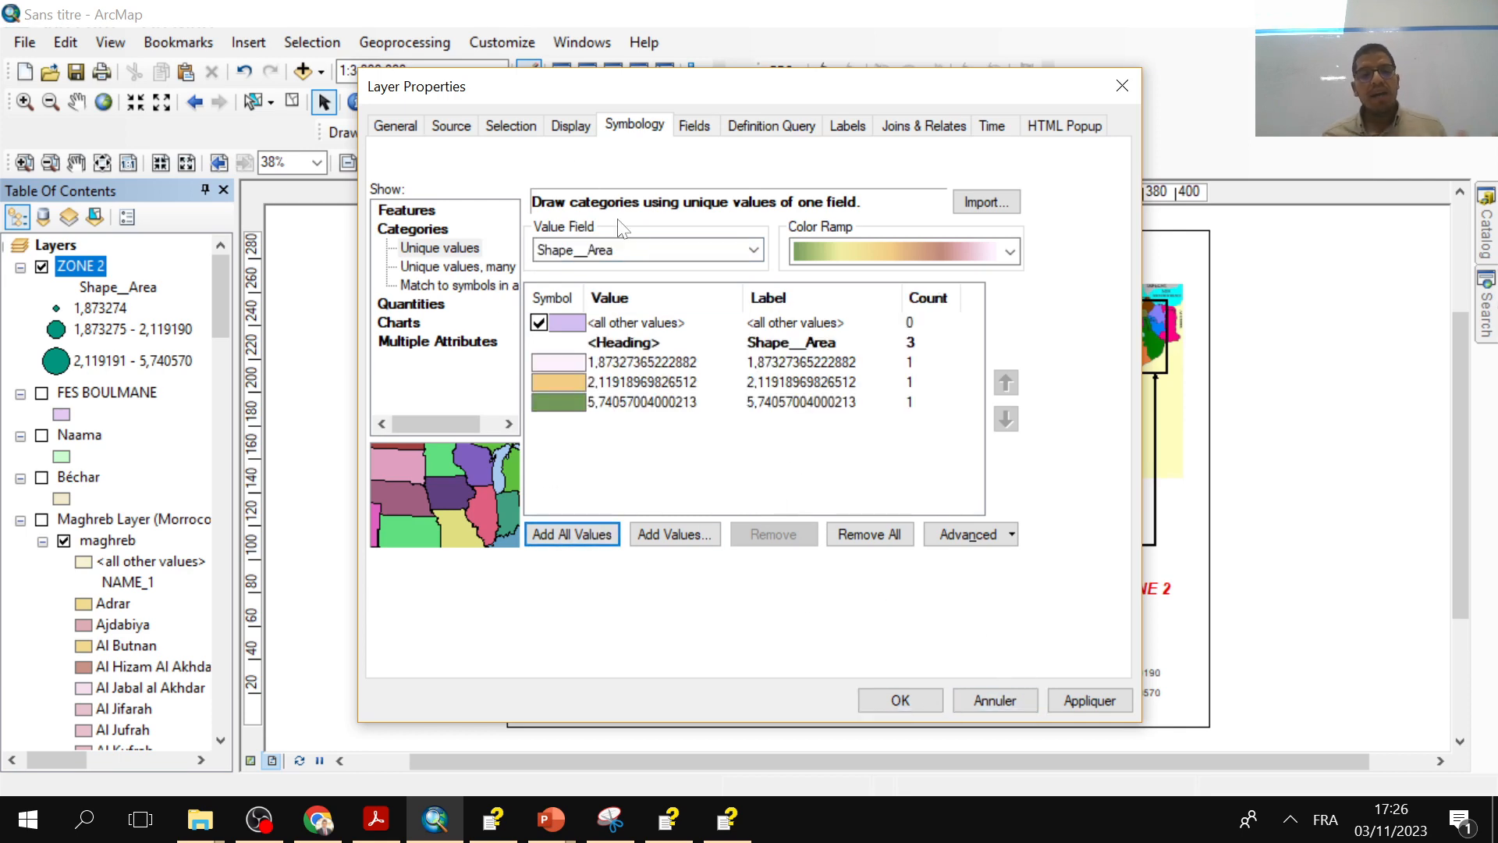
left_click(1069, 700)
left_click(900, 700)
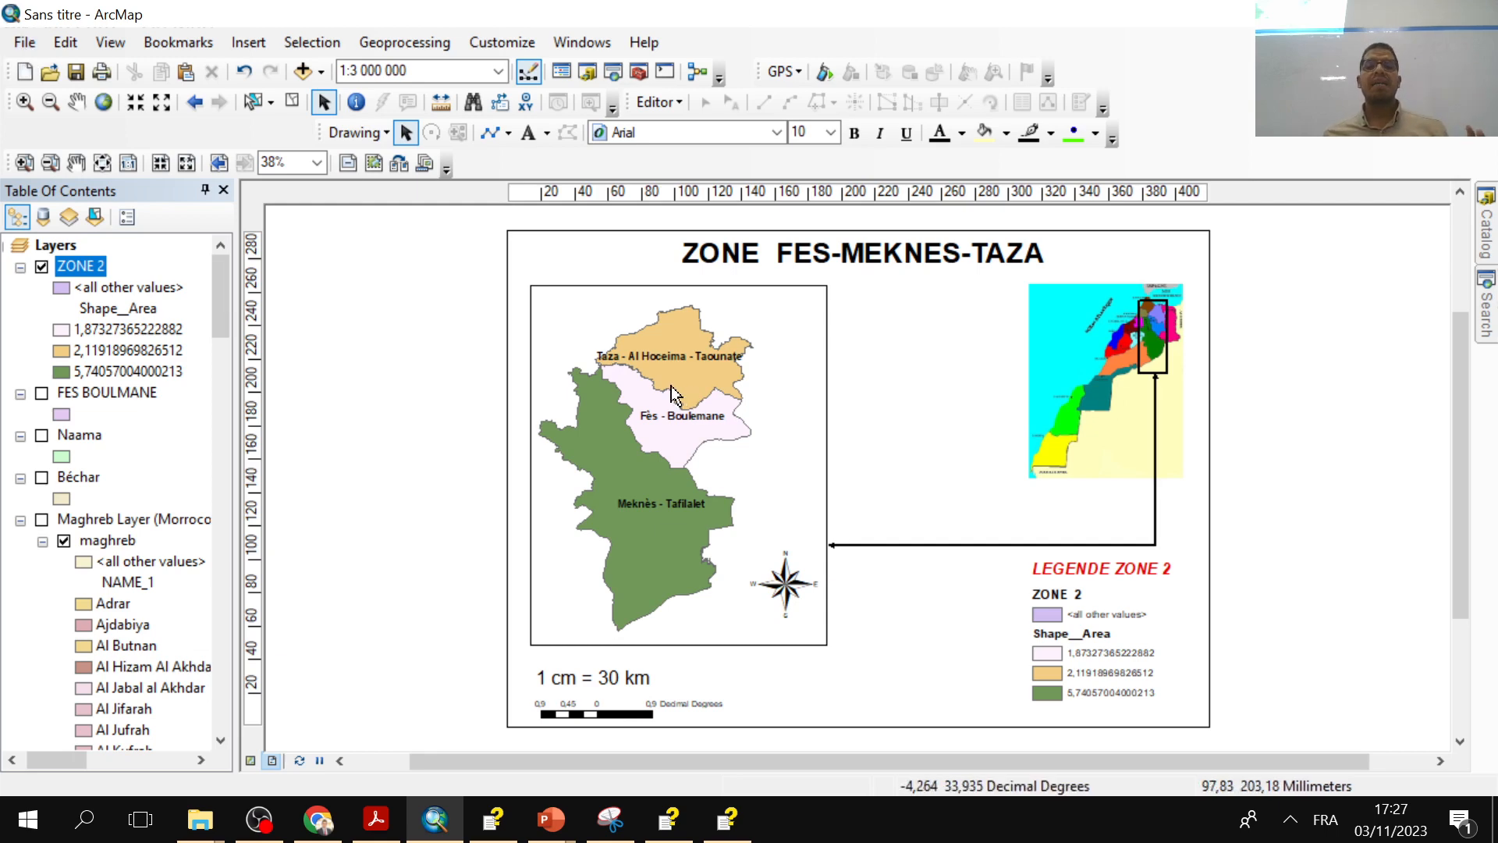
- Preview the map layout as it will print and open the print settings from the preview
left_click(25, 43)
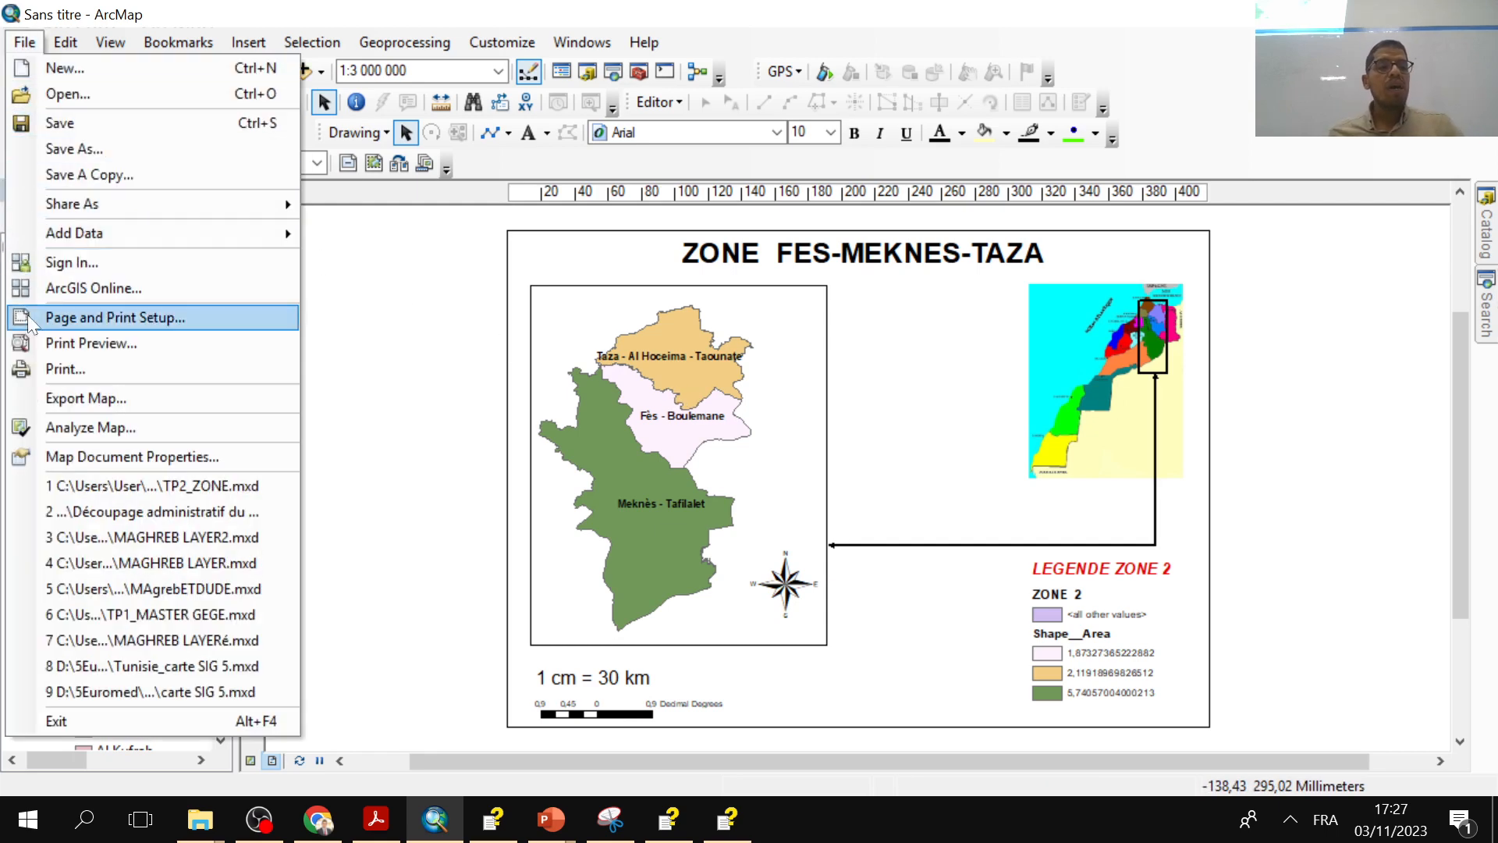
left_click(67, 348)
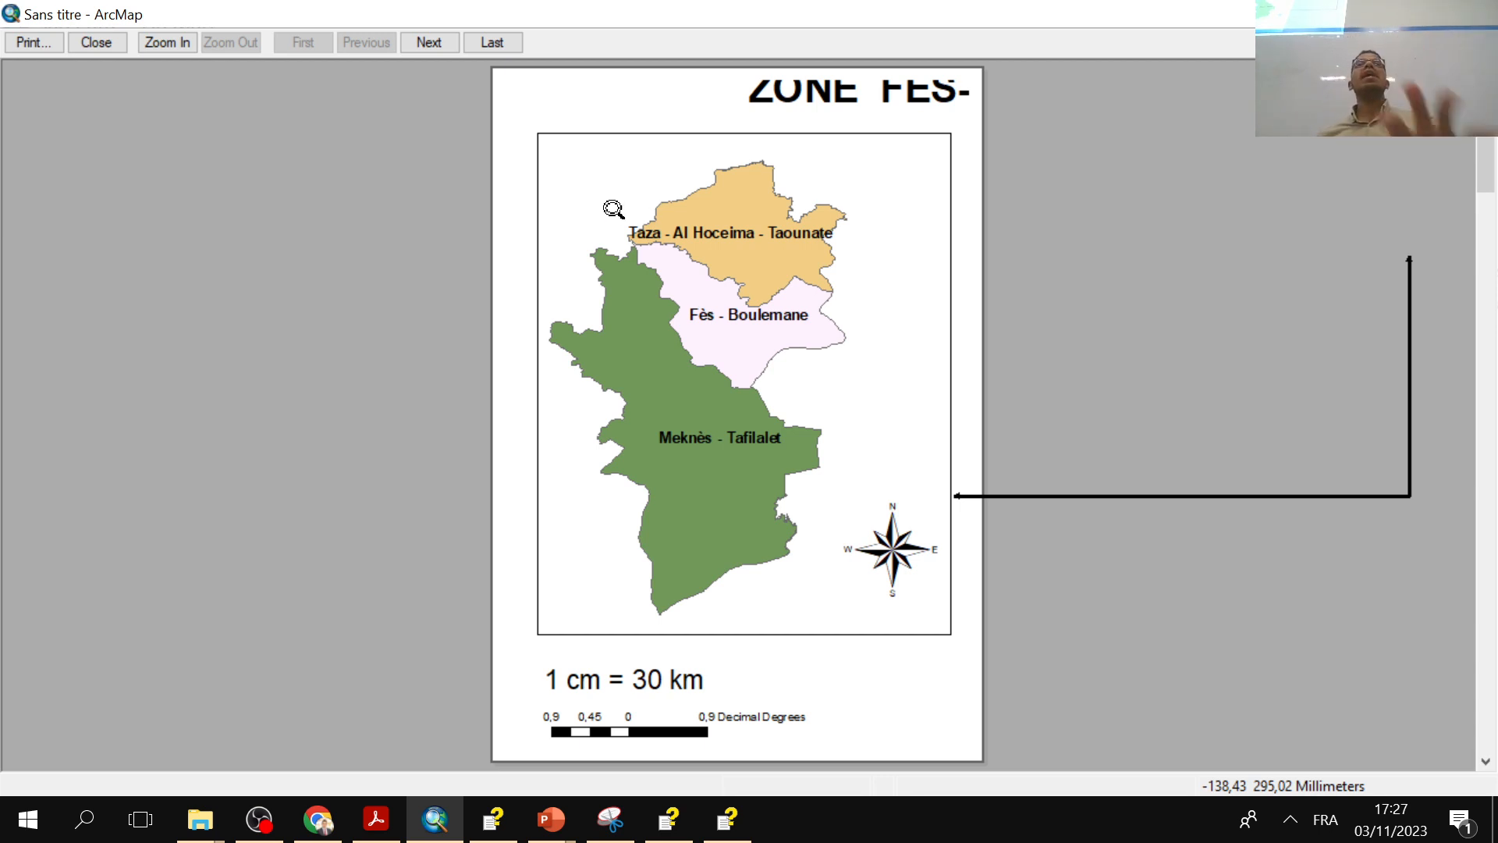
left_click(25, 49)
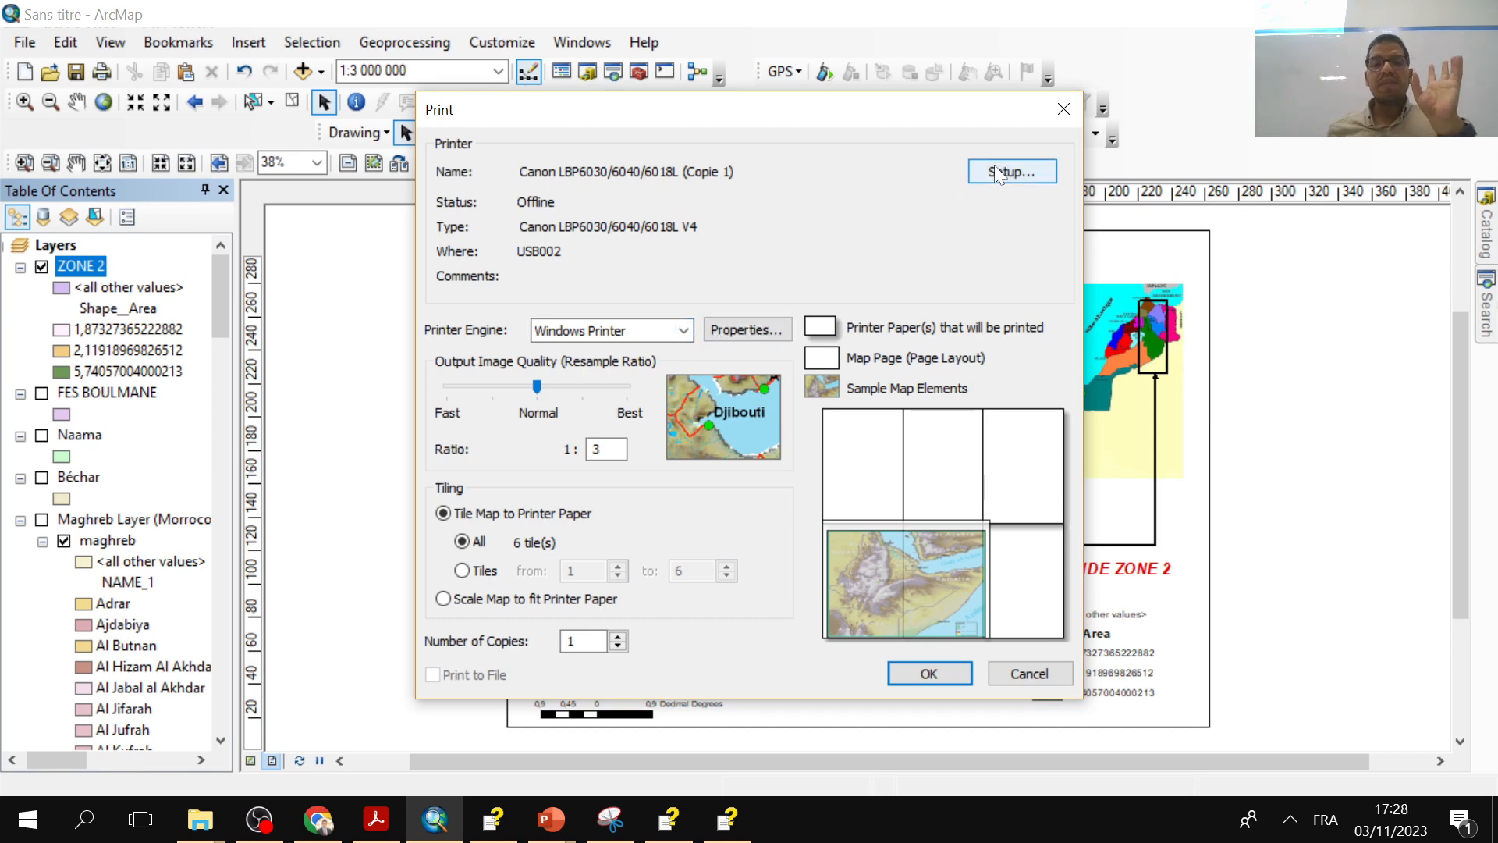
- Set the paper format to A3 in the Canon printer's advanced options
left_click(748, 332)
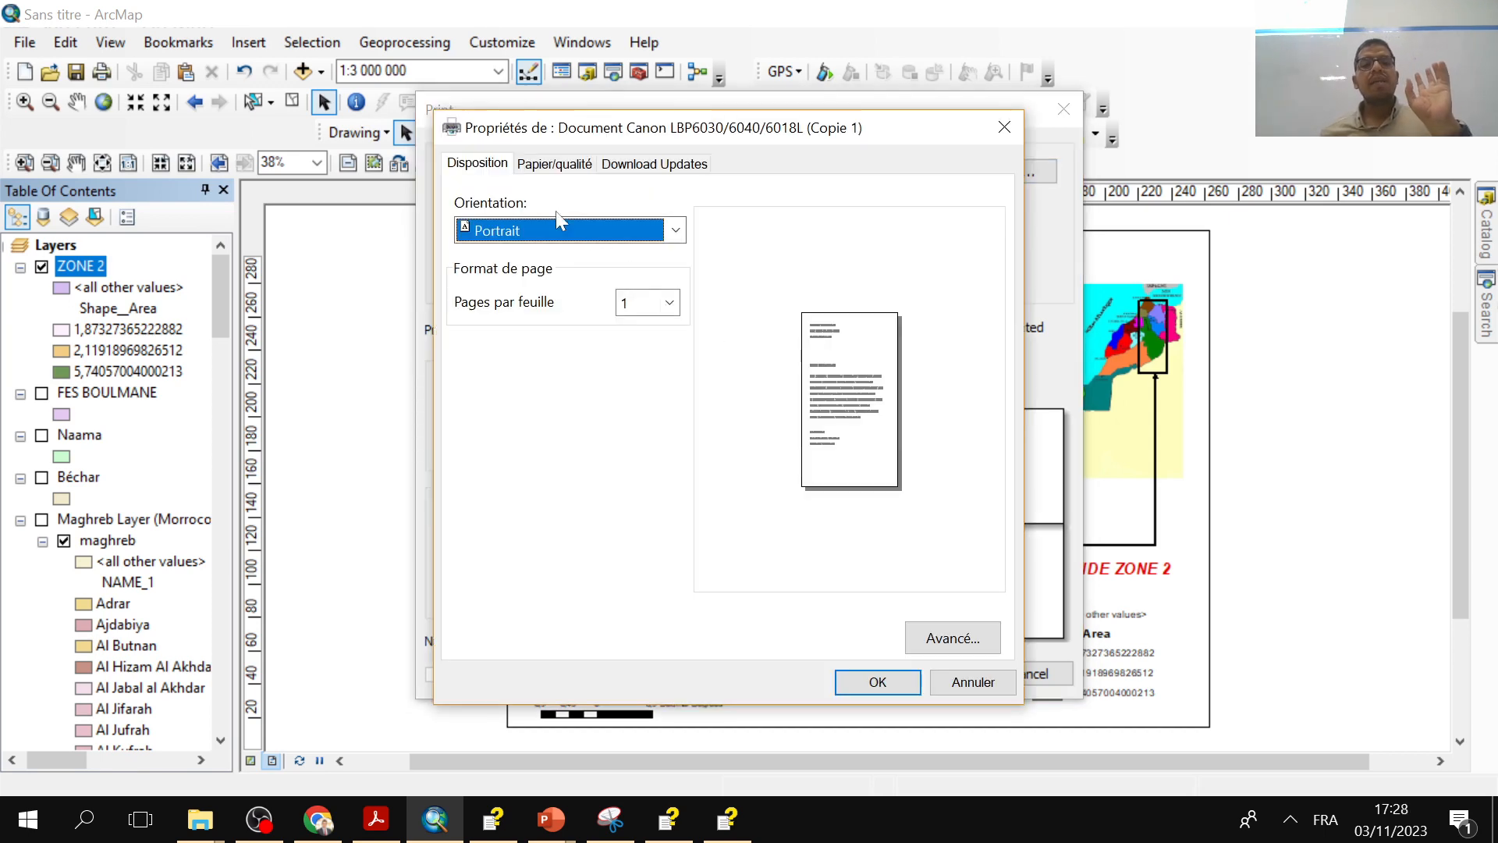
left_click(552, 230)
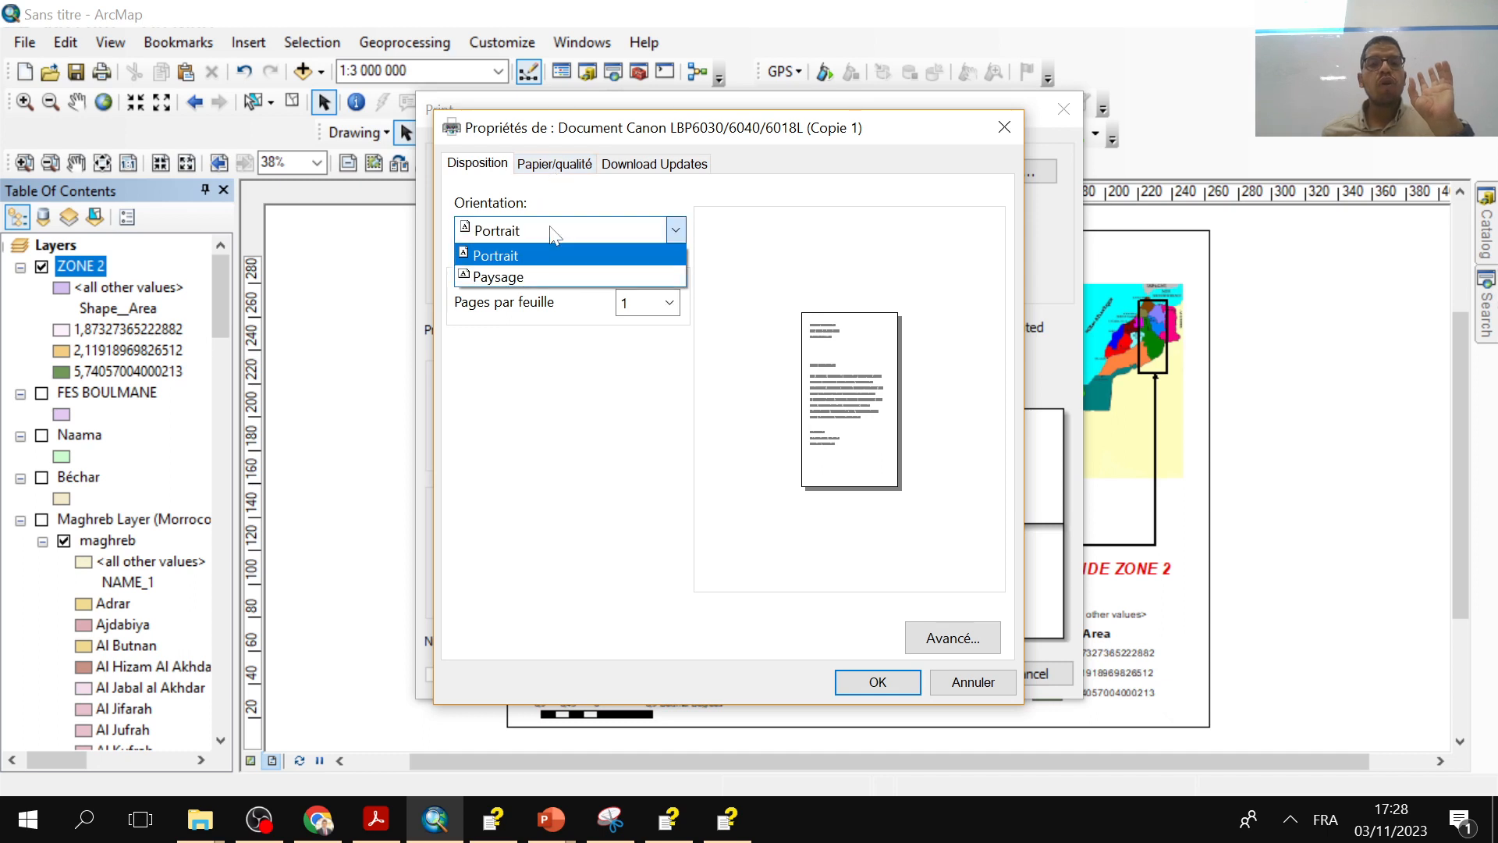
left_click(552, 230)
left_click(556, 166)
left_click(662, 239)
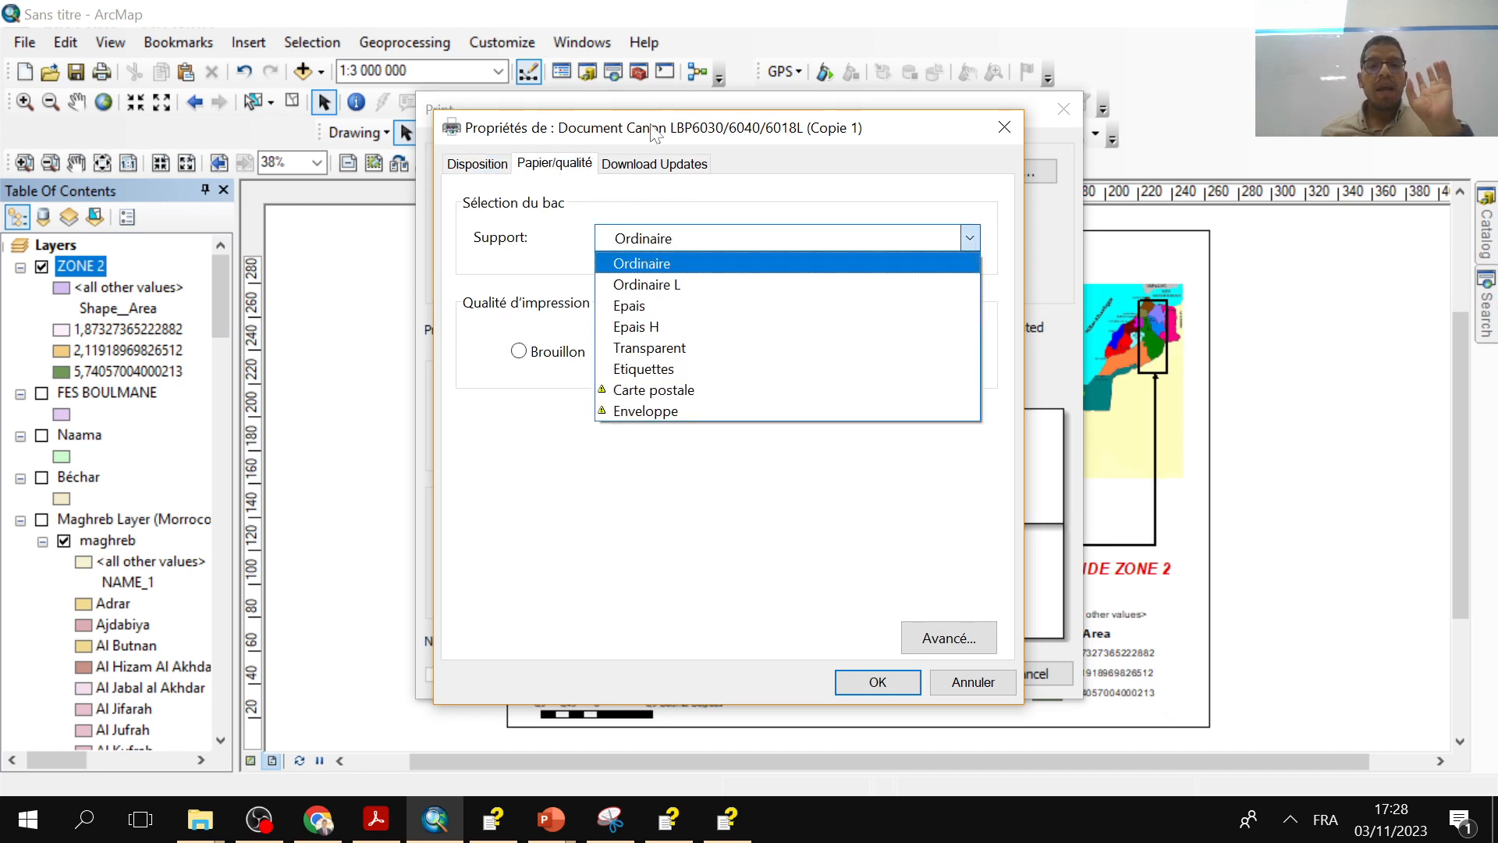
left_click(660, 167)
left_click(946, 642)
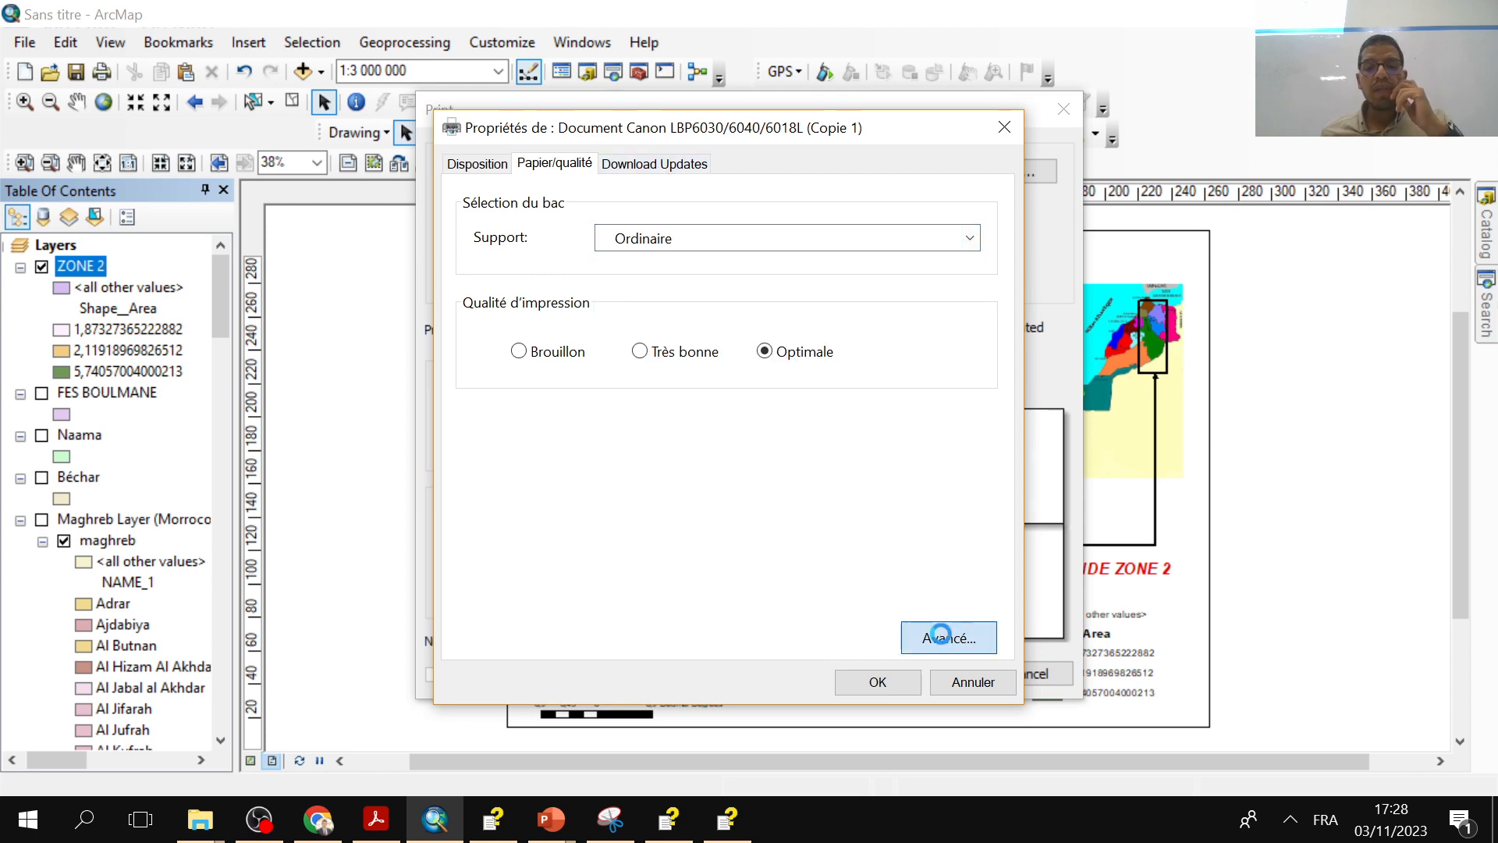
left_click(742, 277)
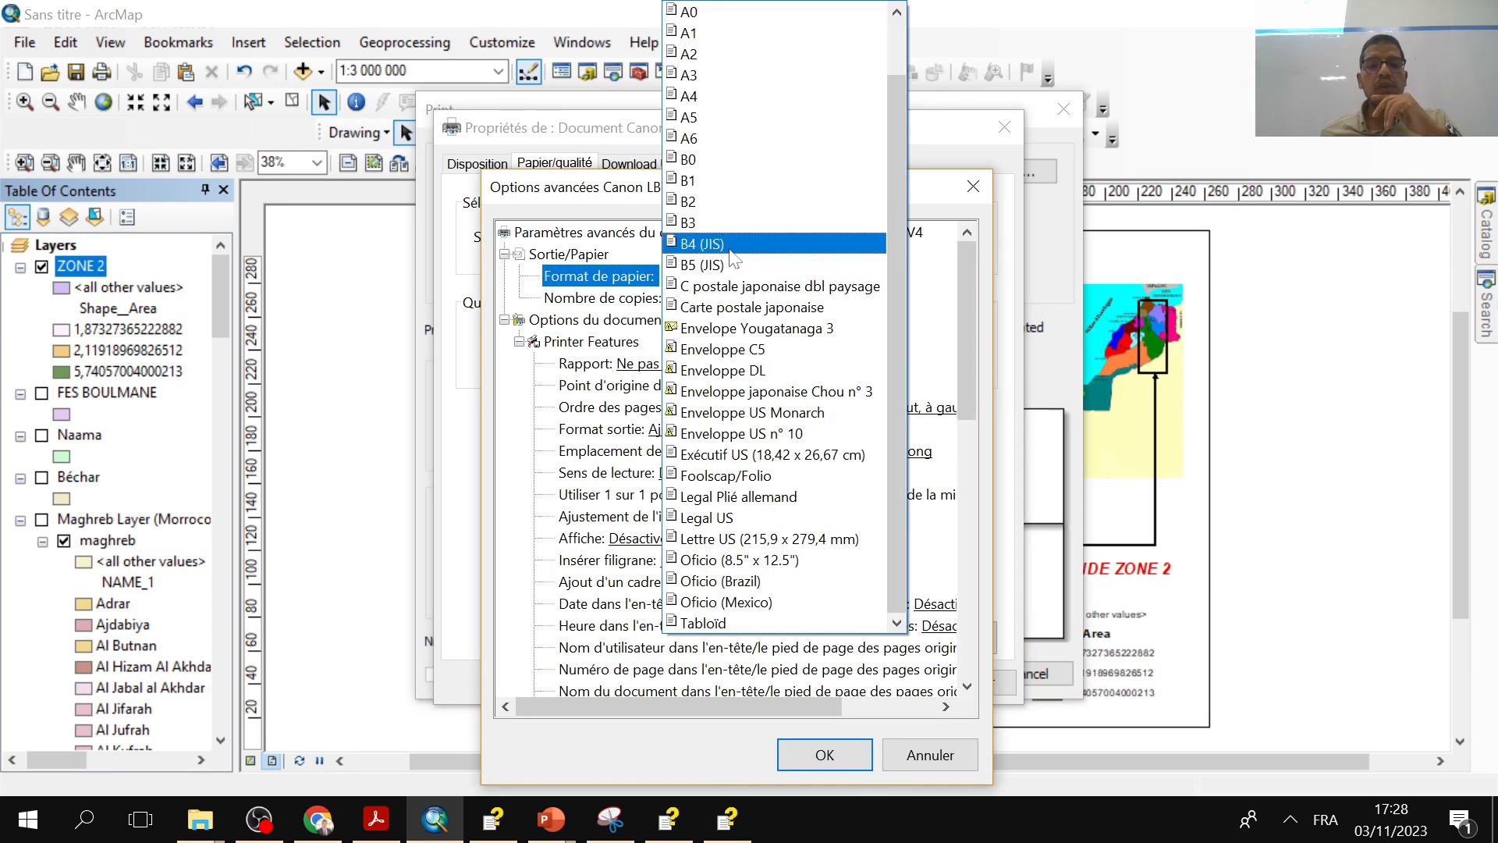
left_click(710, 94)
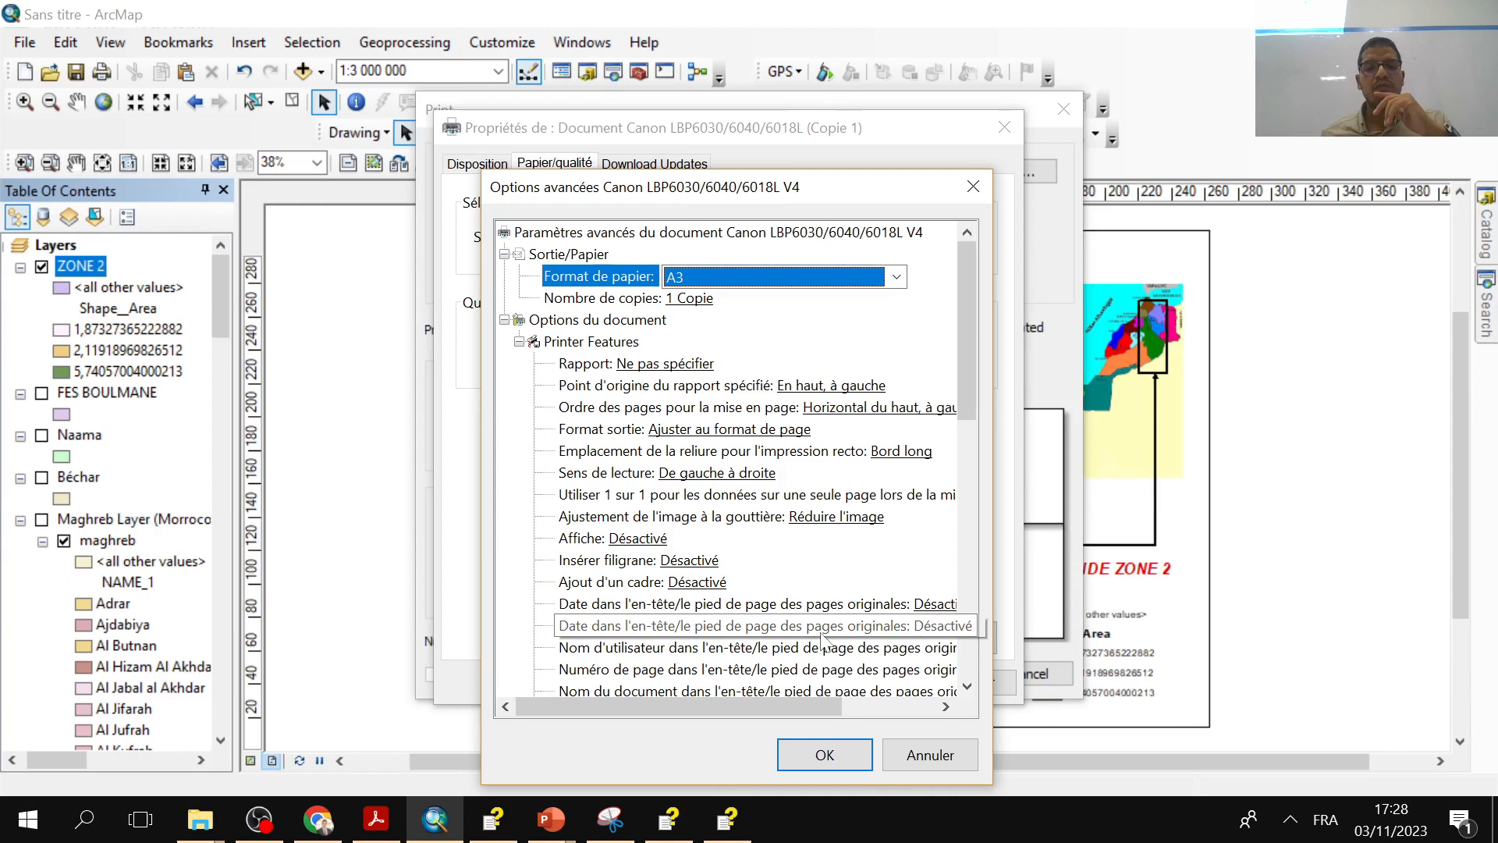
left_click(835, 761)
- Set the Canon printer's page orientation to landscape (Paysage) and accept the printer properties
left_click(478, 163)
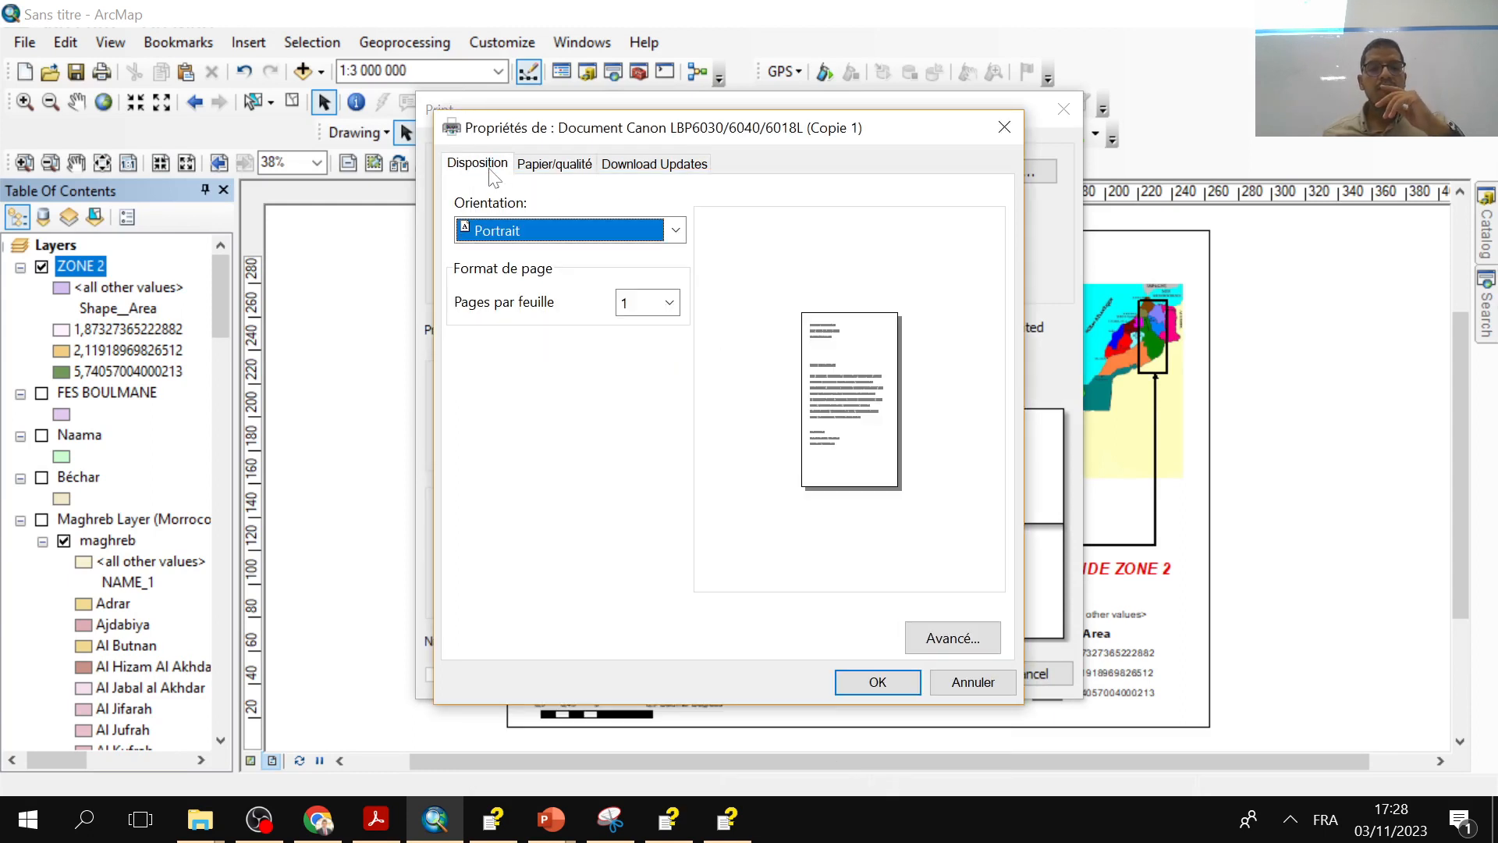
left_click(551, 230)
left_click(549, 277)
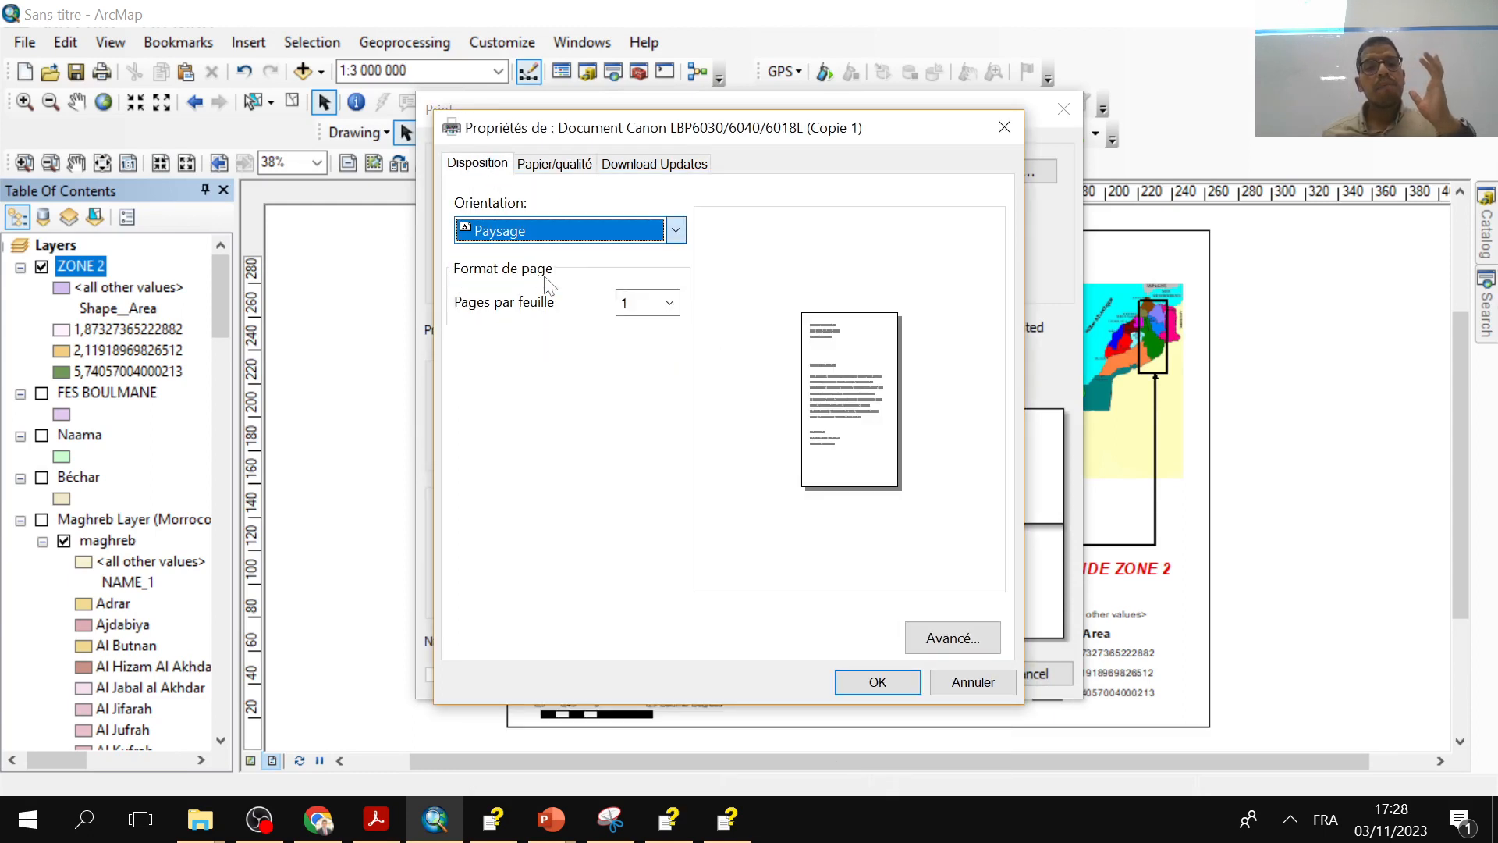
left_click(886, 682)
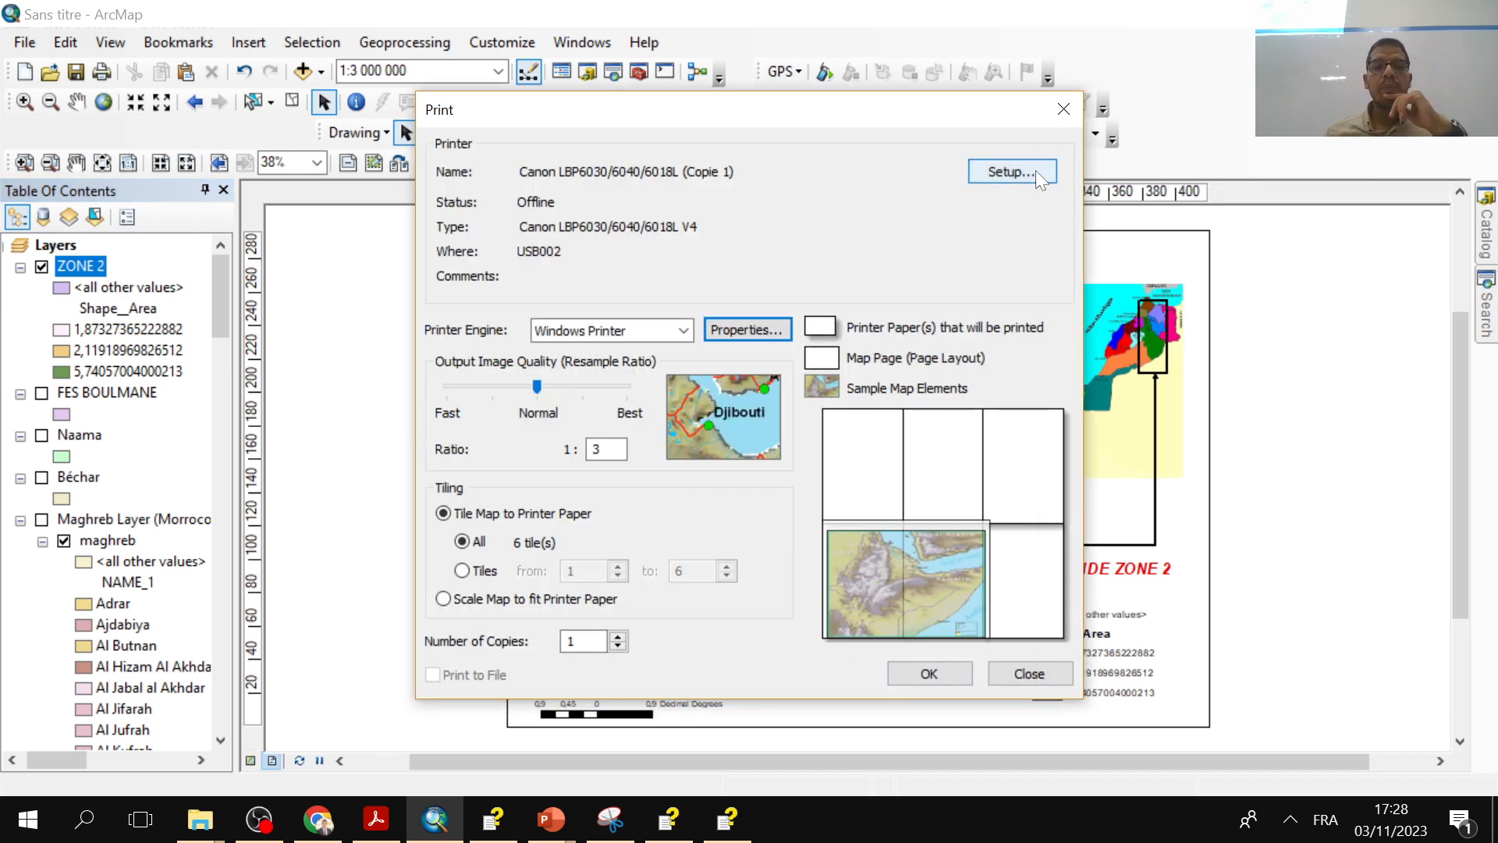
- Switch the printer to PDF995 in the page and print setup and print the map
left_click(1012, 171)
left_click(667, 159)
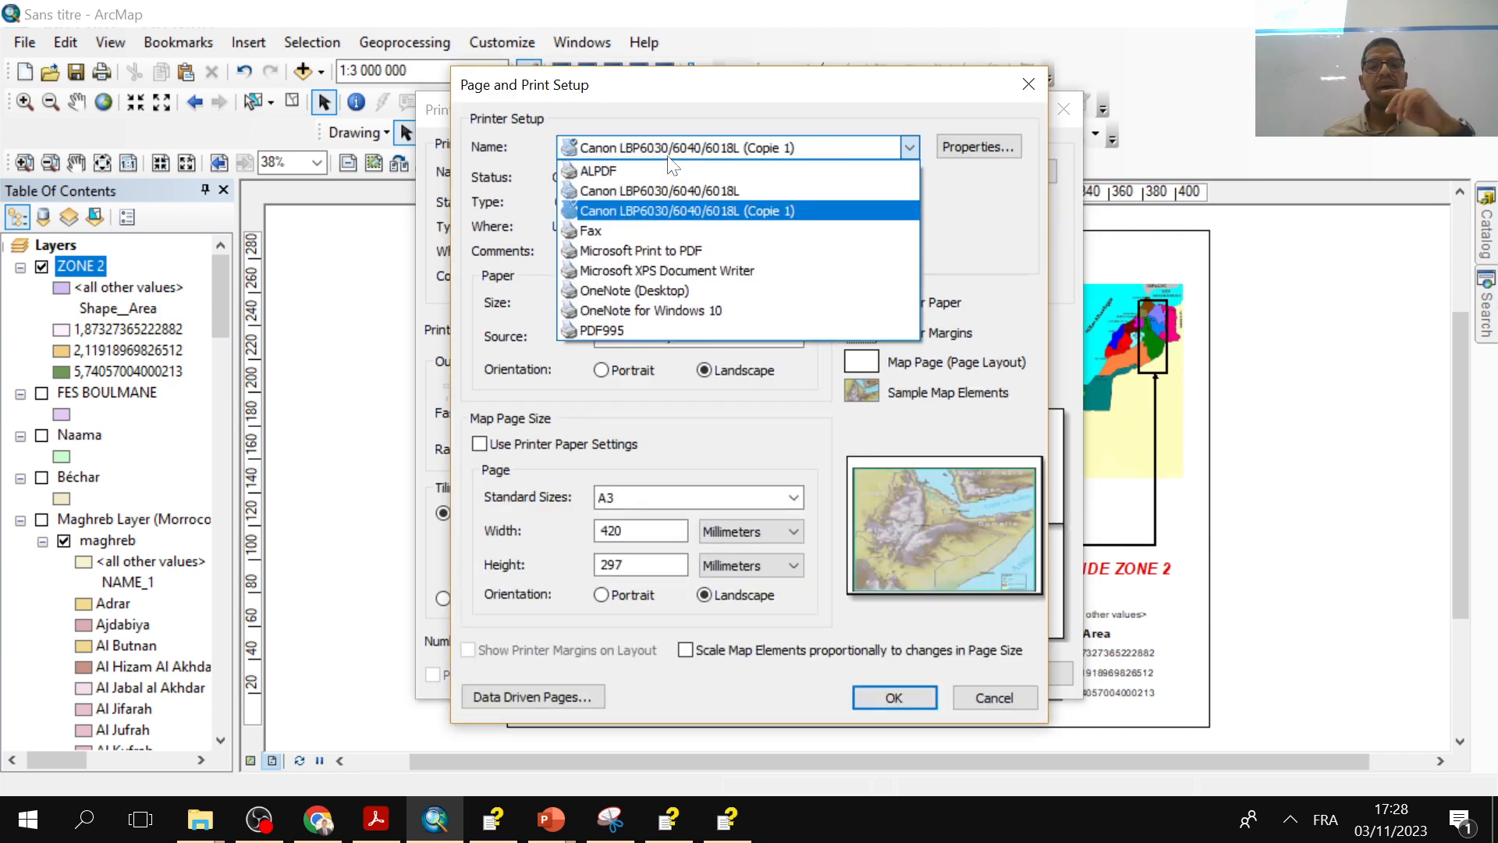
left_click(639, 330)
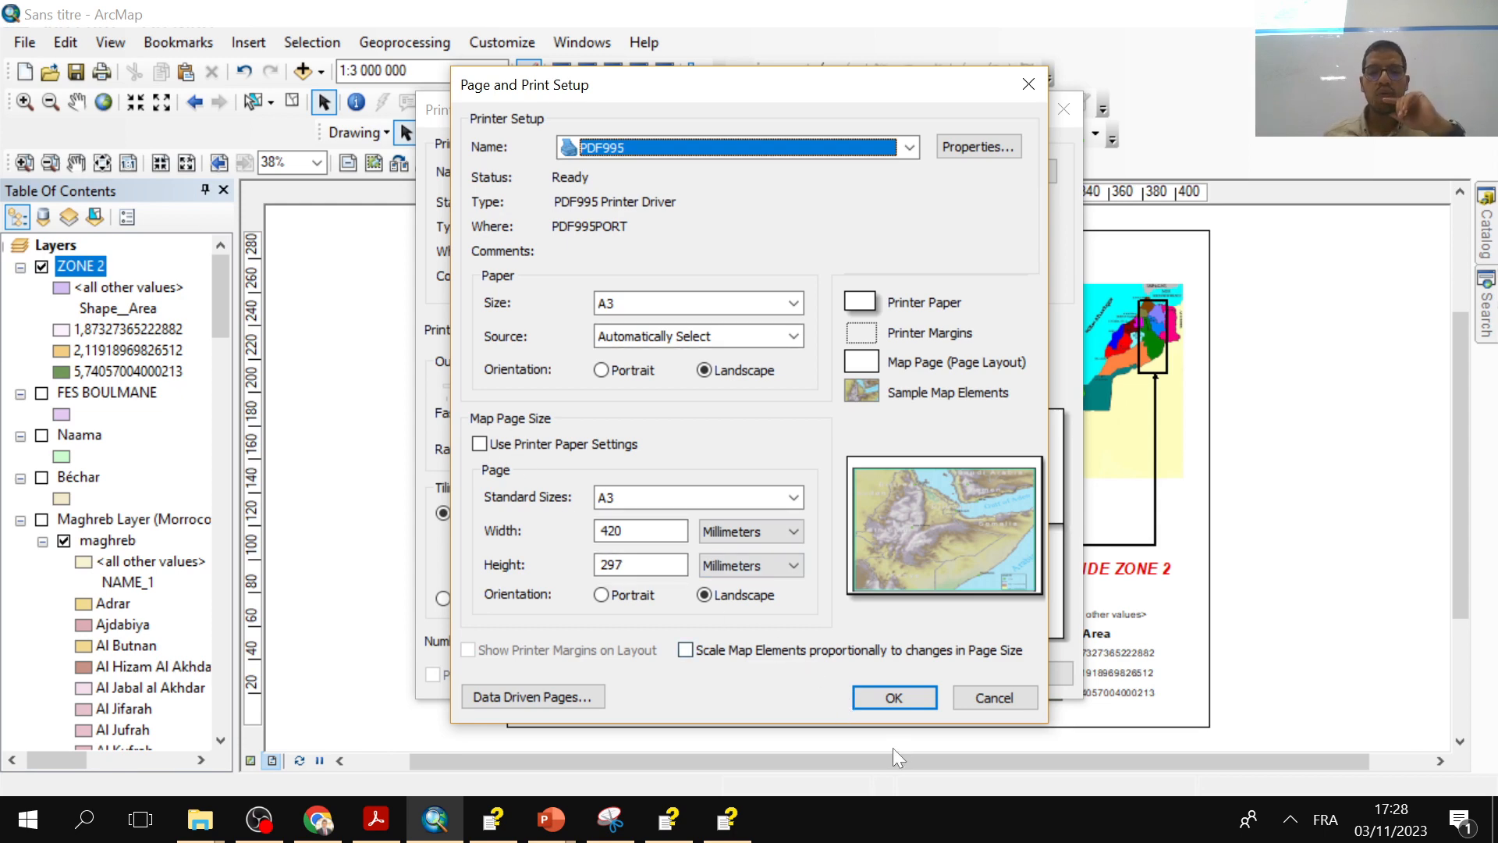
left_click(887, 687)
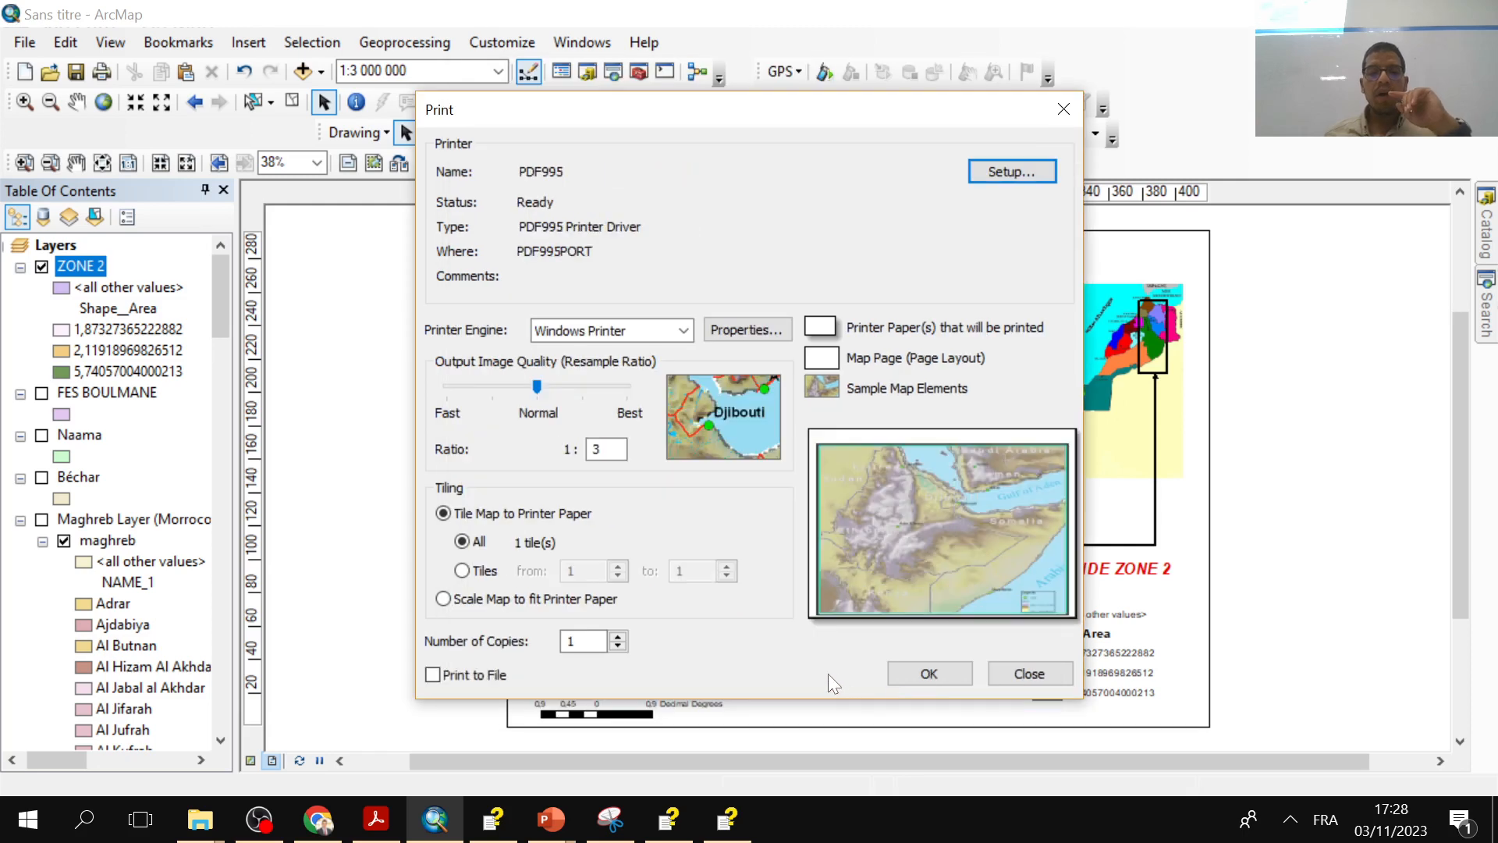
left_click(928, 673)
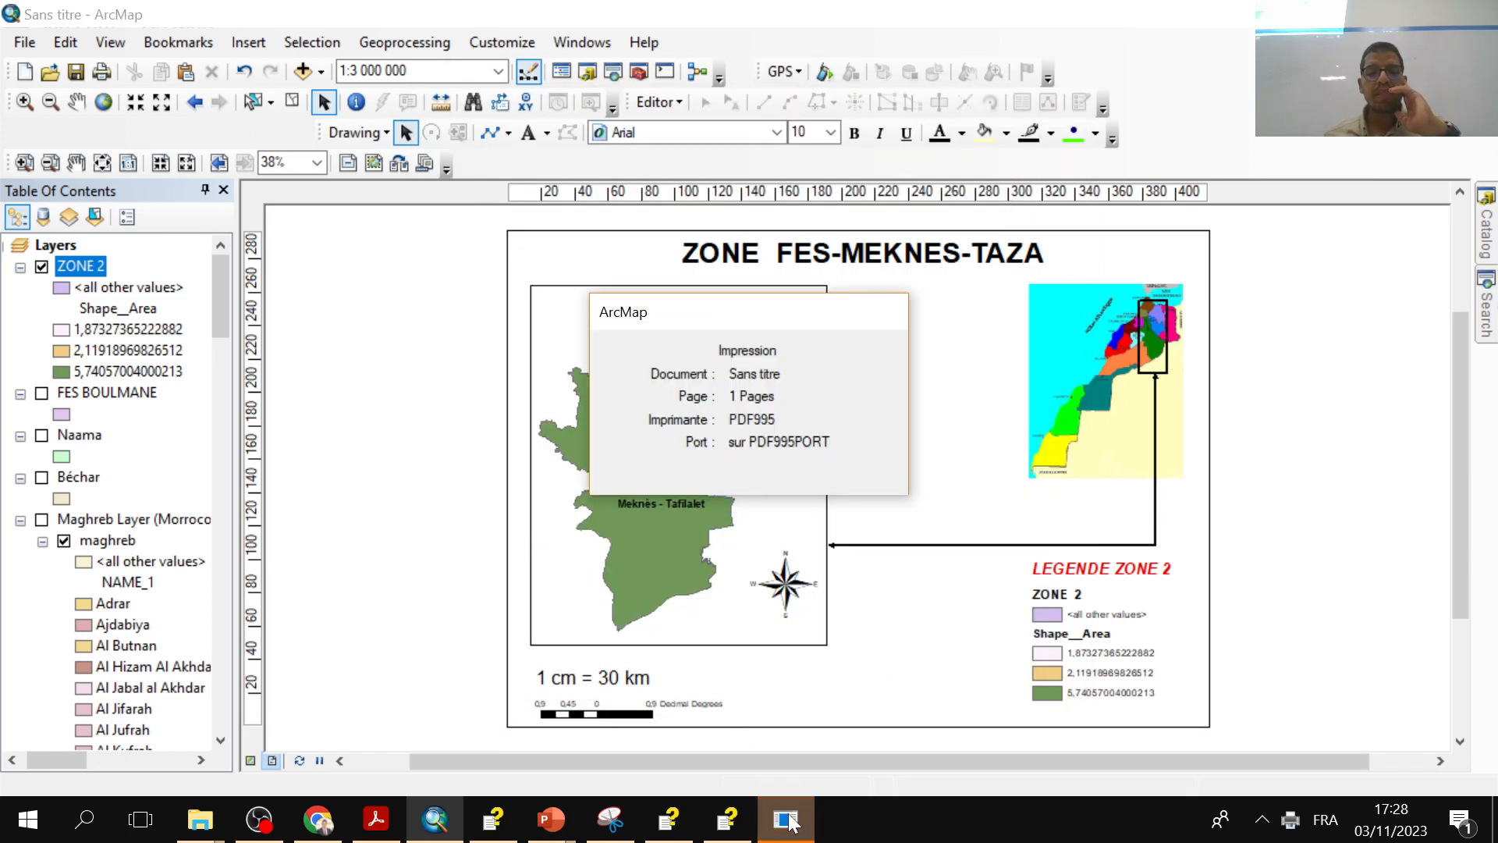
- Bring up the Pdf995 save dialog and choose the desktop (Bureau) as the destination folder
left_click(788, 821)
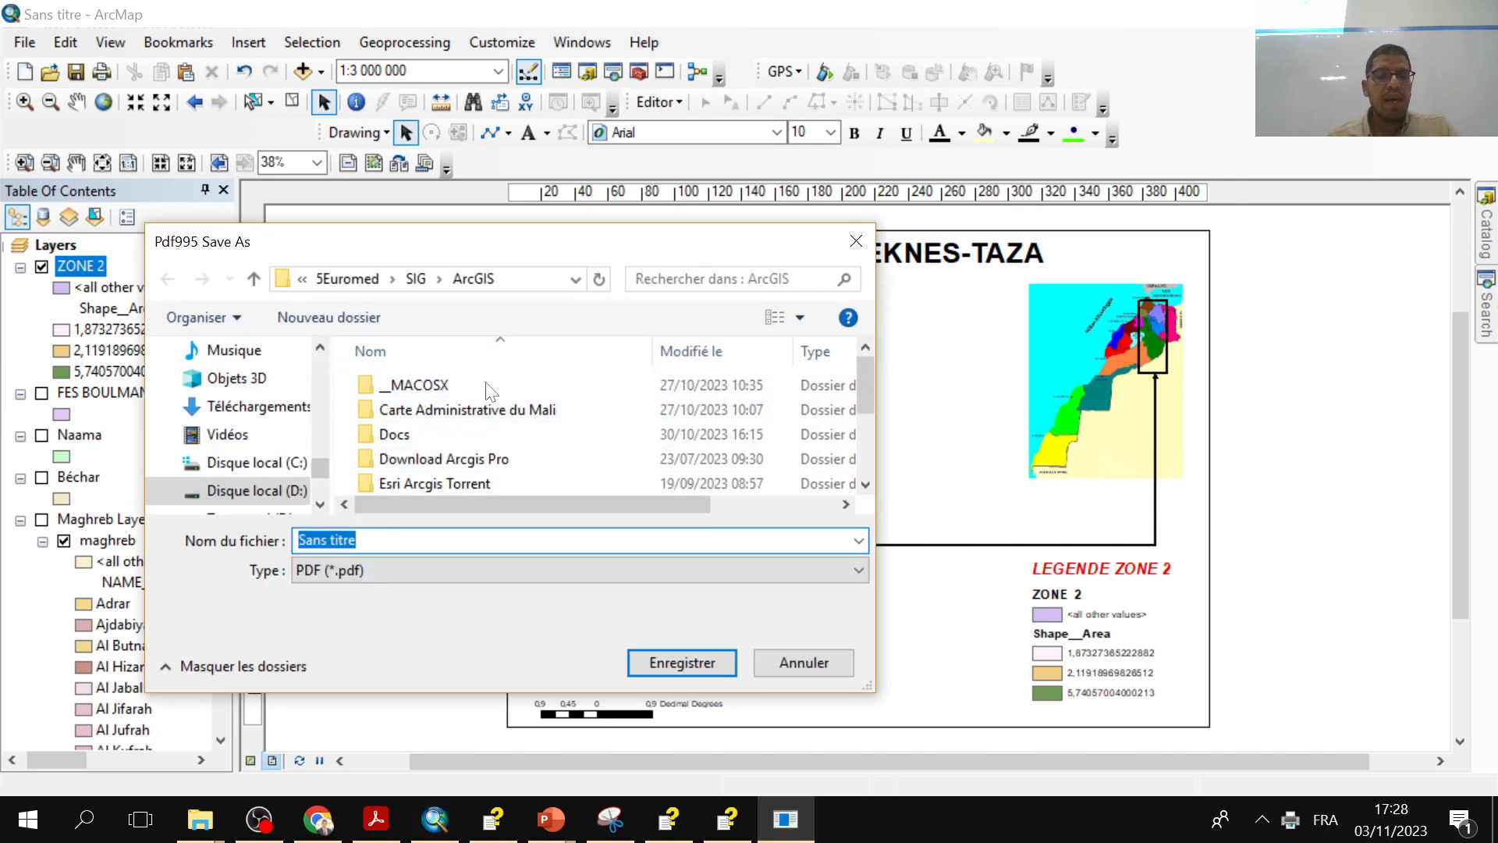
left_click_drag(862, 390, 858, 454)
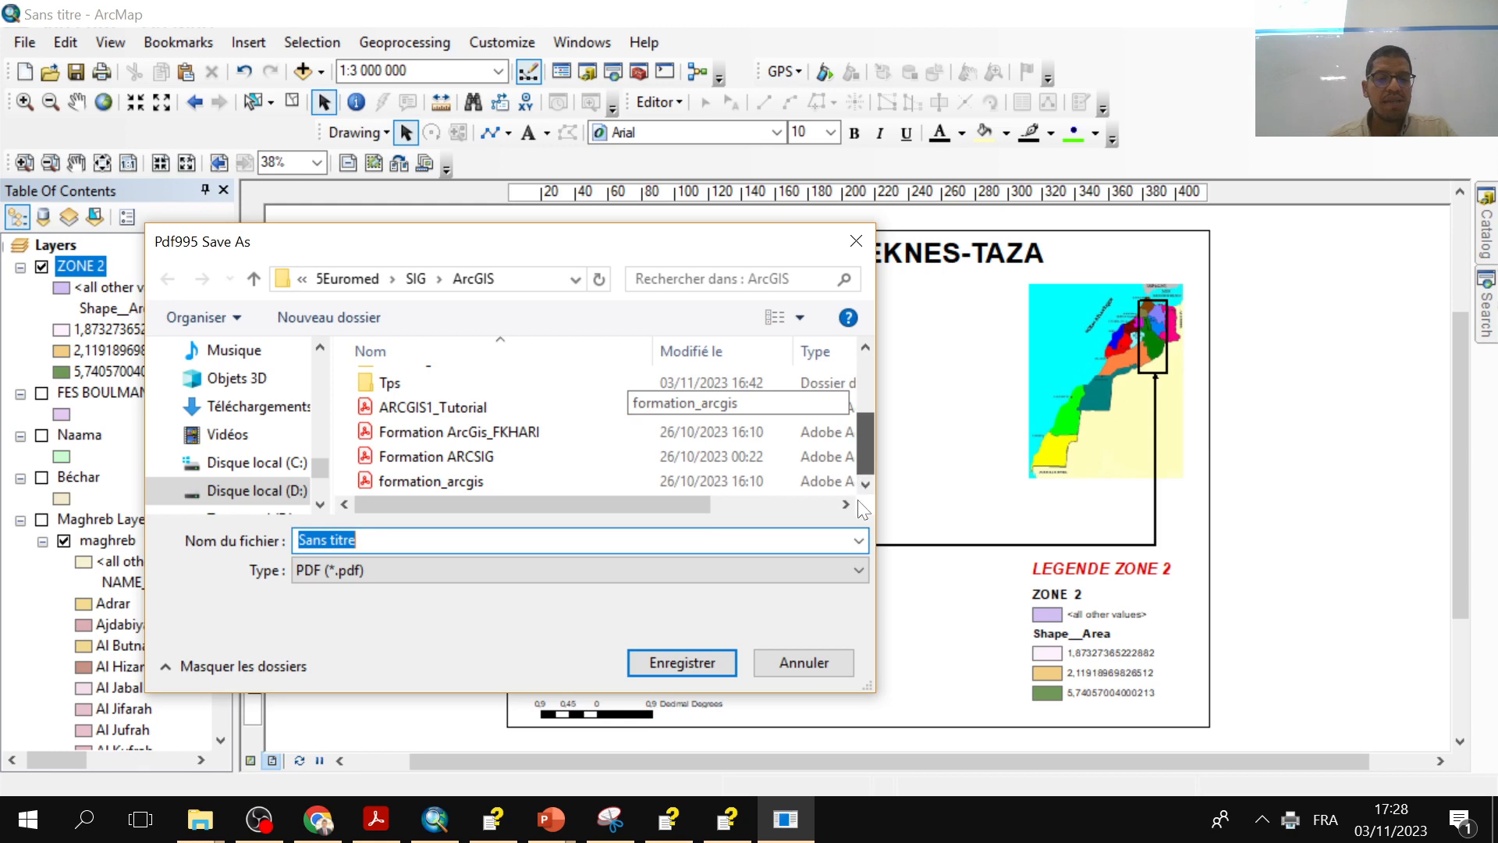
scroll(858, 507, "up", 5)
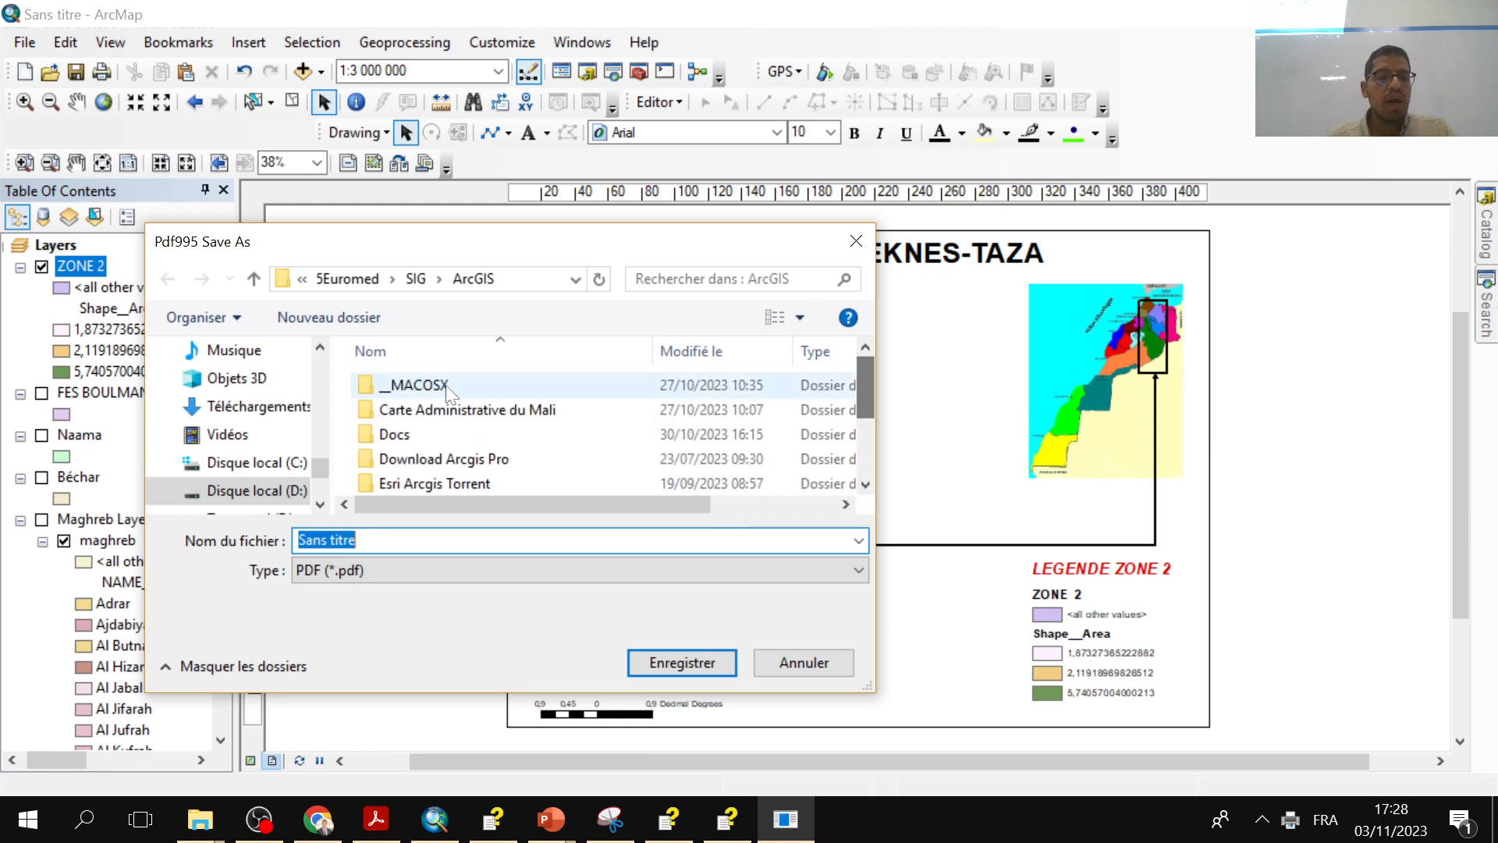
scroll(315, 378, "up", 3)
left_click_drag(320, 431, 320, 466)
left_click(229, 452)
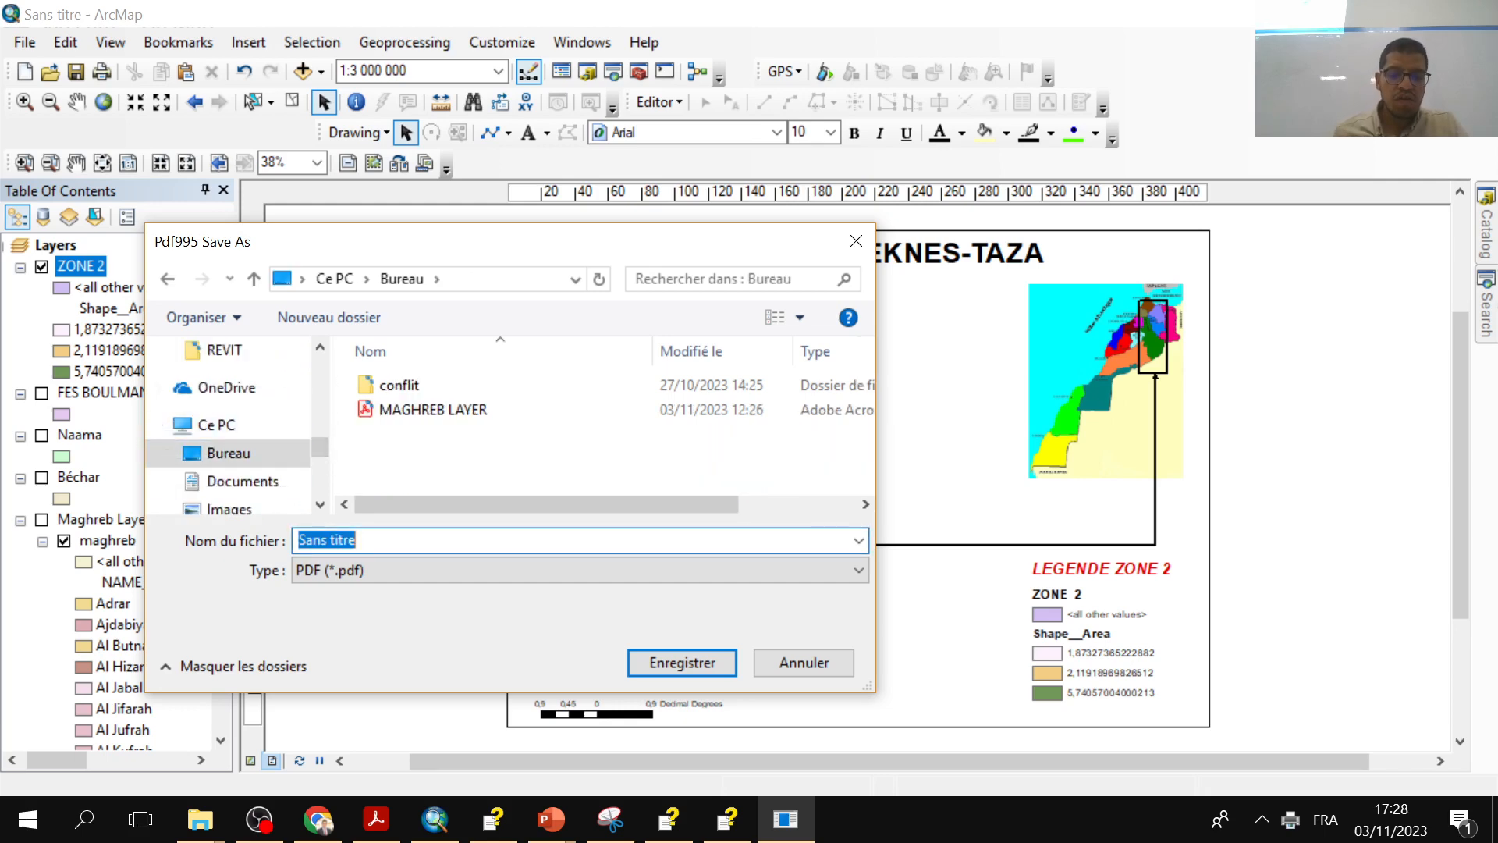
- Name the PDF output ZONE FES-MEKNES-TAZA, copy that name for reuse, and save the file to the desktop
type("z")
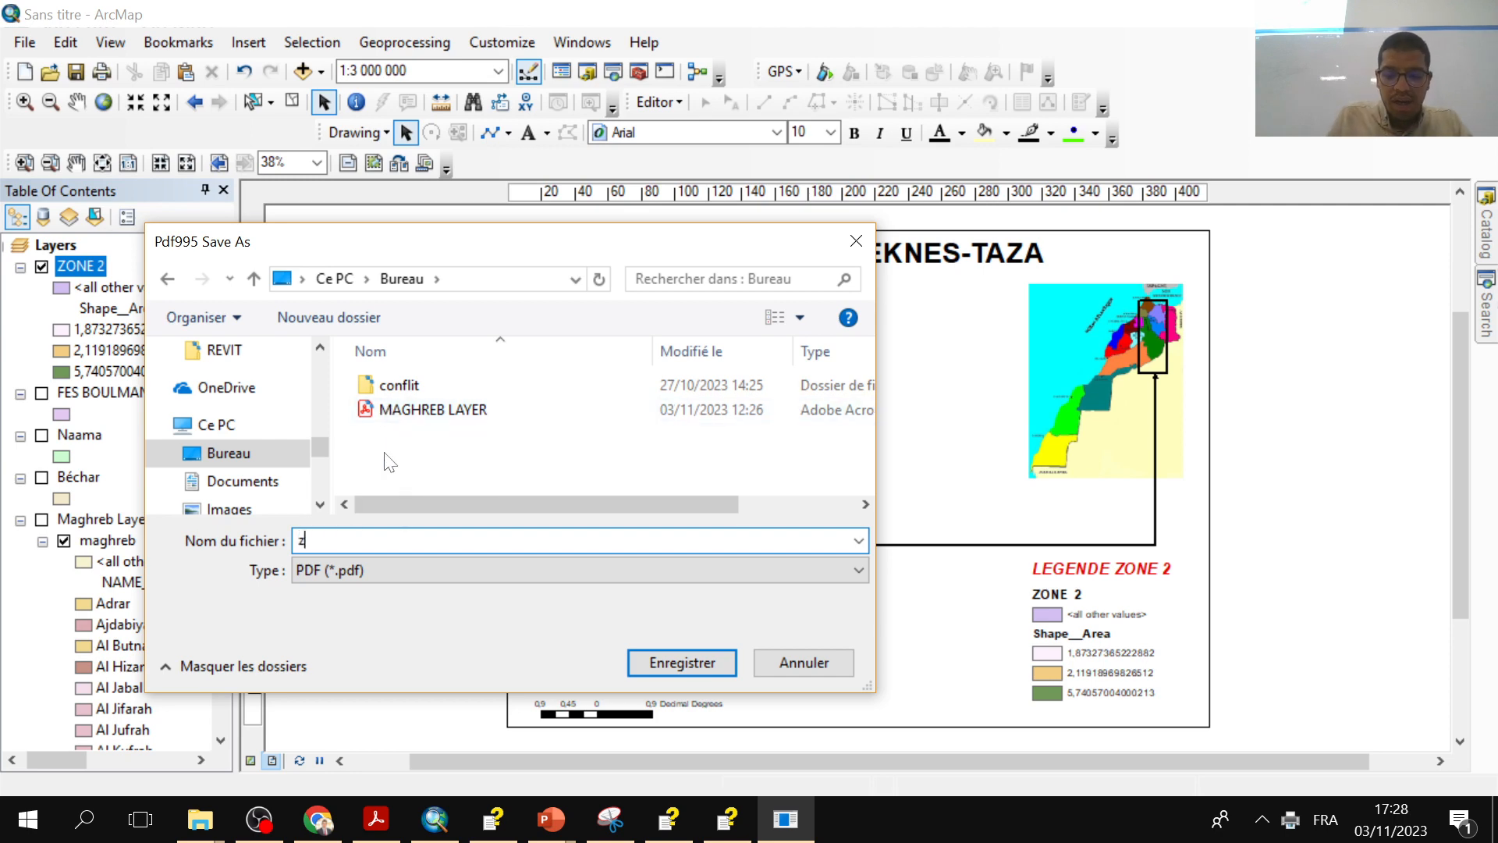
type("one")
key("ctrl+a")
type("Z")
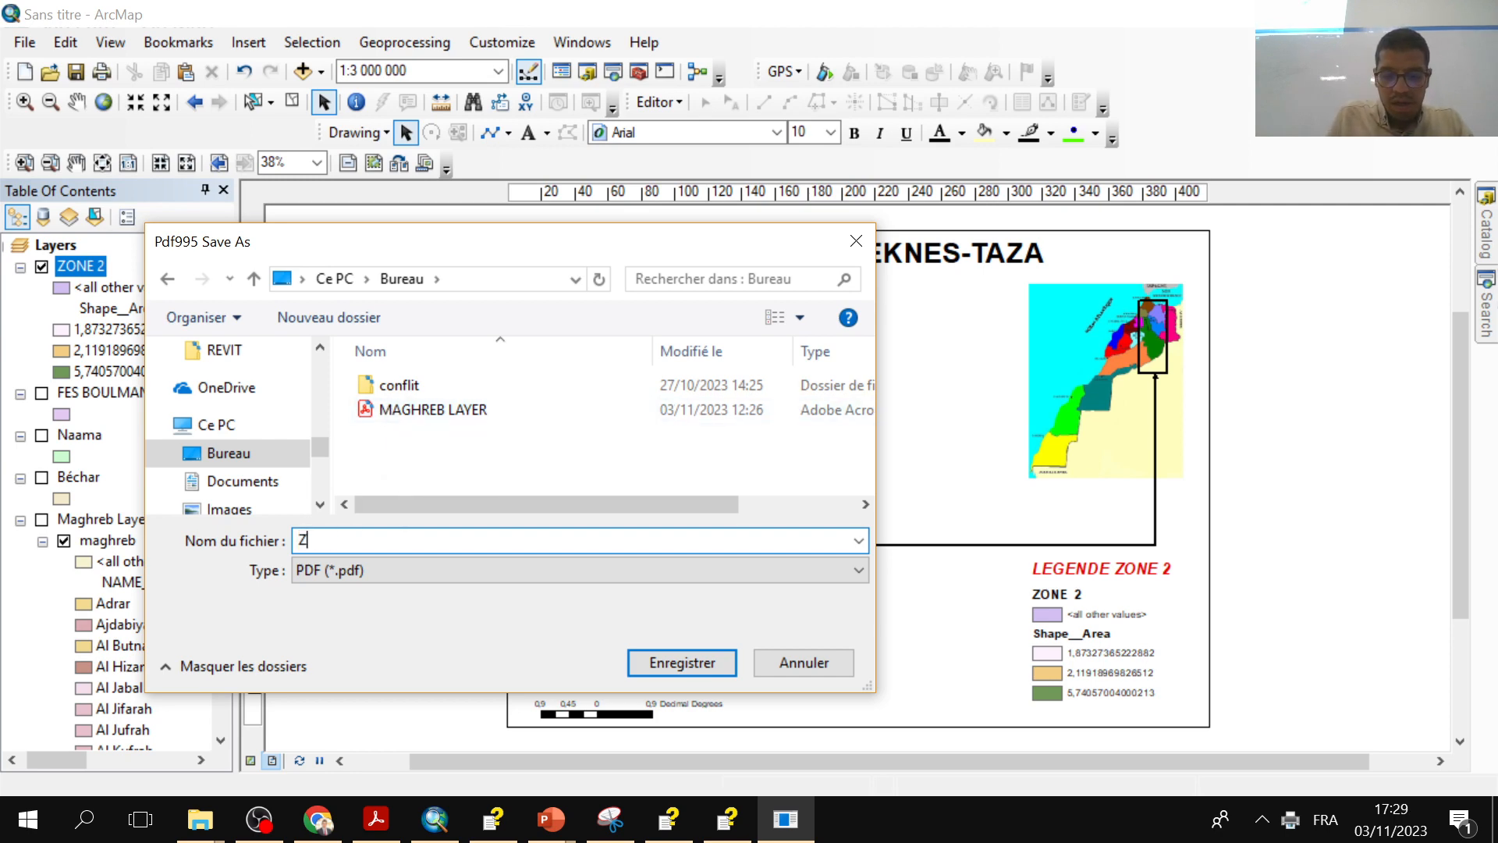
type("ONE ")
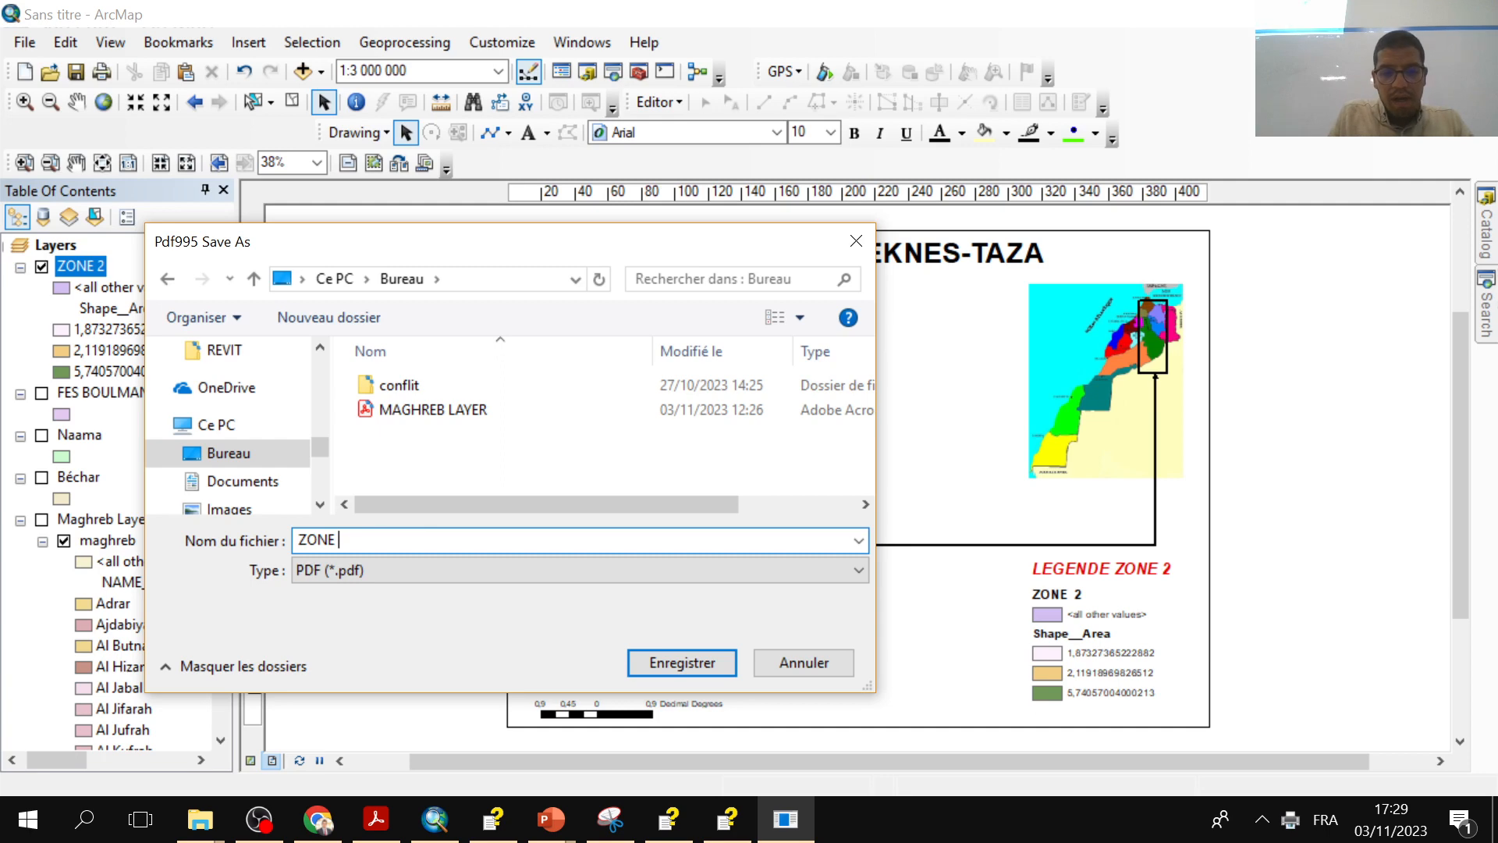
type("FES")
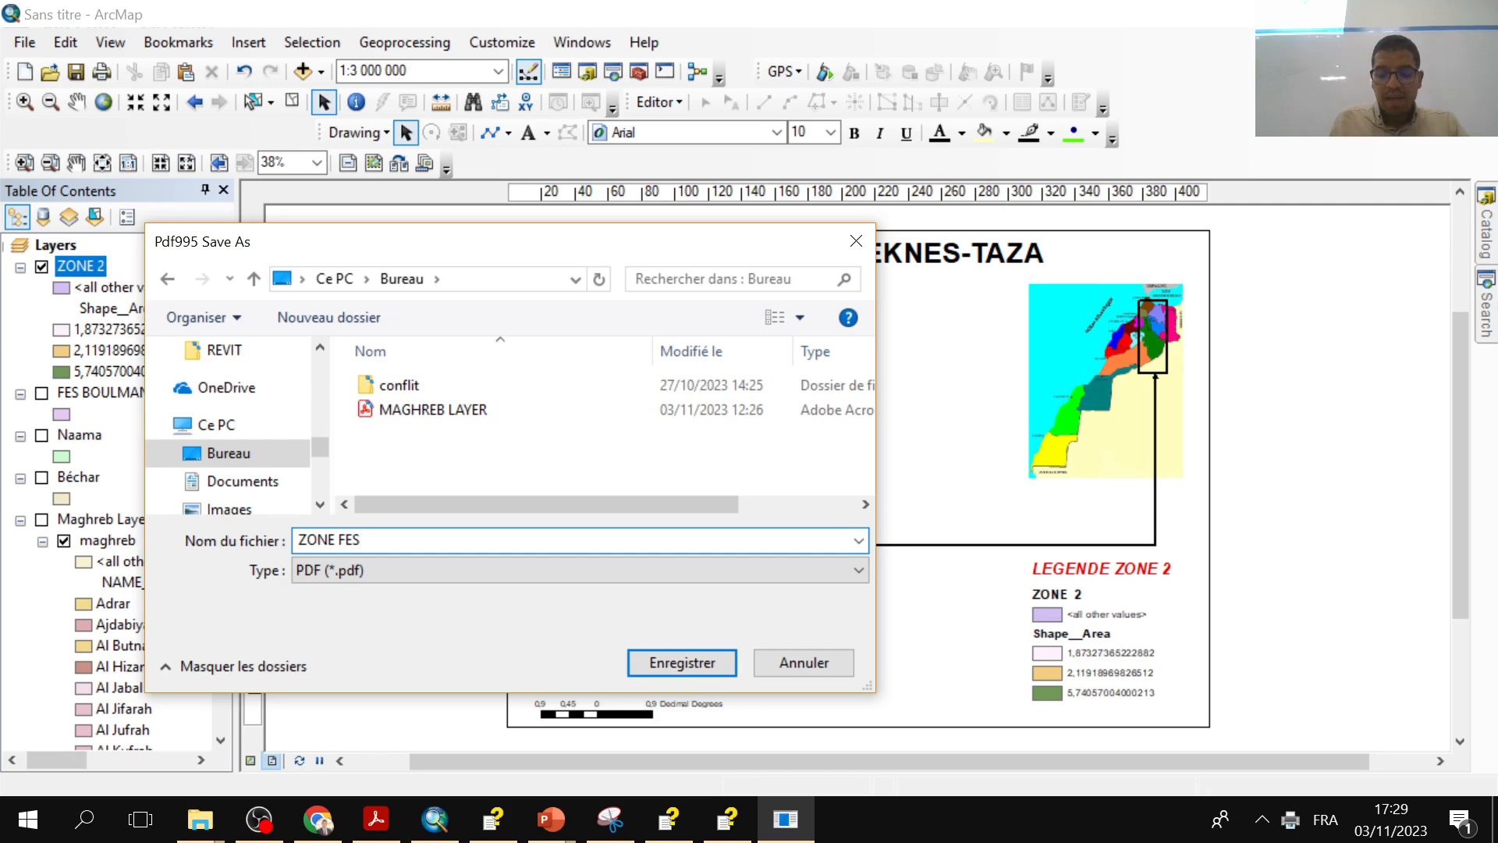
key("BackSpace")
key("BackSpace")
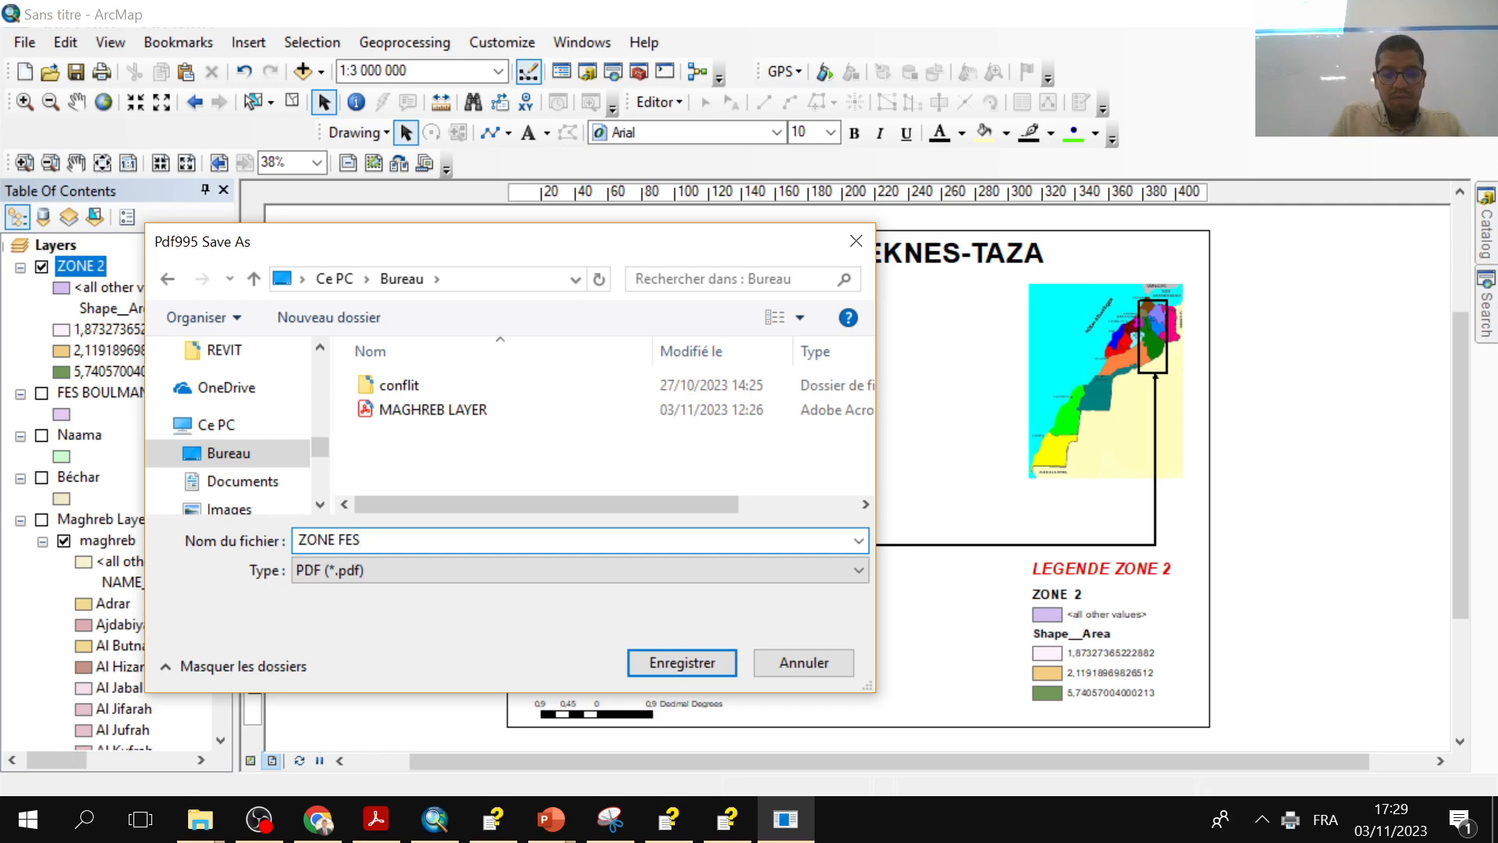
type("-MEKNE")
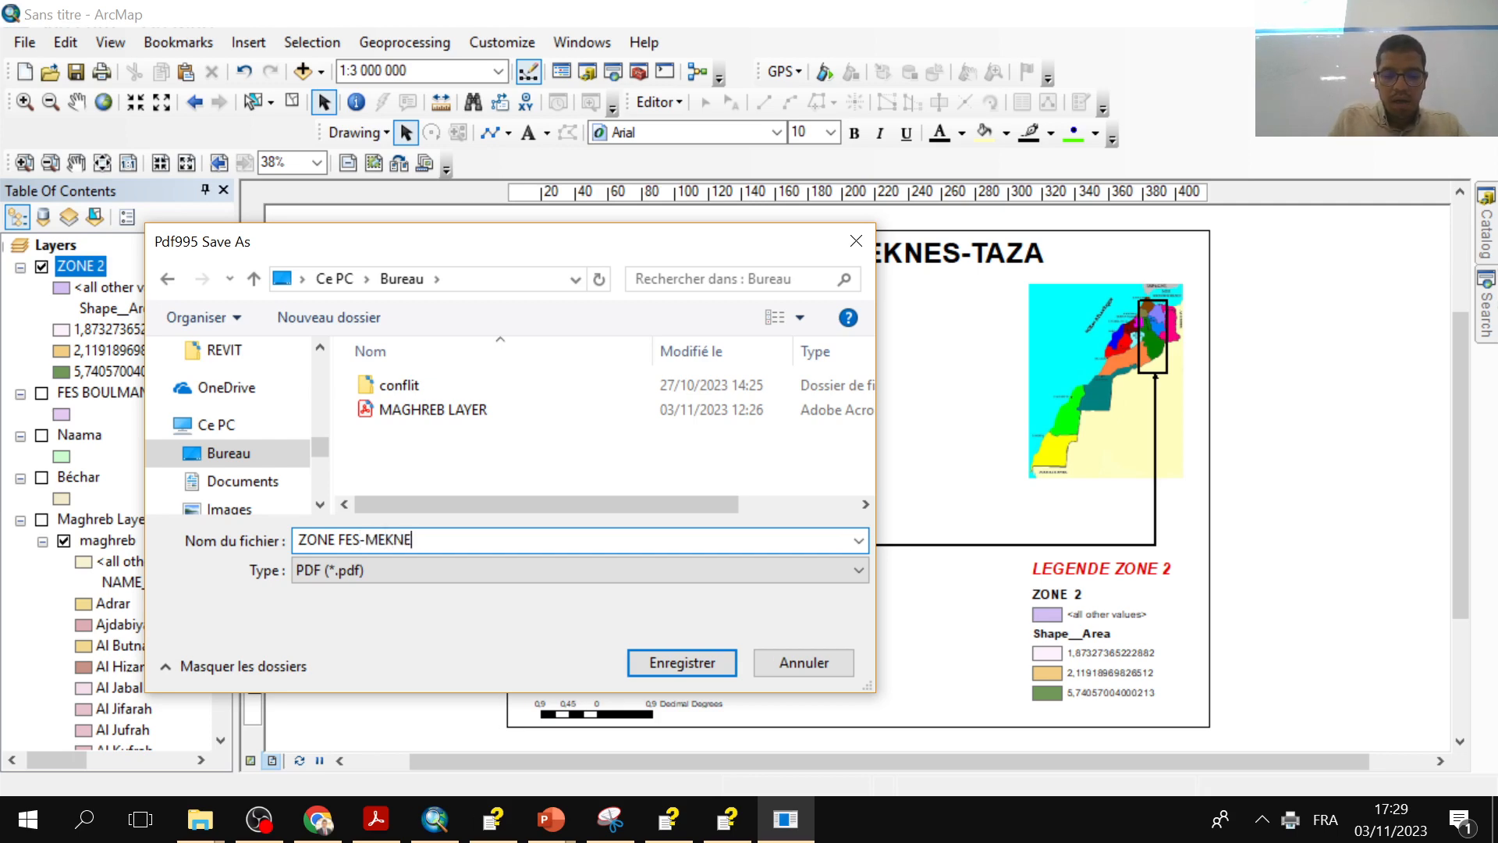
type("S-T")
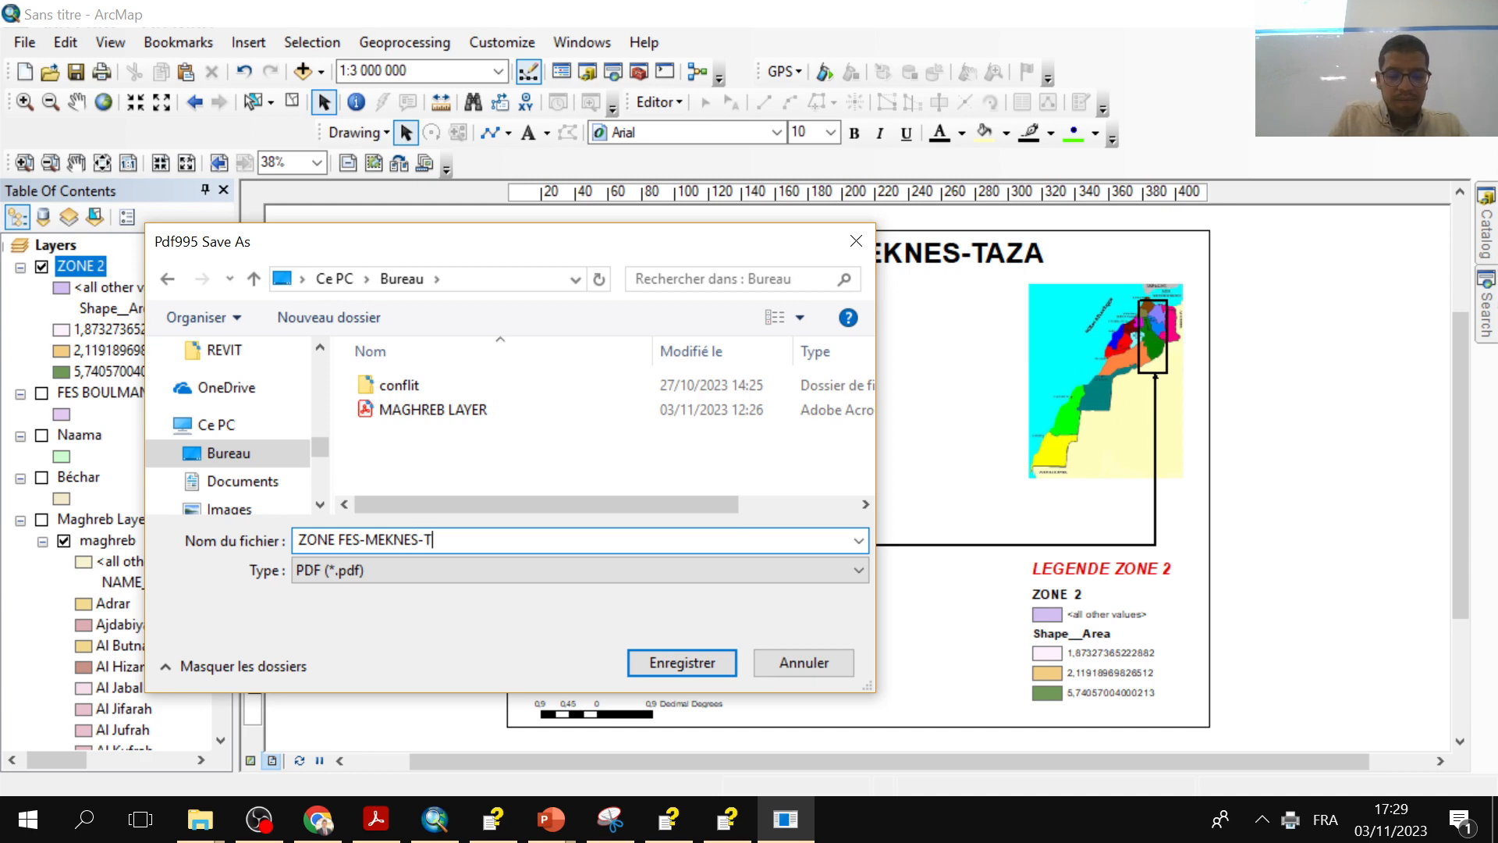
type("AZA")
key("ctrl+a")
key("ctrl+c")
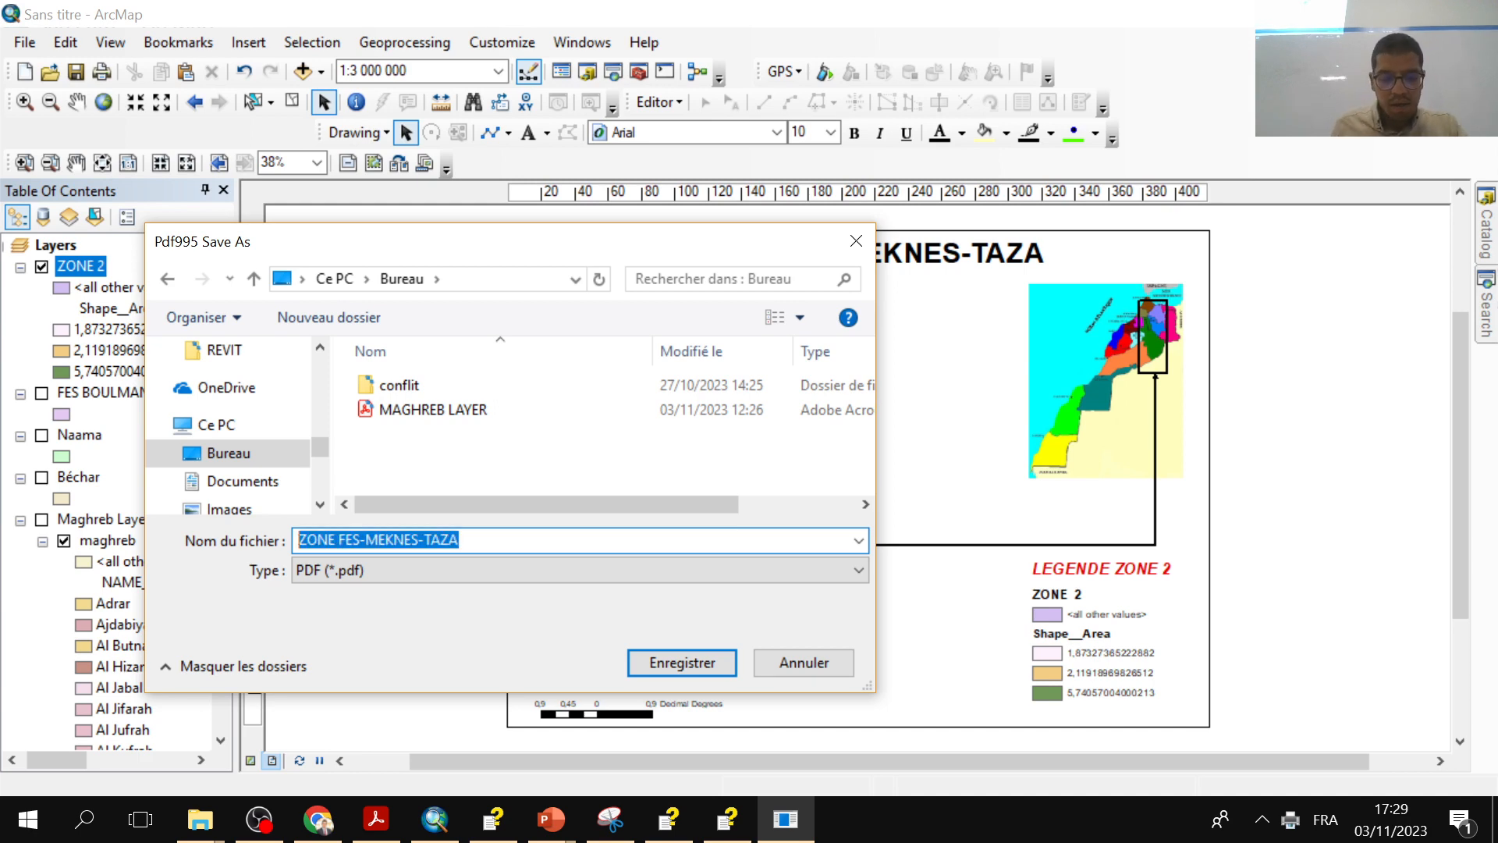
left_click(679, 662)
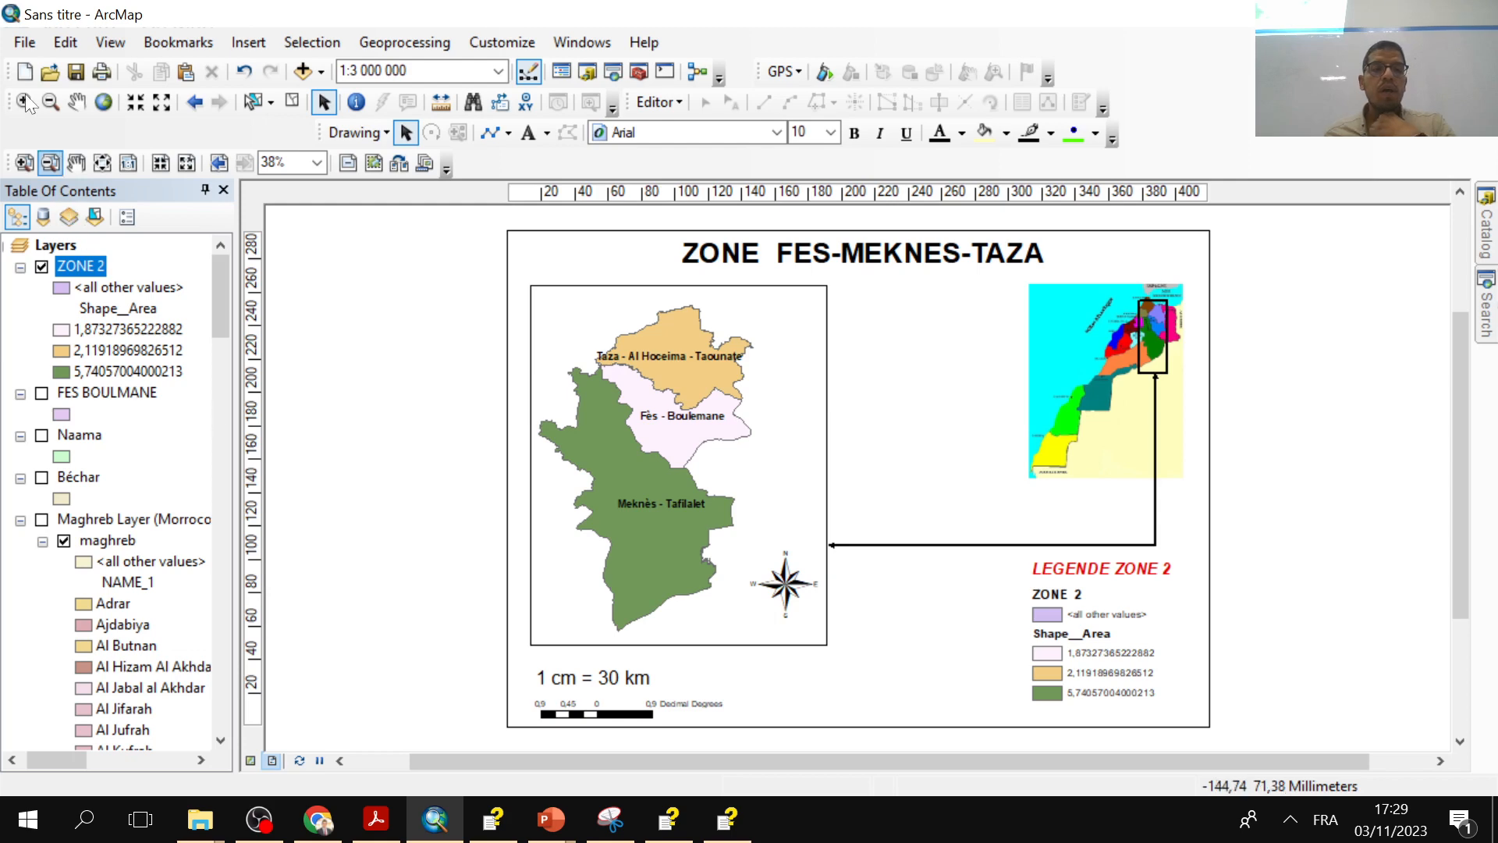
- Open the print preview of the map layout and check the desktop for the saved PDF
left_click(25, 43)
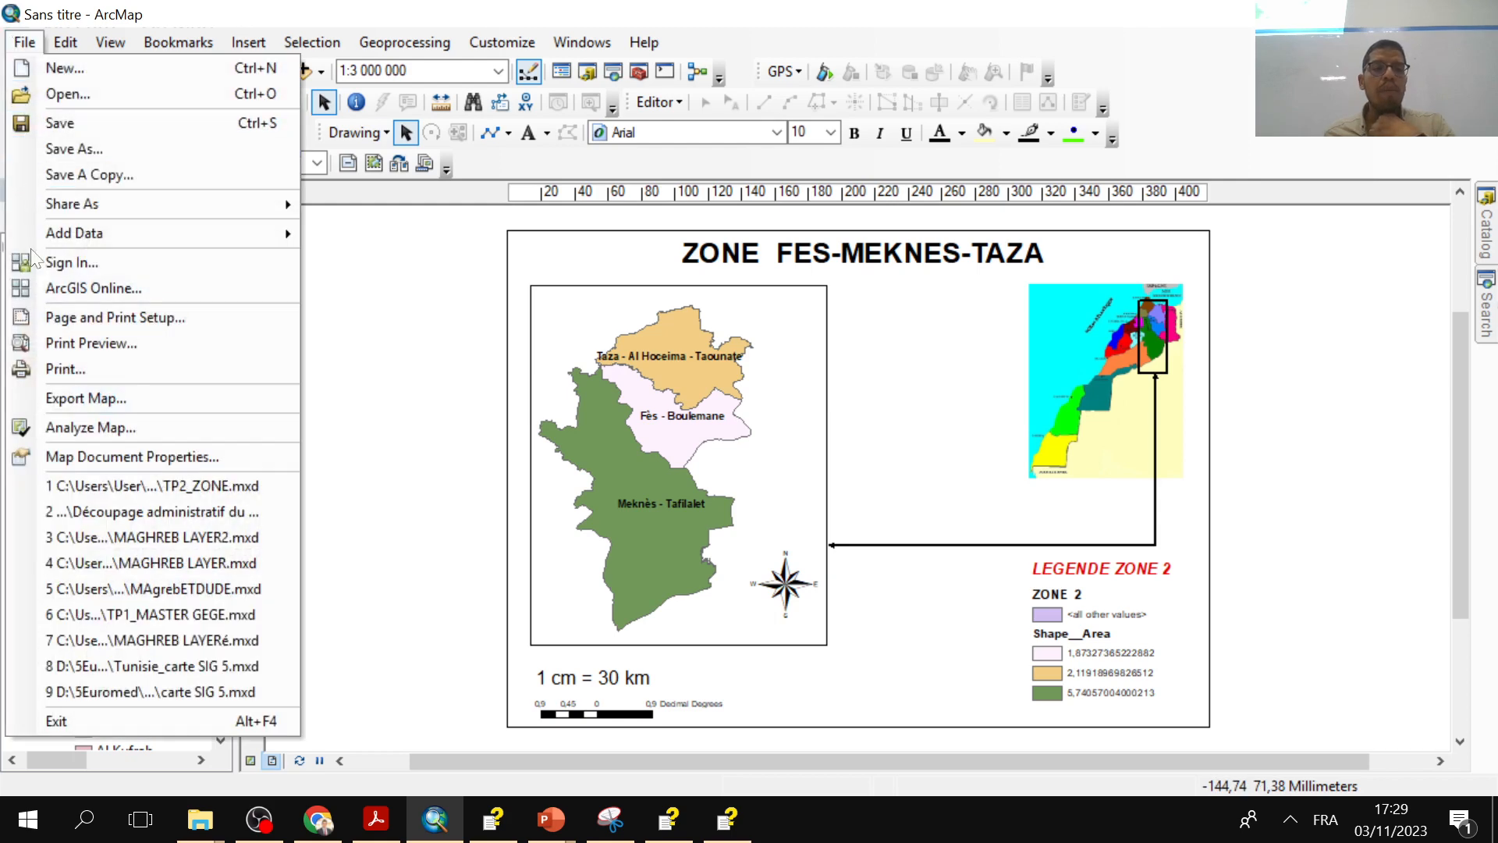
left_click(68, 343)
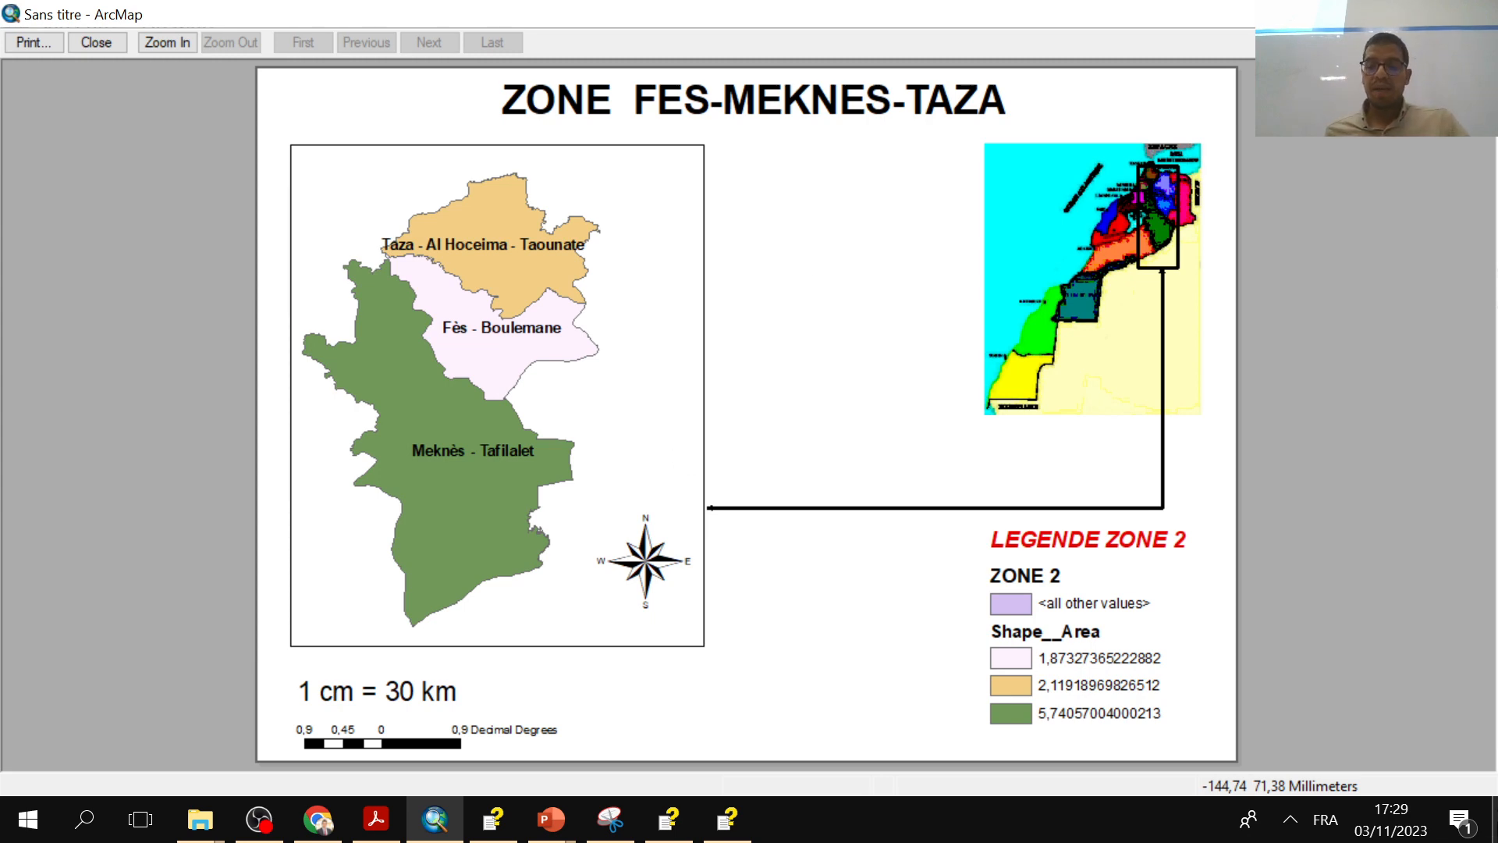
left_click(1496, 829)
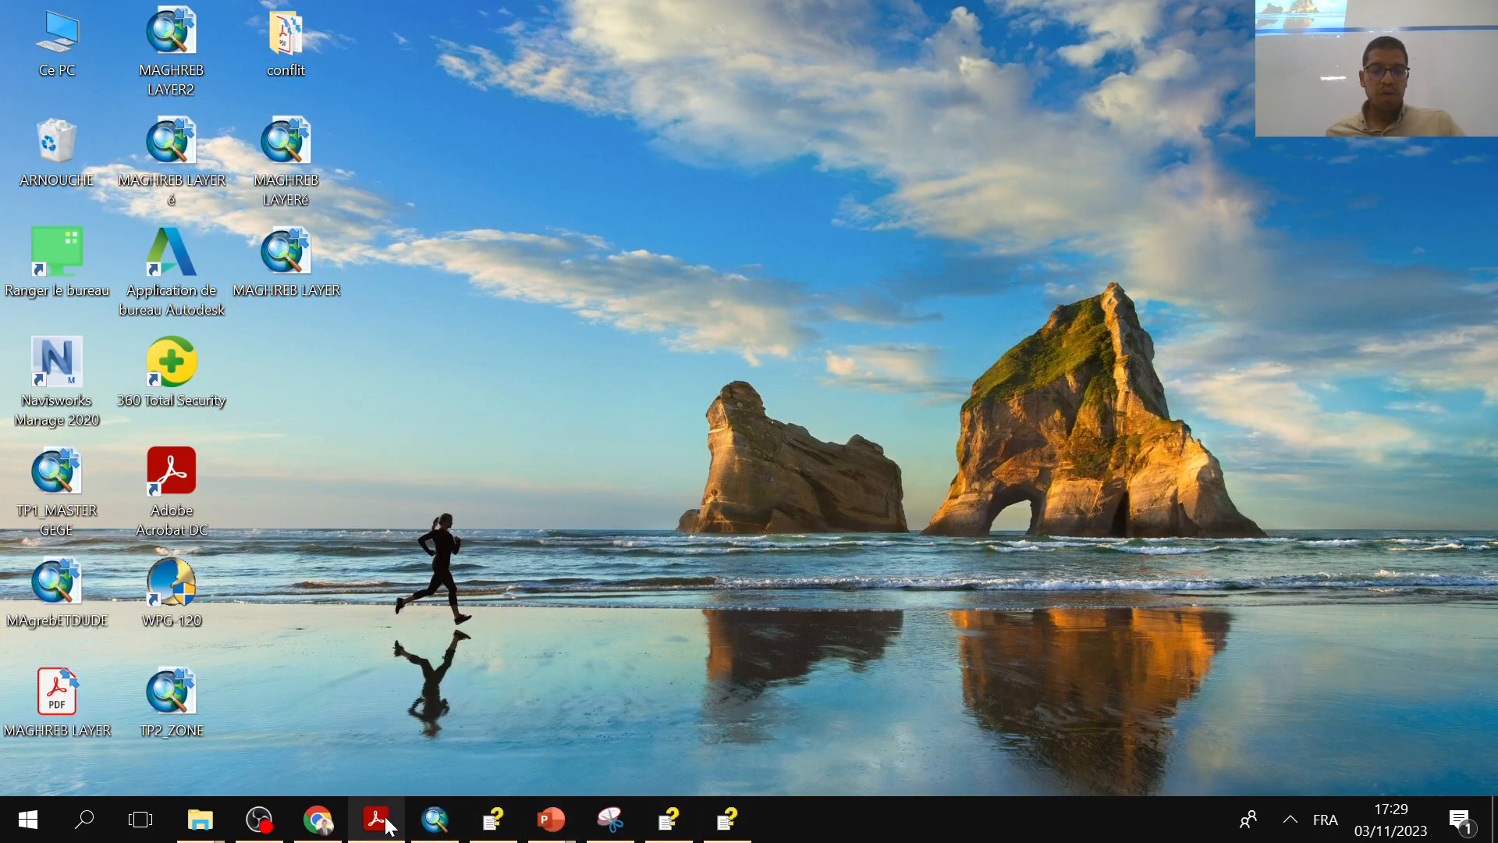
mouse_move(388, 826)
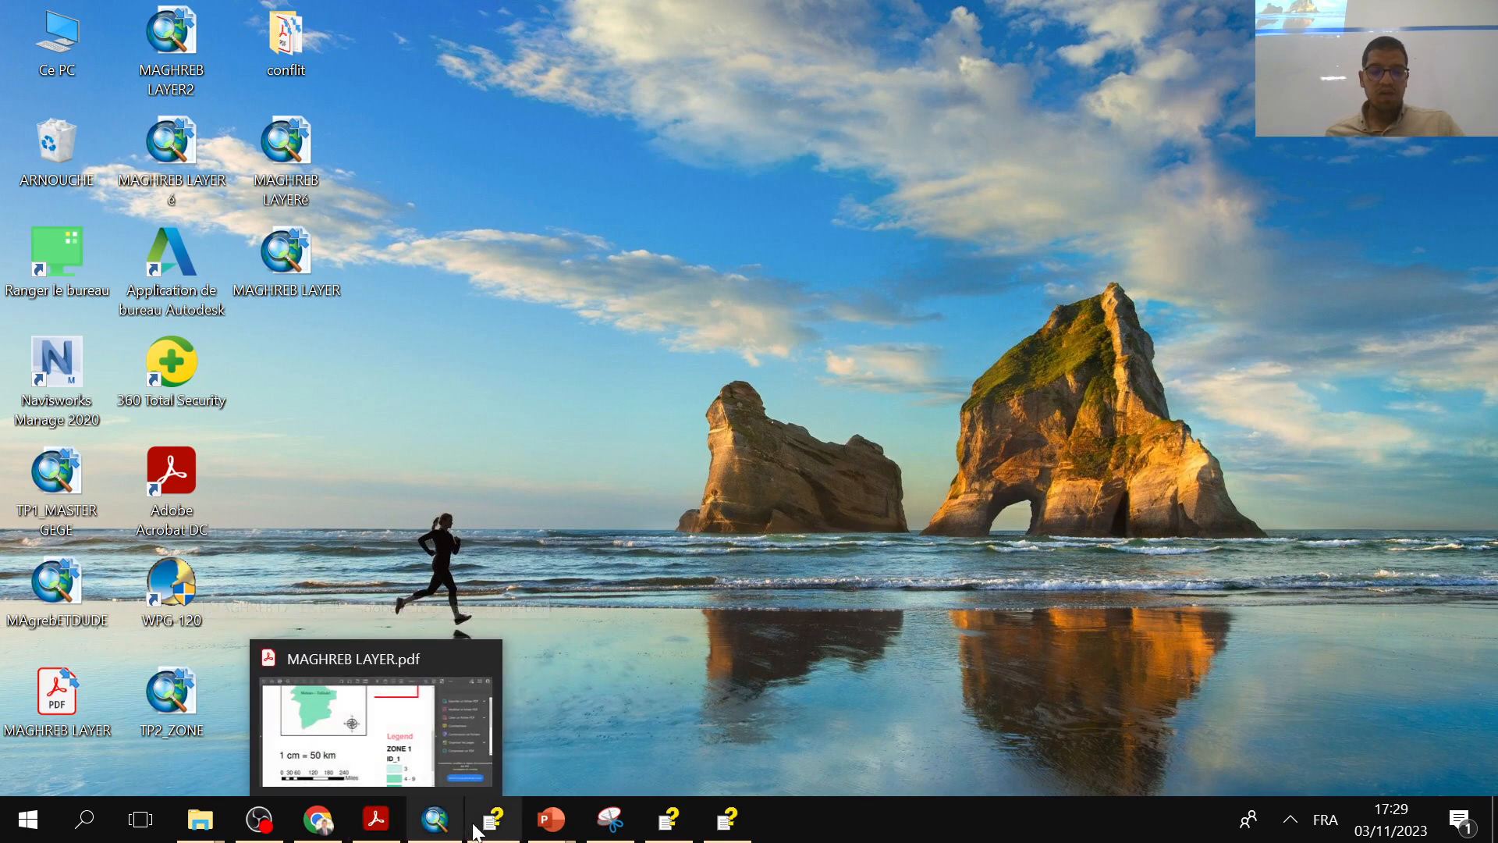
left_click(445, 827)
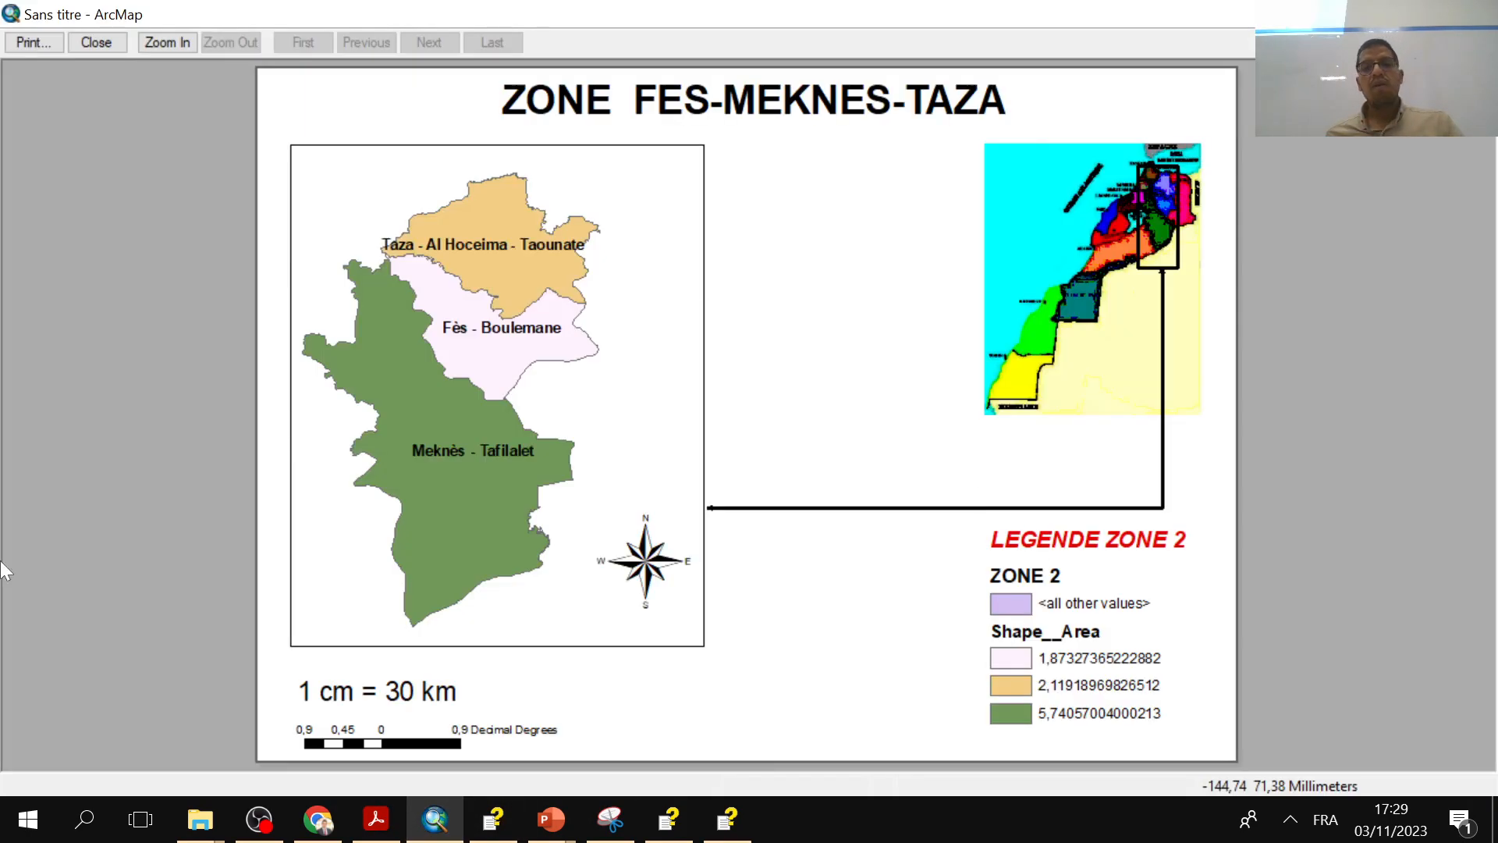
- Print the map from the preview to PDF995 again and save it on the desktop as ZONE FES-MEKNES-TAZA
left_click(33, 43)
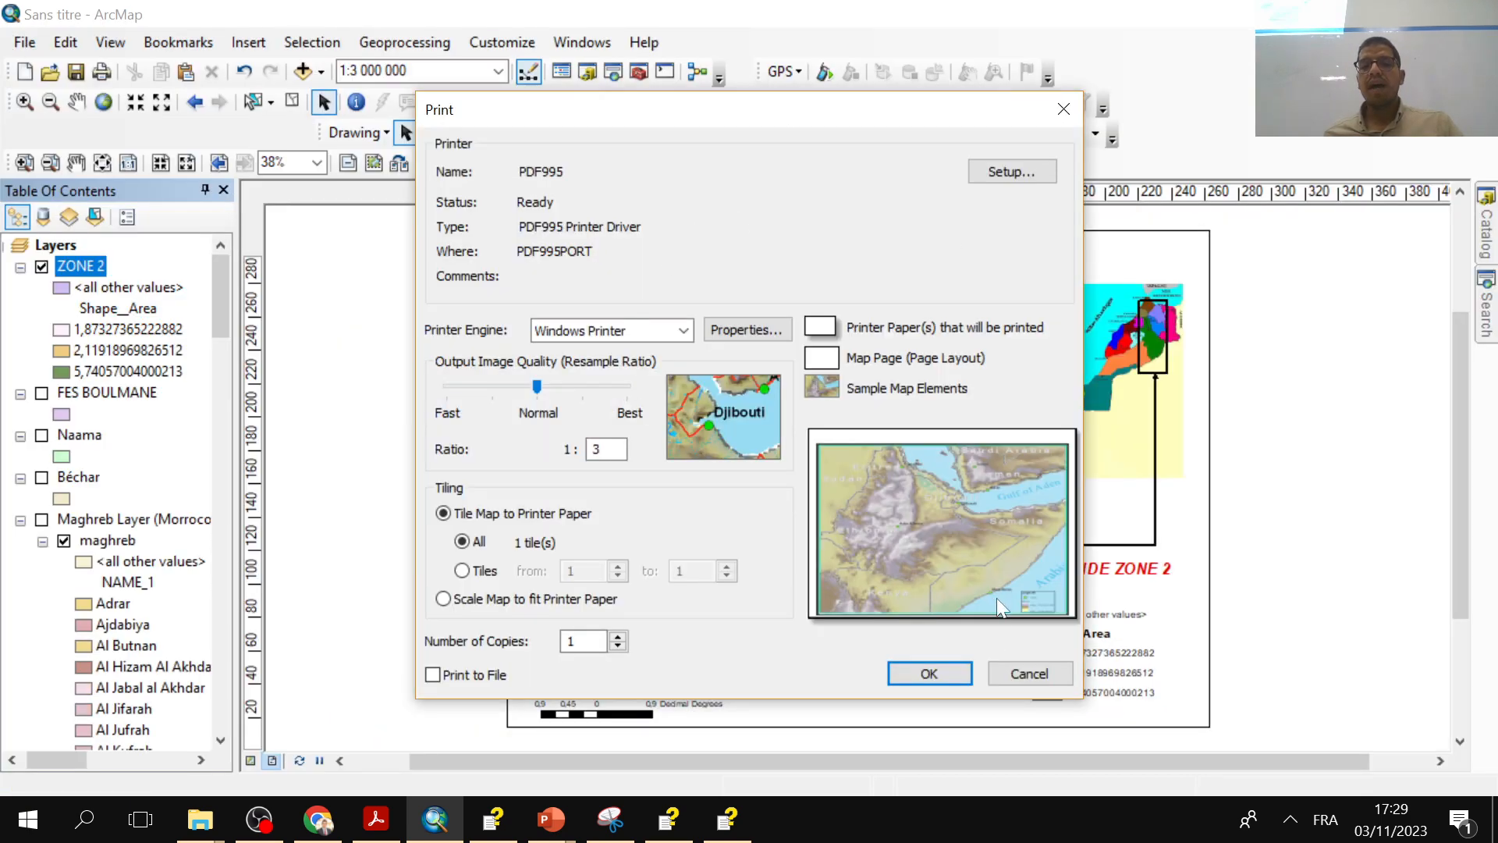
left_click(931, 674)
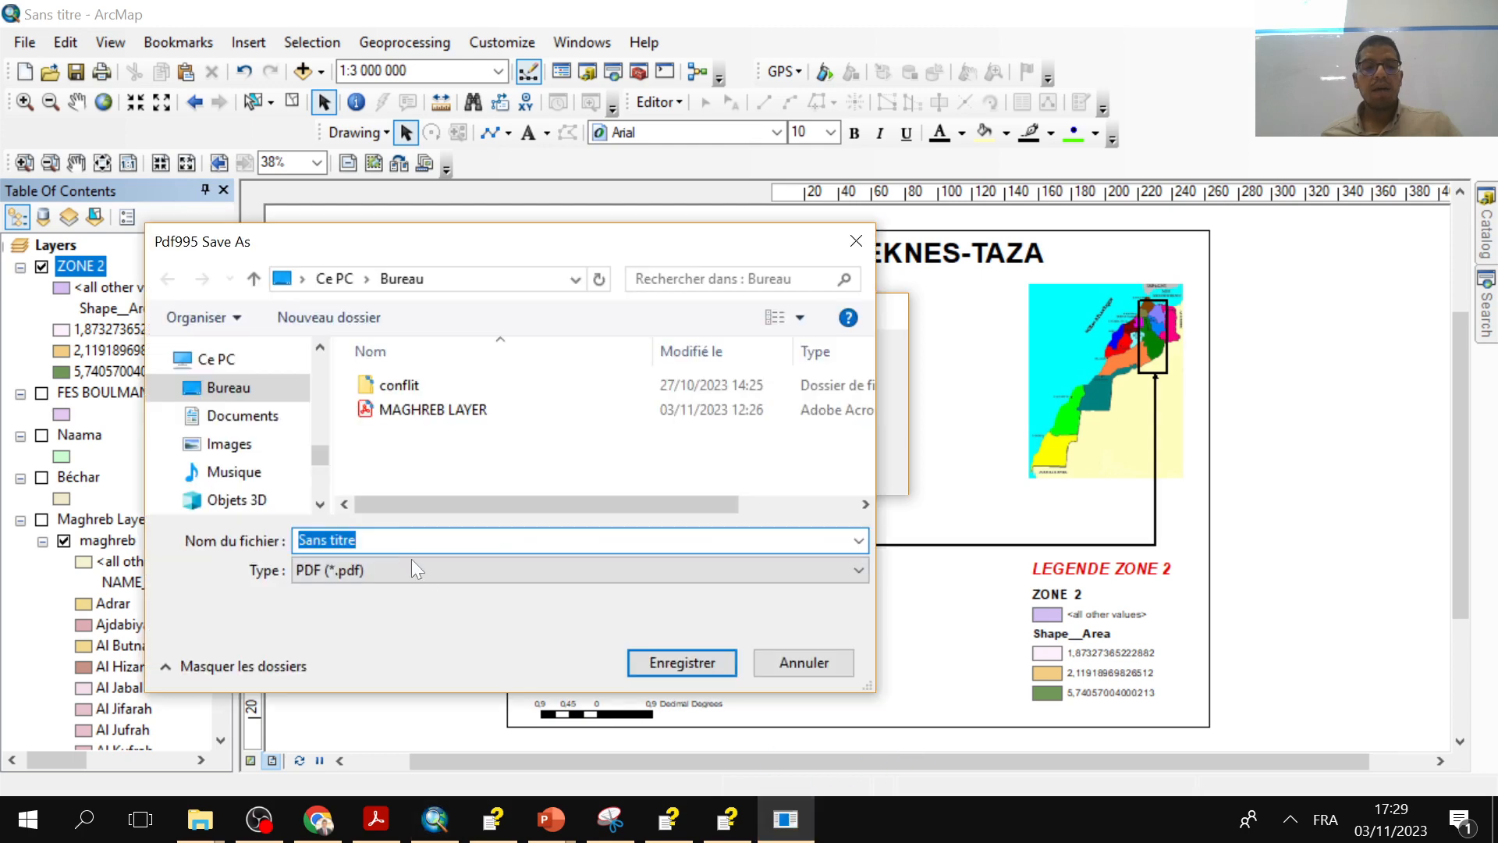
key("ctrl+v")
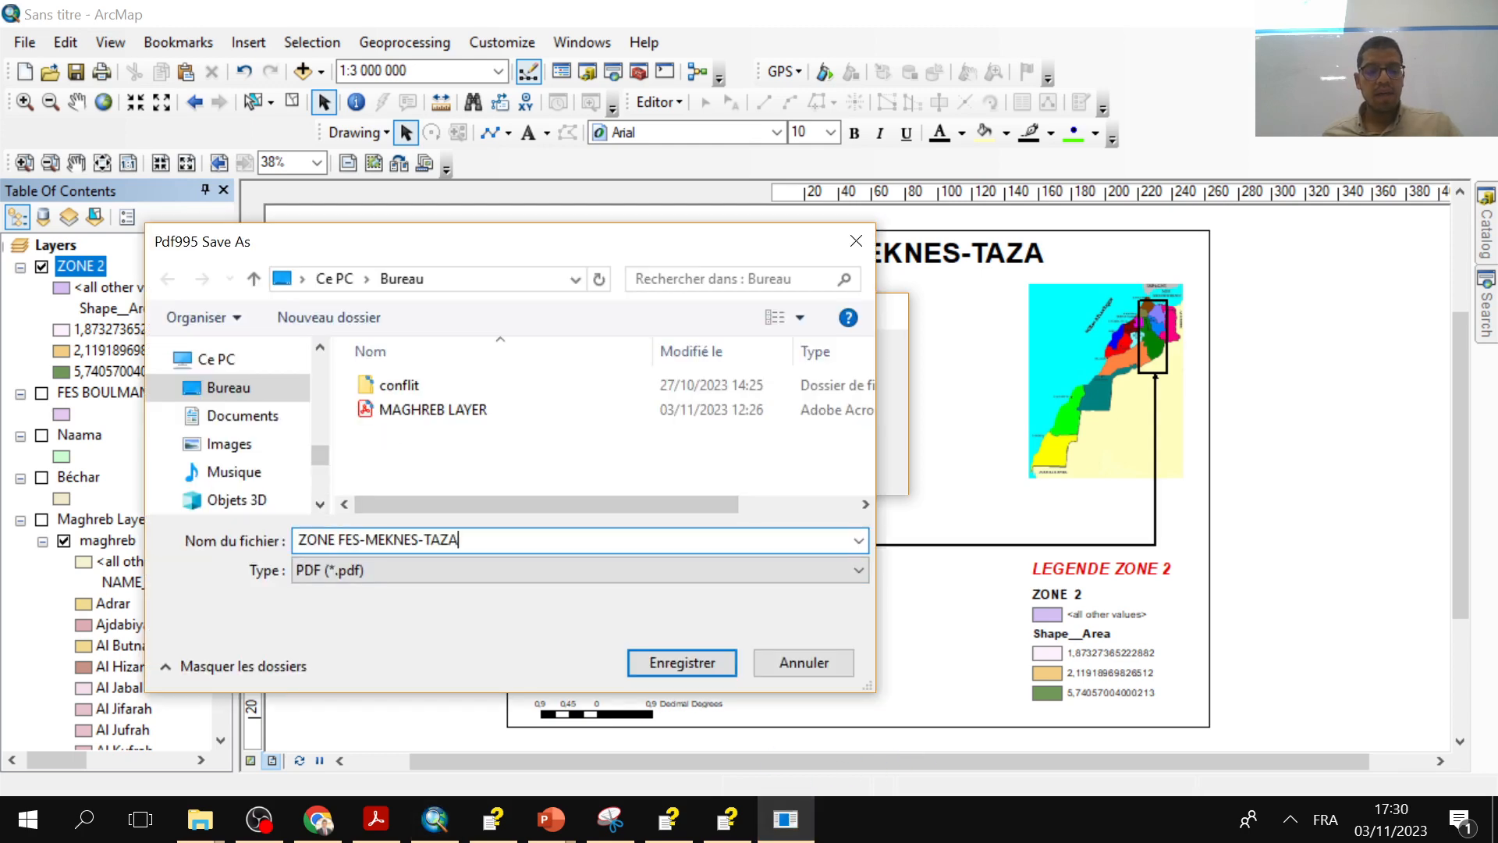
left_click(657, 673)
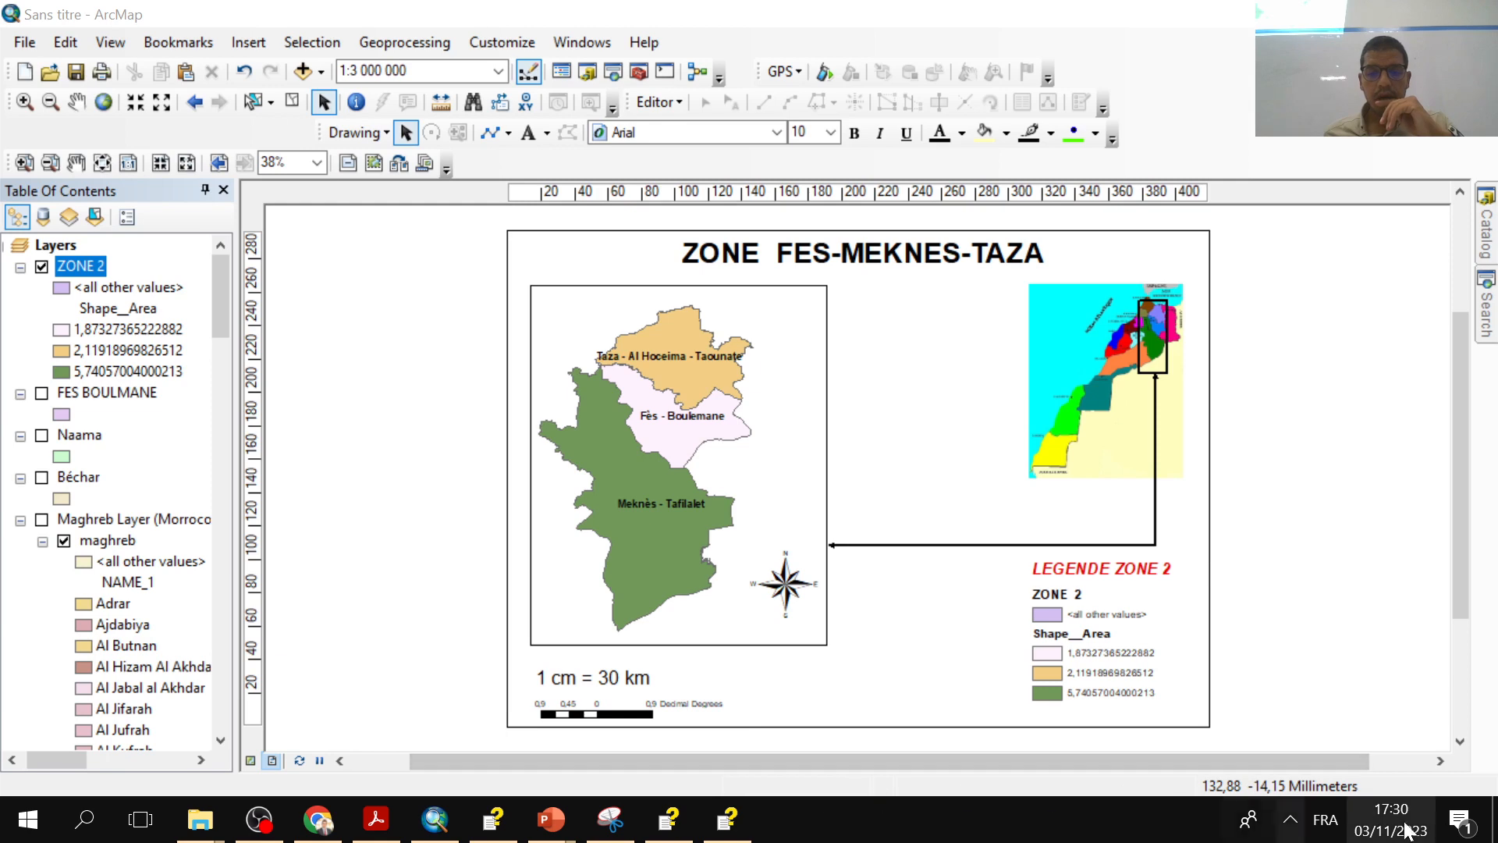
- Look for the printed PDF on the desktop and in Adobe Acrobat Reader, and return to the ArcMap layout
left_click(1494, 820)
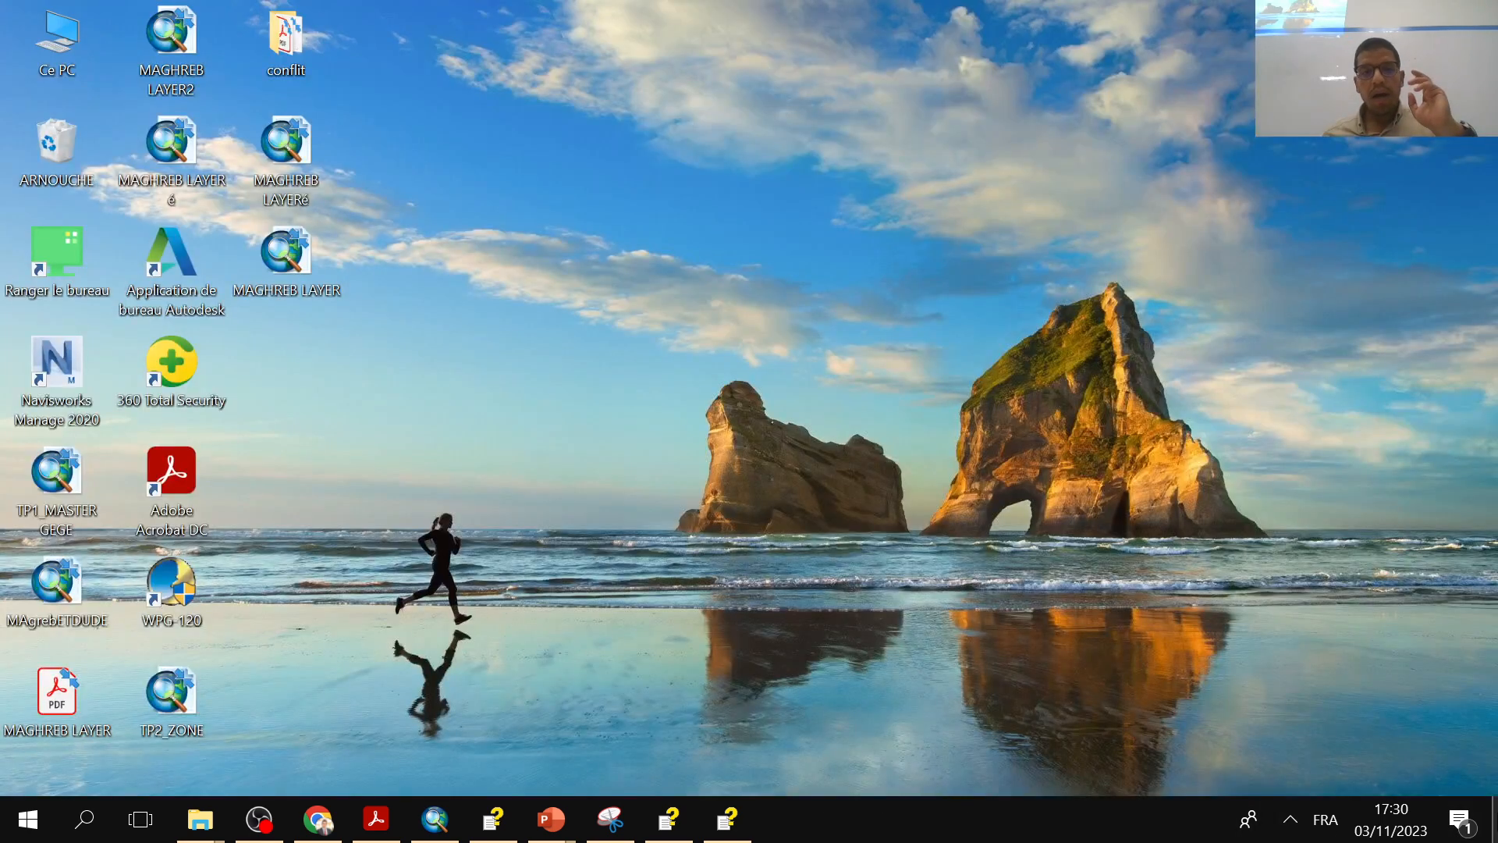
left_click(1494, 819)
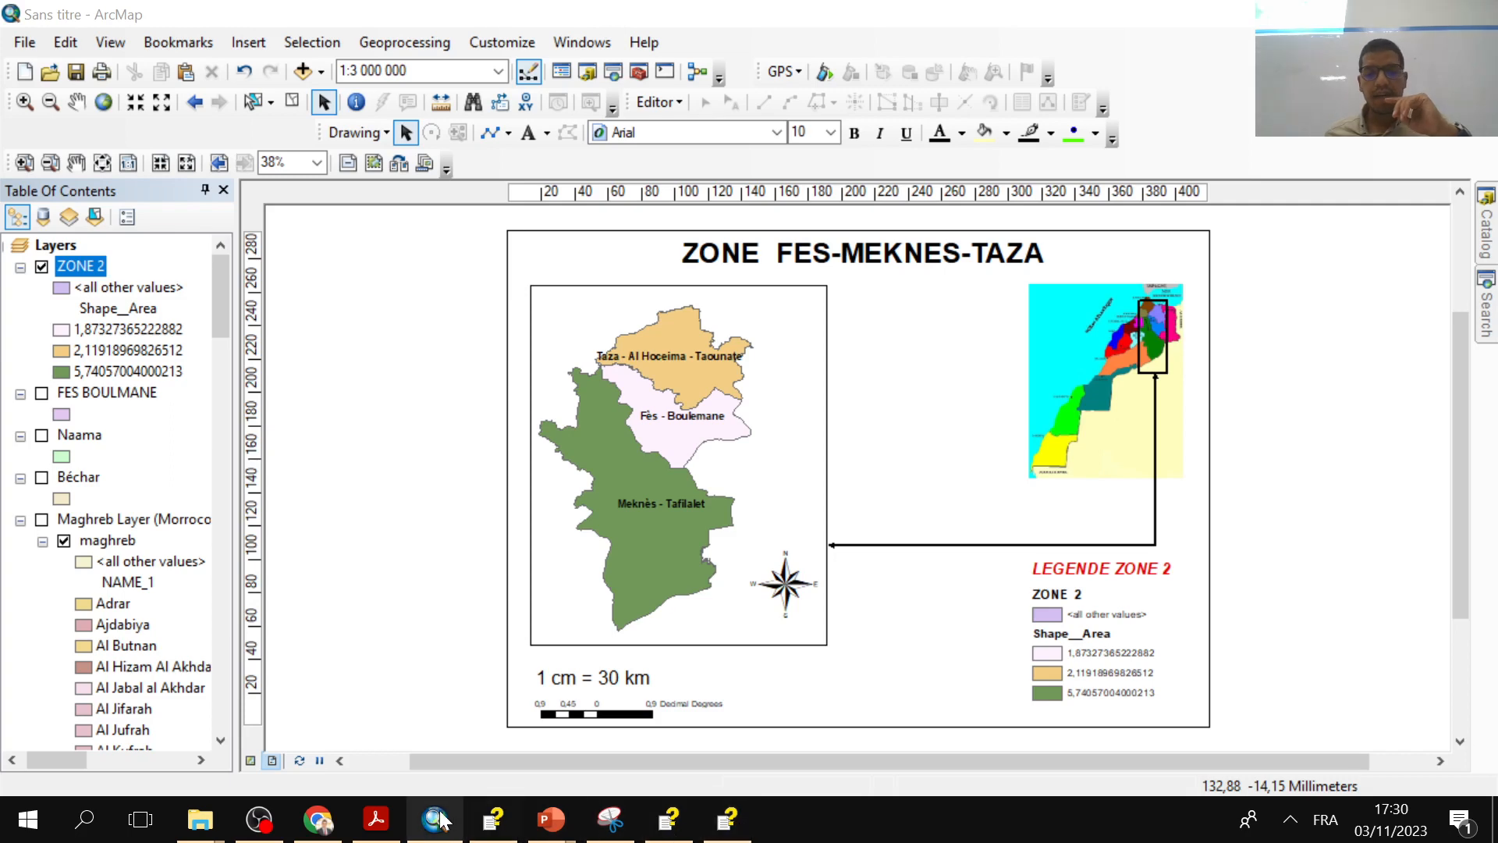
left_click(377, 820)
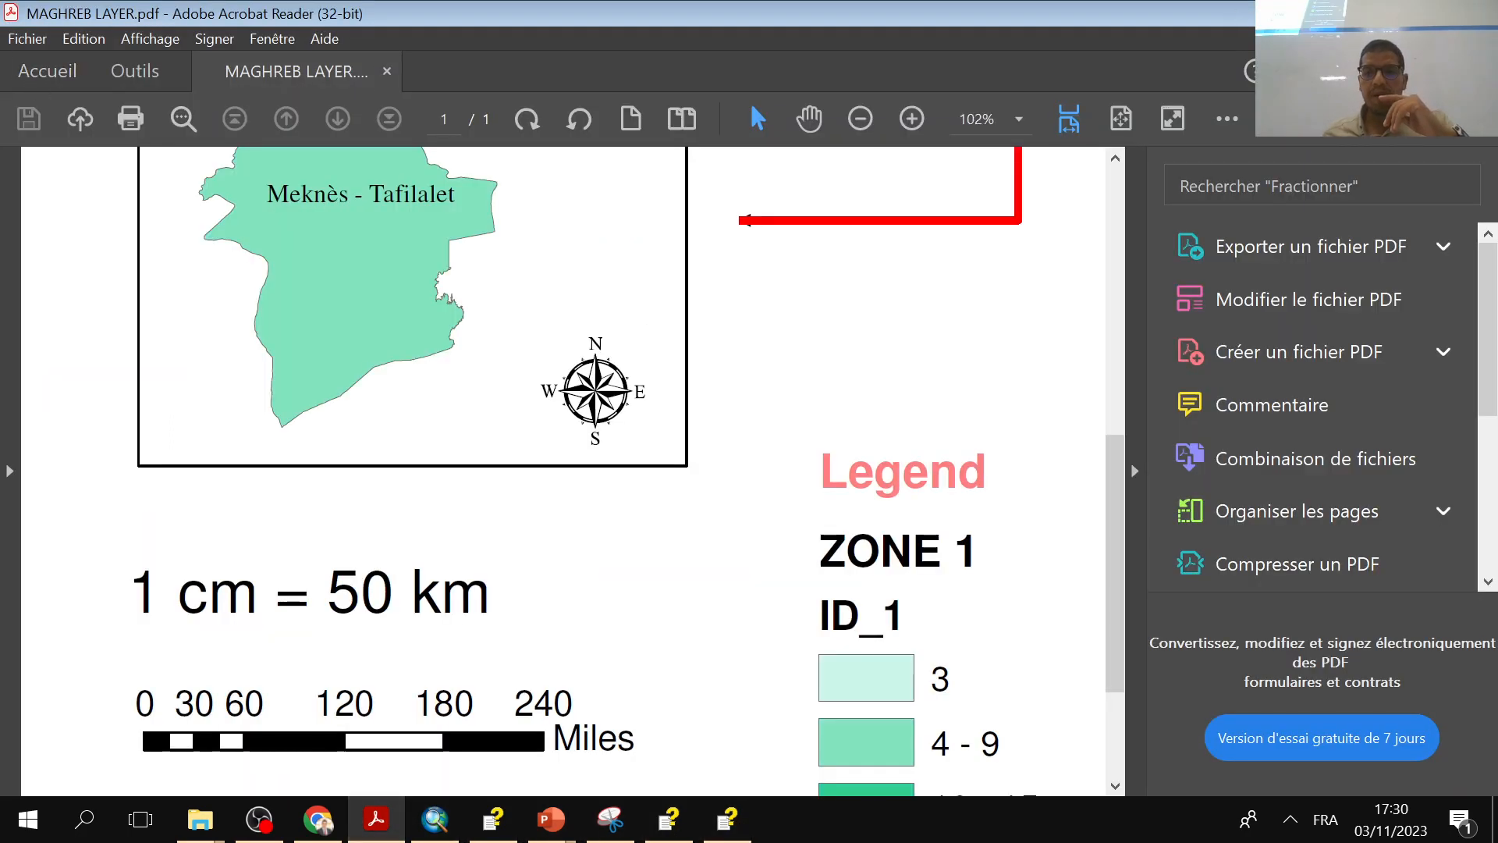
left_click(1366, 14)
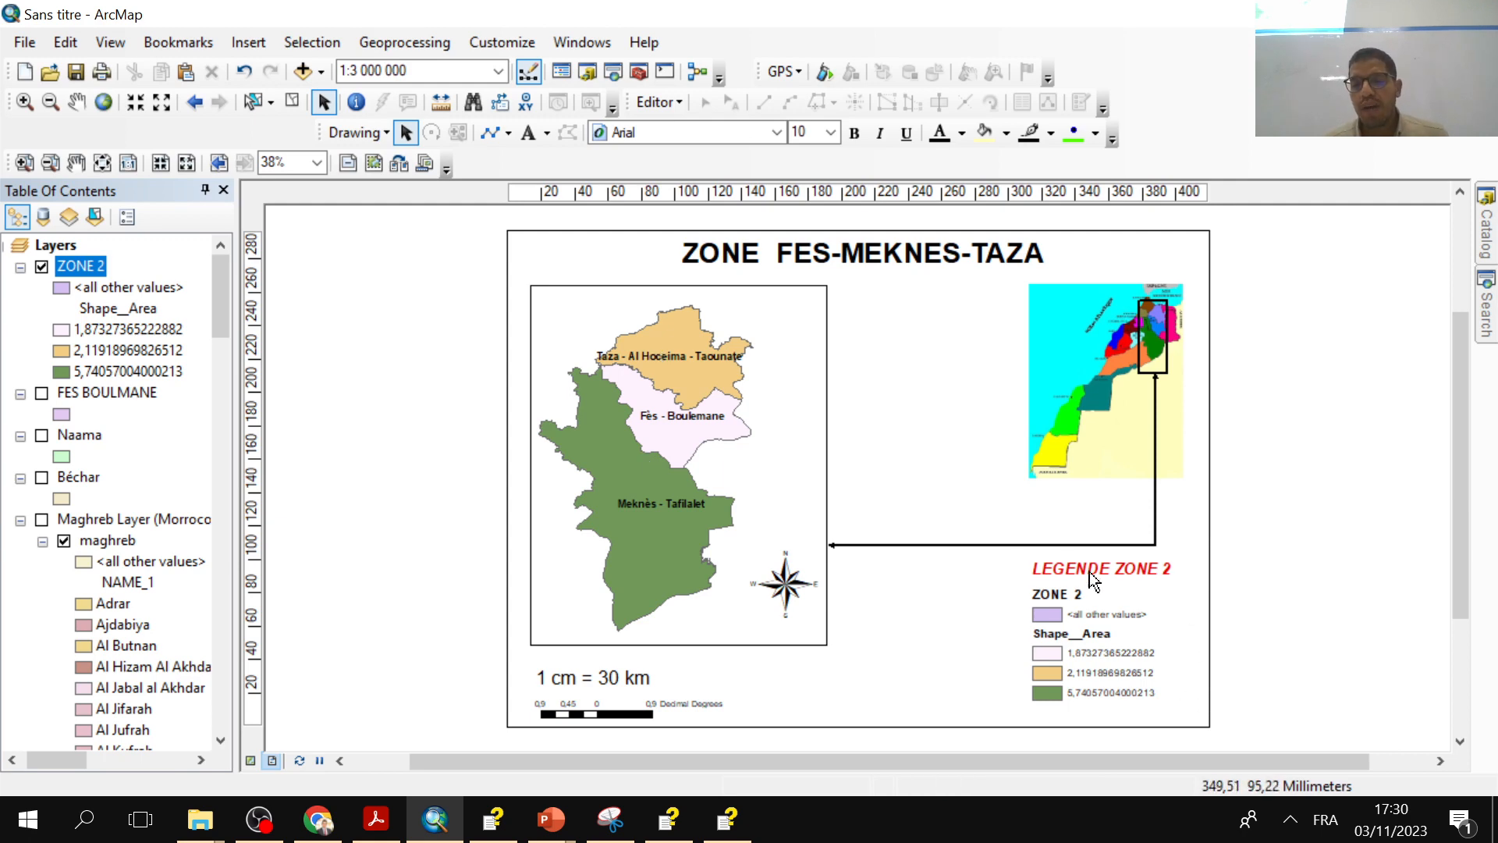
left_click(616, 679)
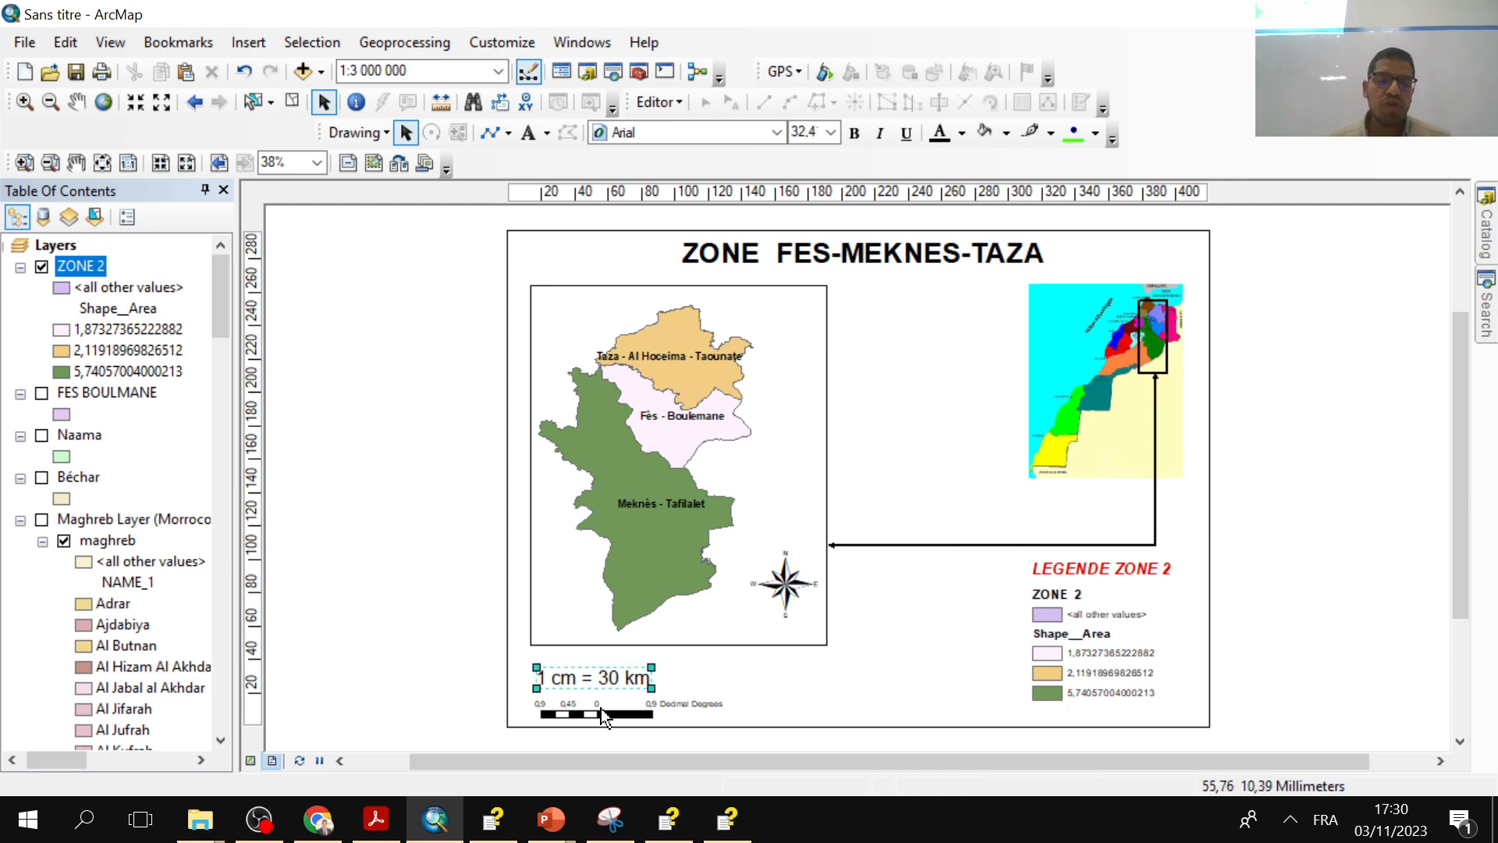
left_click(601, 708)
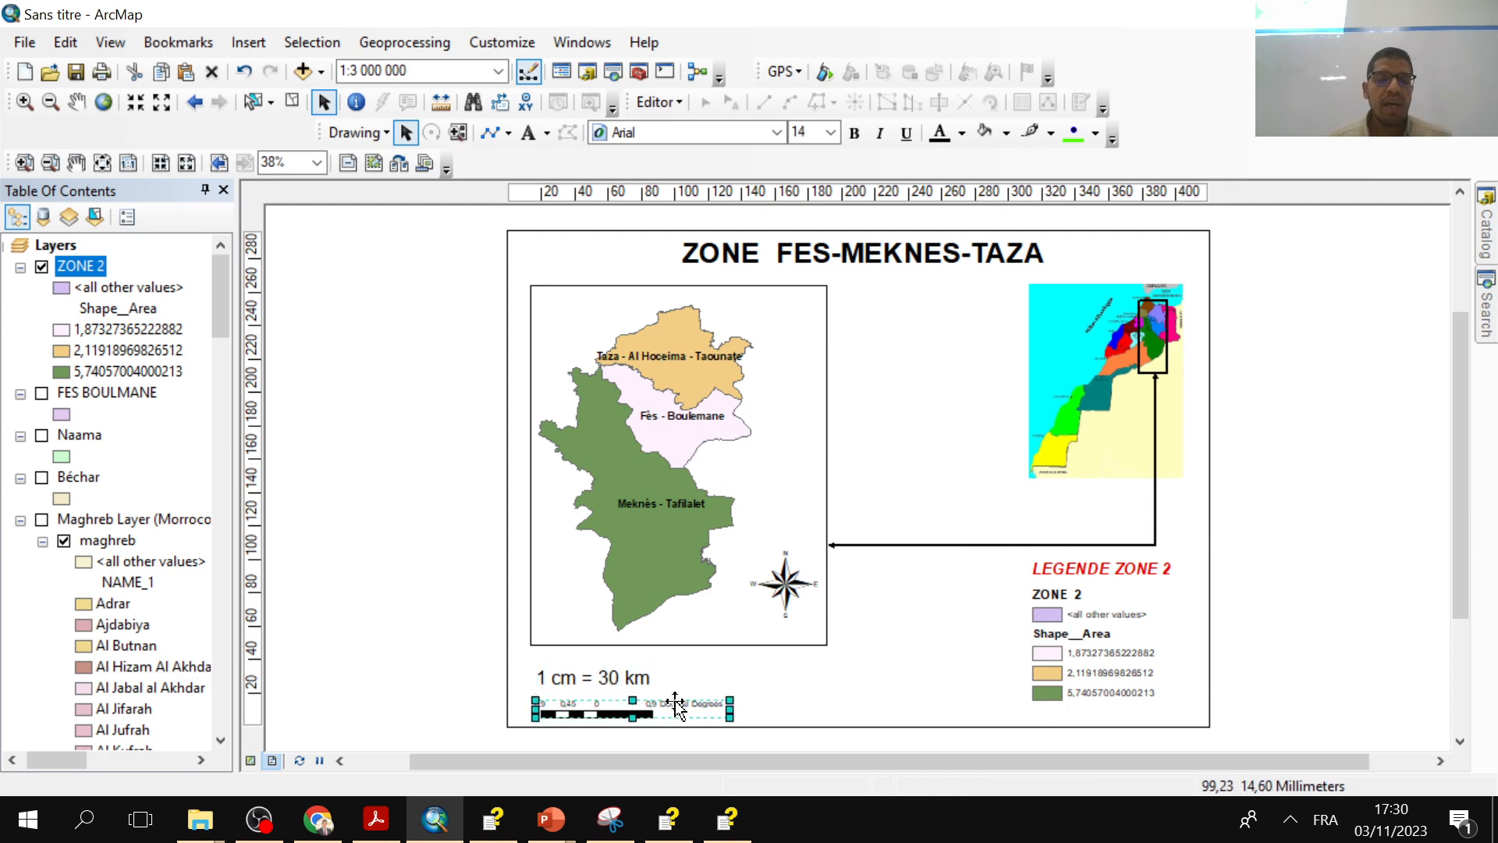
left_click(634, 682)
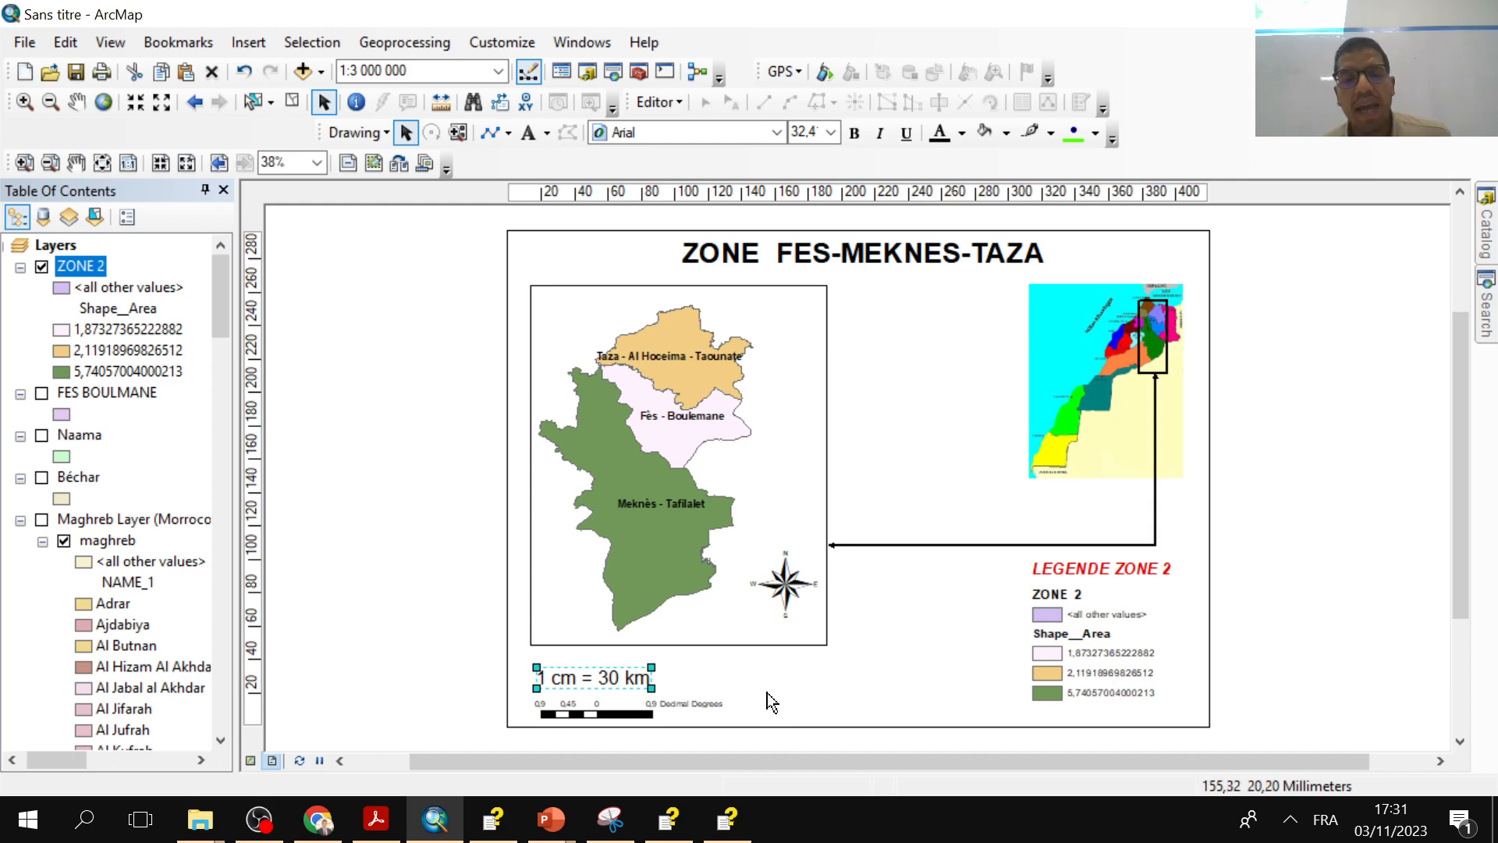
left_click(873, 269)
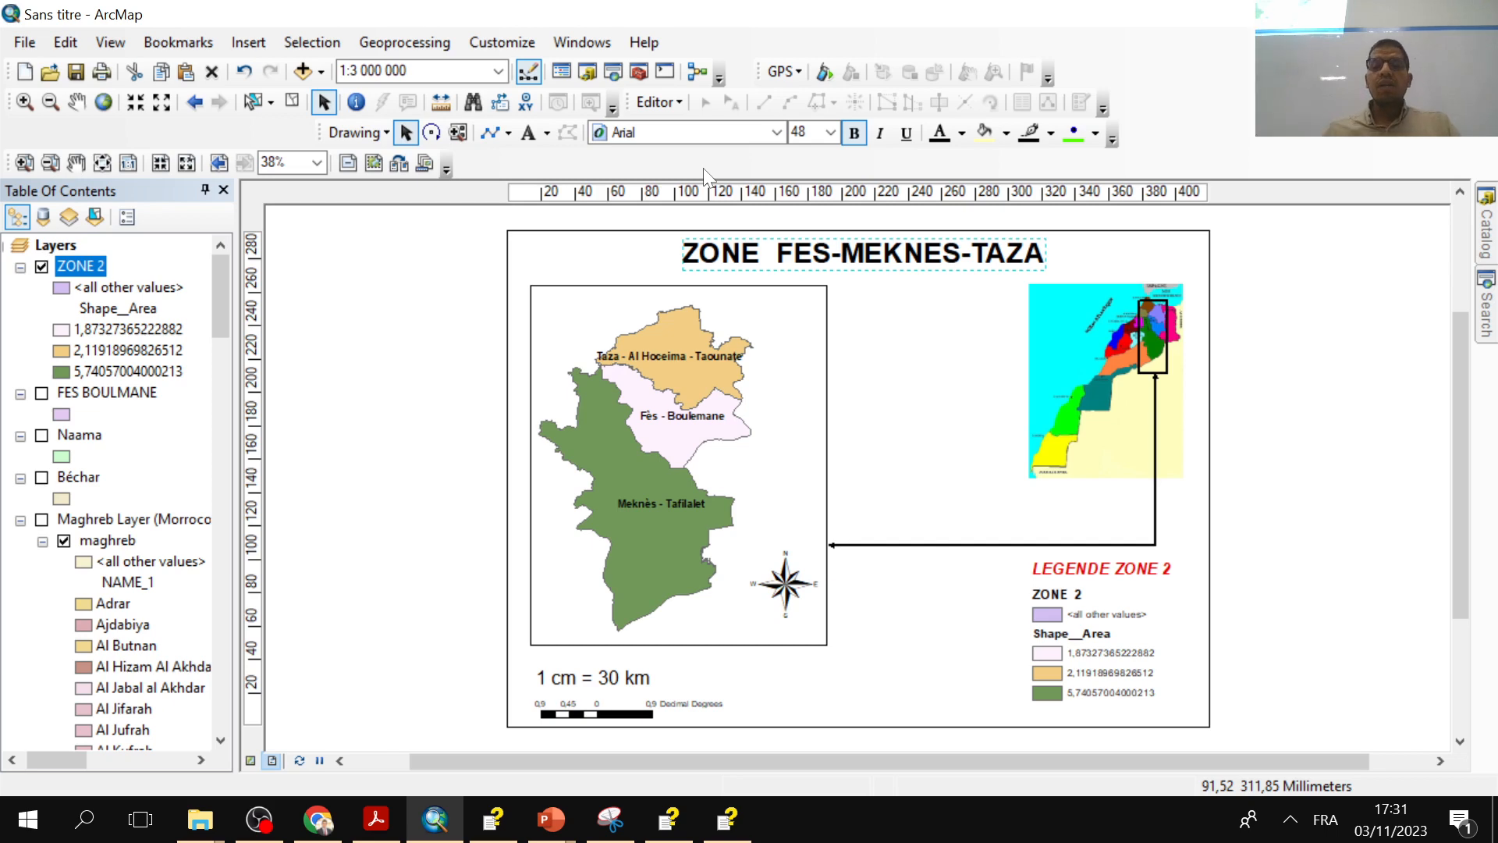
left_click(947, 718)
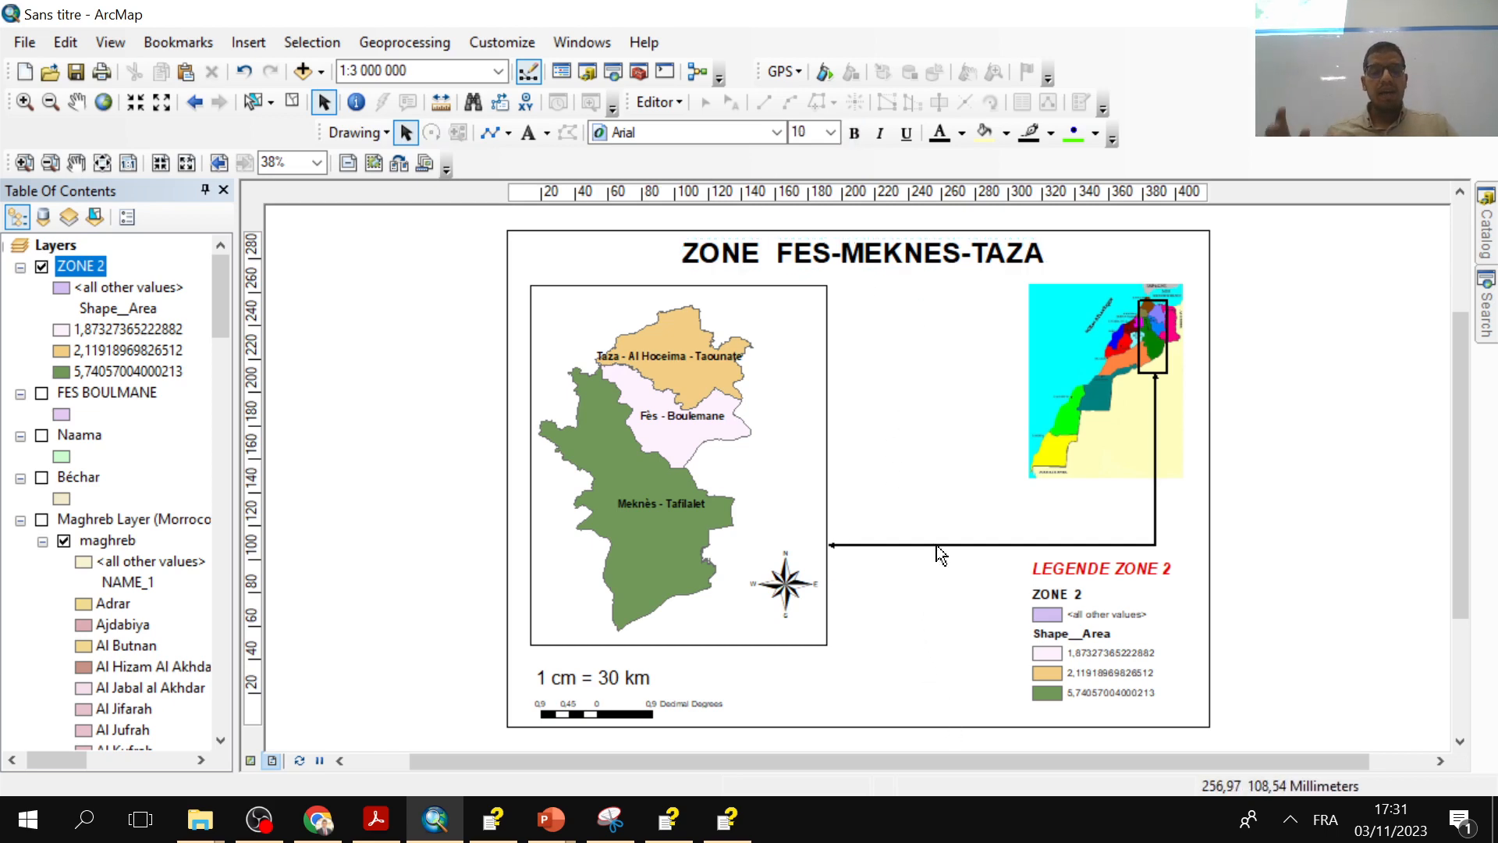